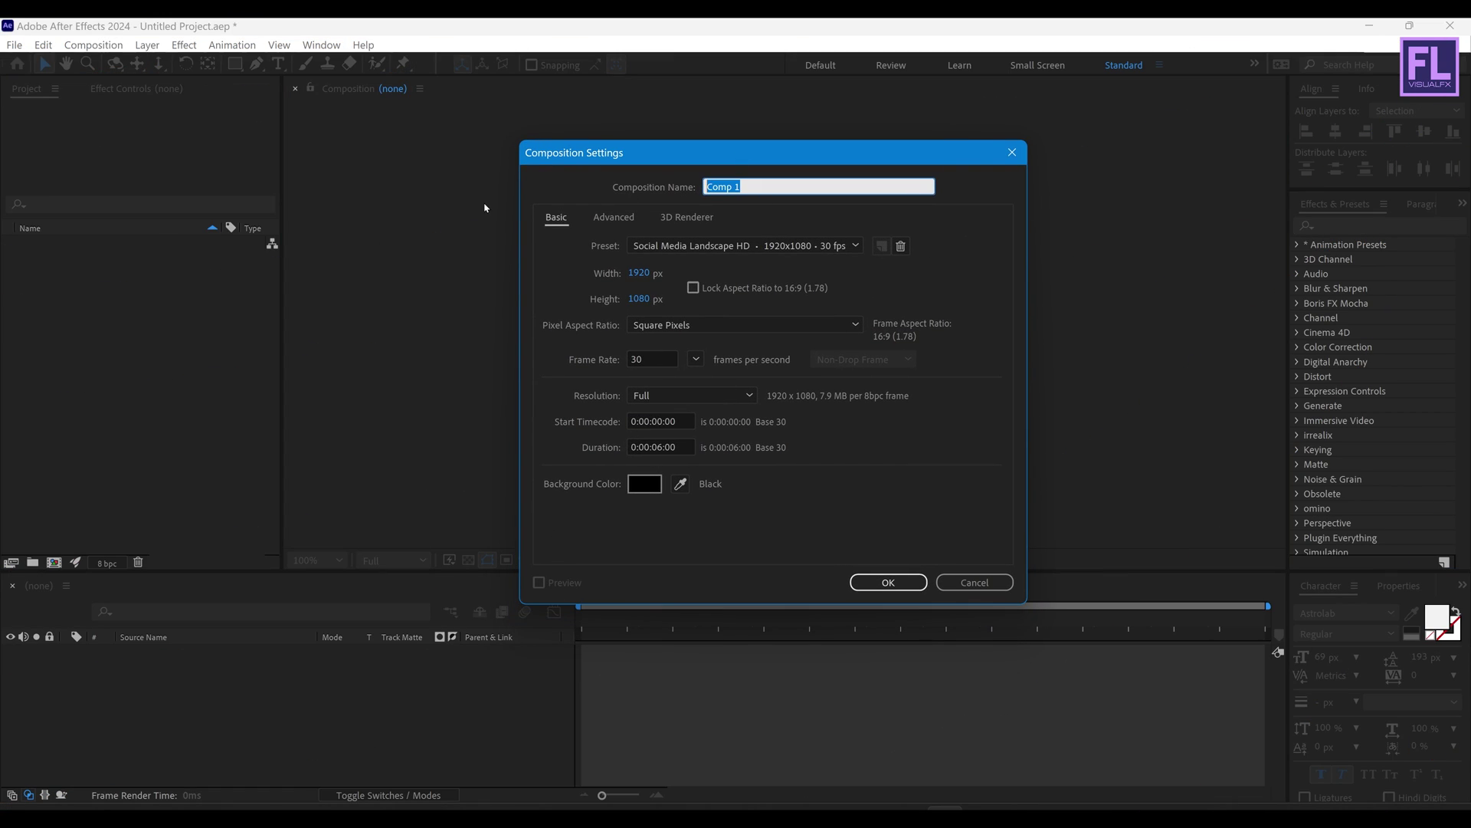
Step: Create a six-second composition named Cinematic Trailer
text(C)
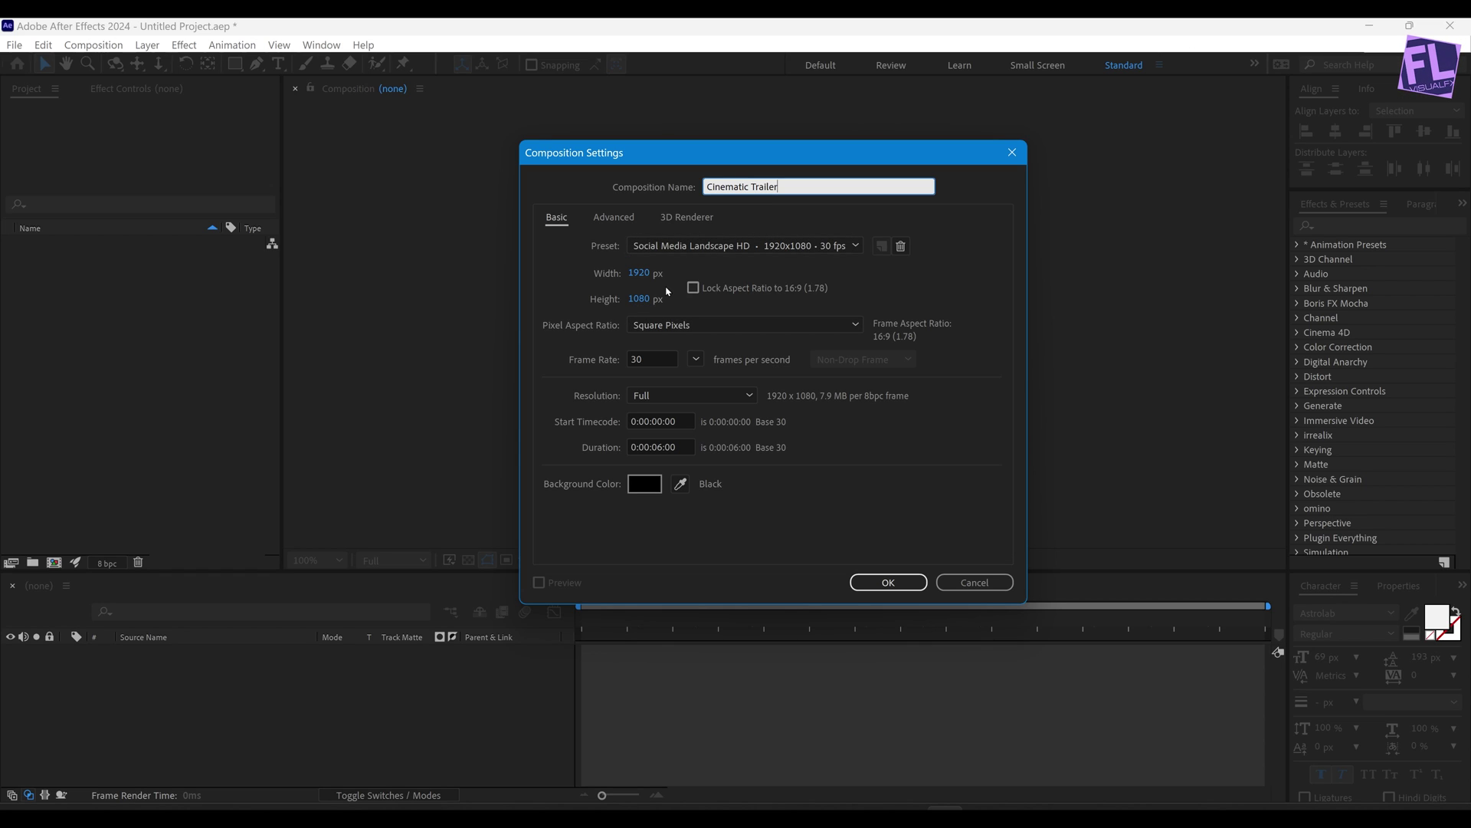
click(676, 446)
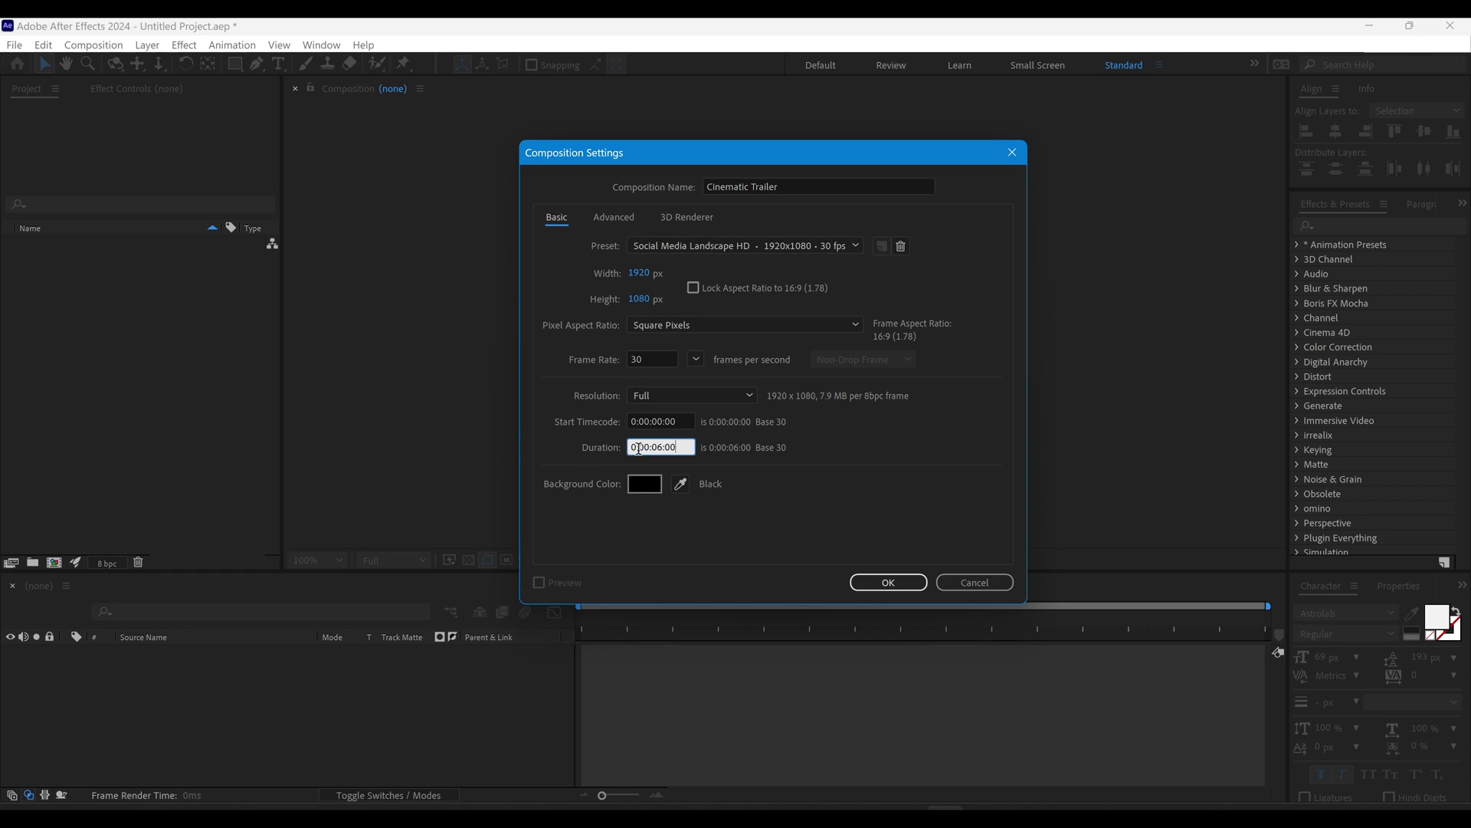
click(885, 581)
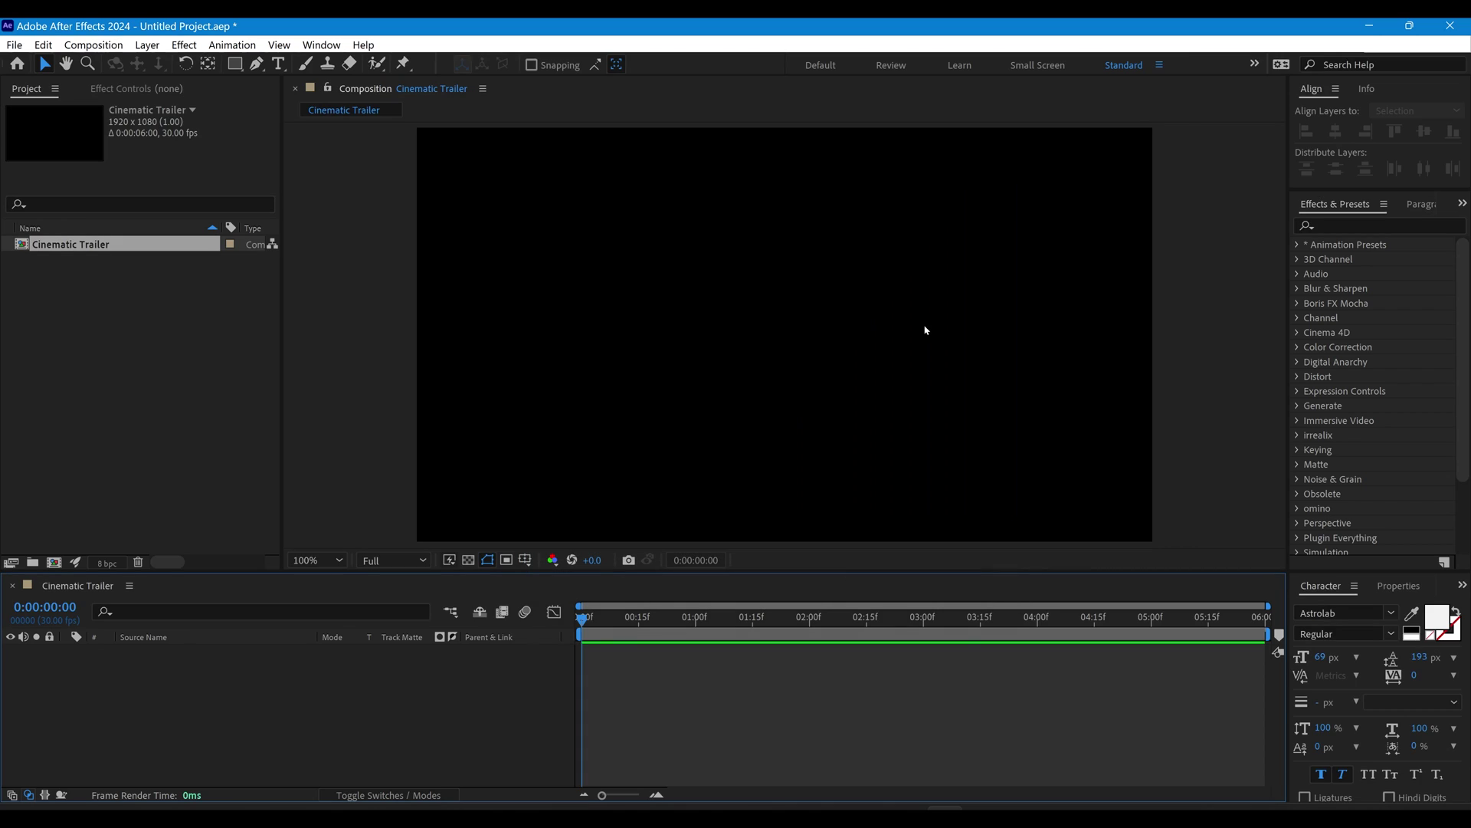
Step: Set the project colour depth to 32 bits per channel (float)
click(106, 563)
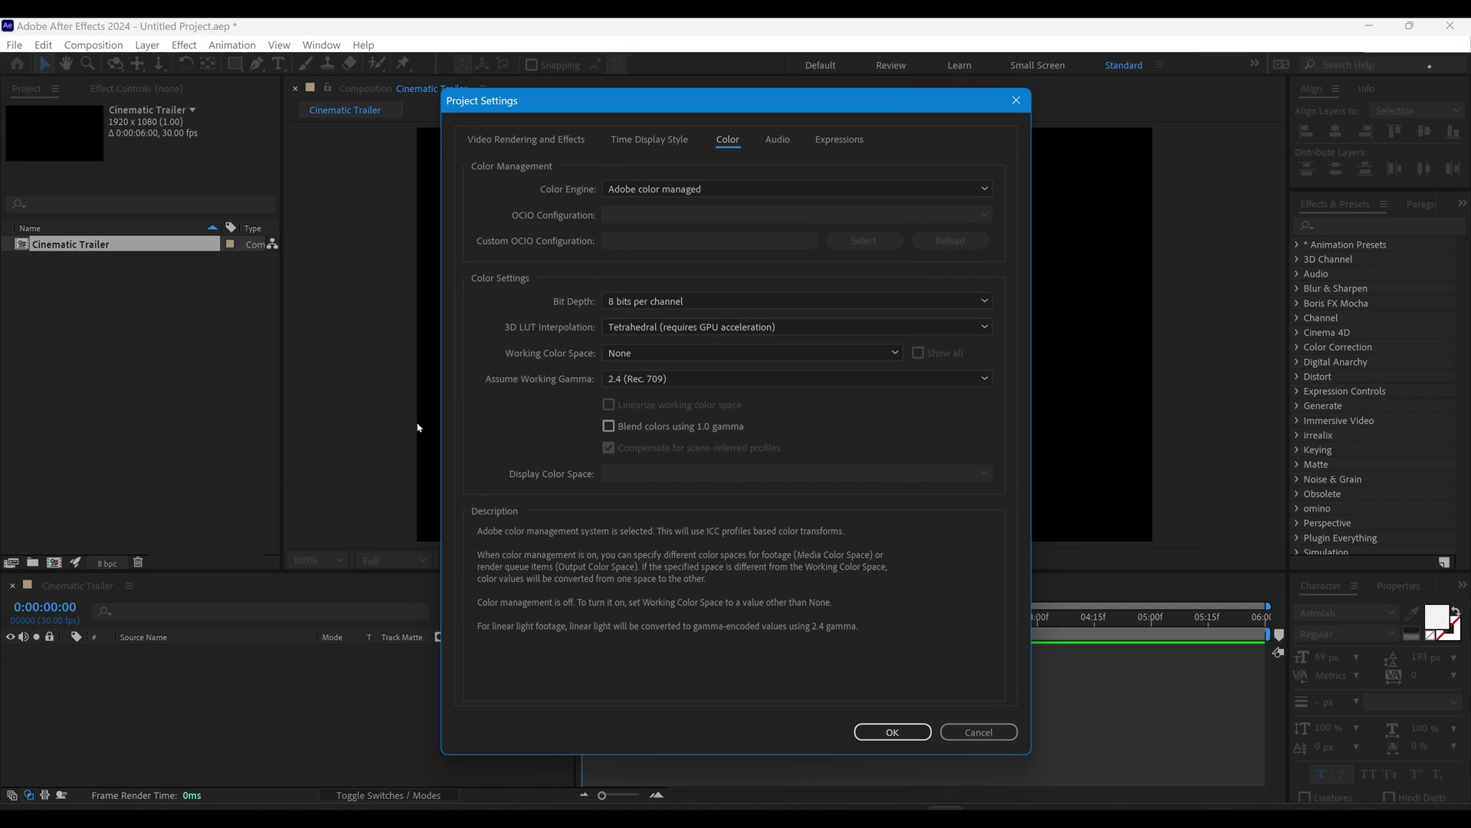
click(647, 302)
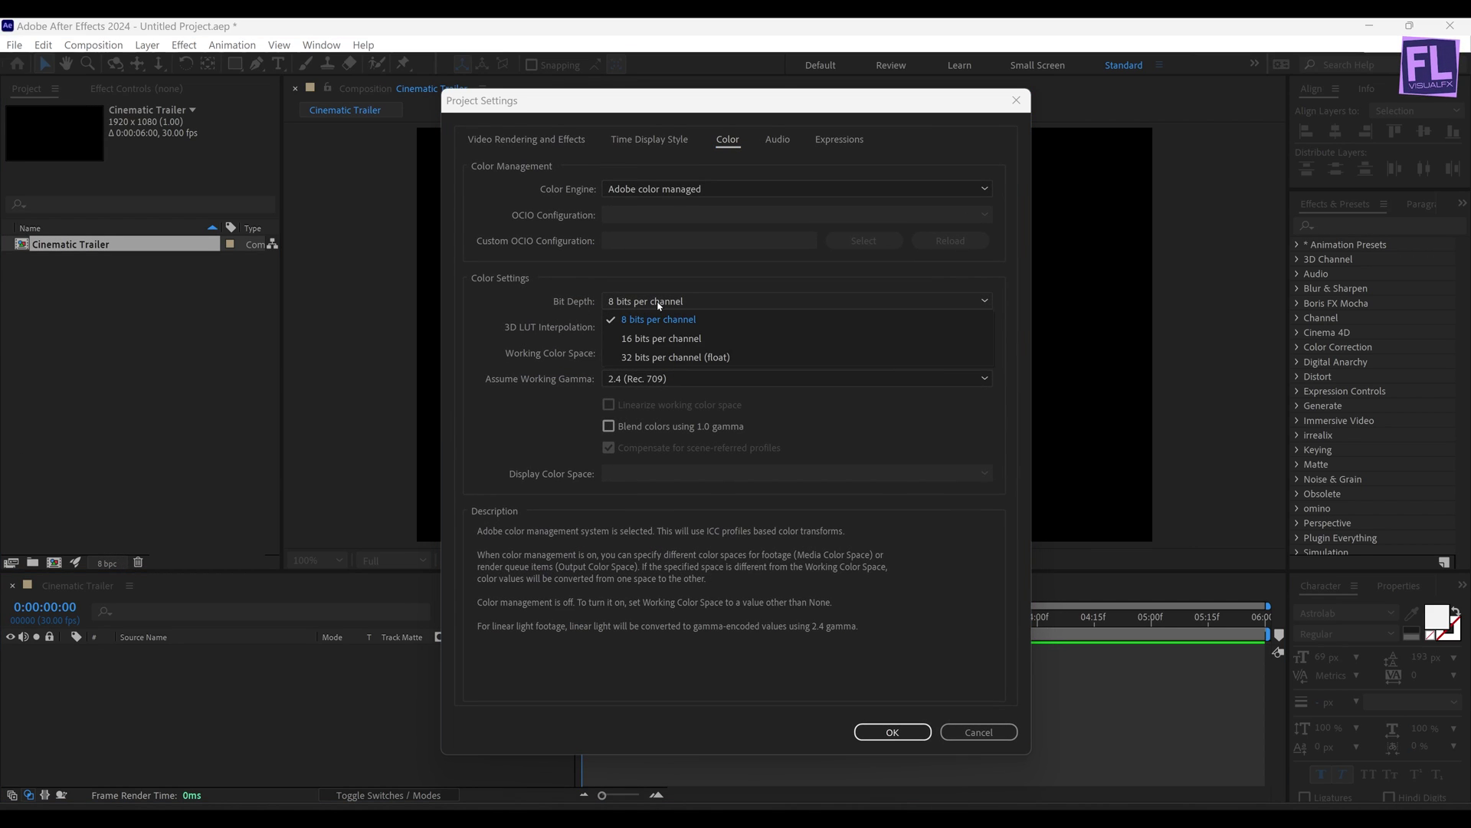
click(664, 358)
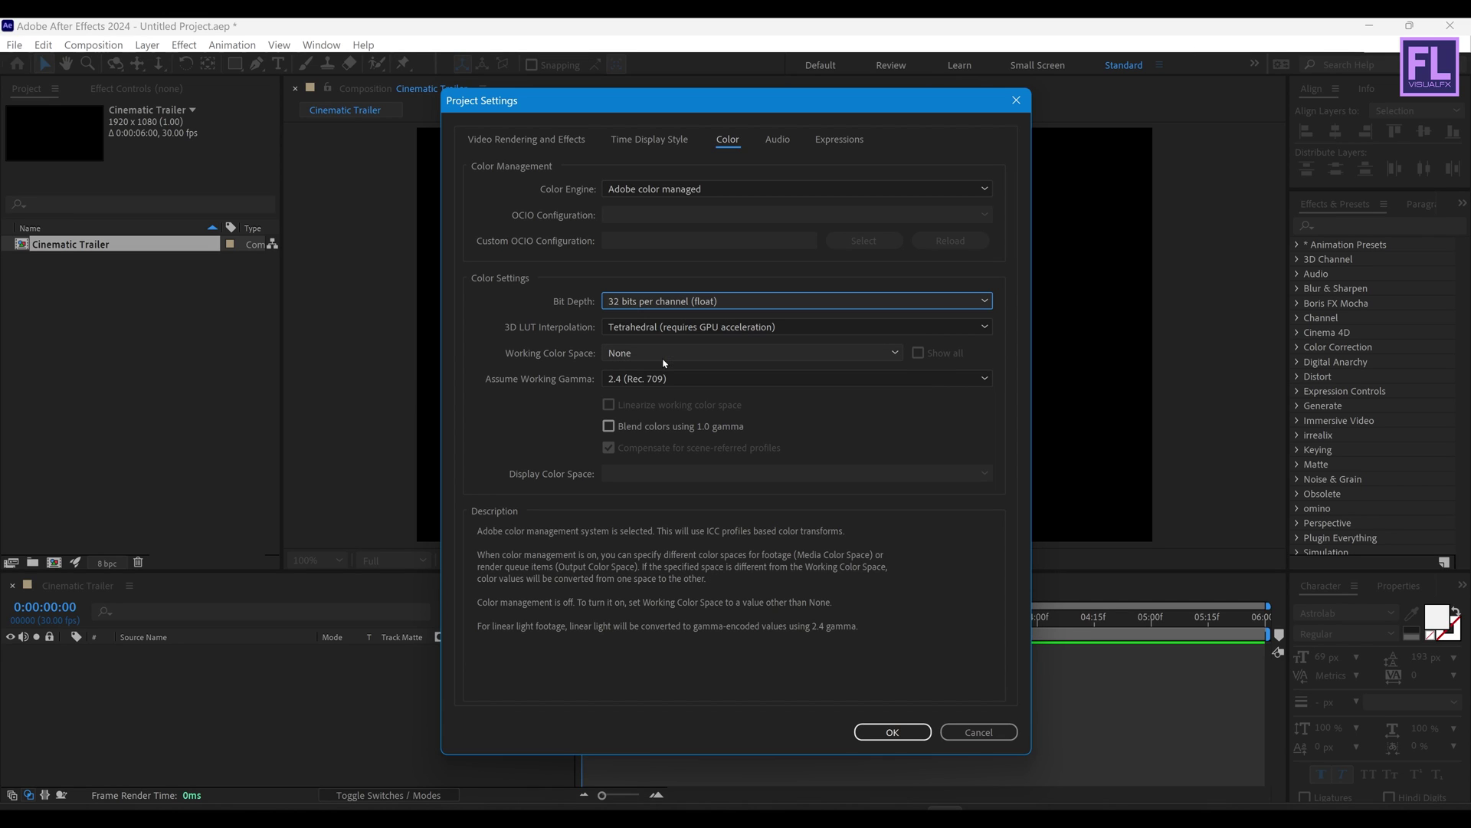
click(893, 732)
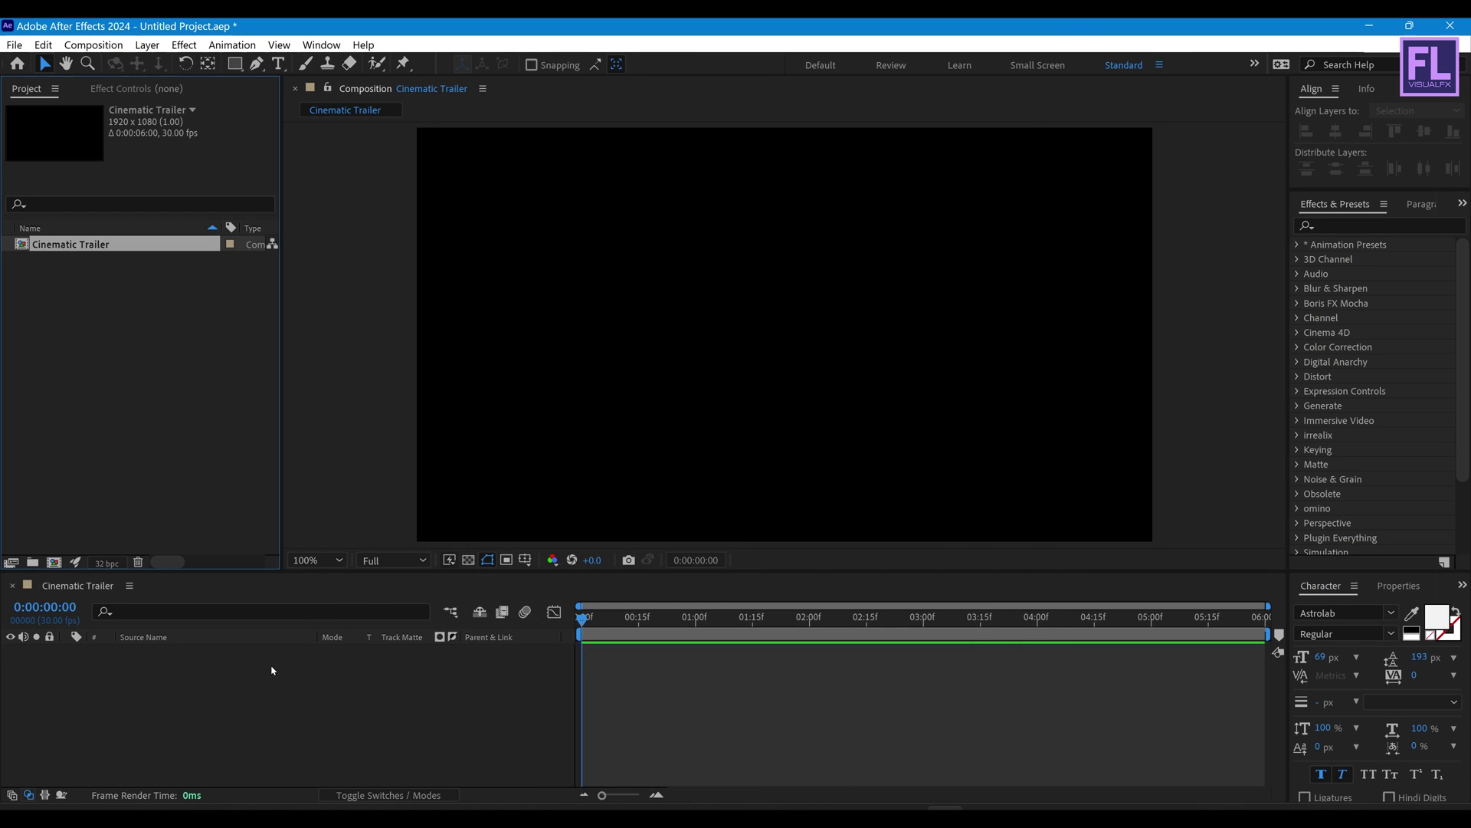
Step: Add a text layer reading 'cinematic' on one line and 'trailer' on the next
right_click(197, 675)
mouse_move(230, 481)
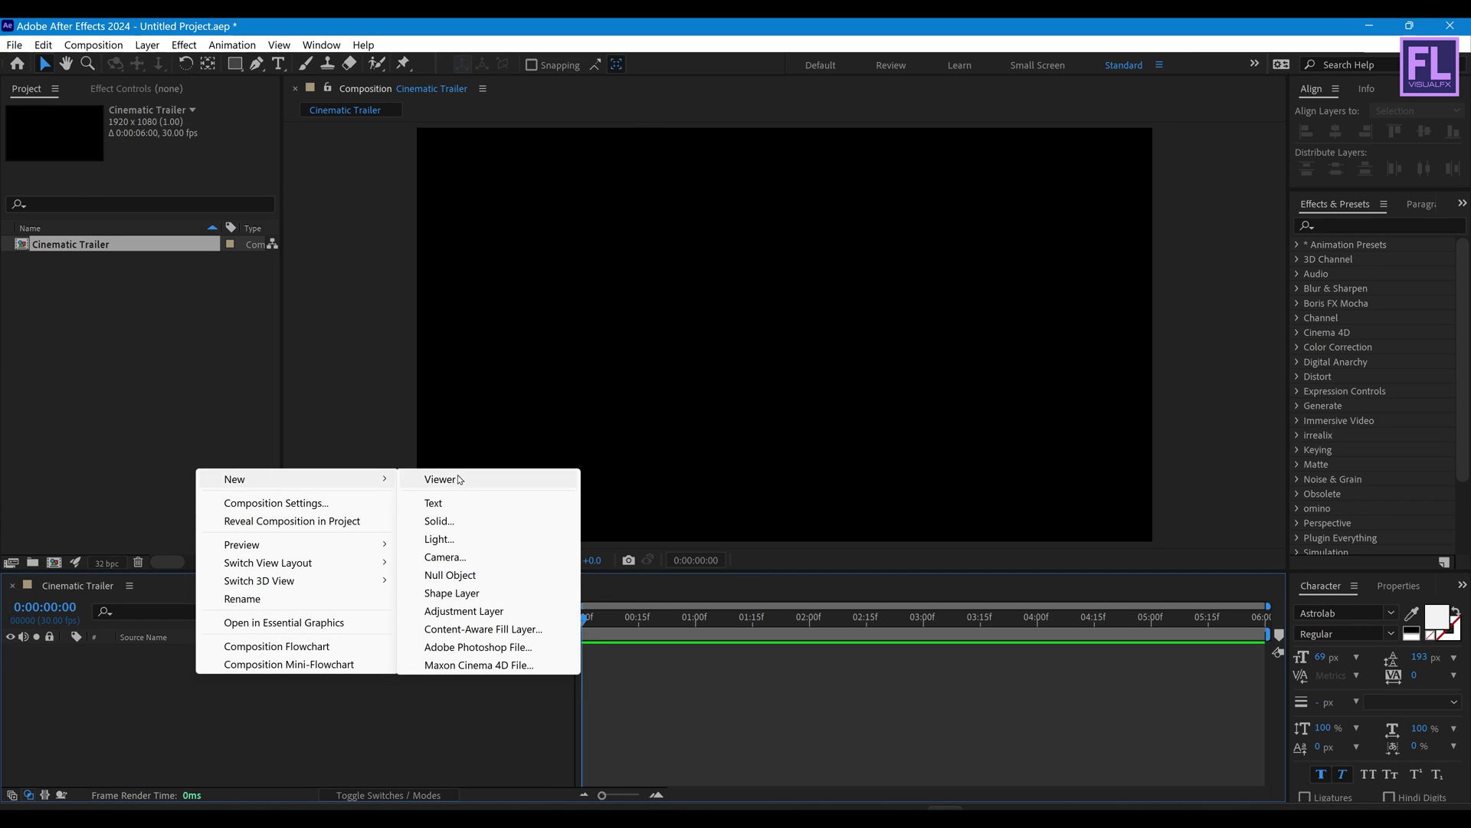
click(445, 502)
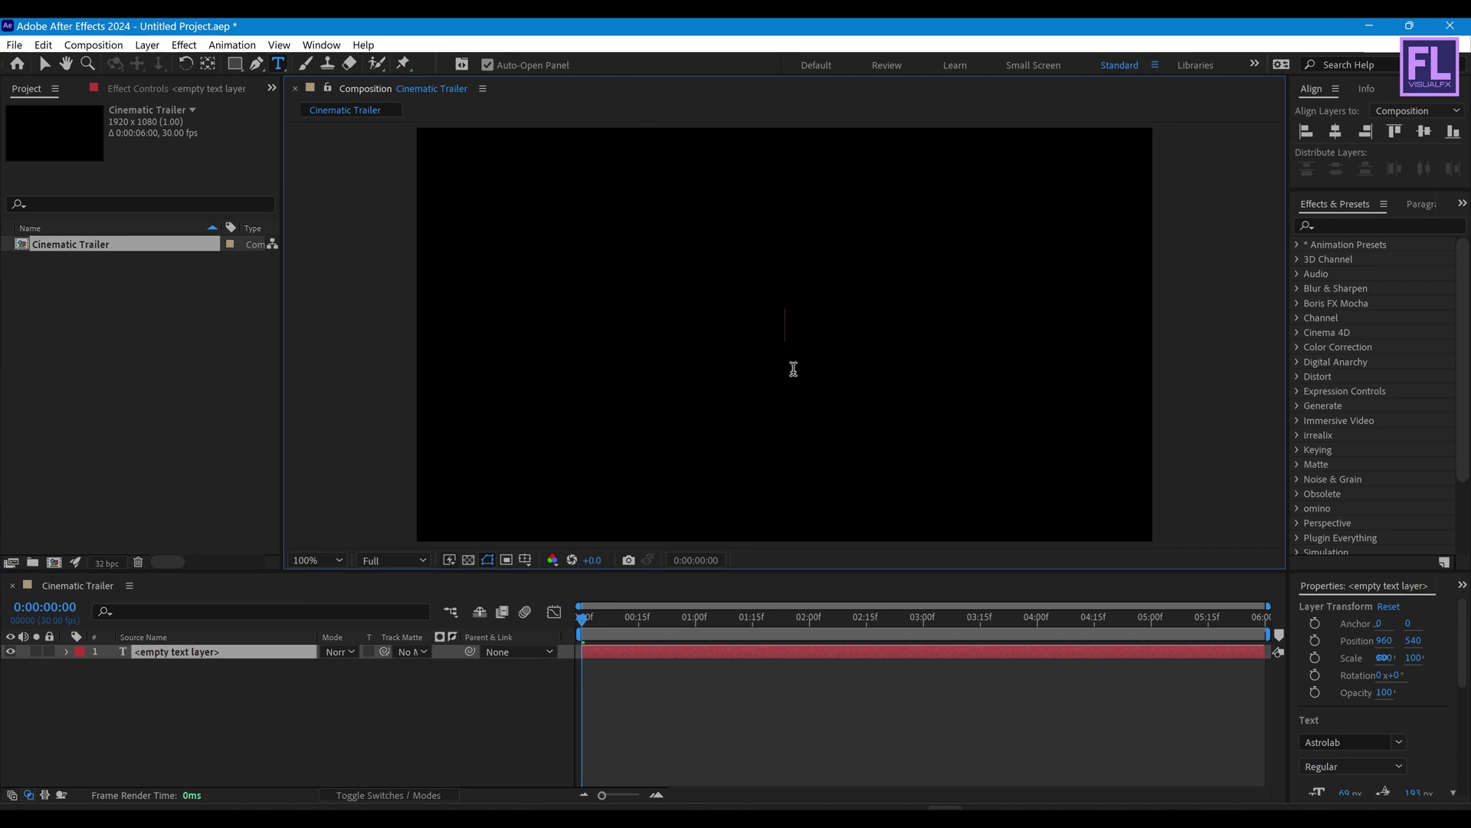
text(cinem)
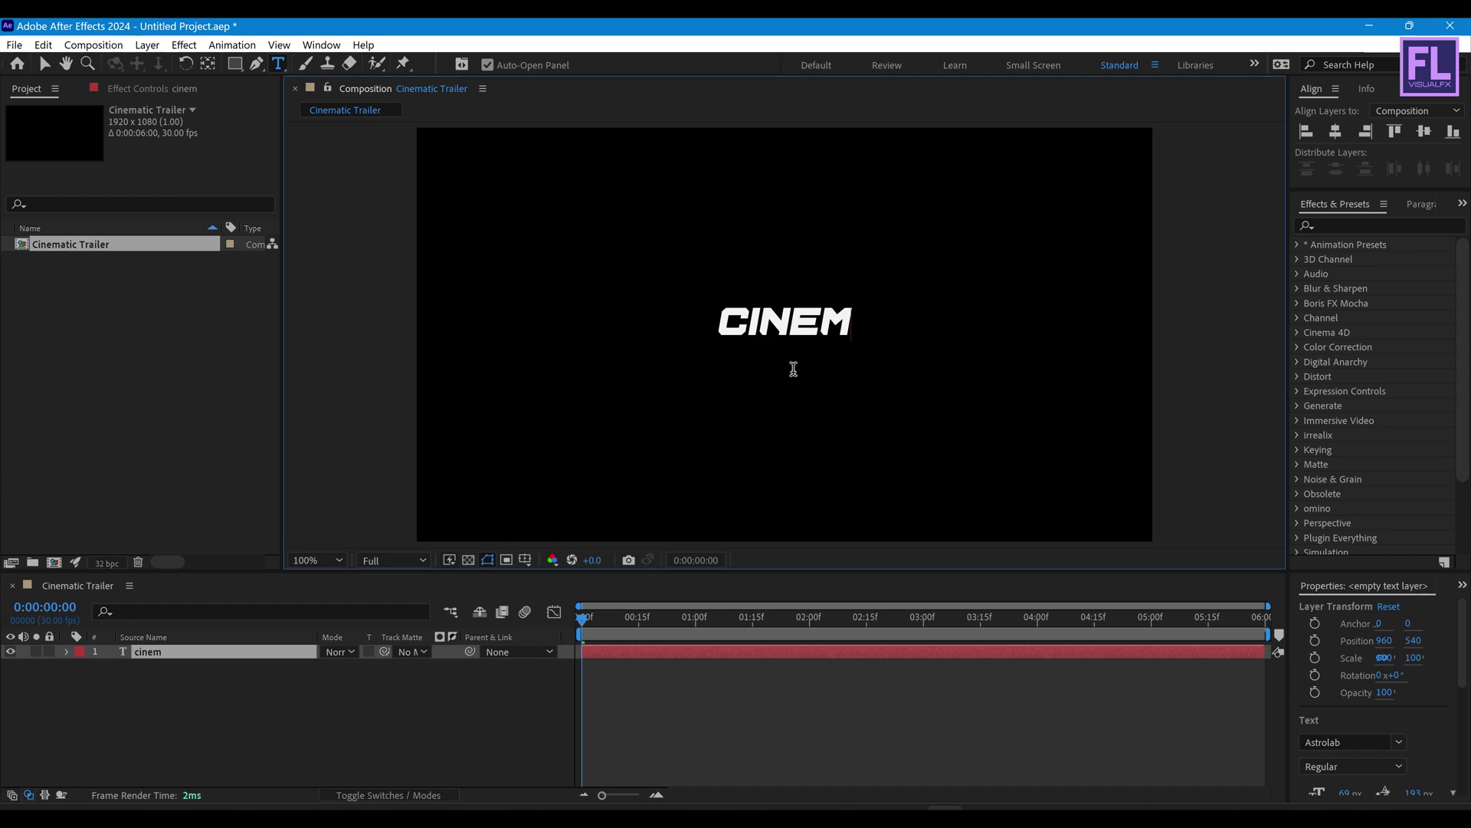
text(atic)
key(Return)
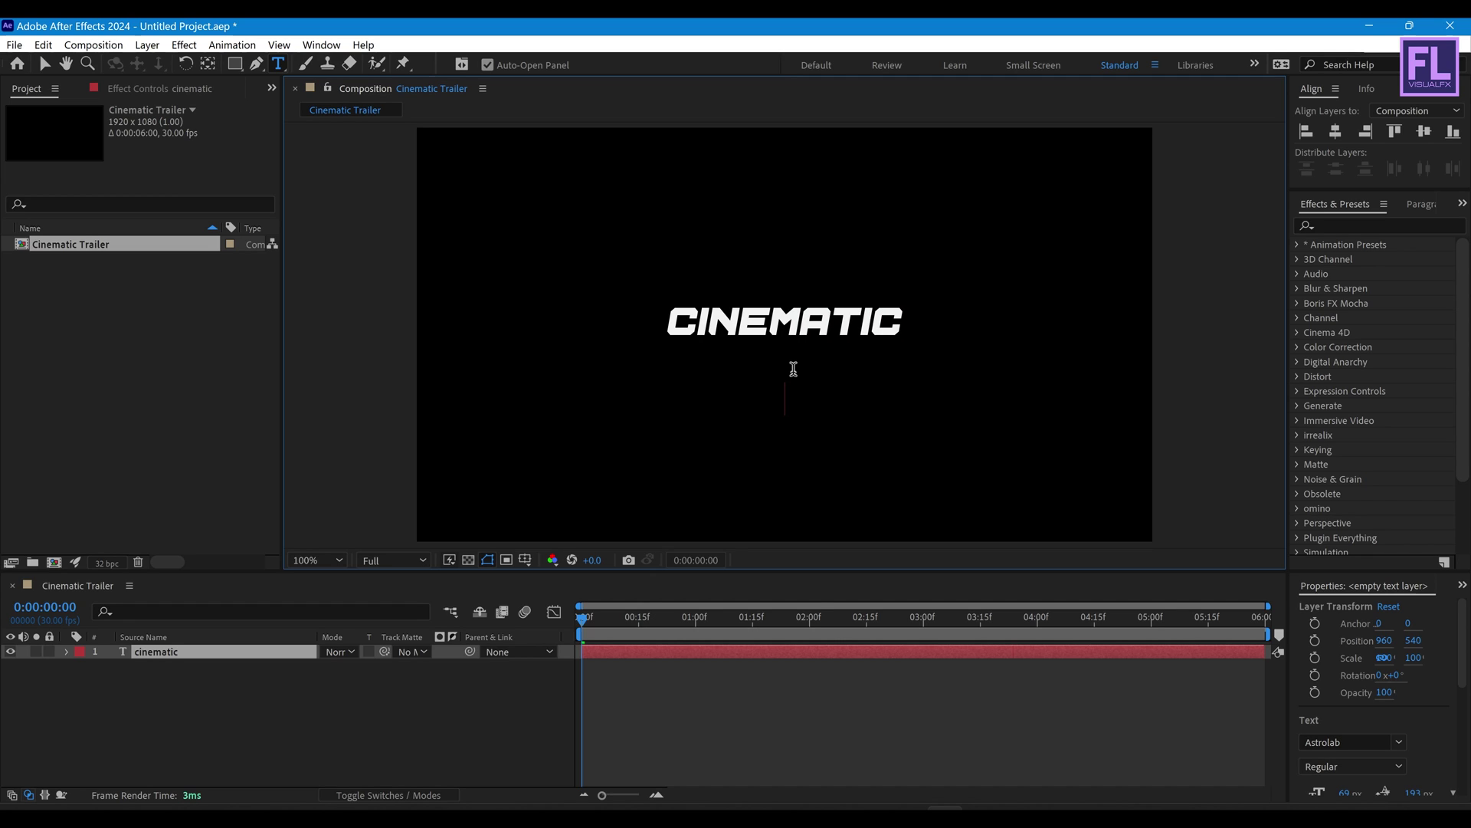
text(trailer)
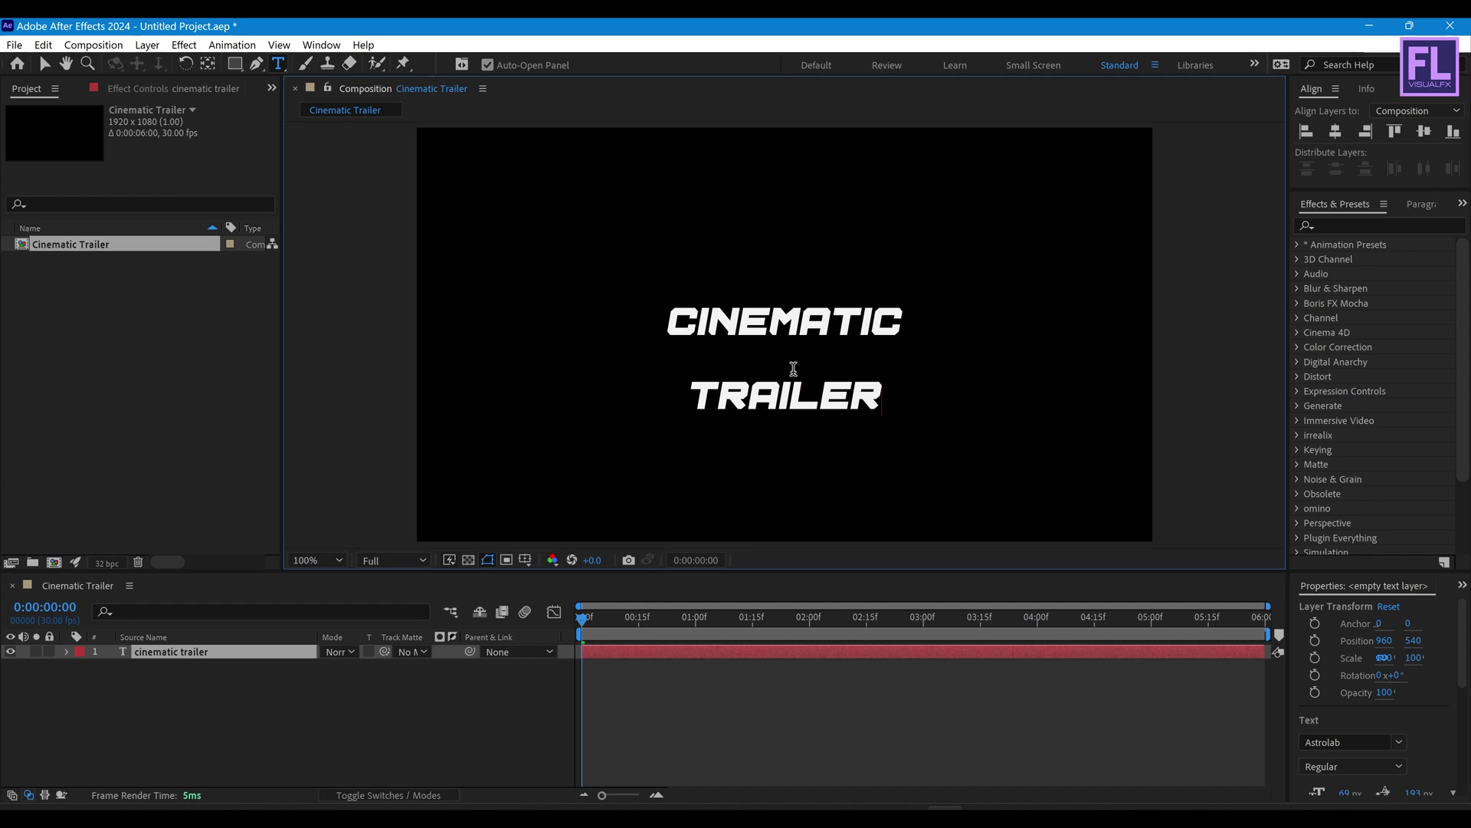
Step: Enlarge TRAILER to 173 px and scale the title layer slightly smaller
double_click(696, 403)
key(ctrl+6)
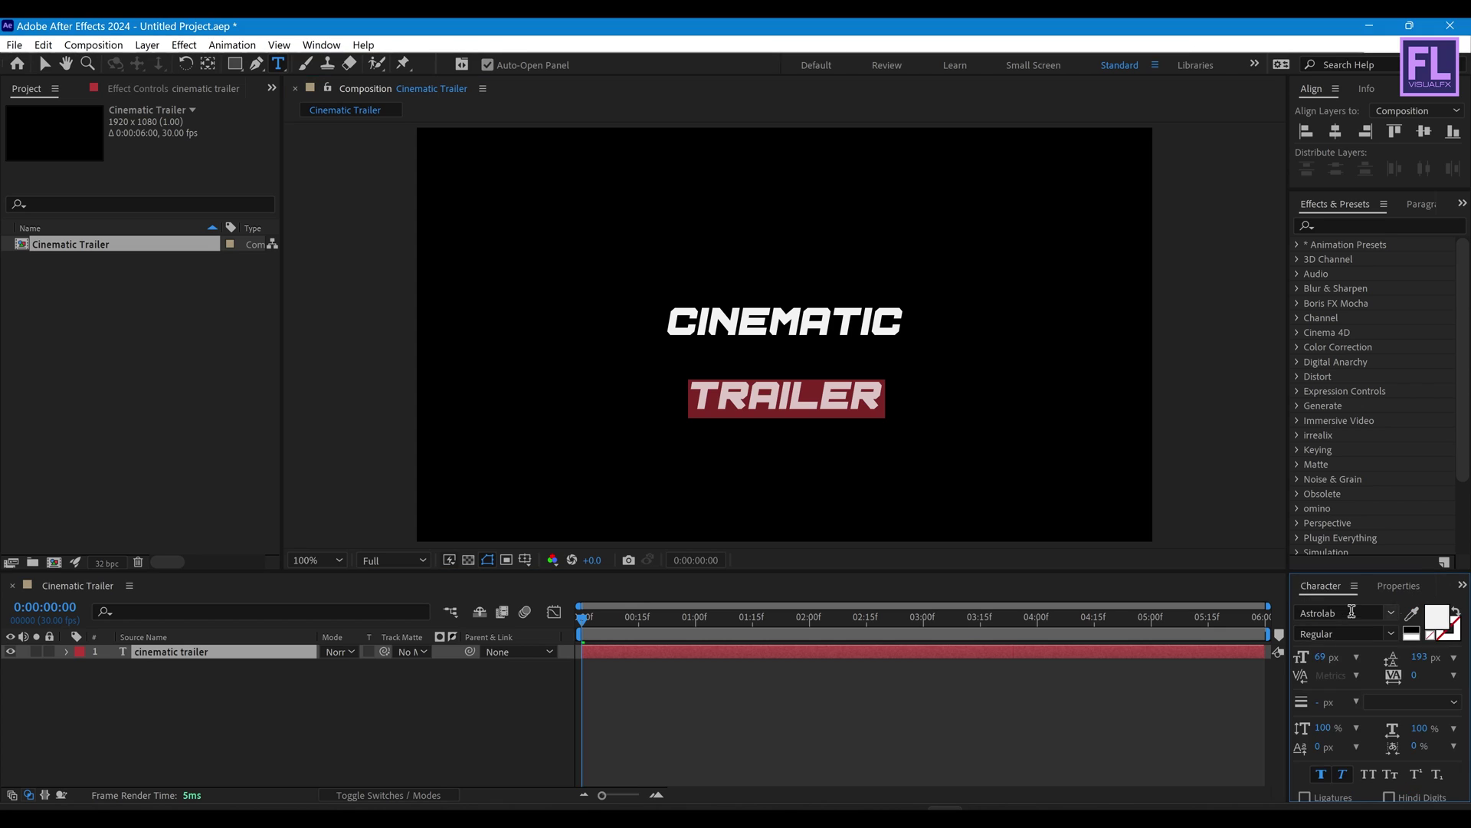
drag(1323, 656, 1406, 646)
key(Escape)
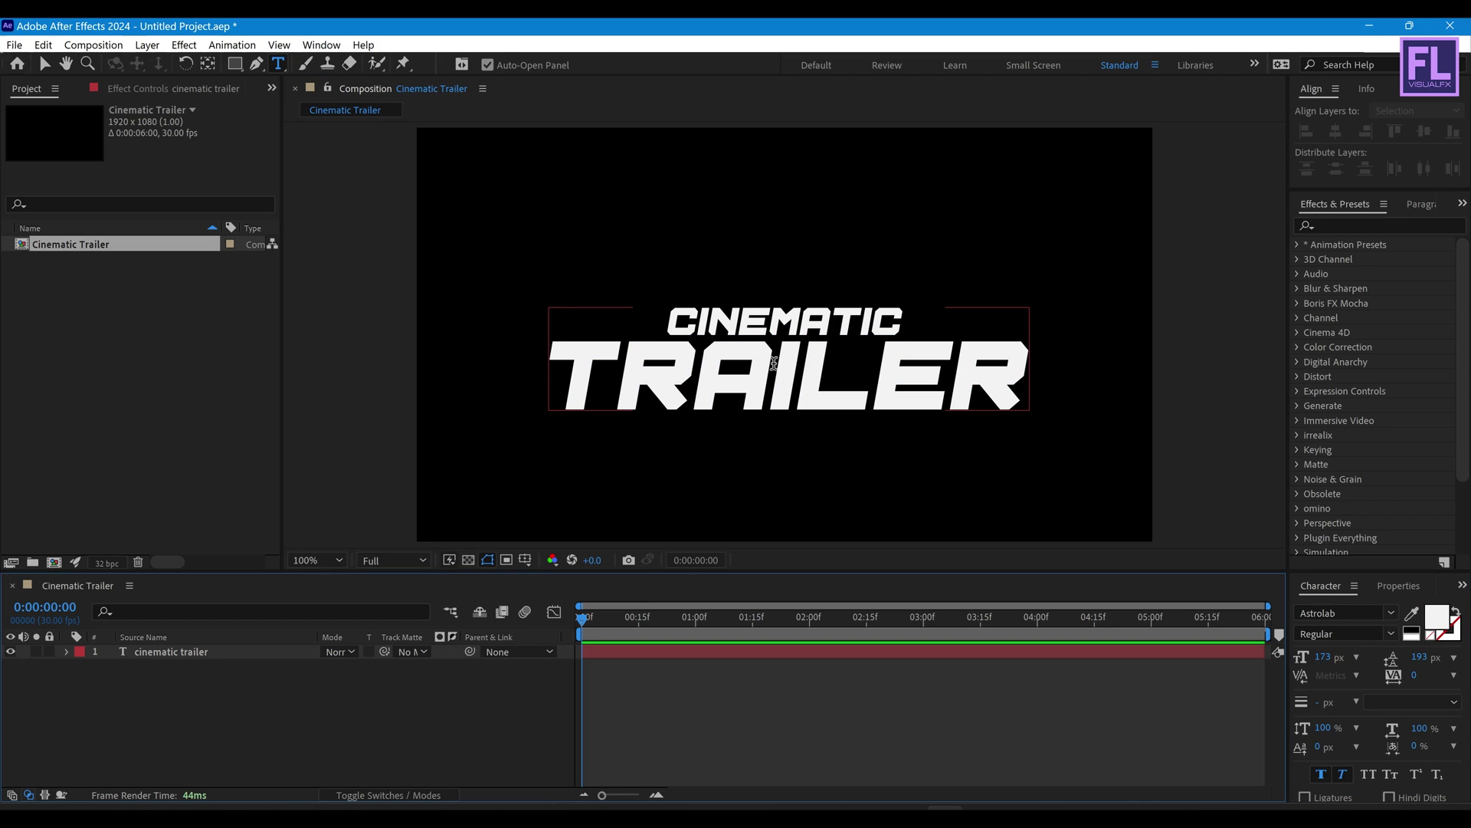
key(v)
mouse_move(1027, 359)
mouse_down()
mouse_move(976, 359)
mouse_move(1014, 357)
mouse_up()
Step: Centre the title horizontally and vertically in the frame
click(1335, 132)
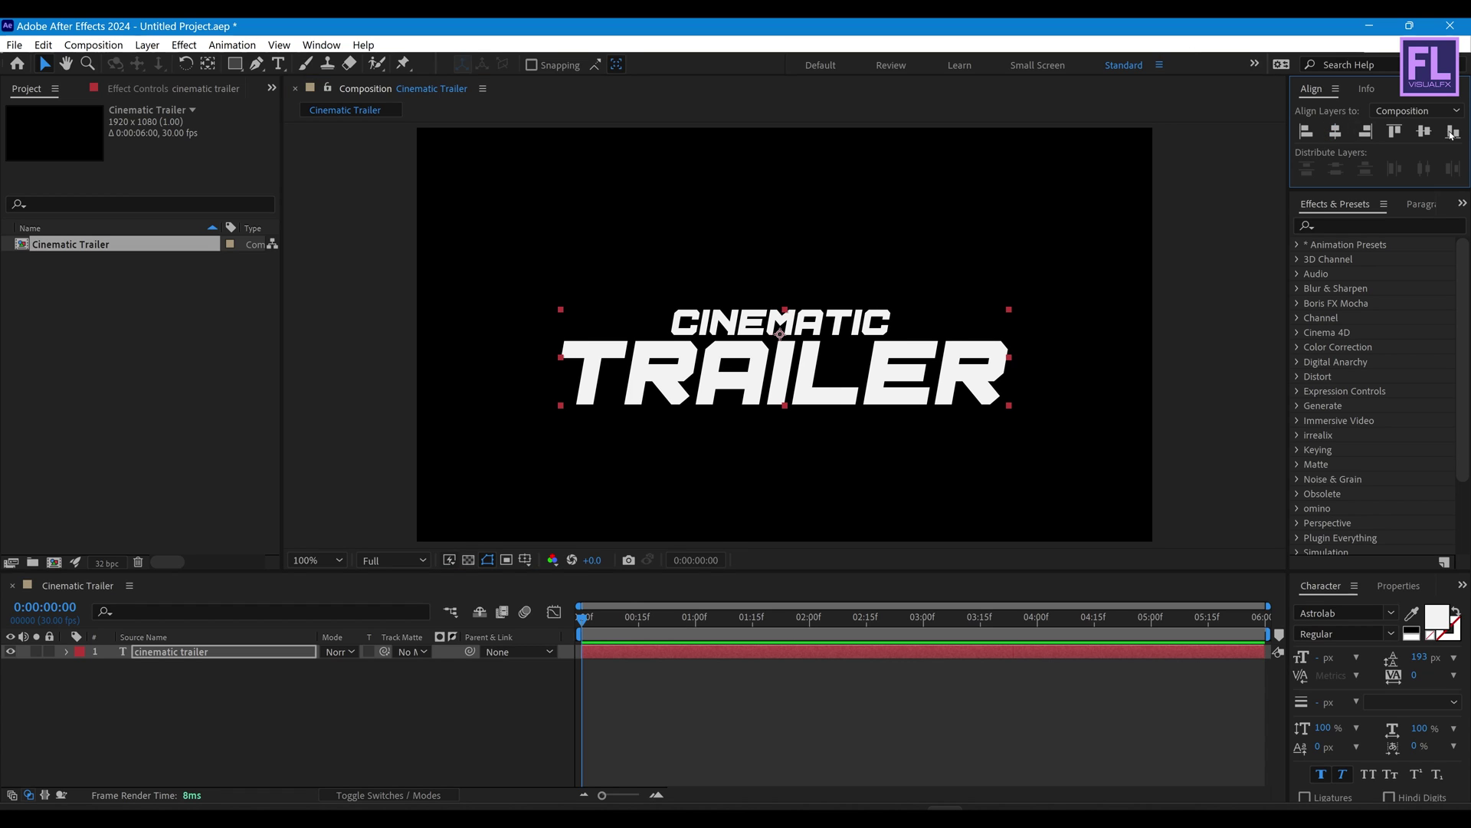
click(1424, 131)
click(157, 653)
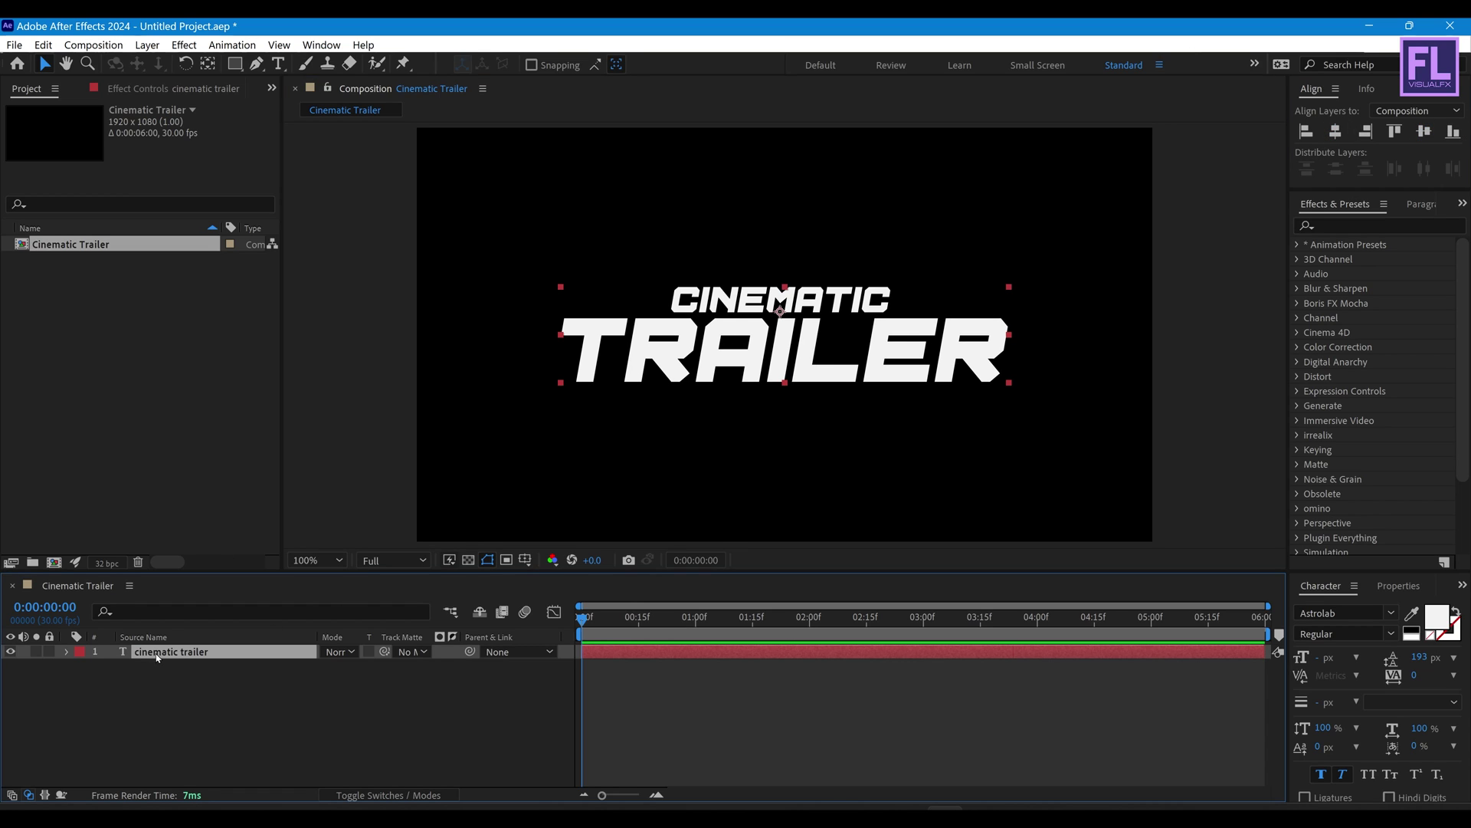
Step: Pre-compose the title layer, moving all attributes, into a precomp named Text
right_click(167, 654)
click(230, 538)
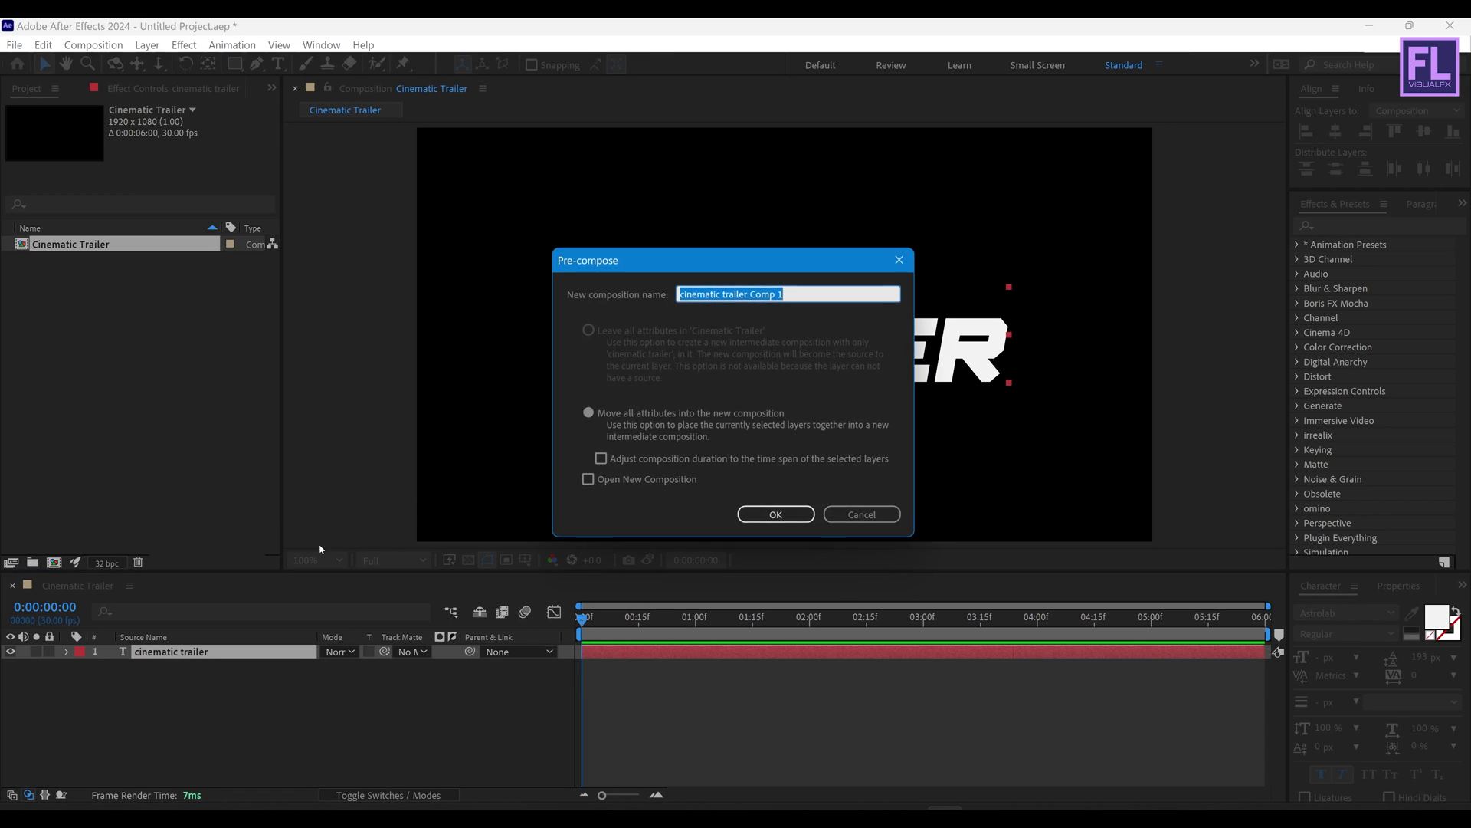
click(610, 418)
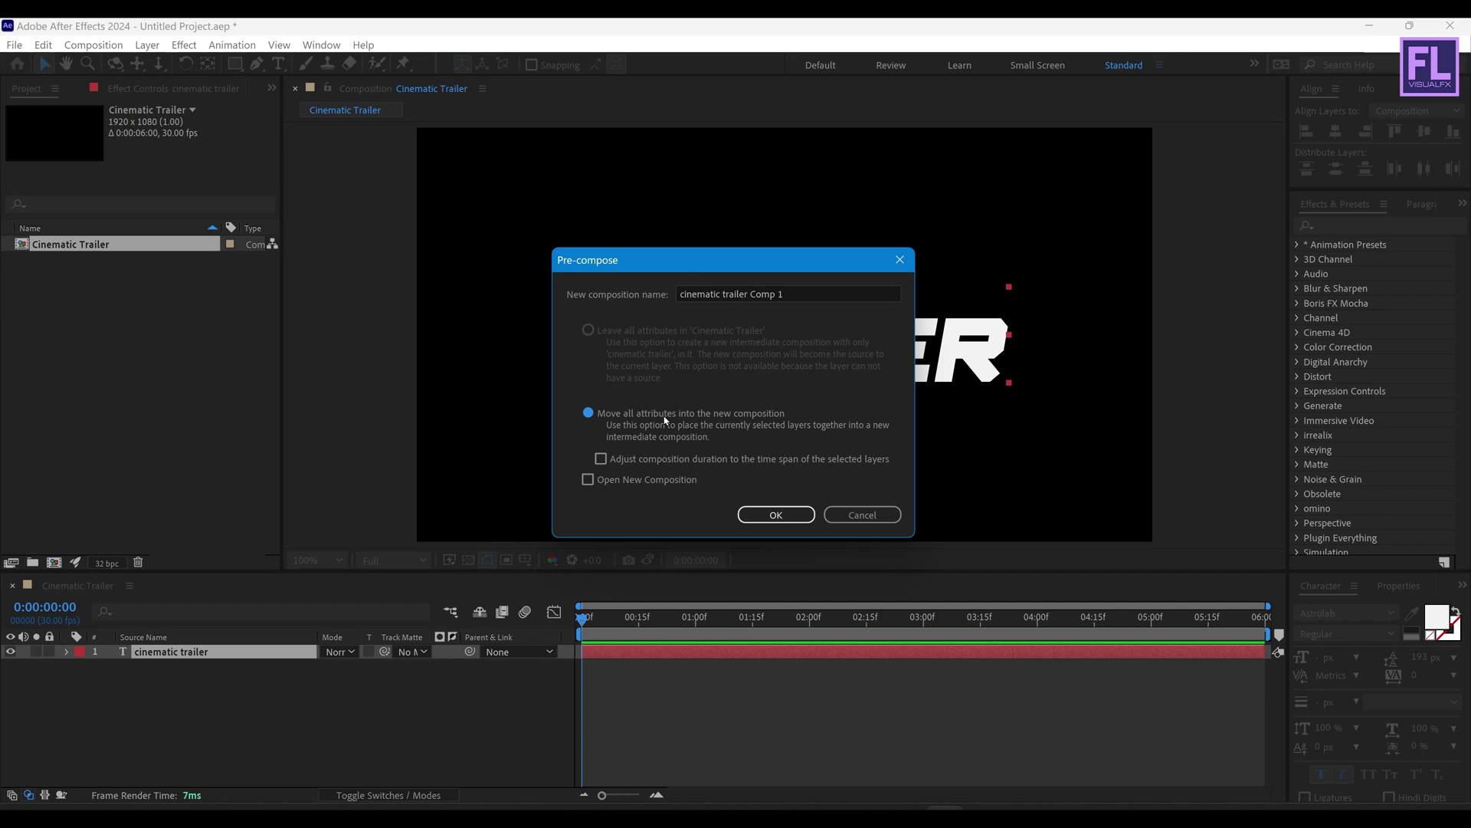
click(804, 290)
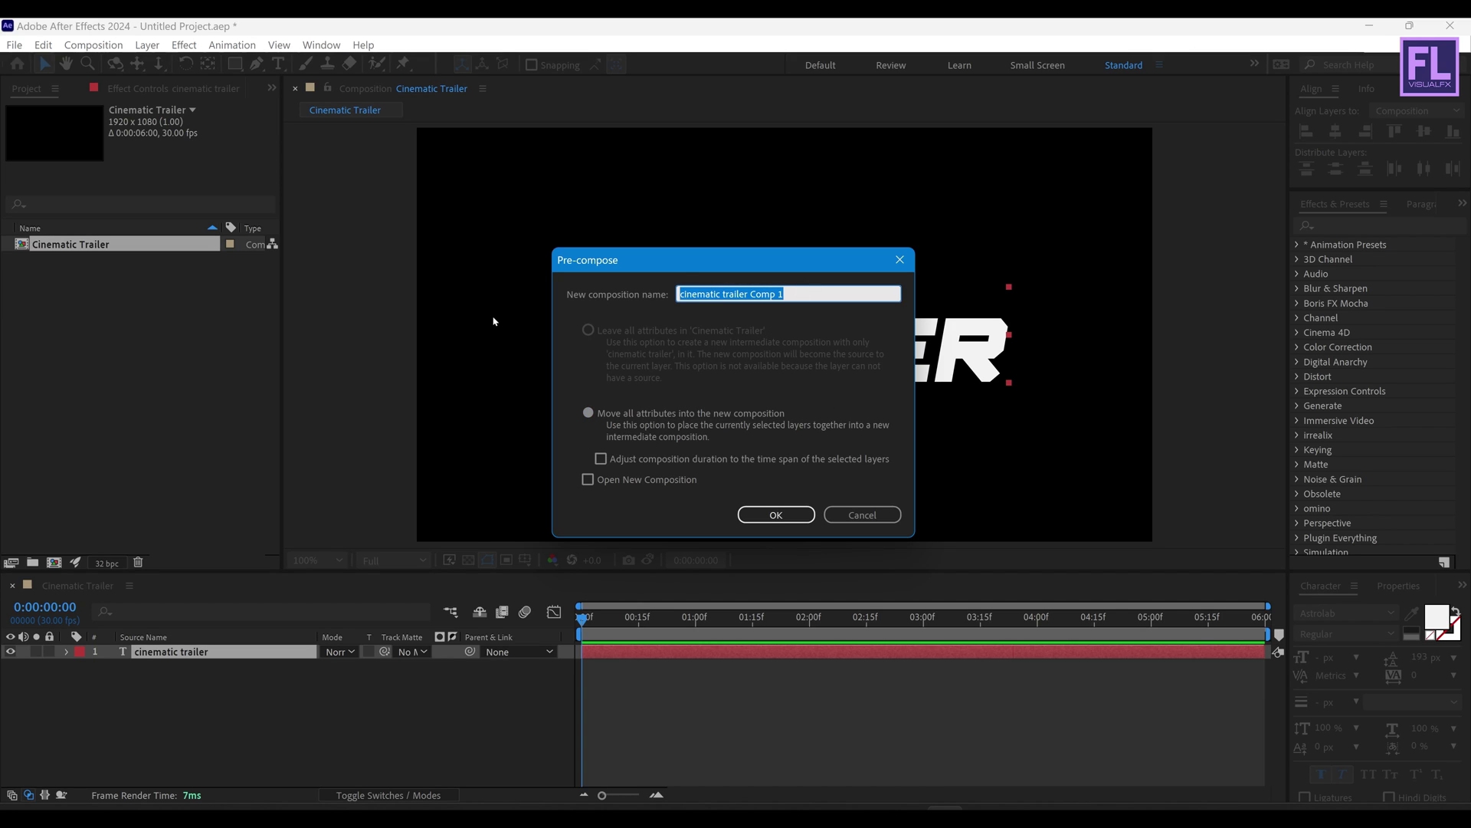
text(Text)
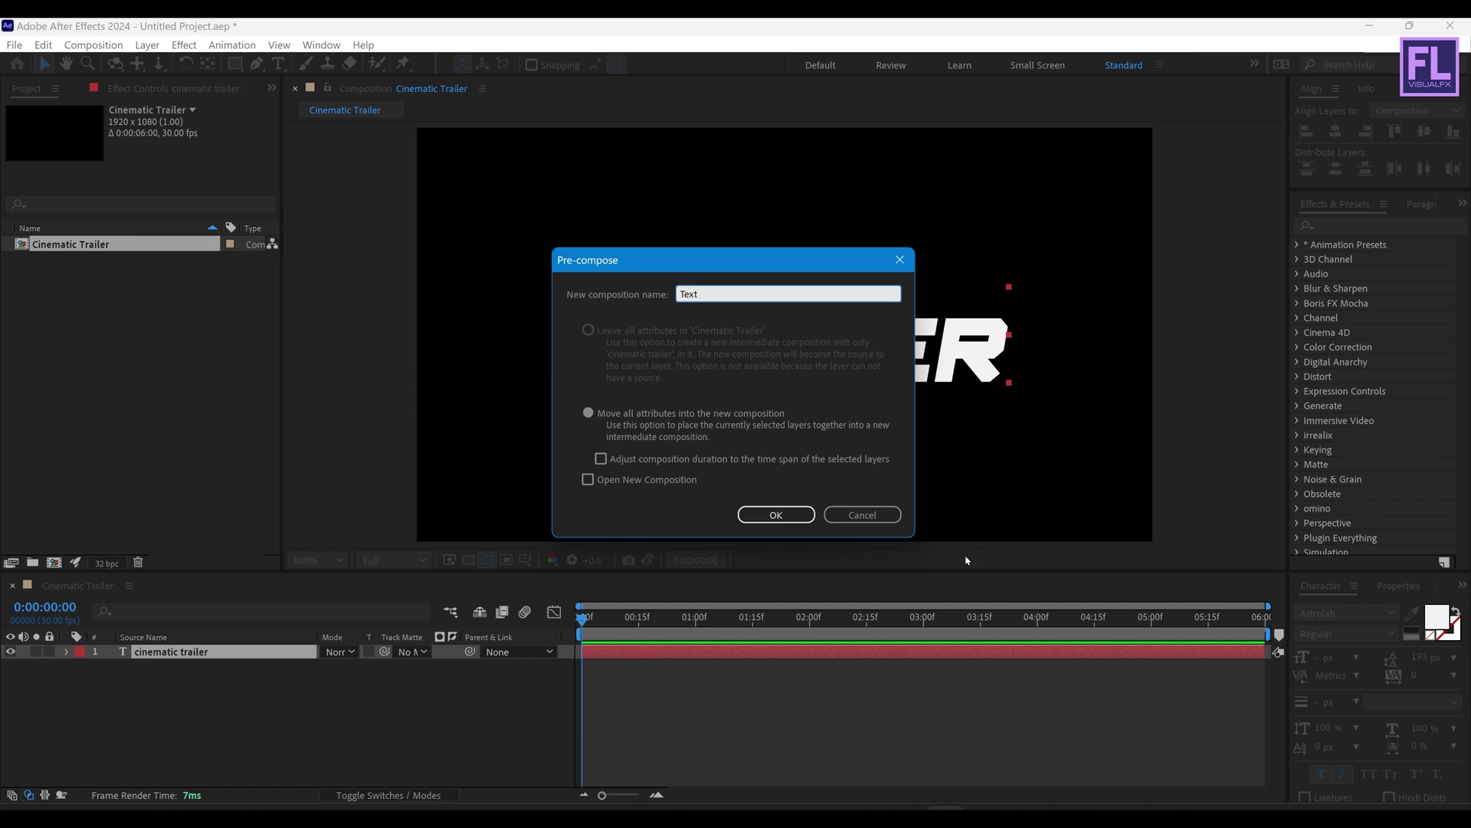
click(803, 515)
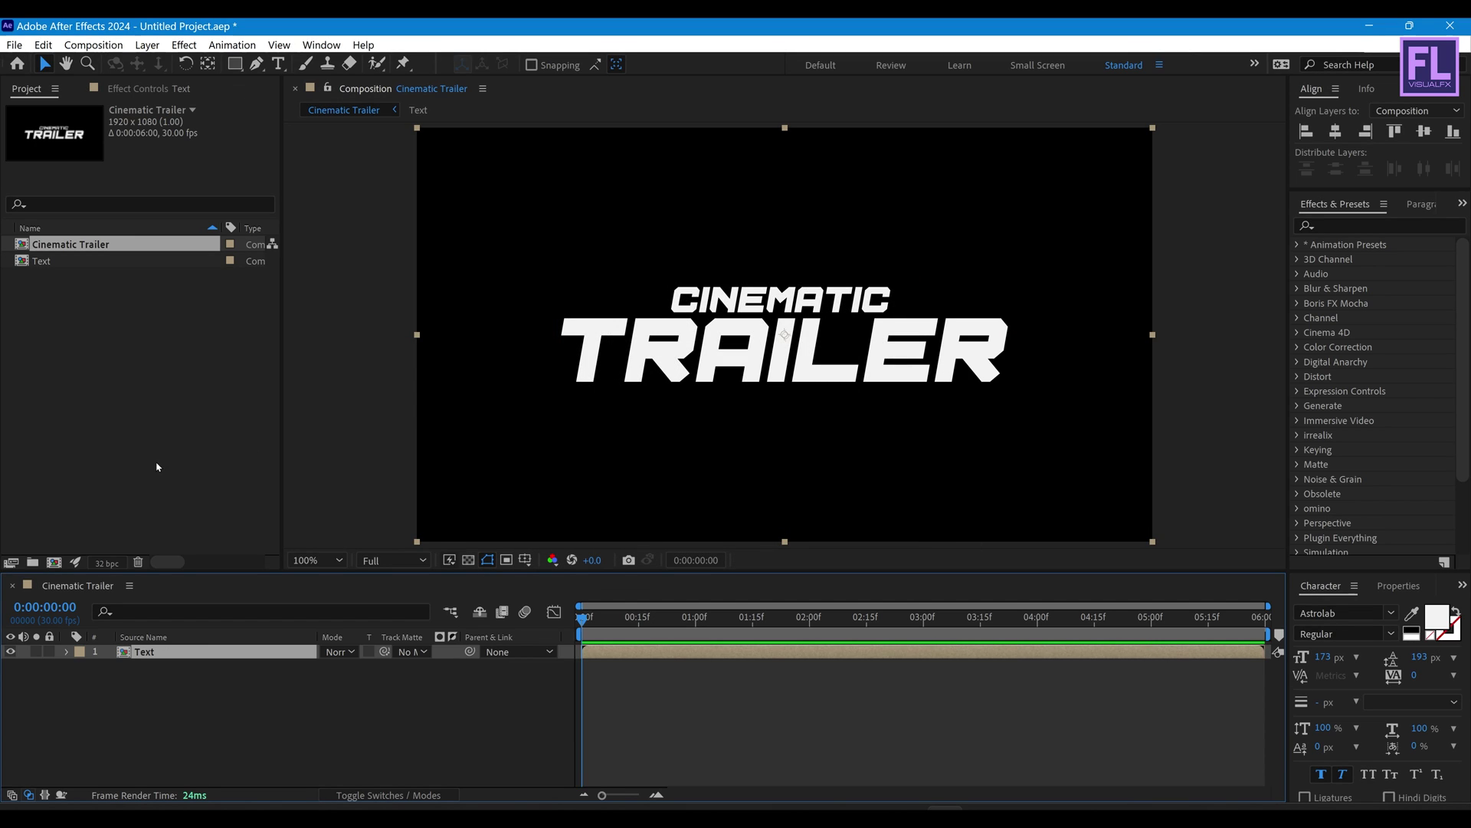
click(54, 562)
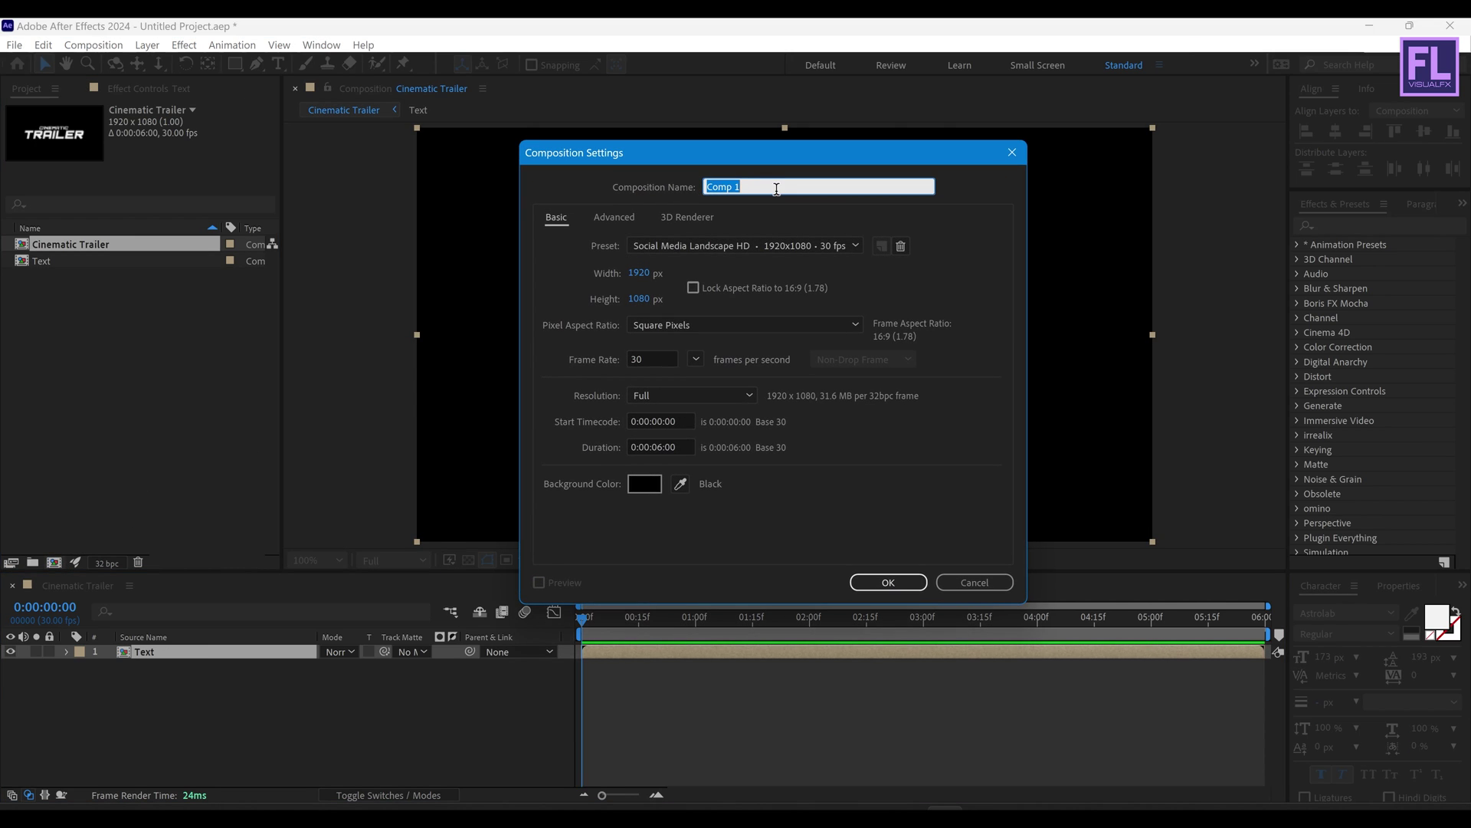
Step: Create a Noise composition containing a black solid
text(Noise)
click(889, 582)
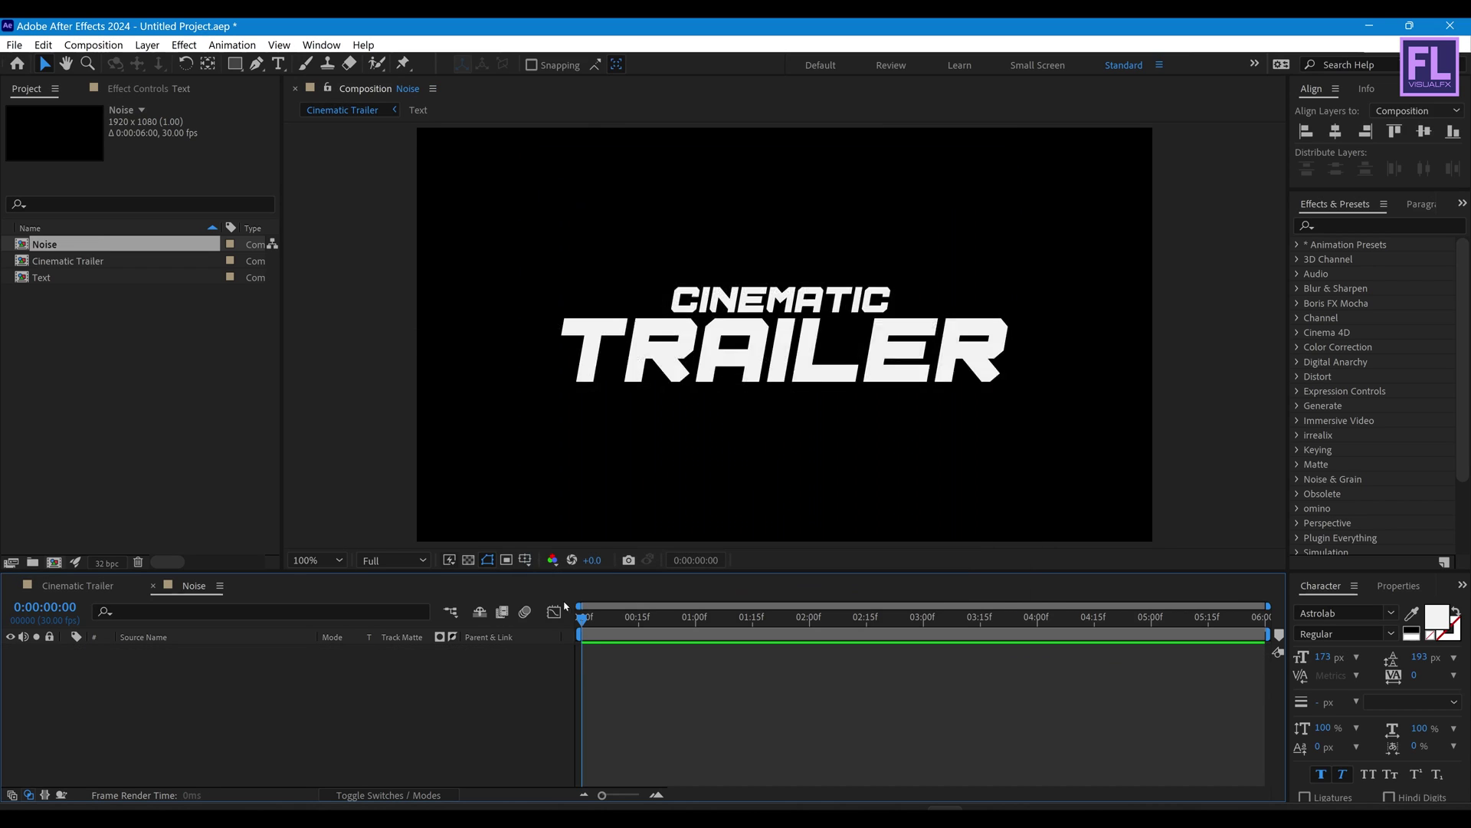
right_click(172, 712)
mouse_move(349, 514)
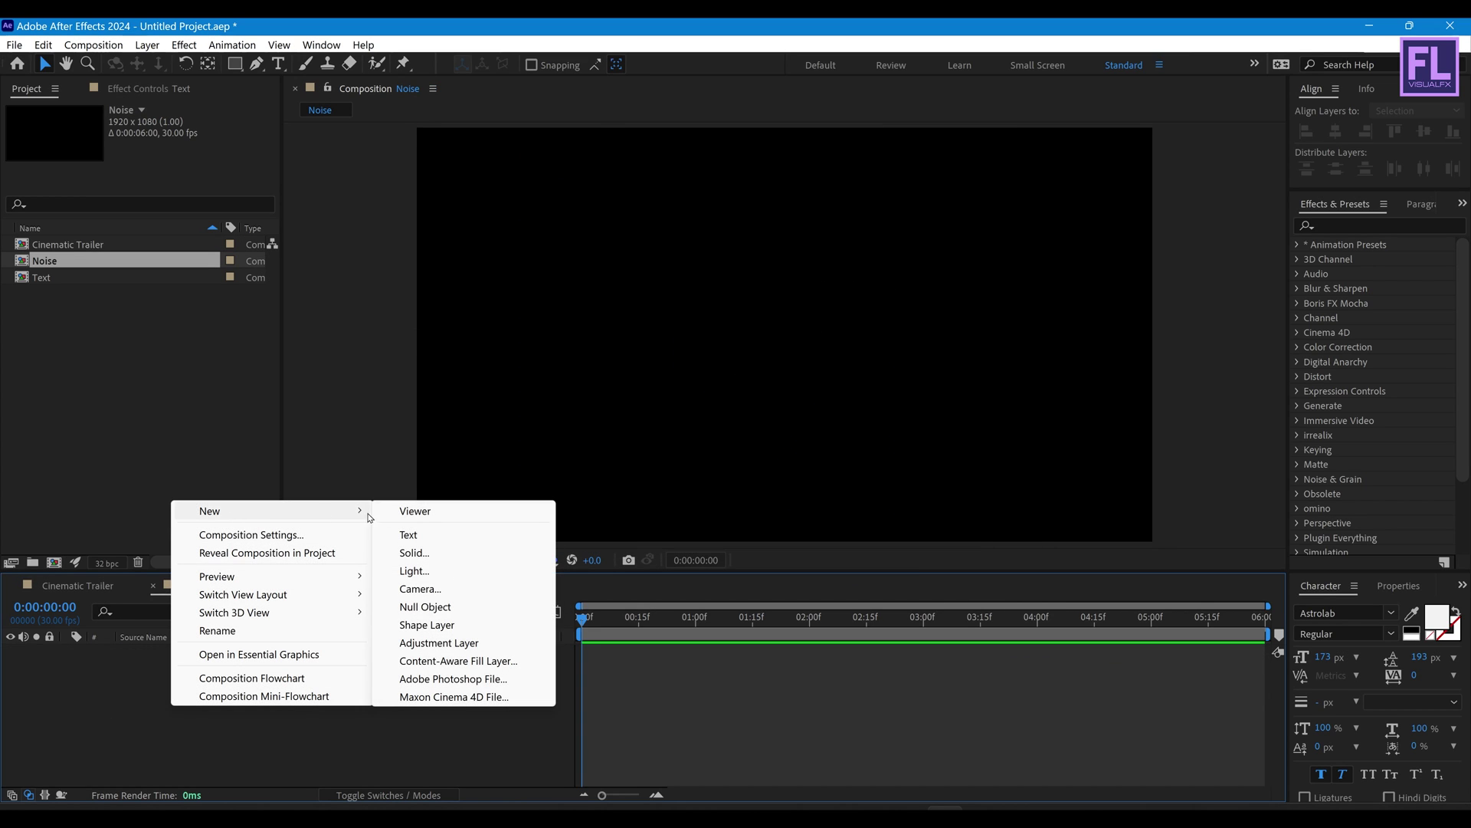
click(392, 554)
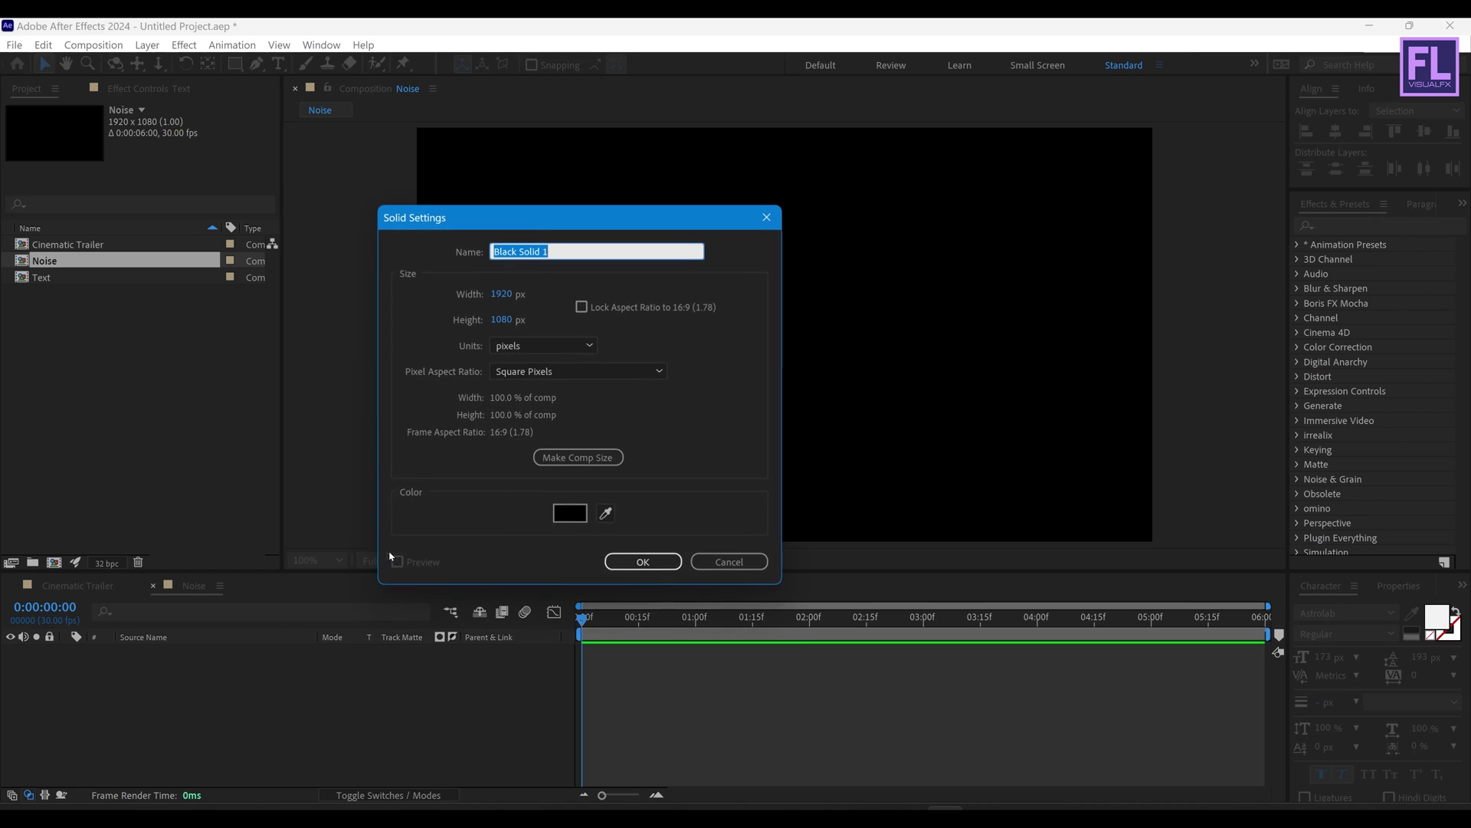
click(659, 563)
Step: Apply Fractal Noise to the black solid
click(1370, 222)
text(frac)
drag(1417, 363, 990, 369)
Step: Set the Fractal Noise Contrast to 500
click(161, 198)
key(shift+Tab)
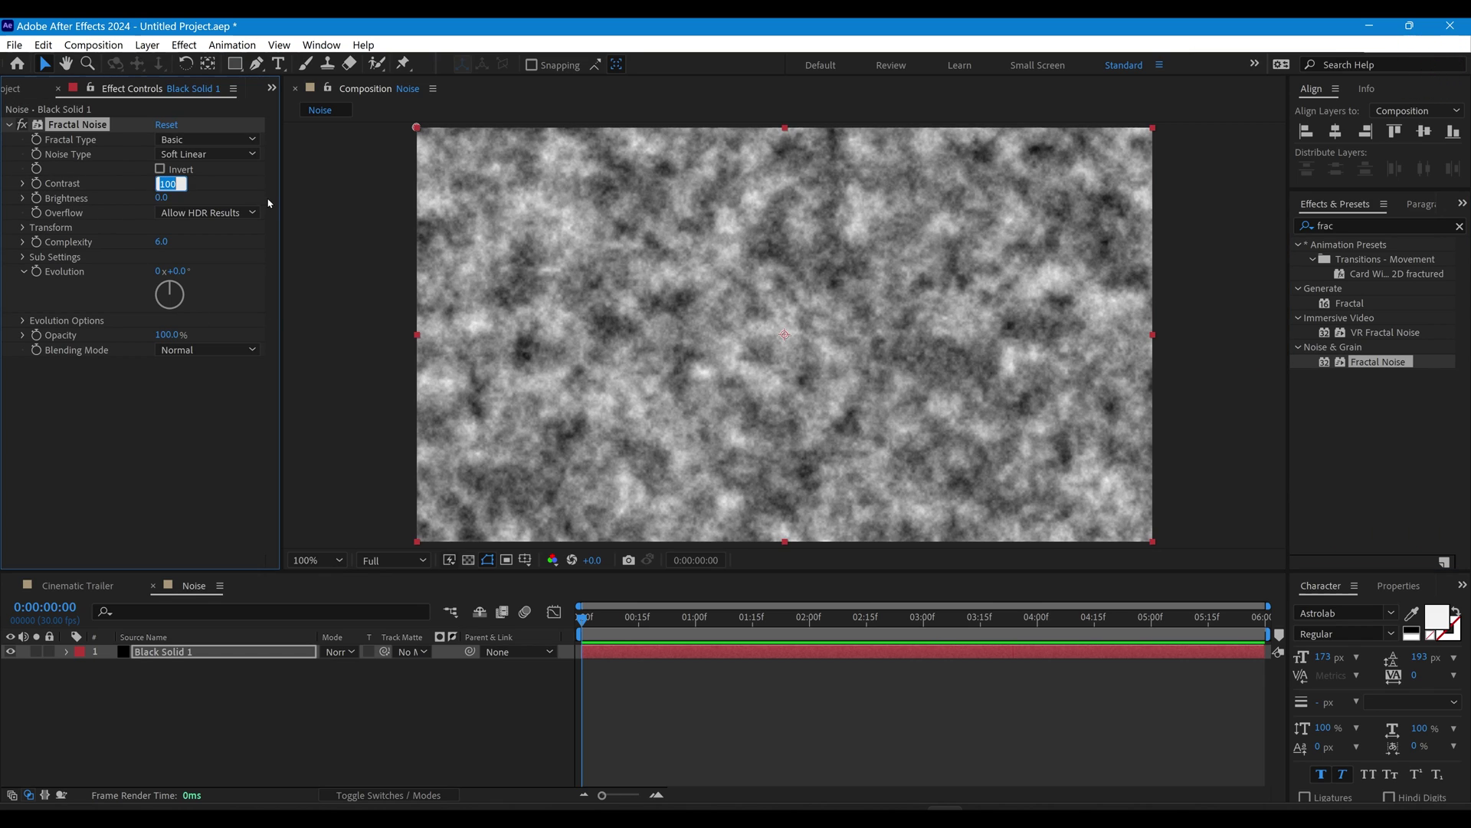
text(500)
key(Return)
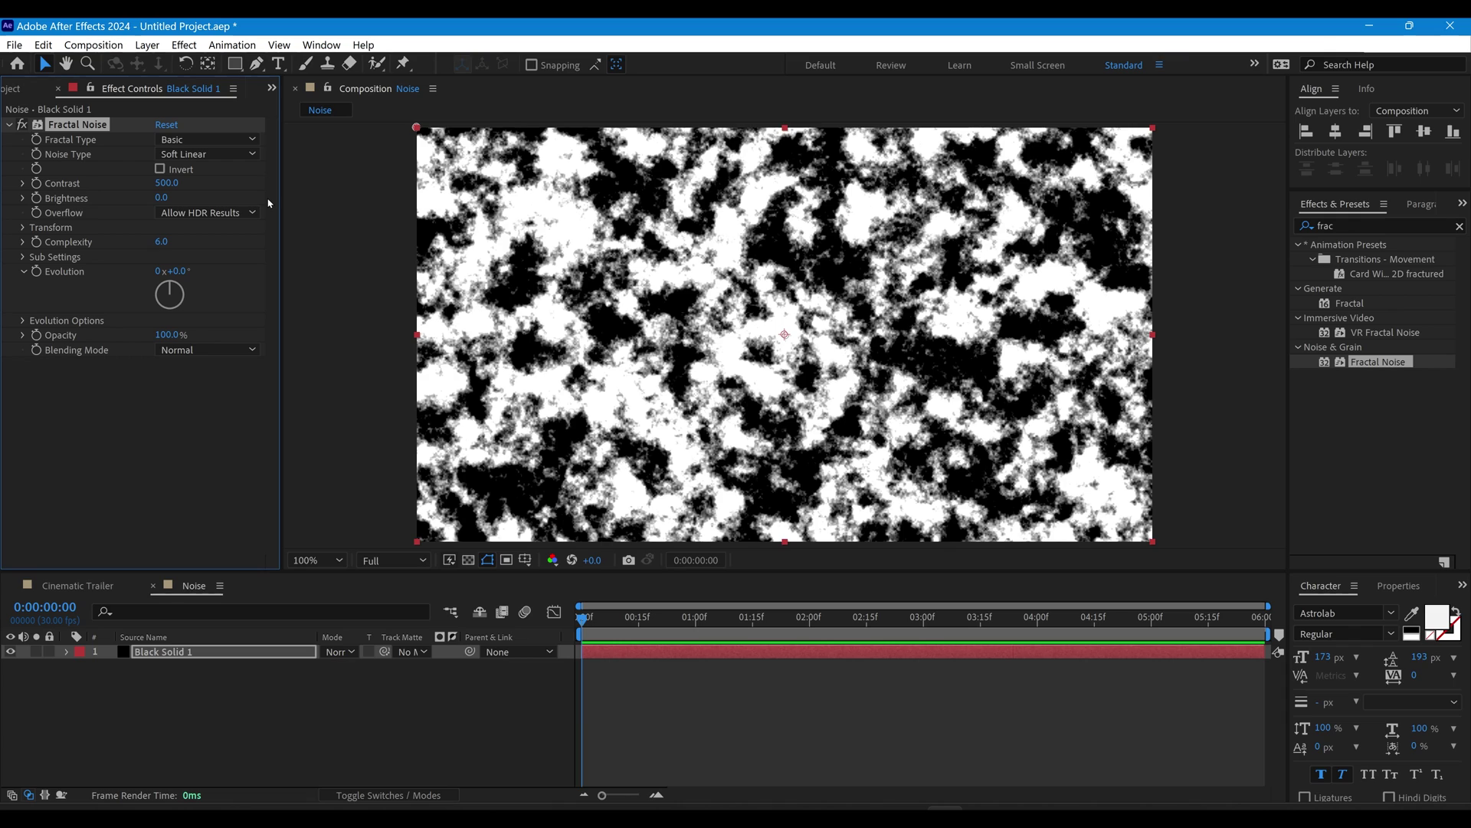
Step: Add Curves to the noise, raising highlights and crushing shadows for harder contrast
click(1347, 220)
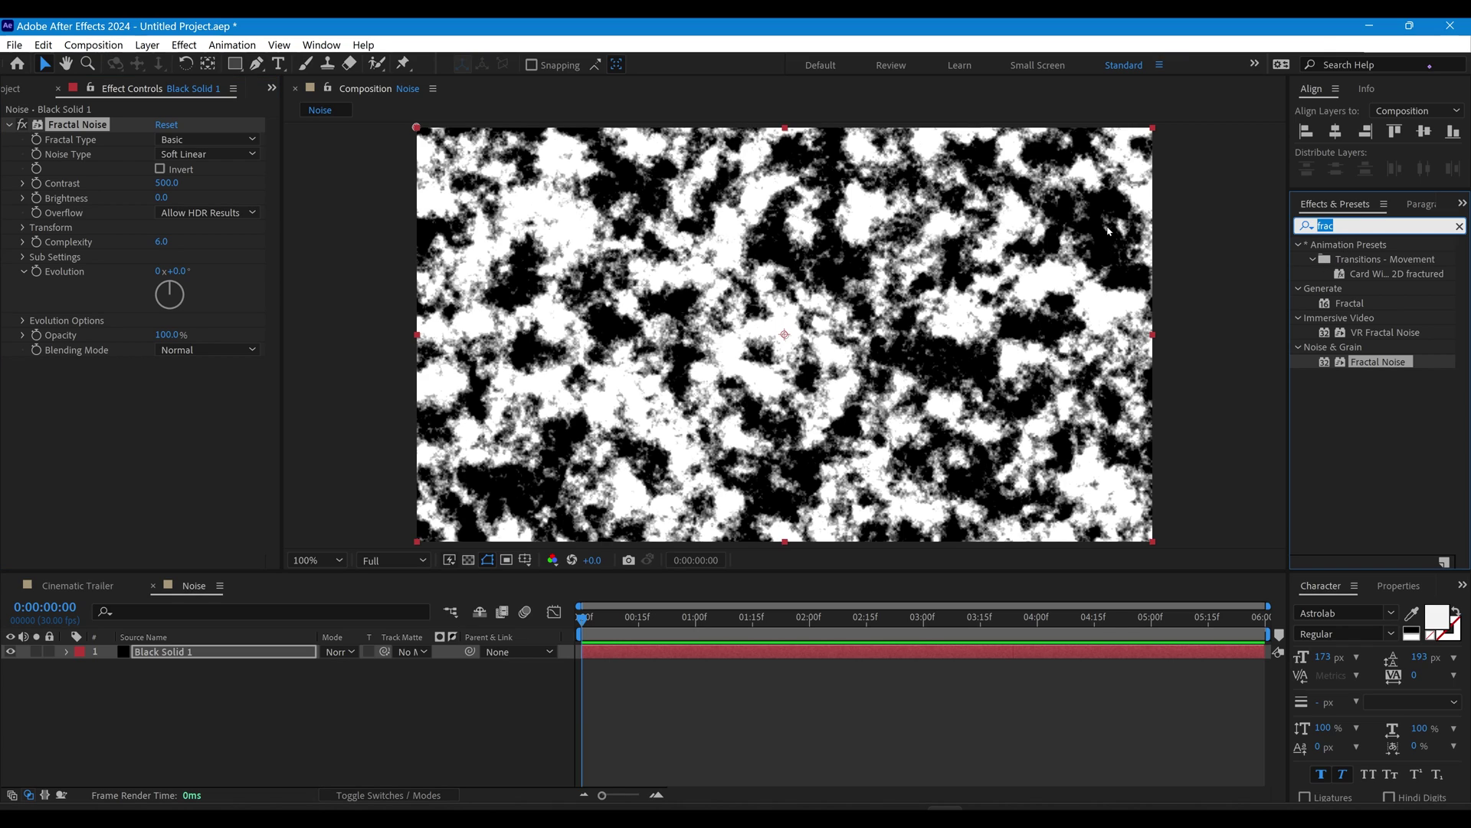
text(cur)
drag(1366, 422, 207, 429)
drag(245, 307, 151, 288)
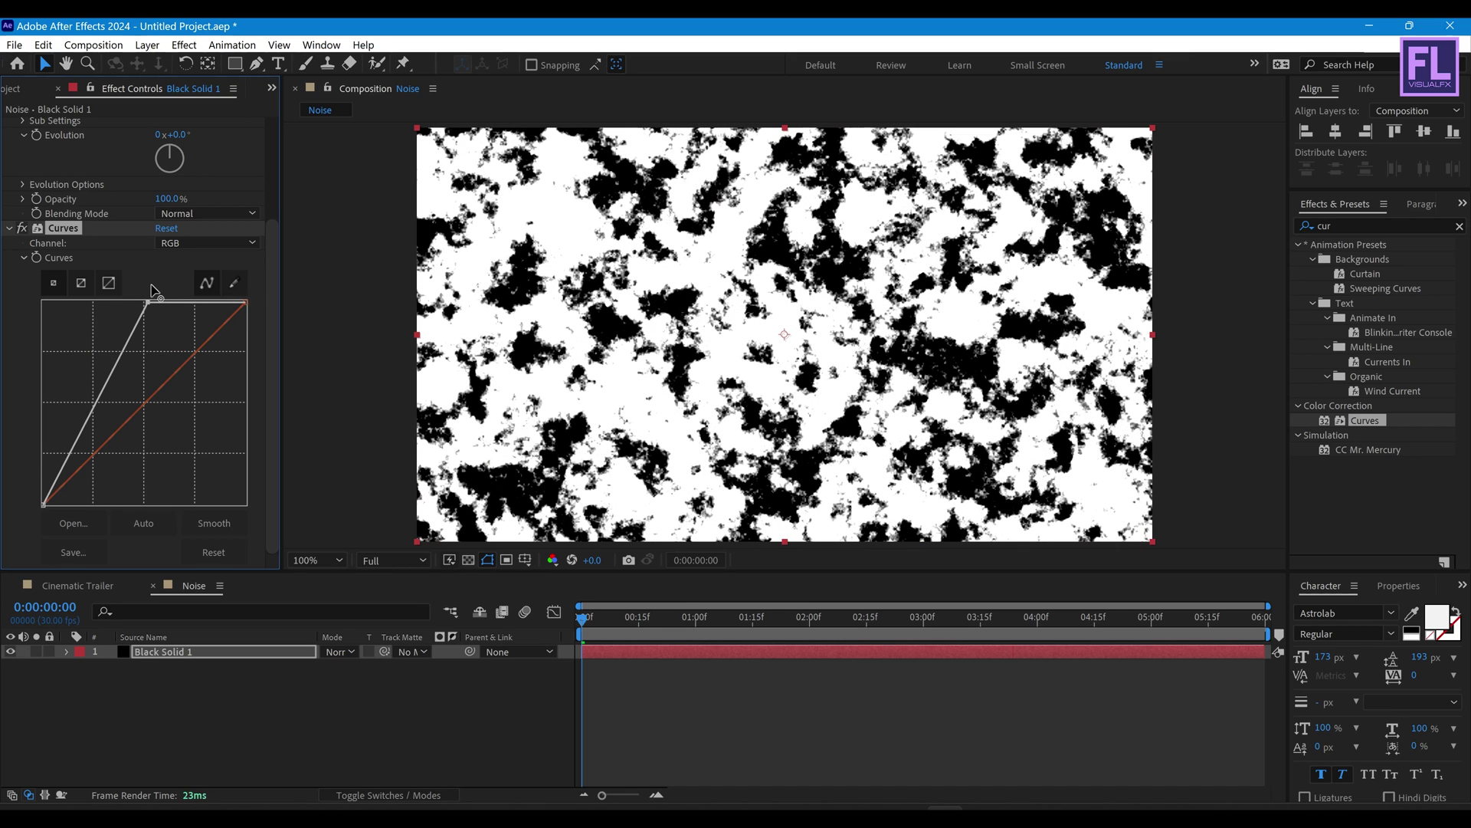
drag(43, 503, 140, 515)
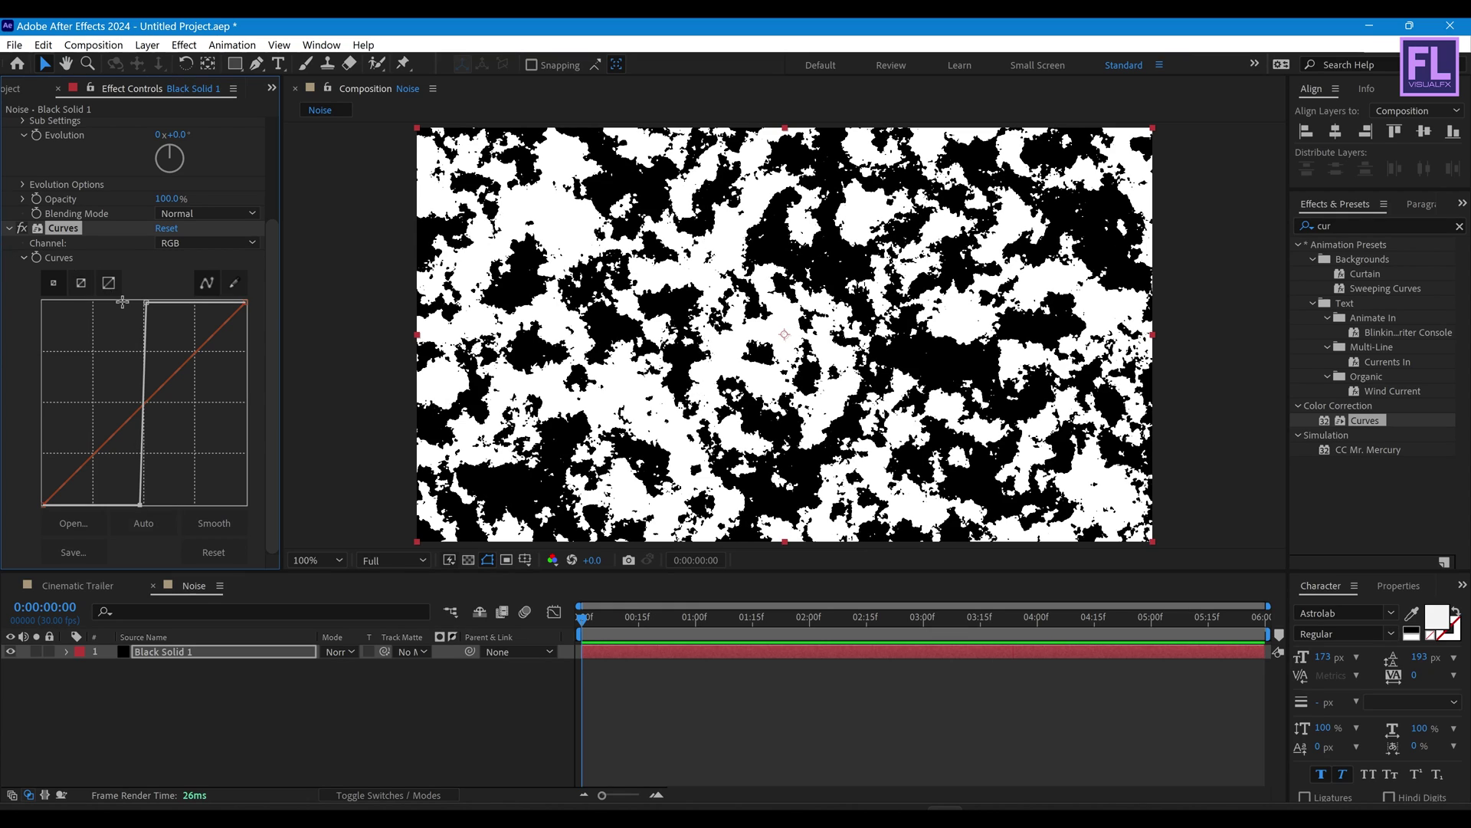
Step: Keyframe Brightness from -200 at the start to 200 at 0:00:03:00
scroll(123, 301, up, 3)
click(607, 583)
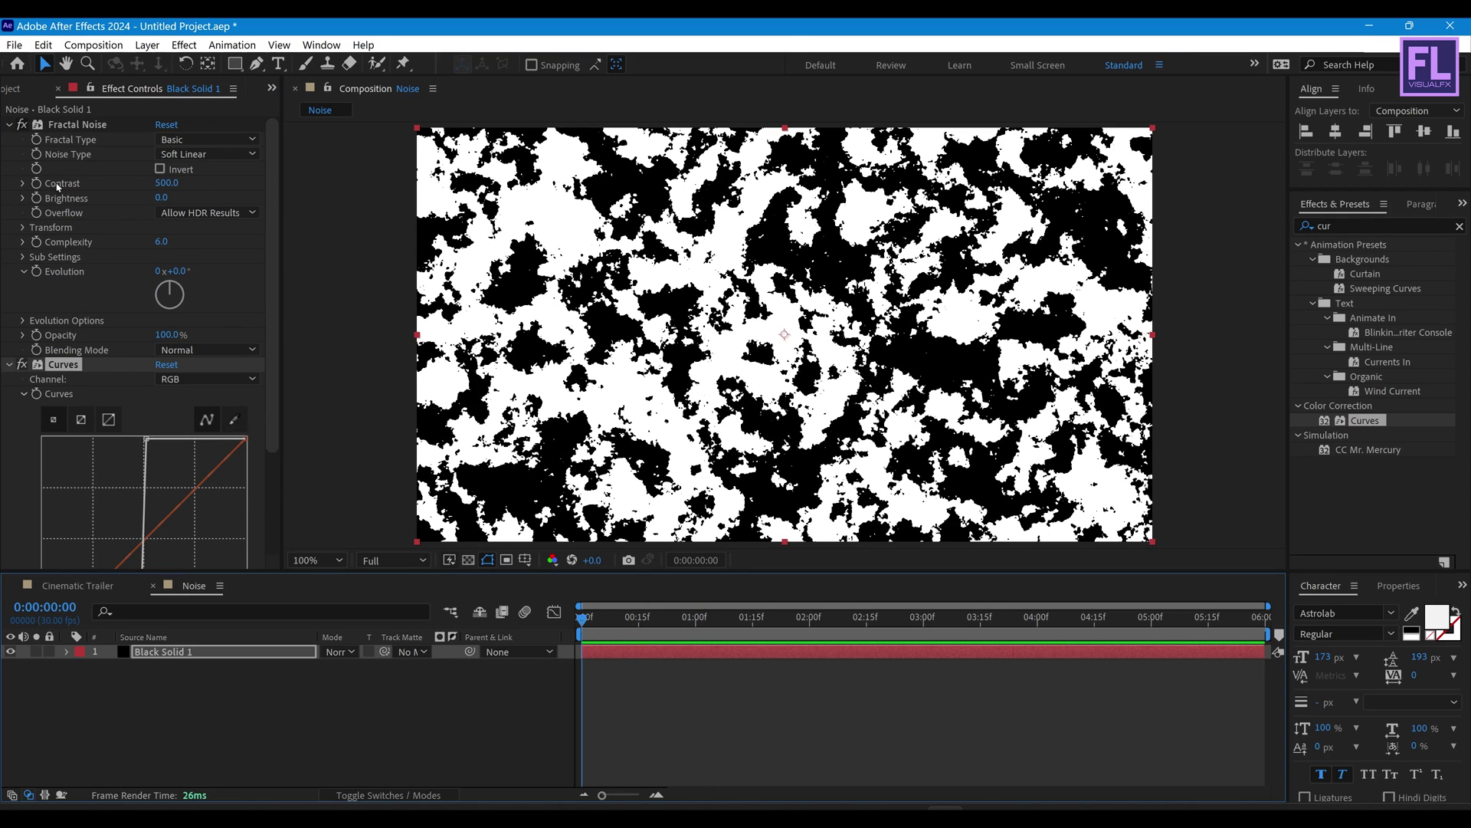
click(161, 198)
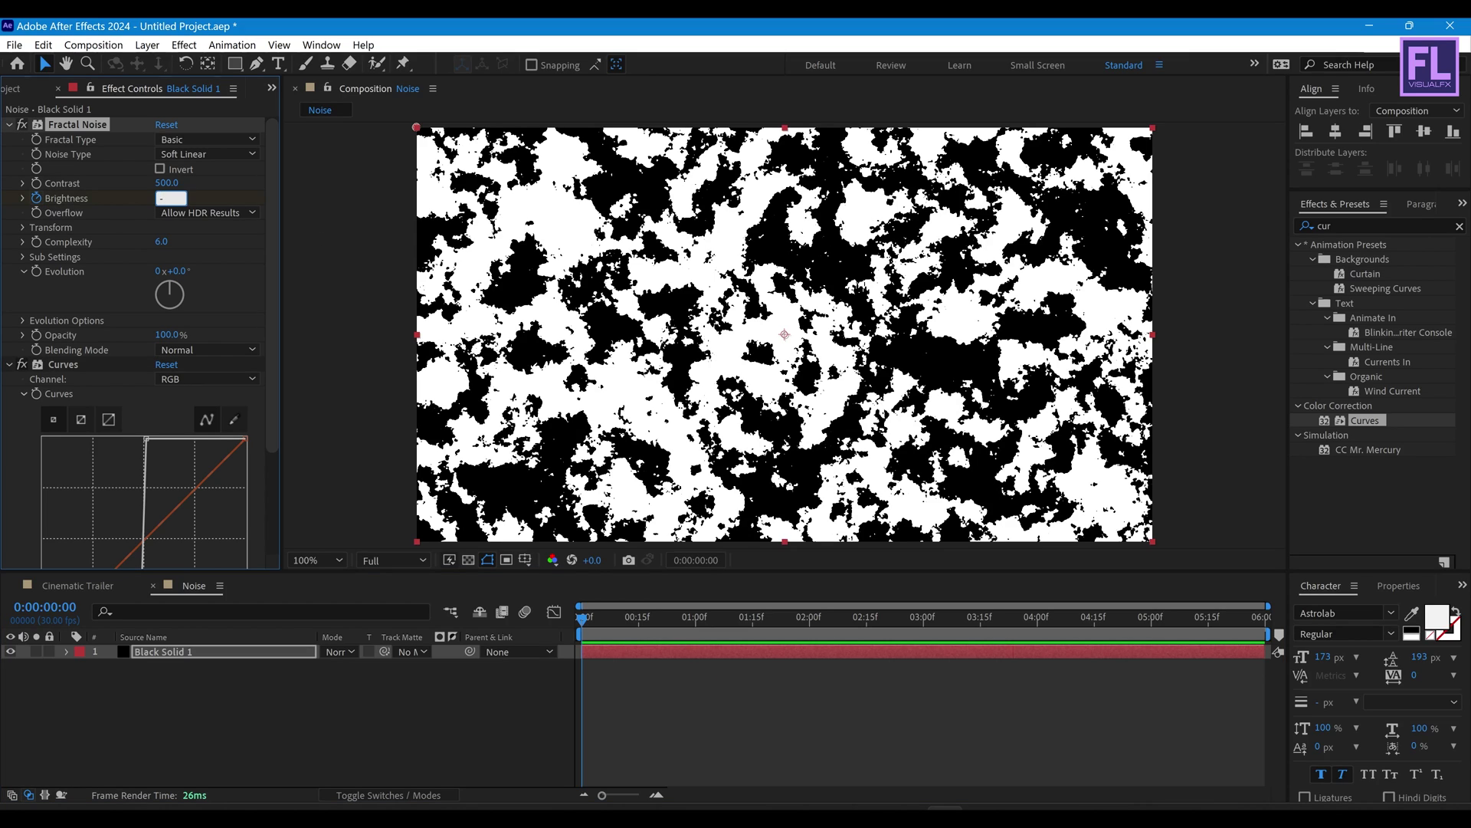
key(Return)
click(924, 619)
click(169, 198)
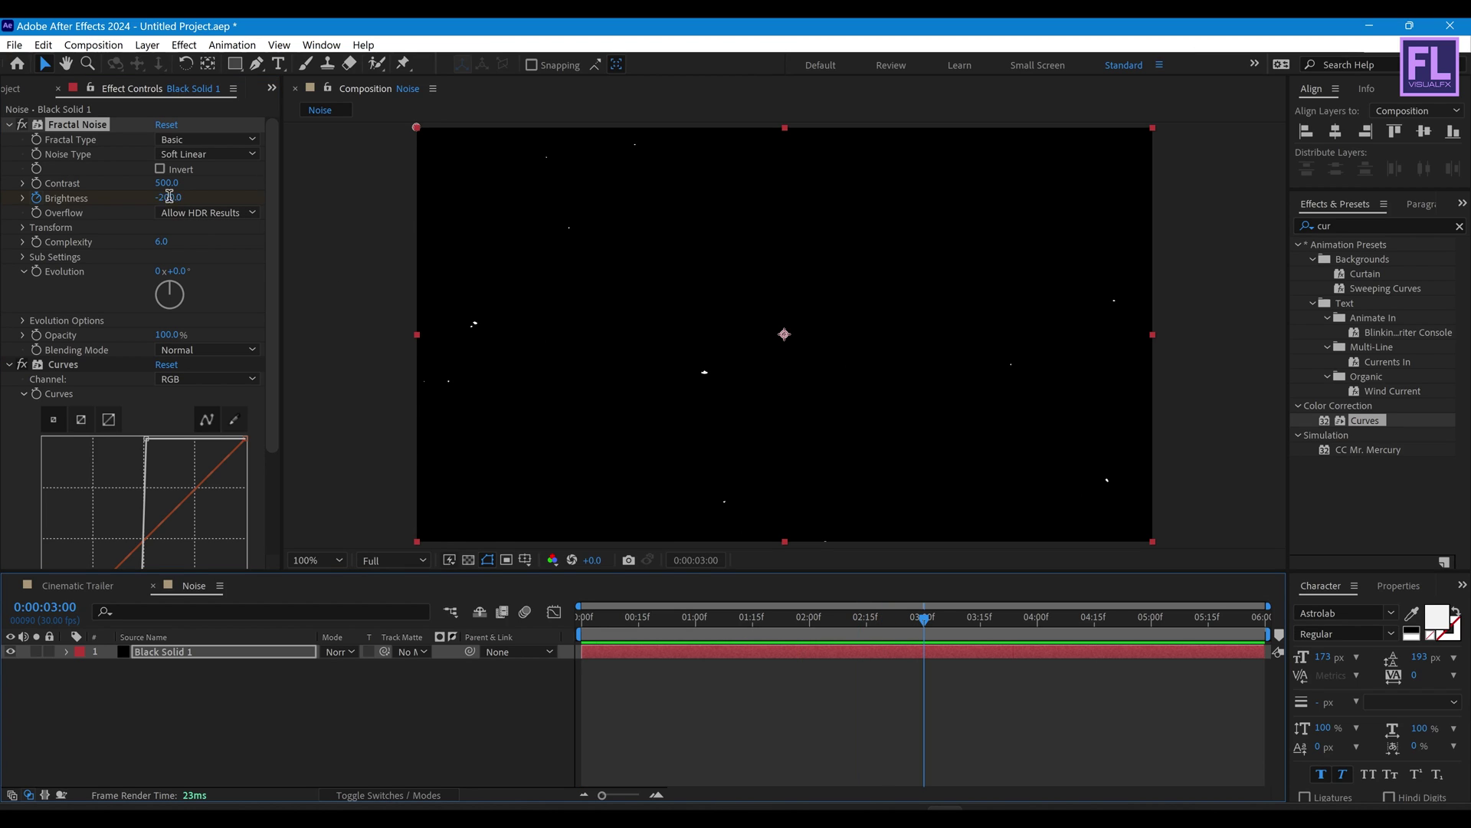
text(200)
key(Return)
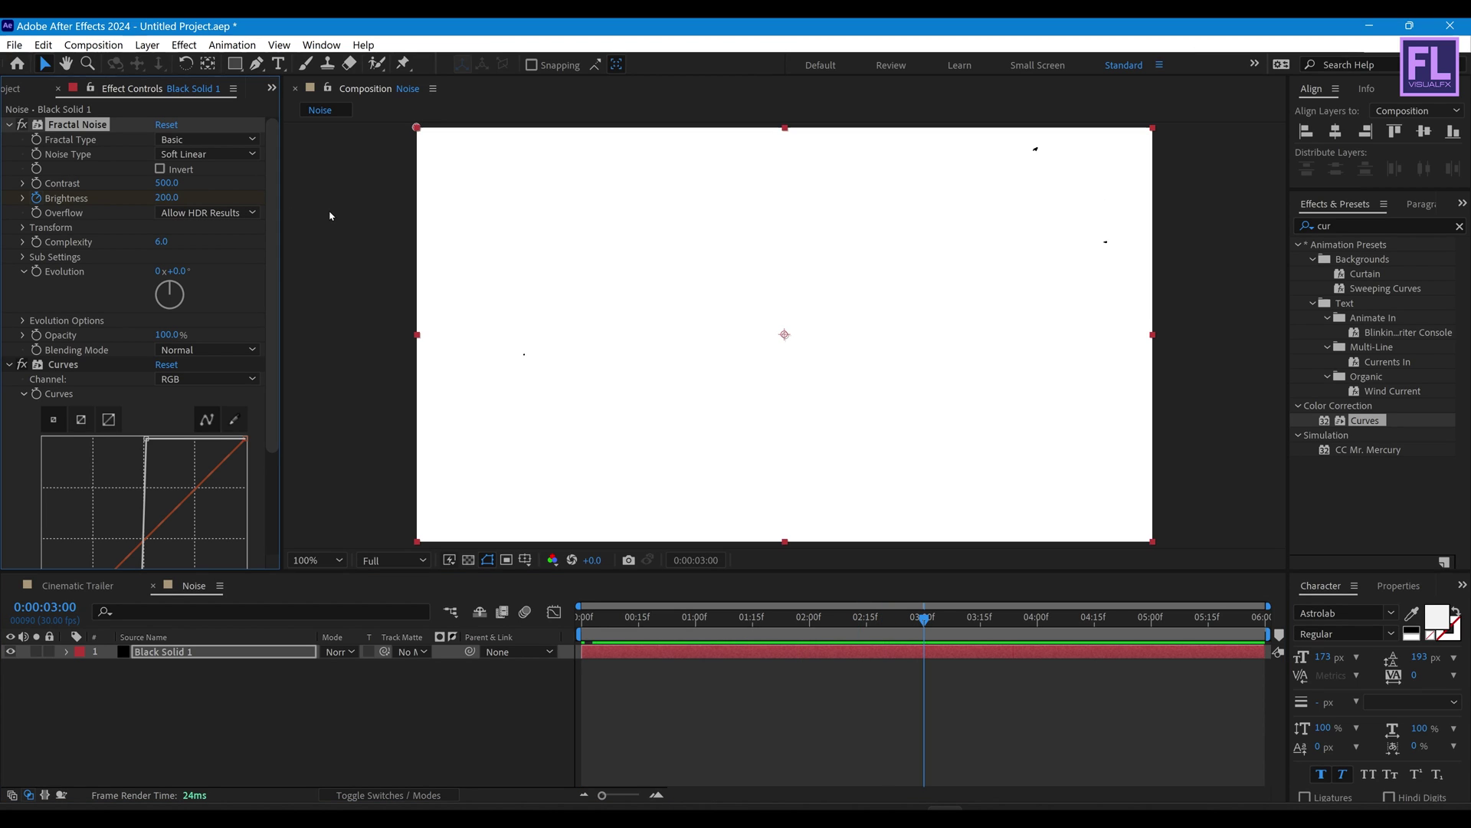
drag(771, 617, 711, 619)
click(215, 651)
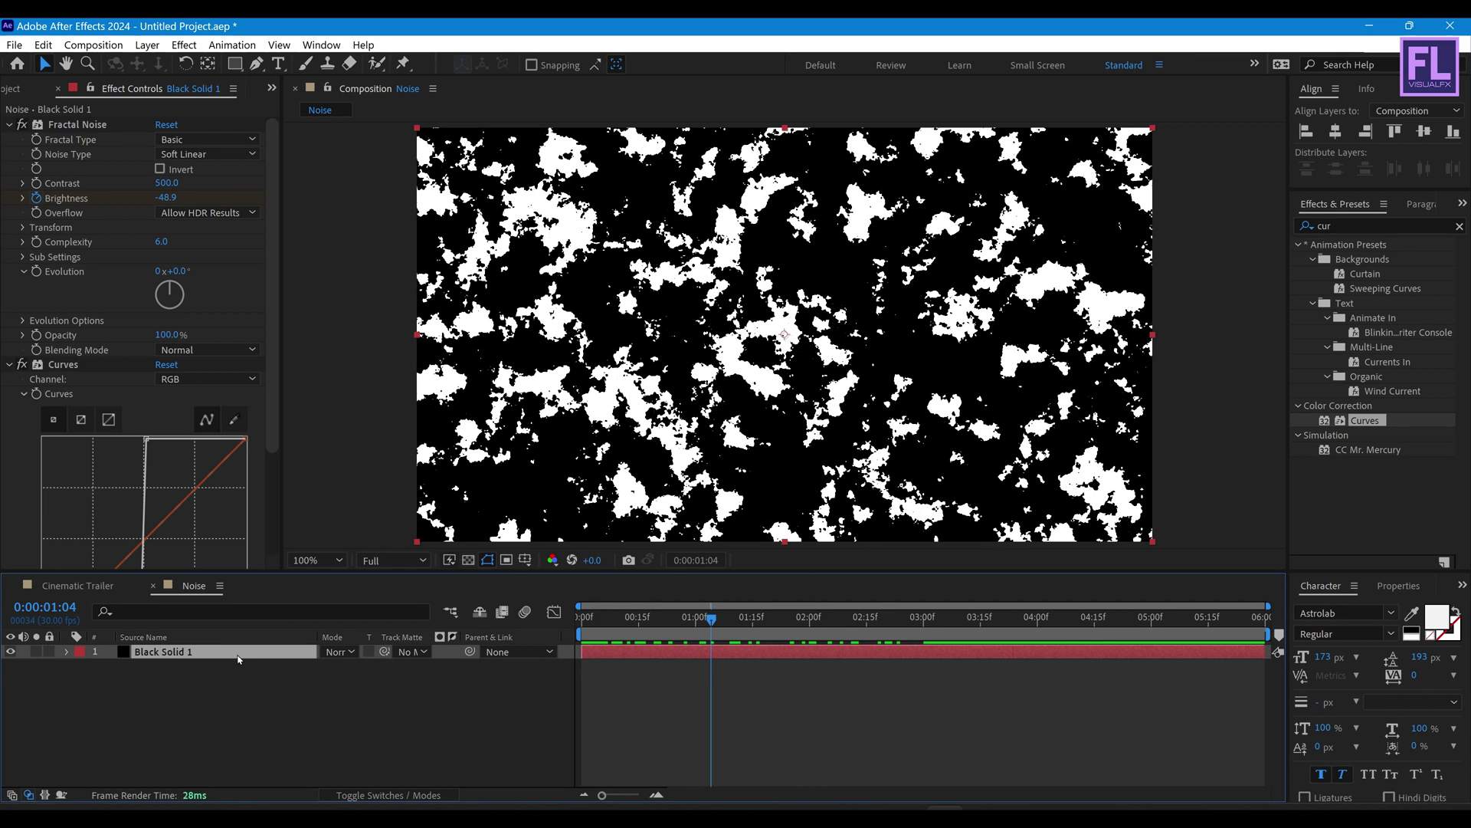
Step: Duplicate Black Solid 1 and set the lower copy's Track Matte to 1. Black Solid 1 as Luma Matte
key(ctrl+d)
click(198, 666)
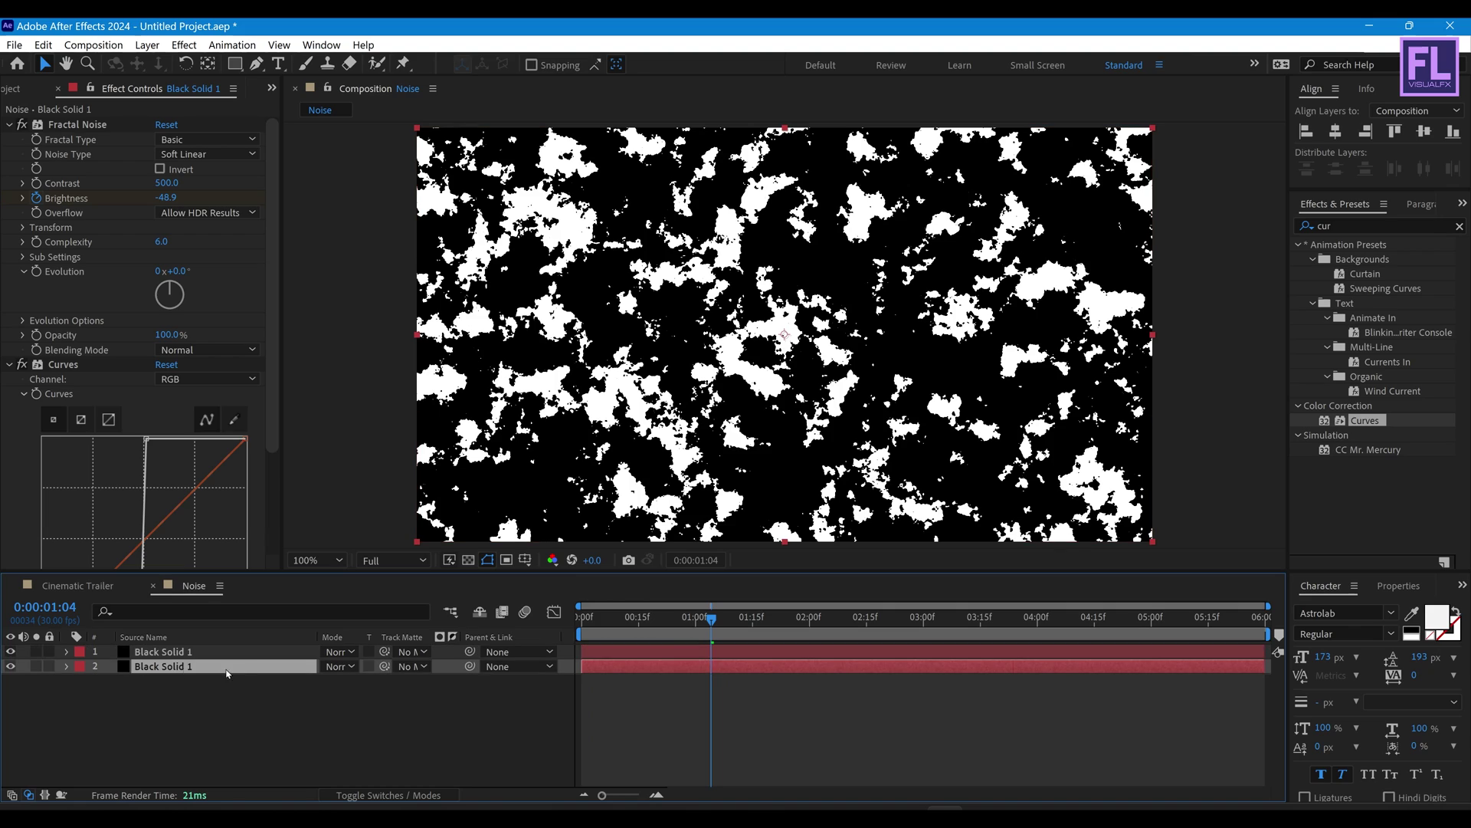
click(408, 672)
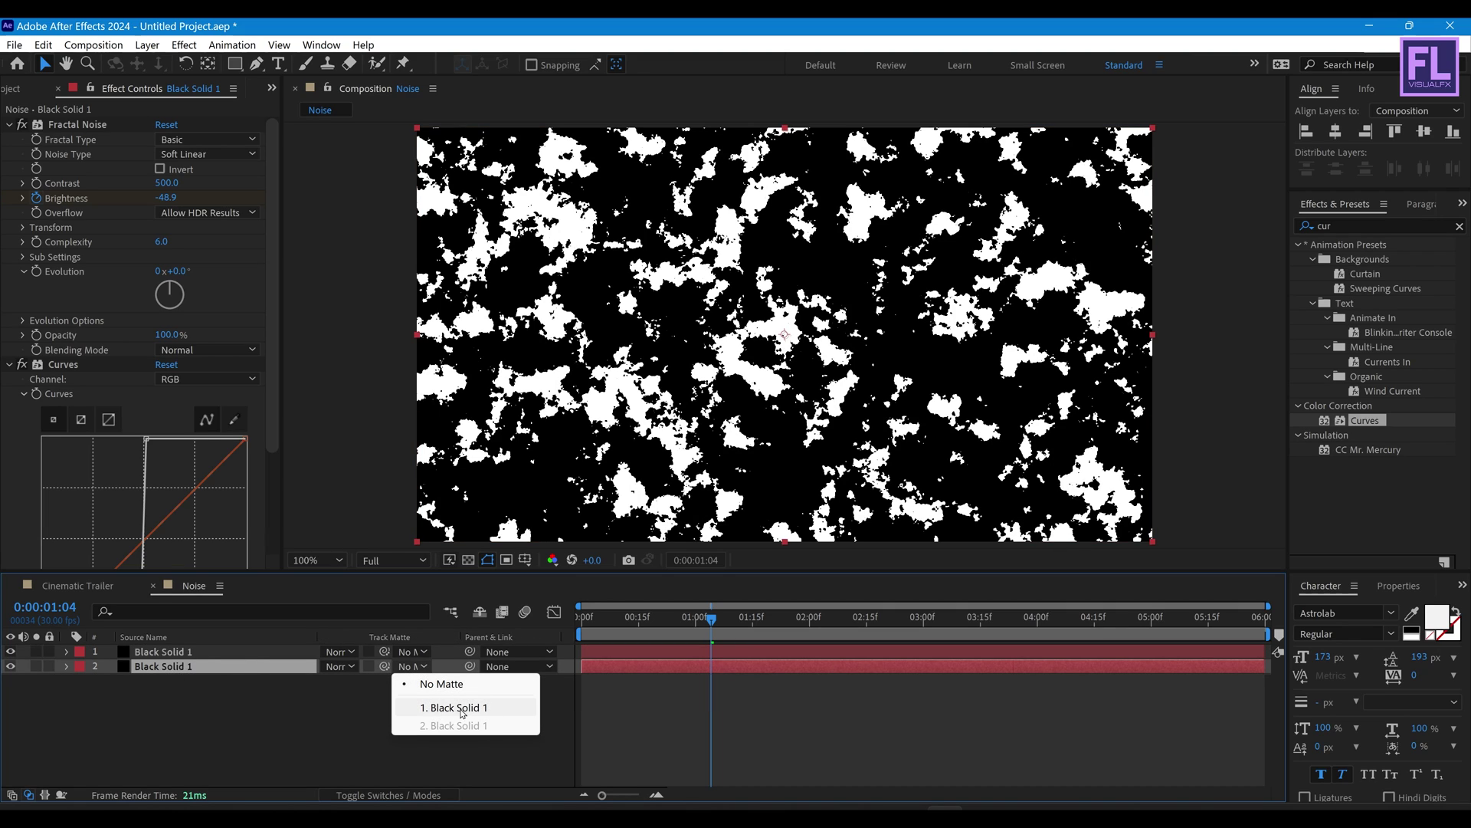
click(500, 707)
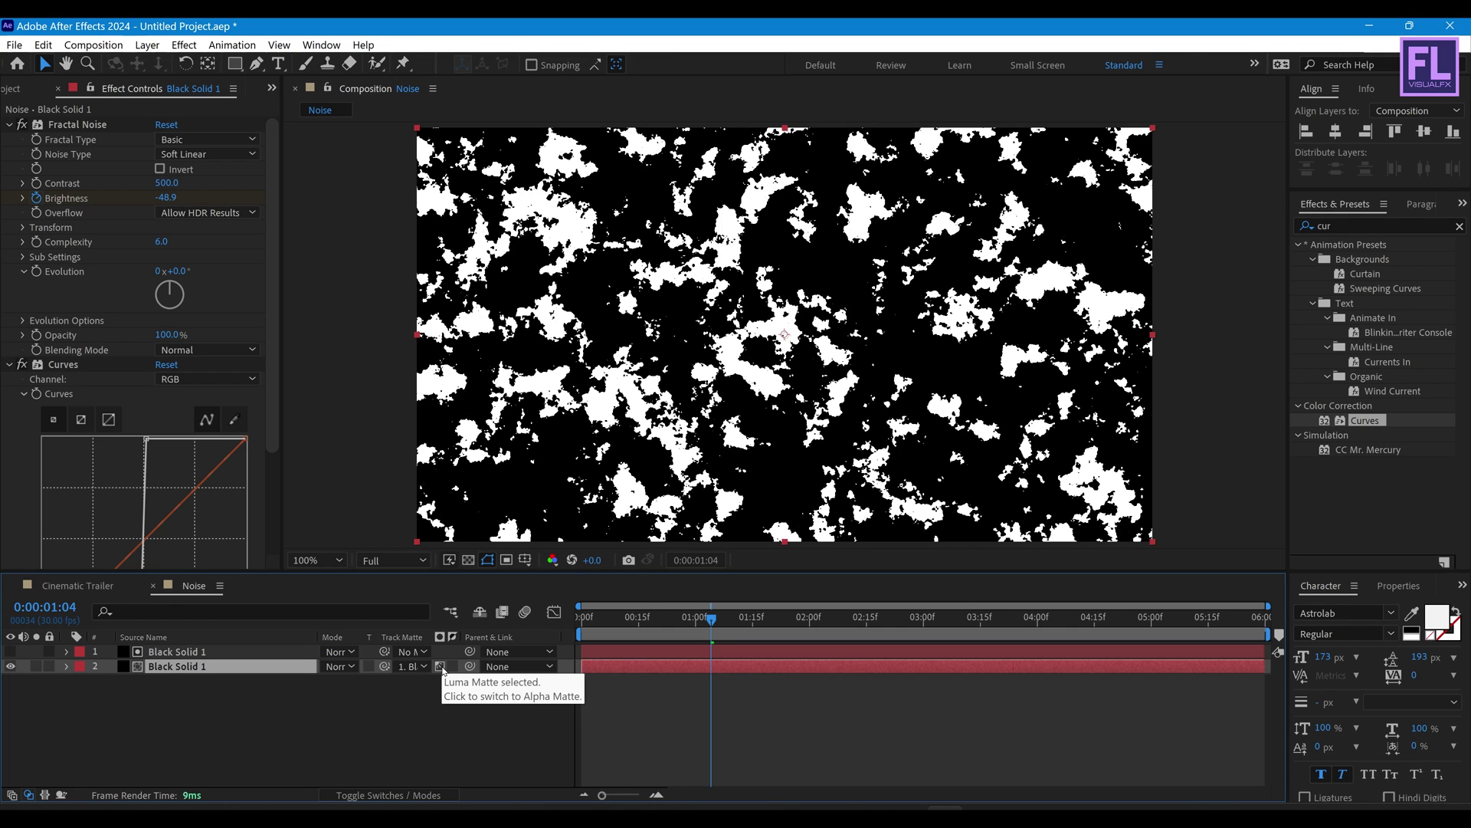
click(442, 667)
mouse_move(699, 633)
mouse_down()
mouse_move(858, 633)
mouse_move(715, 633)
mouse_up()
click(467, 560)
click(467, 560)
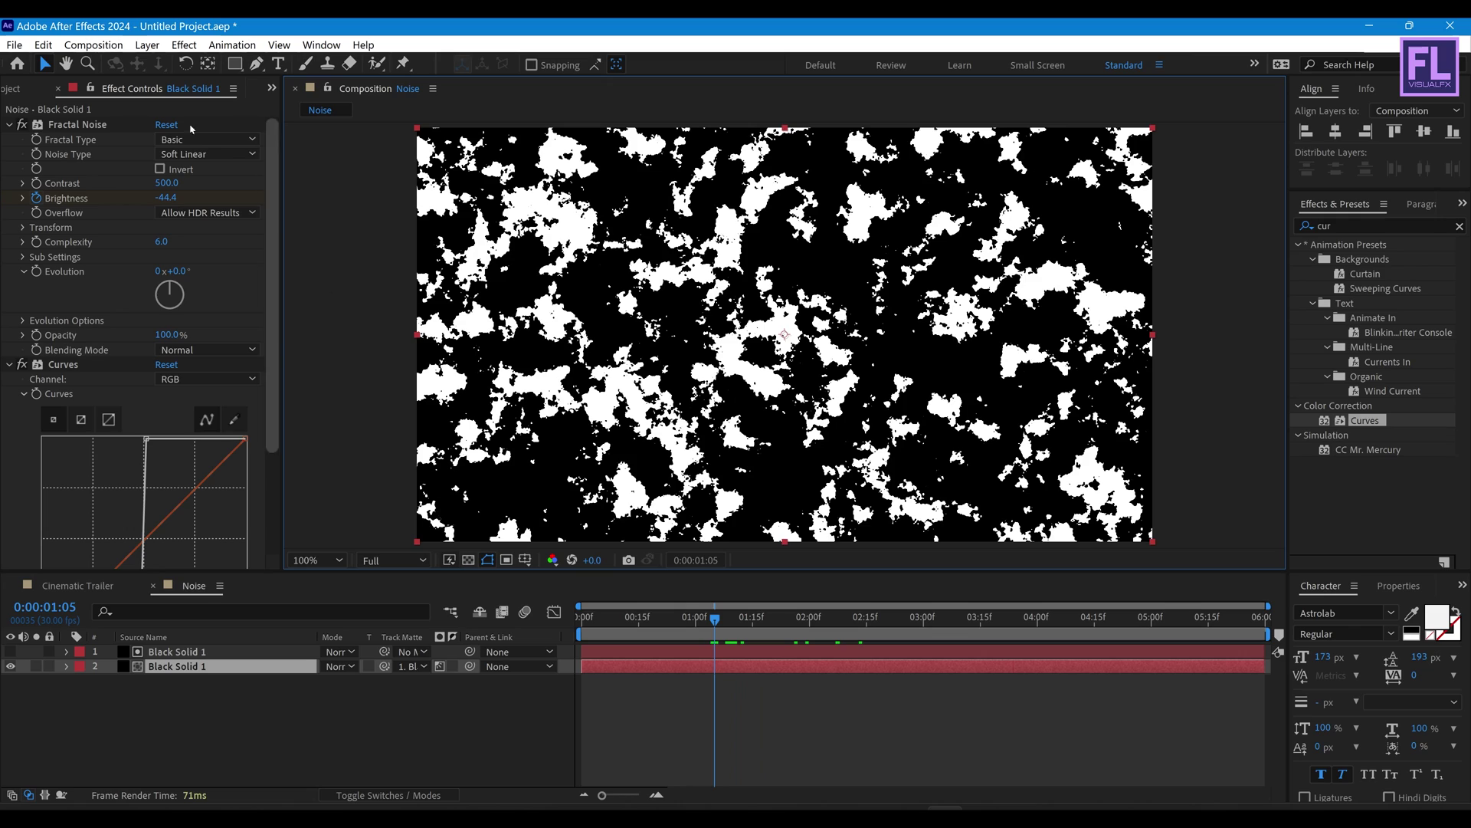
click(17, 89)
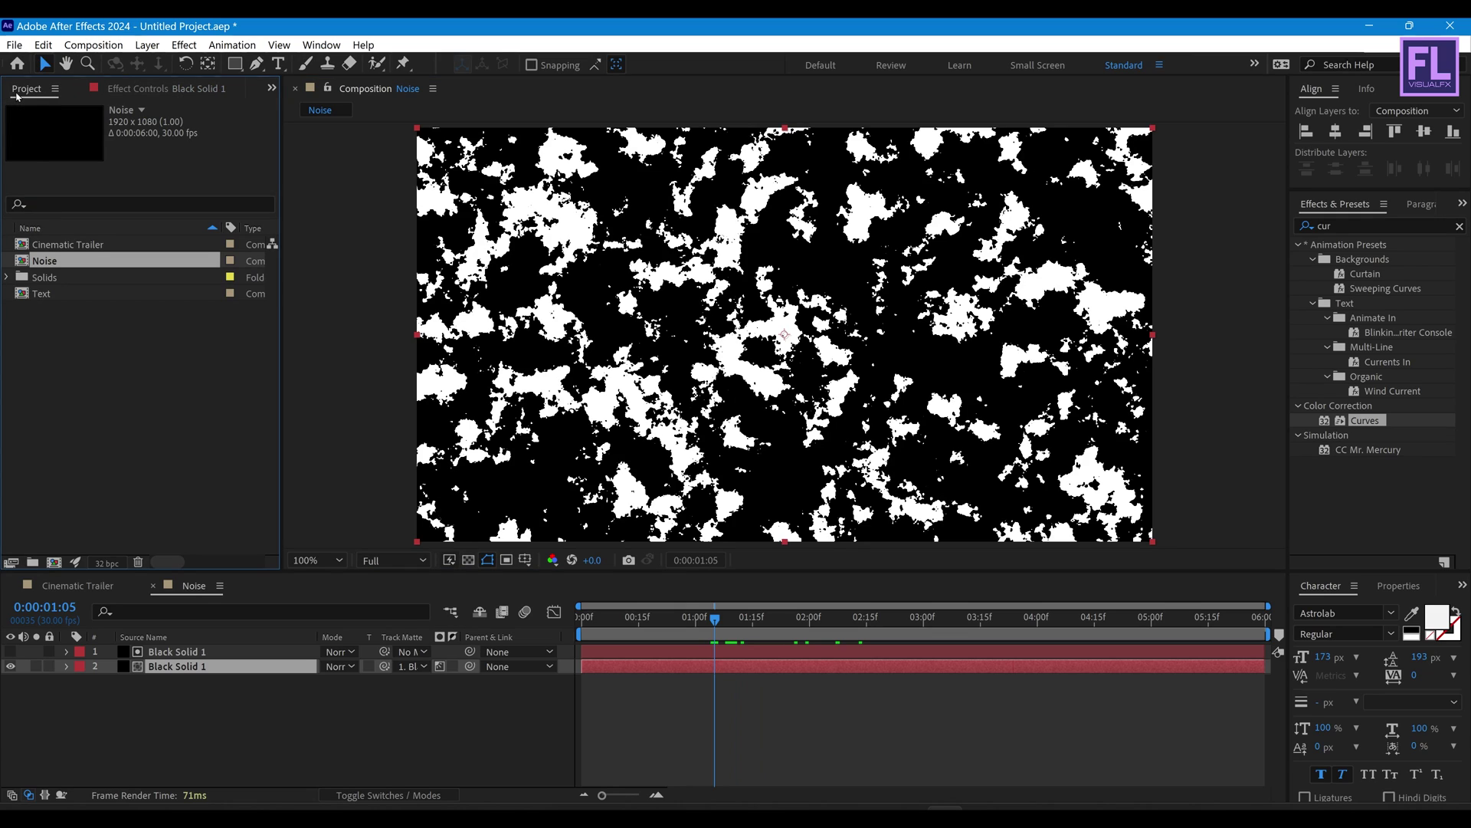
Step: Place the Noise comp above the Text layer in Cinematic Trailer
click(81, 586)
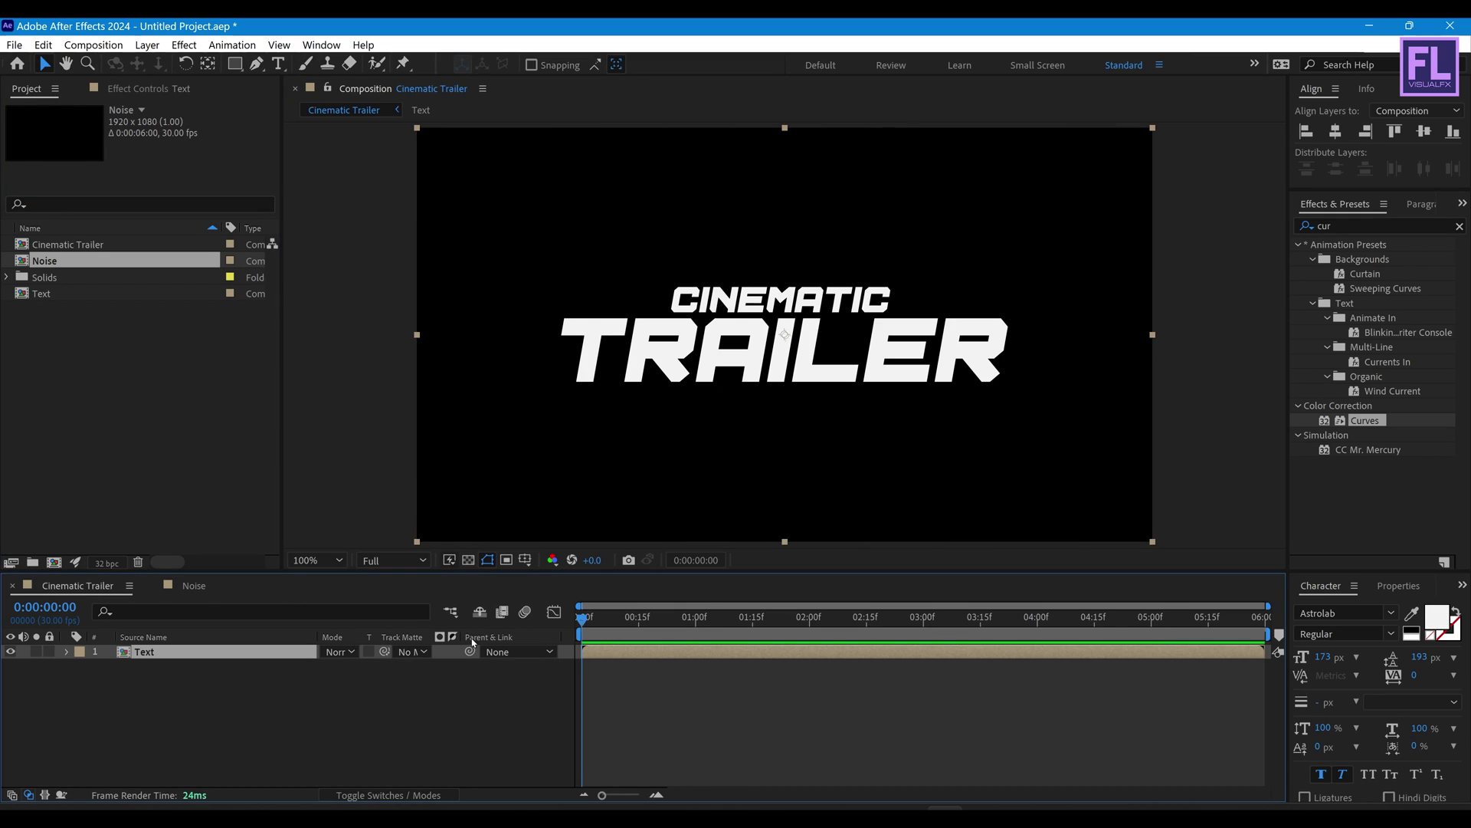
click(56, 266)
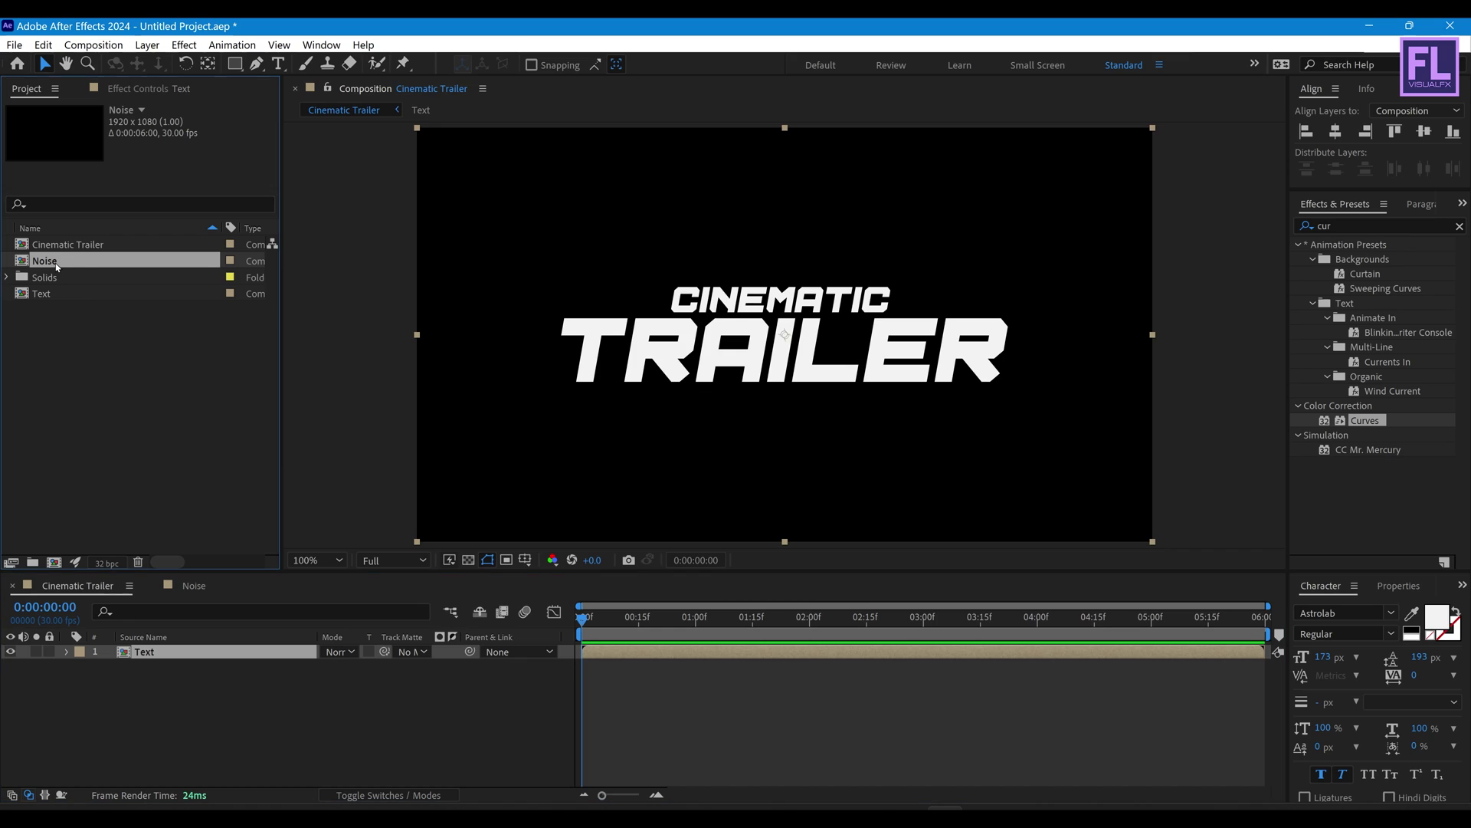
drag(72, 265, 181, 650)
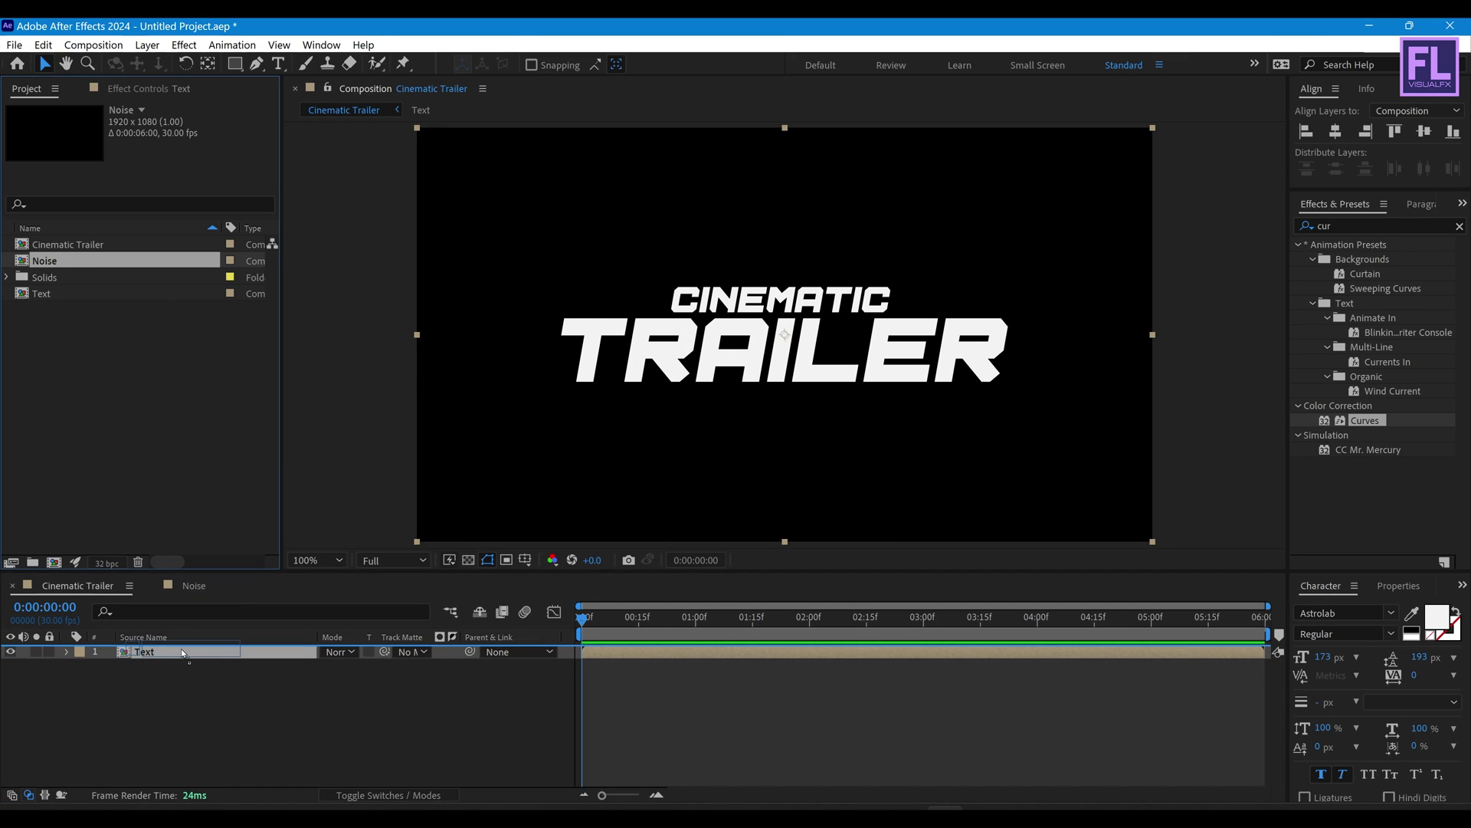
Step: Set the Text layer's Track Matte to 1. Noise and check the broken-up title
click(148, 666)
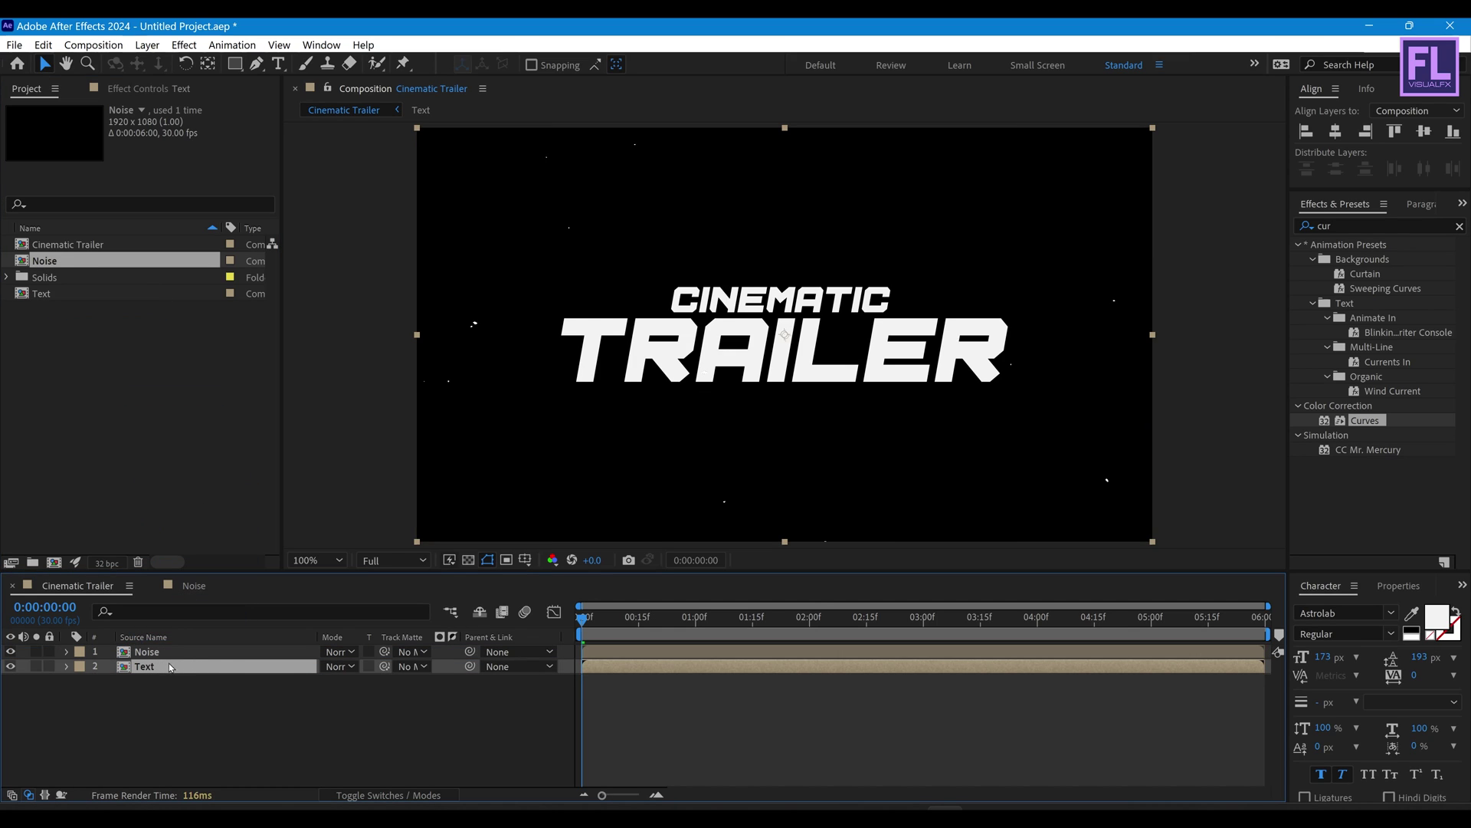
click(411, 666)
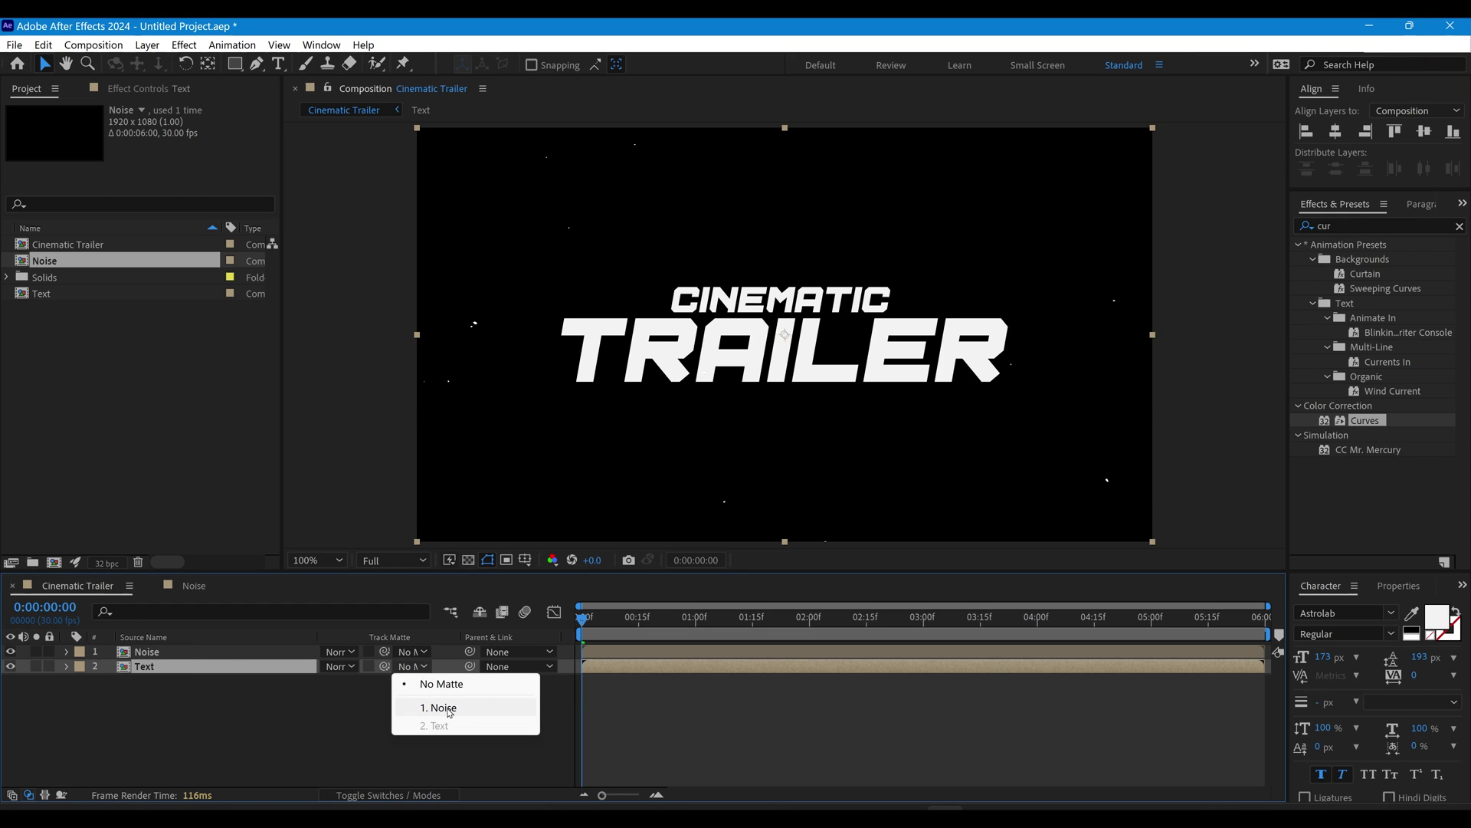
click(450, 709)
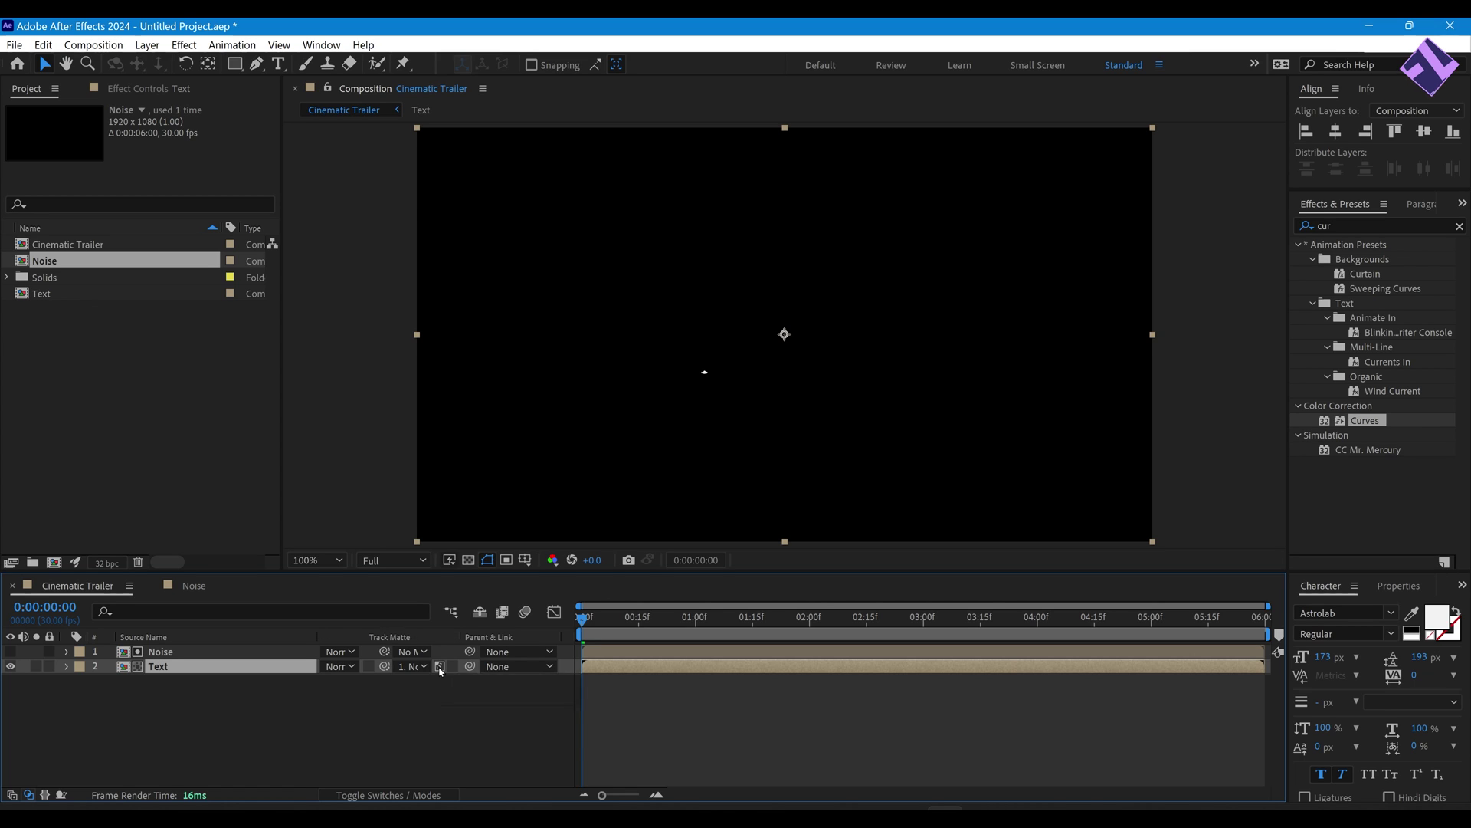
click(768, 618)
drag(749, 627, 719, 624)
key(ctrl+Up)
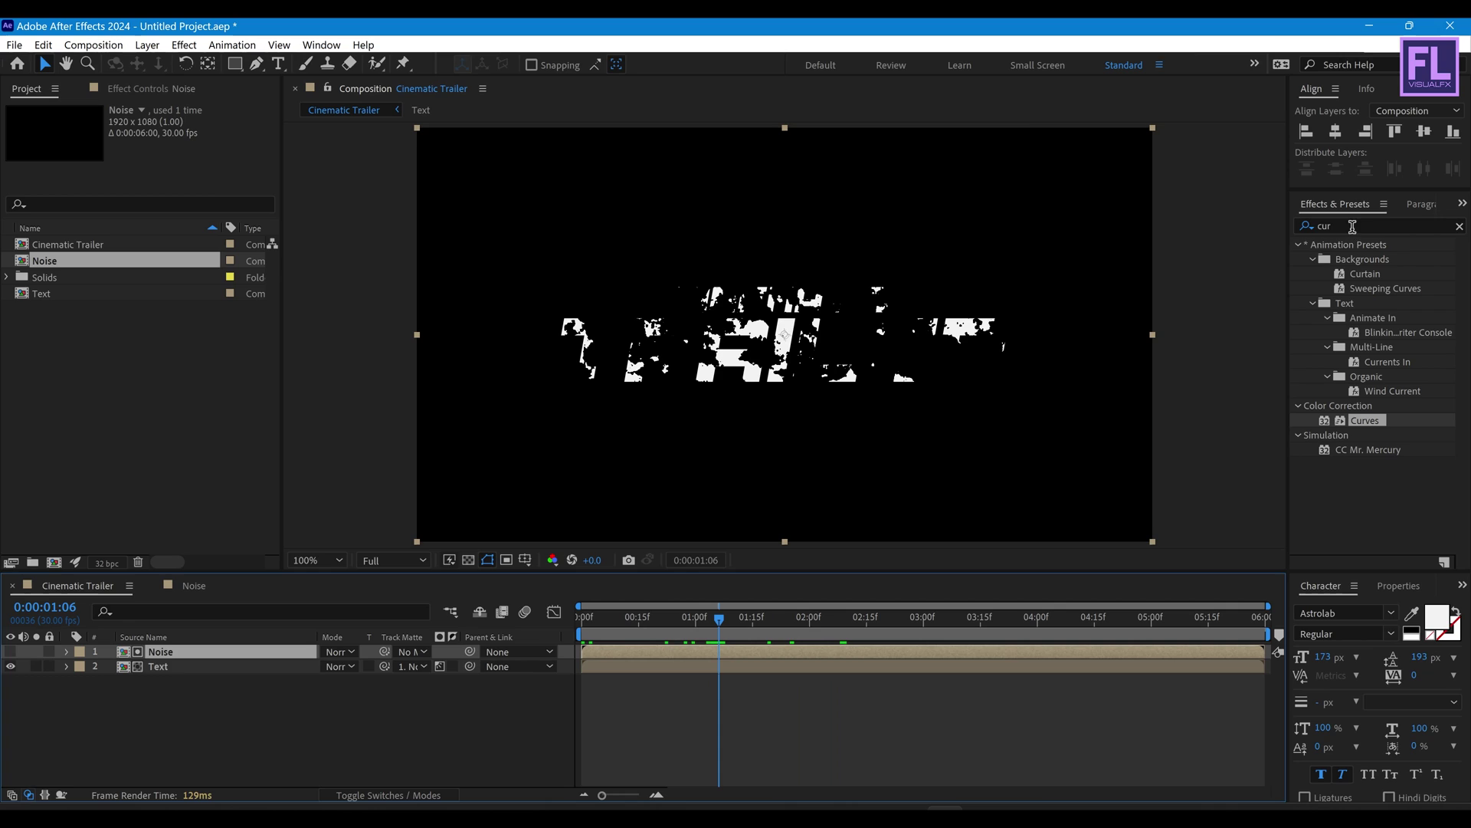
click(1326, 225)
Step: Apply Find Edges with Invert to the Noise layer for thin outlines
text(find)
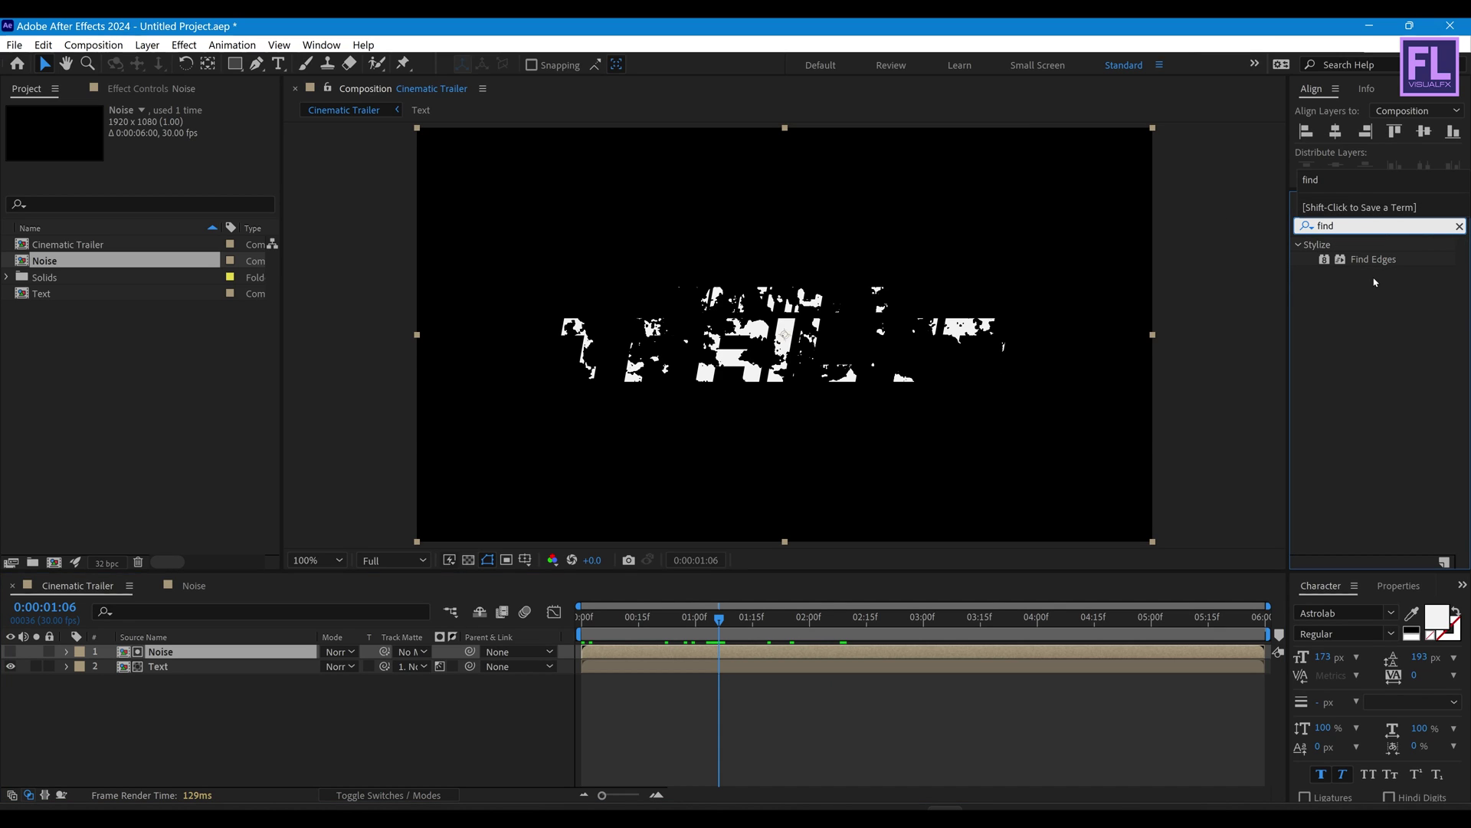
drag(1373, 259, 774, 337)
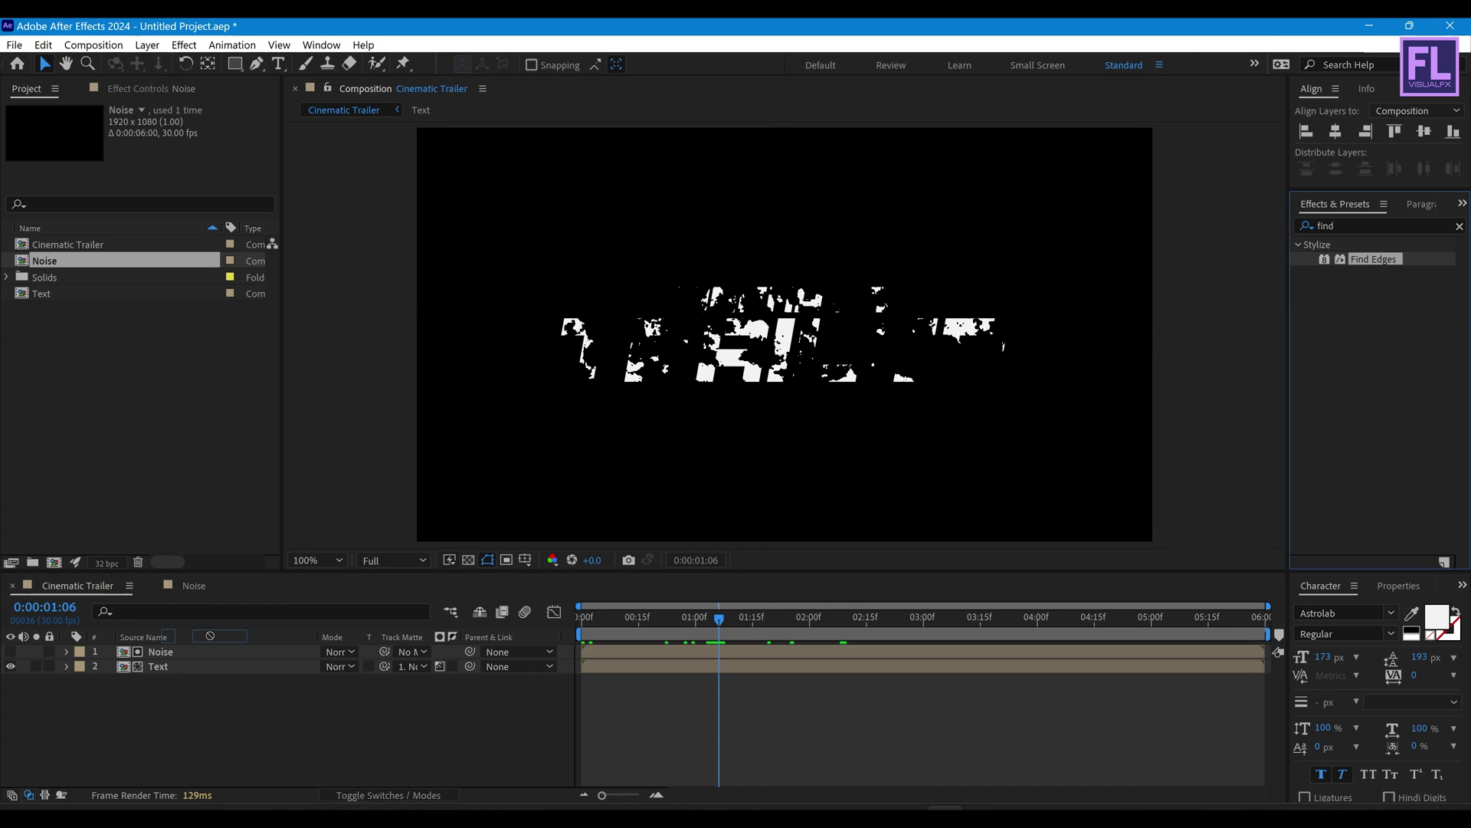
click(159, 139)
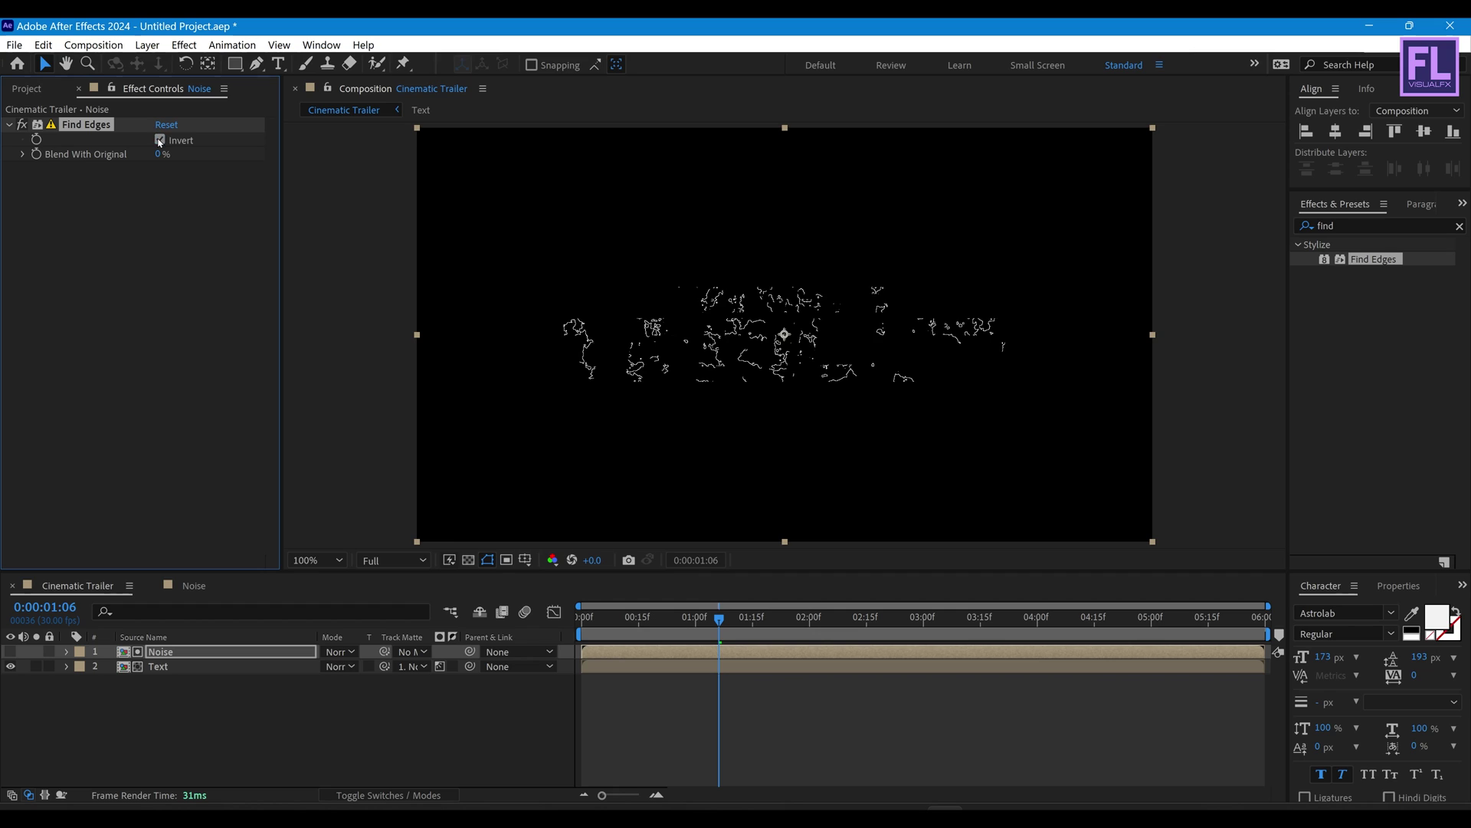
mouse_move(755, 617)
mouse_down()
mouse_move(913, 617)
mouse_move(634, 617)
mouse_move(753, 619)
mouse_up()
Step: Pre-compose the Noise and Text layers into a comp named outline
key(ctrl+a)
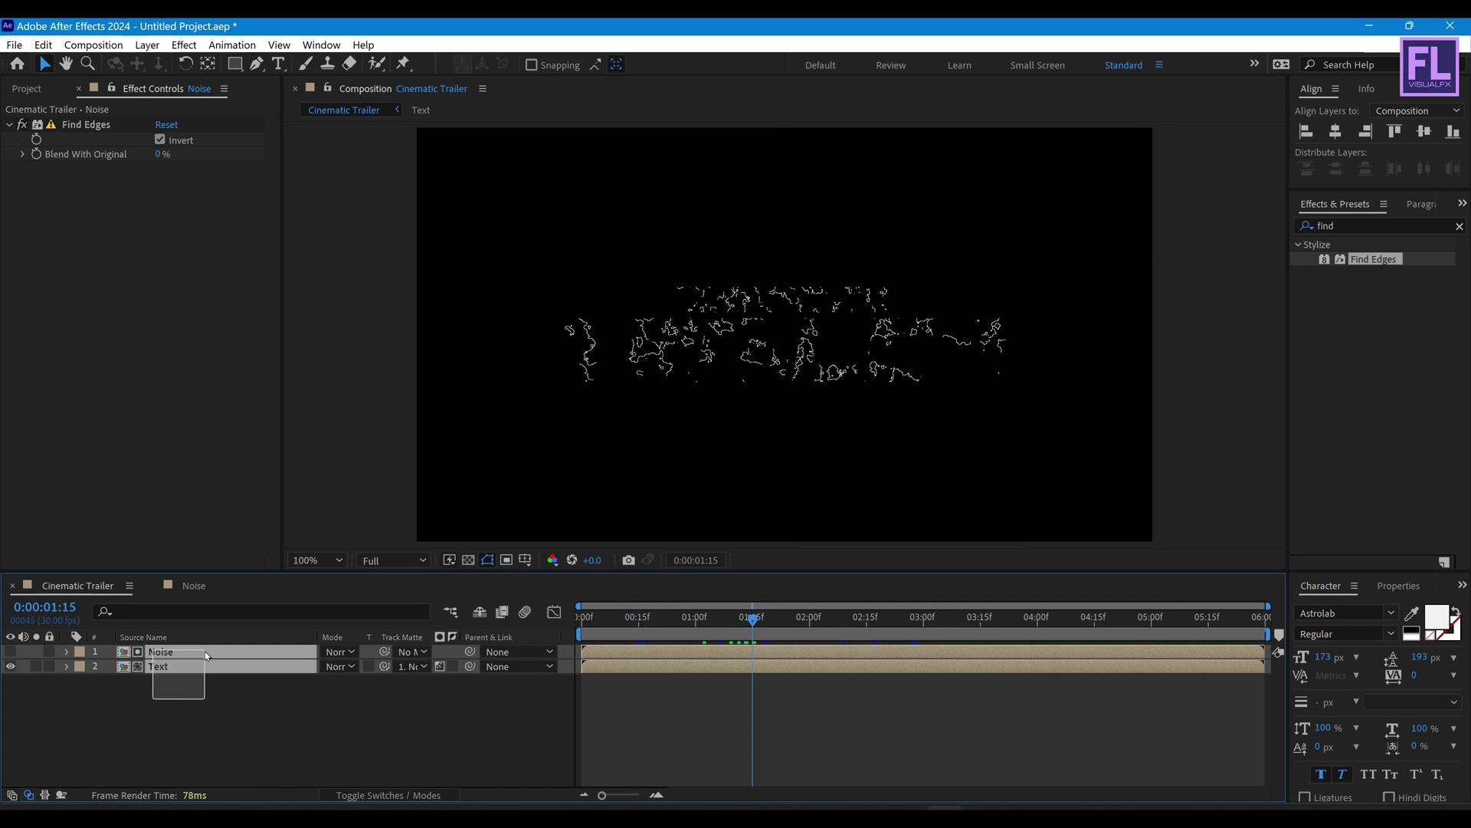
right_click(205, 651)
click(295, 545)
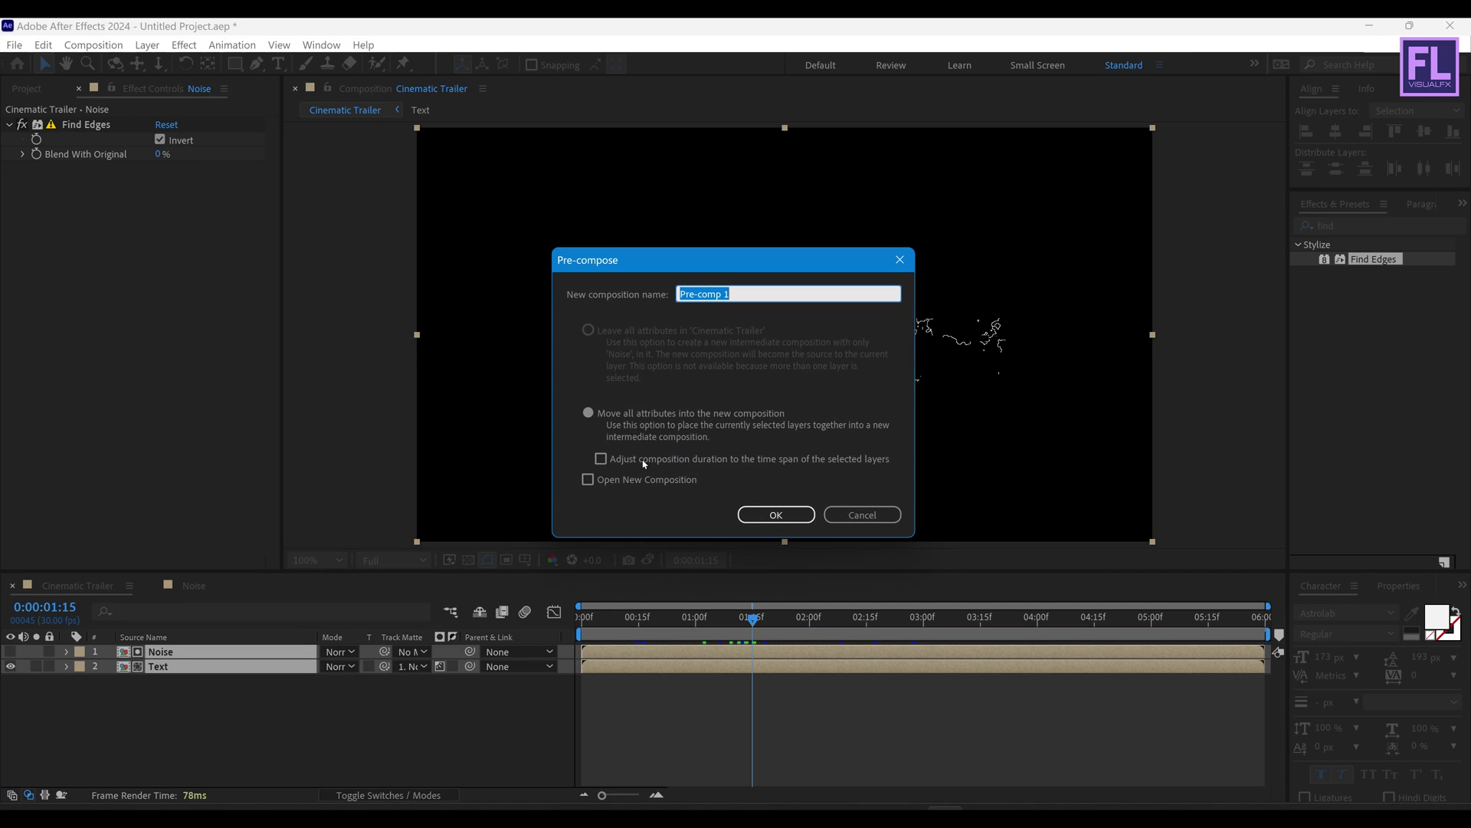
click(626, 413)
triple_click(728, 294)
text(outline)
click(763, 520)
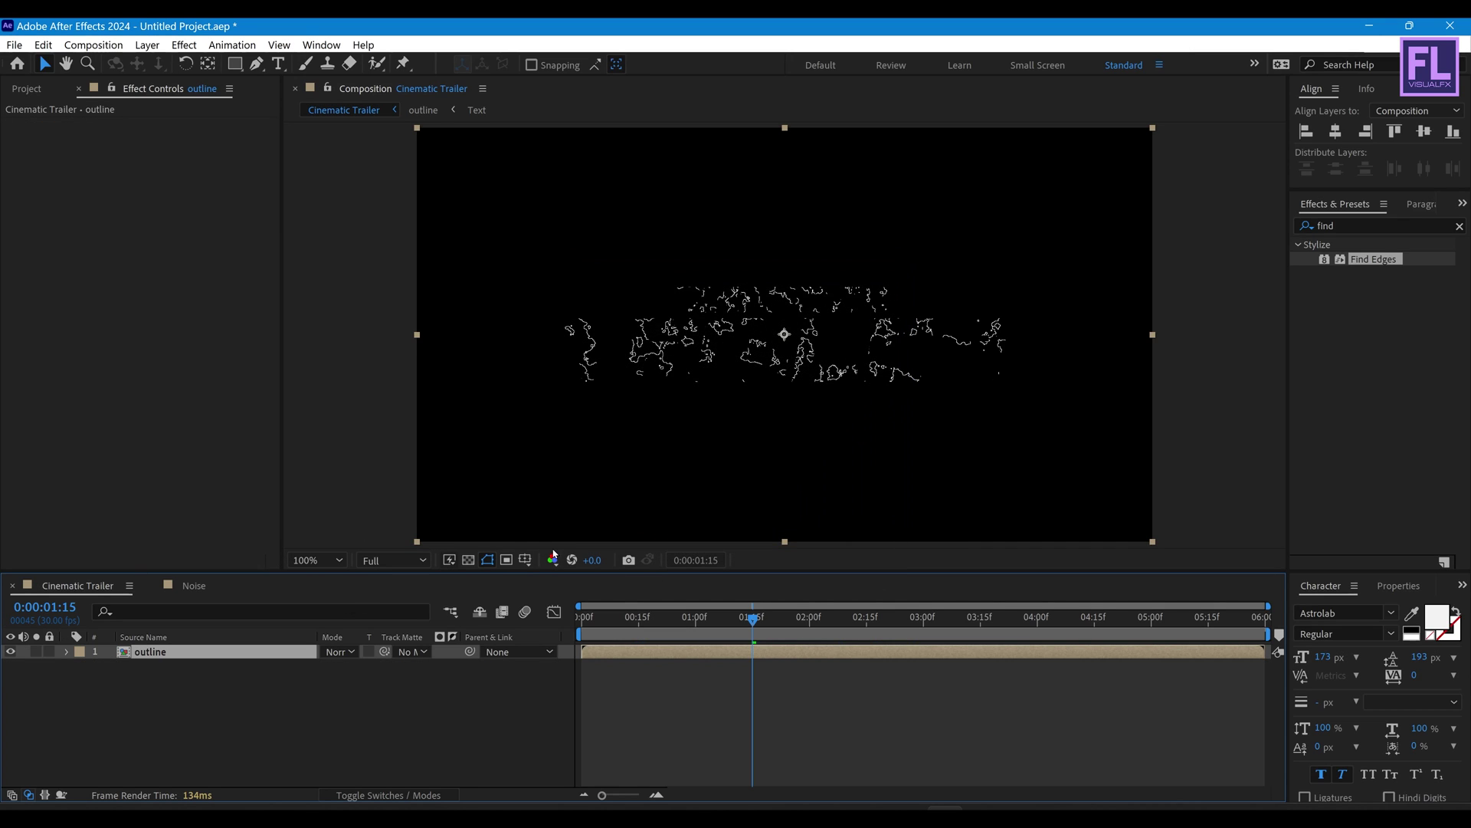
Step: Apply Tint to outline with Map White To set to orange FF6900
click(1386, 224)
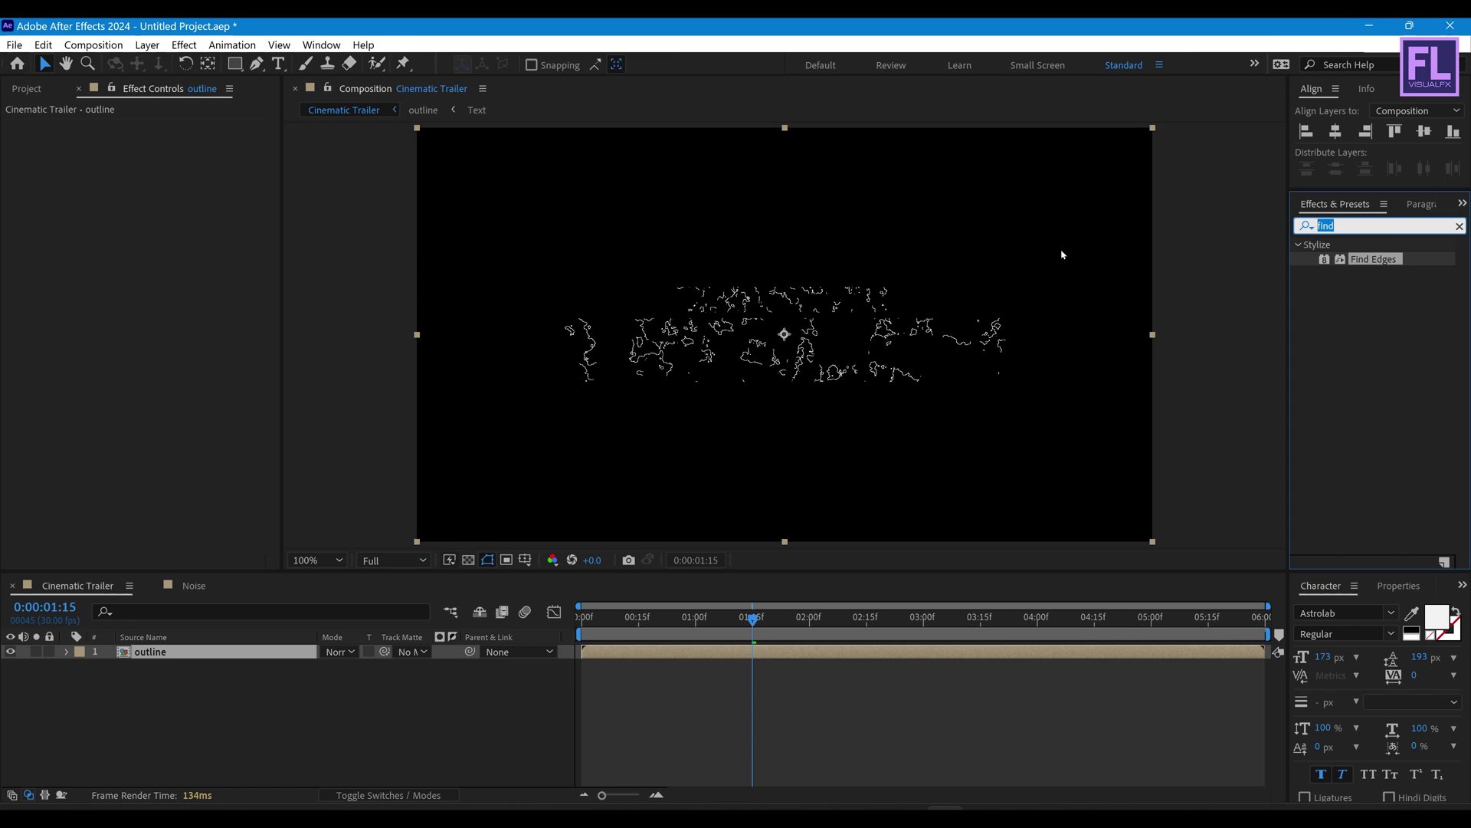
text(tint)
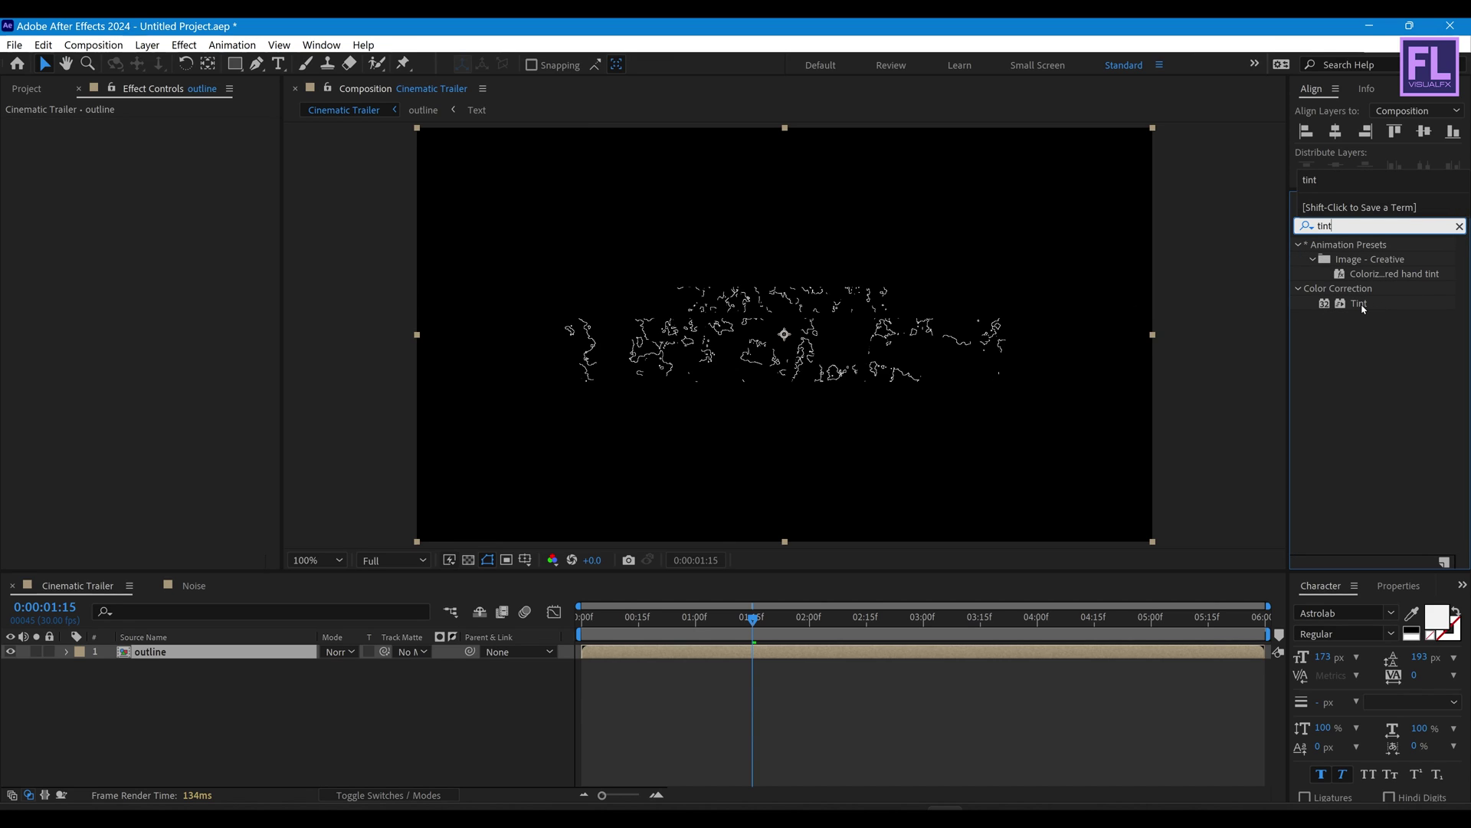
drag(1359, 304, 706, 341)
click(164, 154)
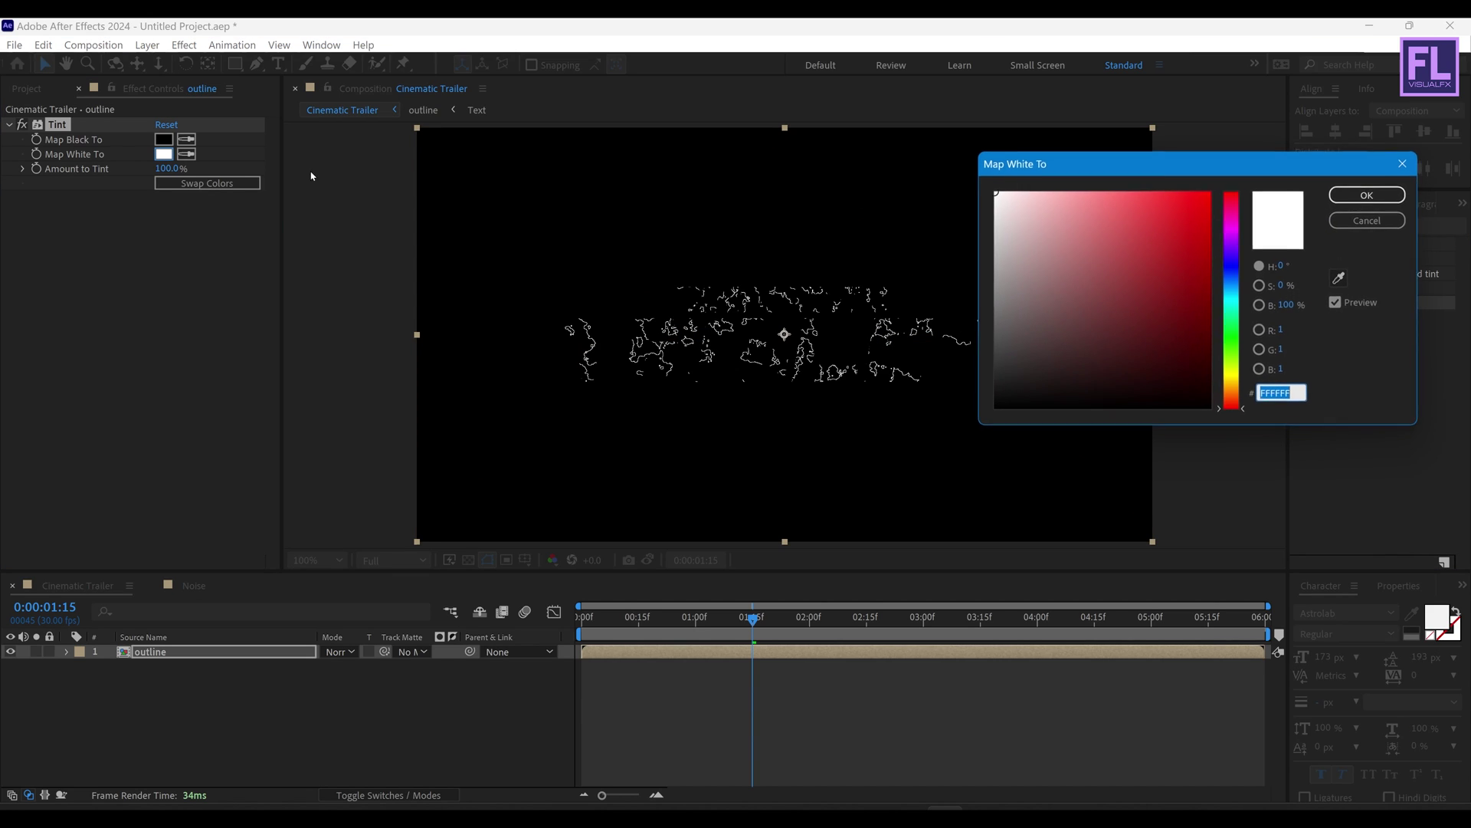
drag(1021, 159, 643, 159)
drag(725, 214, 858, 380)
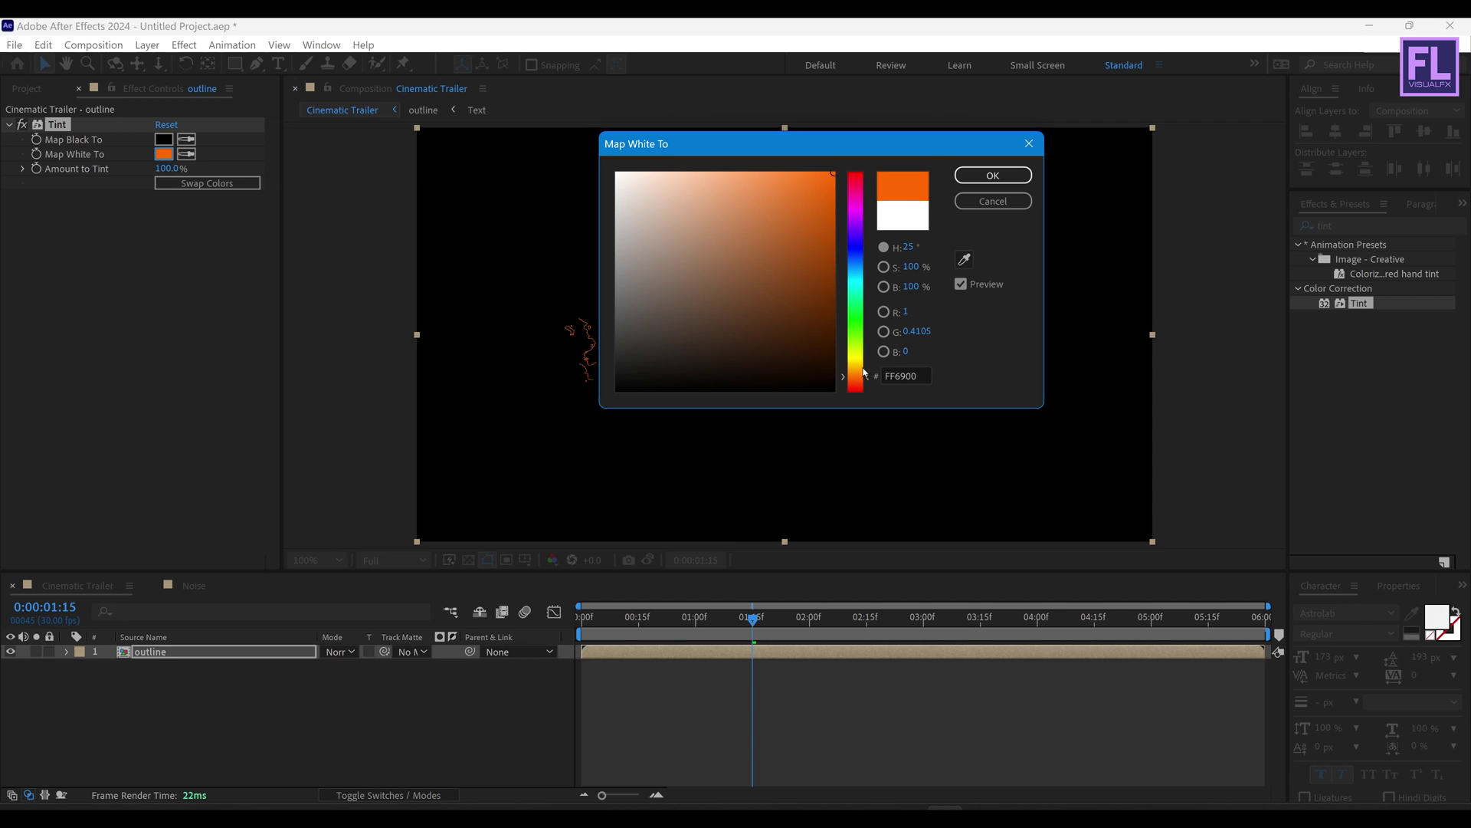
click(997, 176)
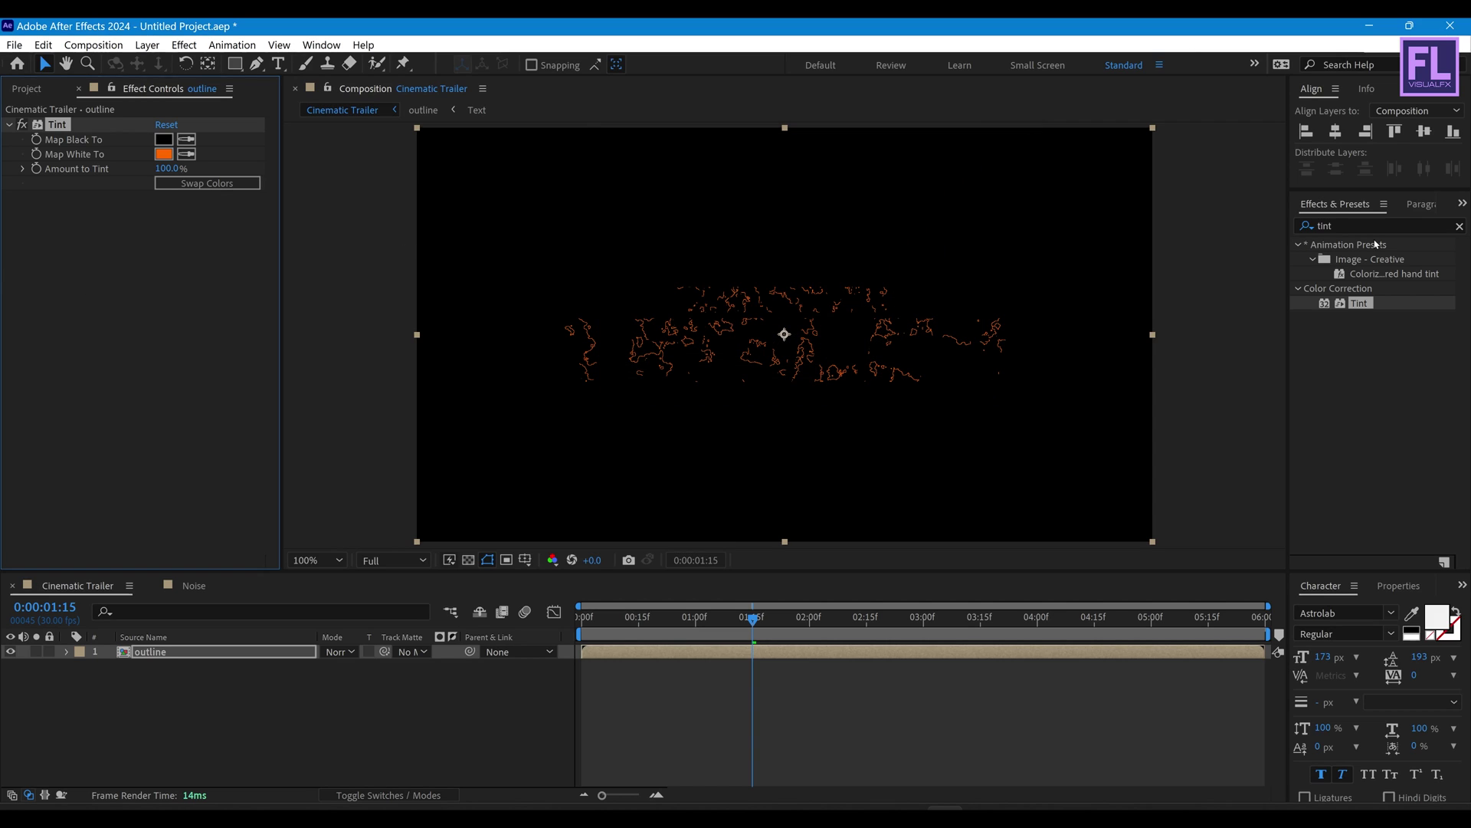
Step: Add Roughen Edges with Border 1 and Scale 50, then preview from the start
click(1343, 224)
text(rough)
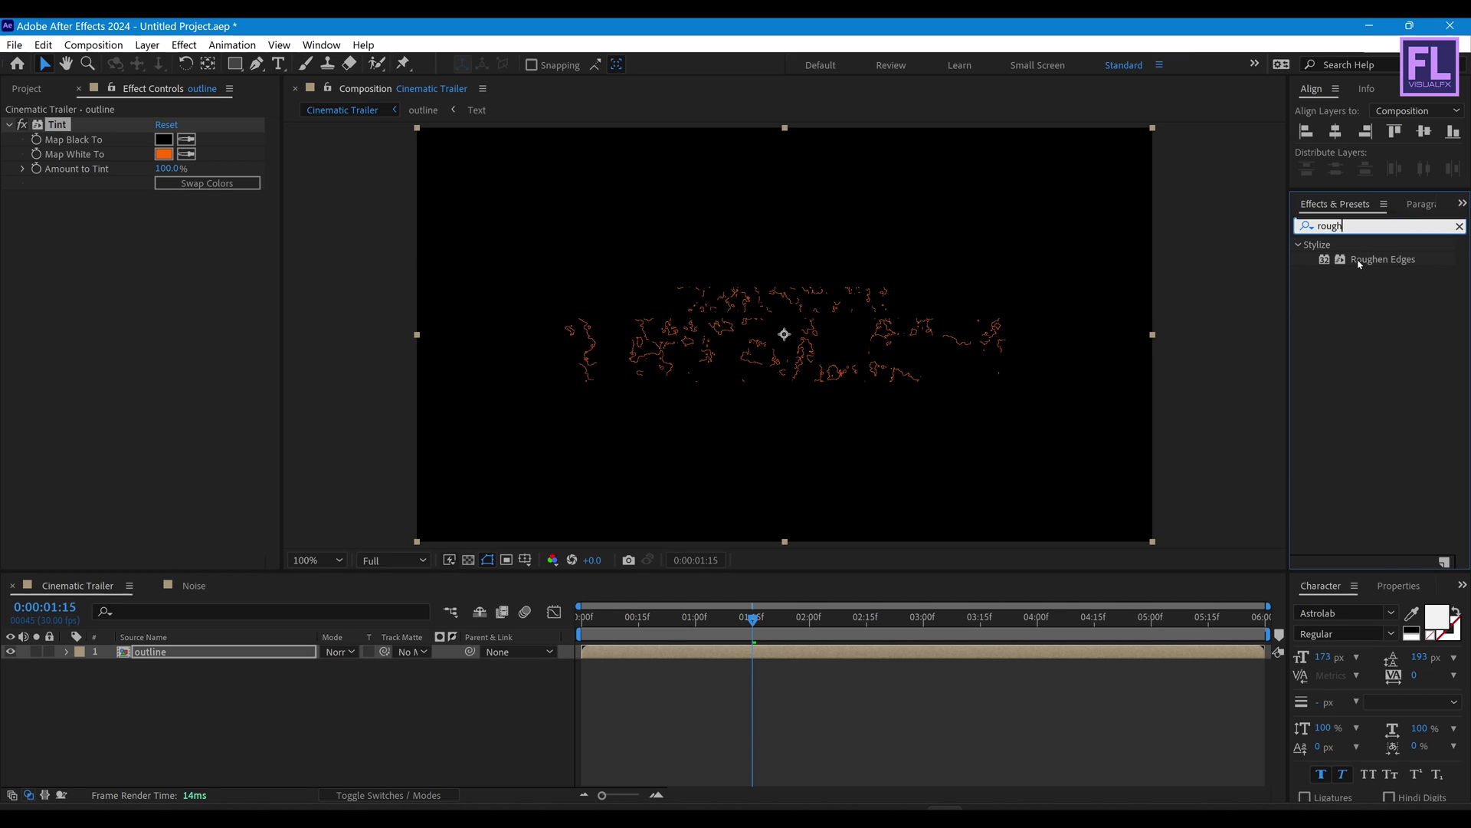
drag(1347, 260, 856, 296)
drag(177, 245, 120, 288)
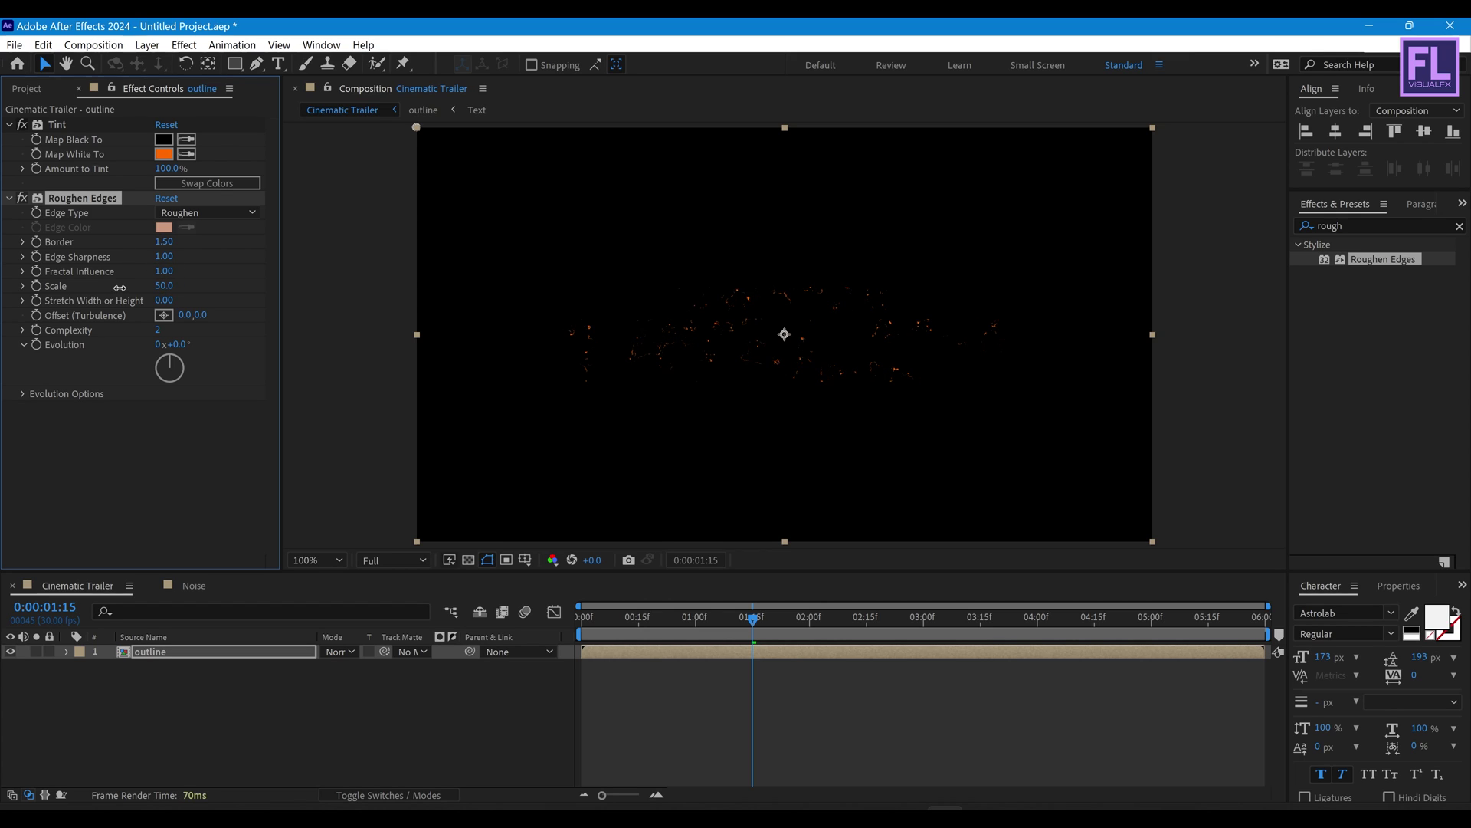
click(546, 633)
key(Home)
key(space)
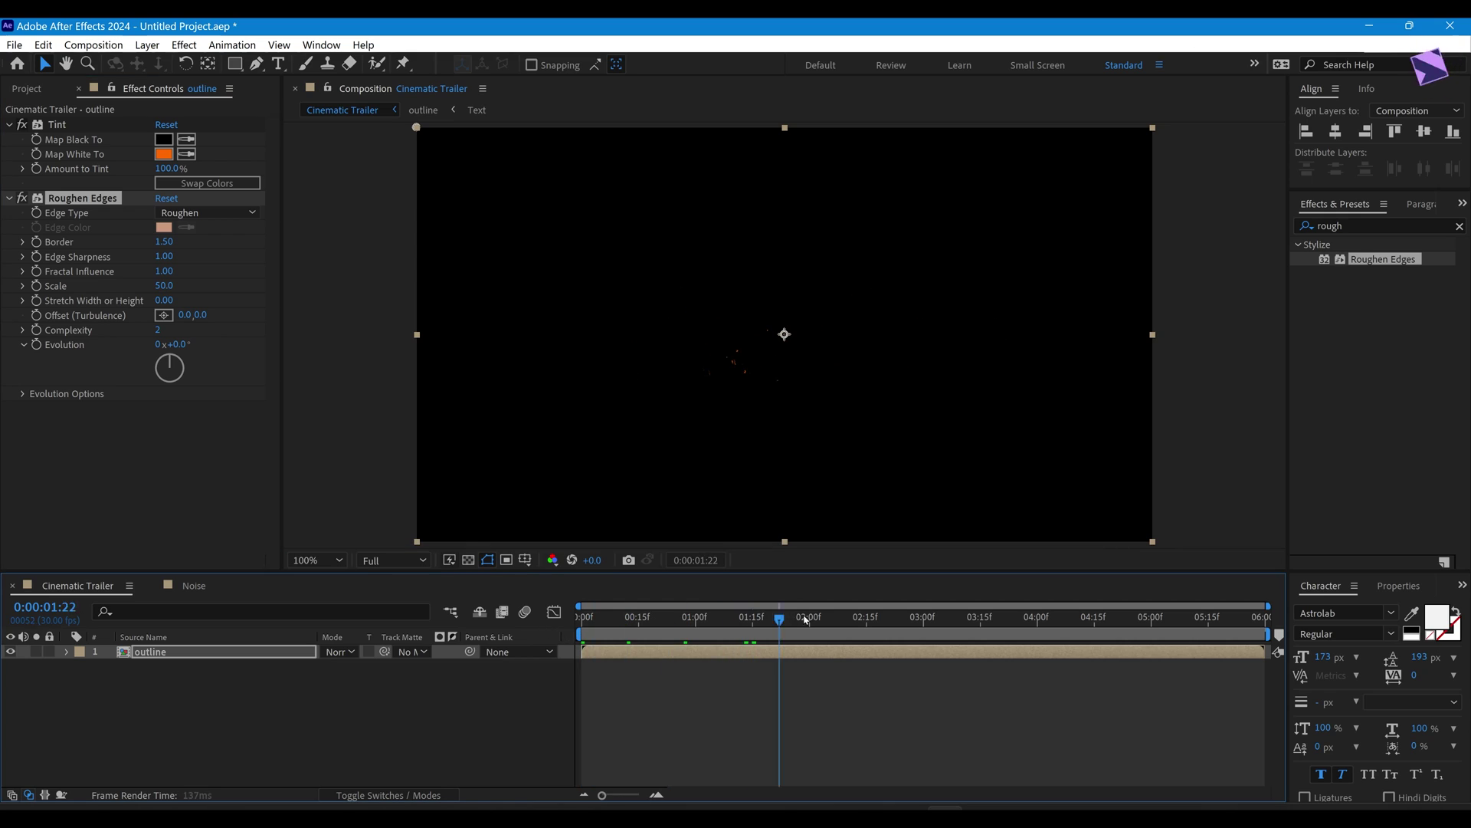
click(1357, 226)
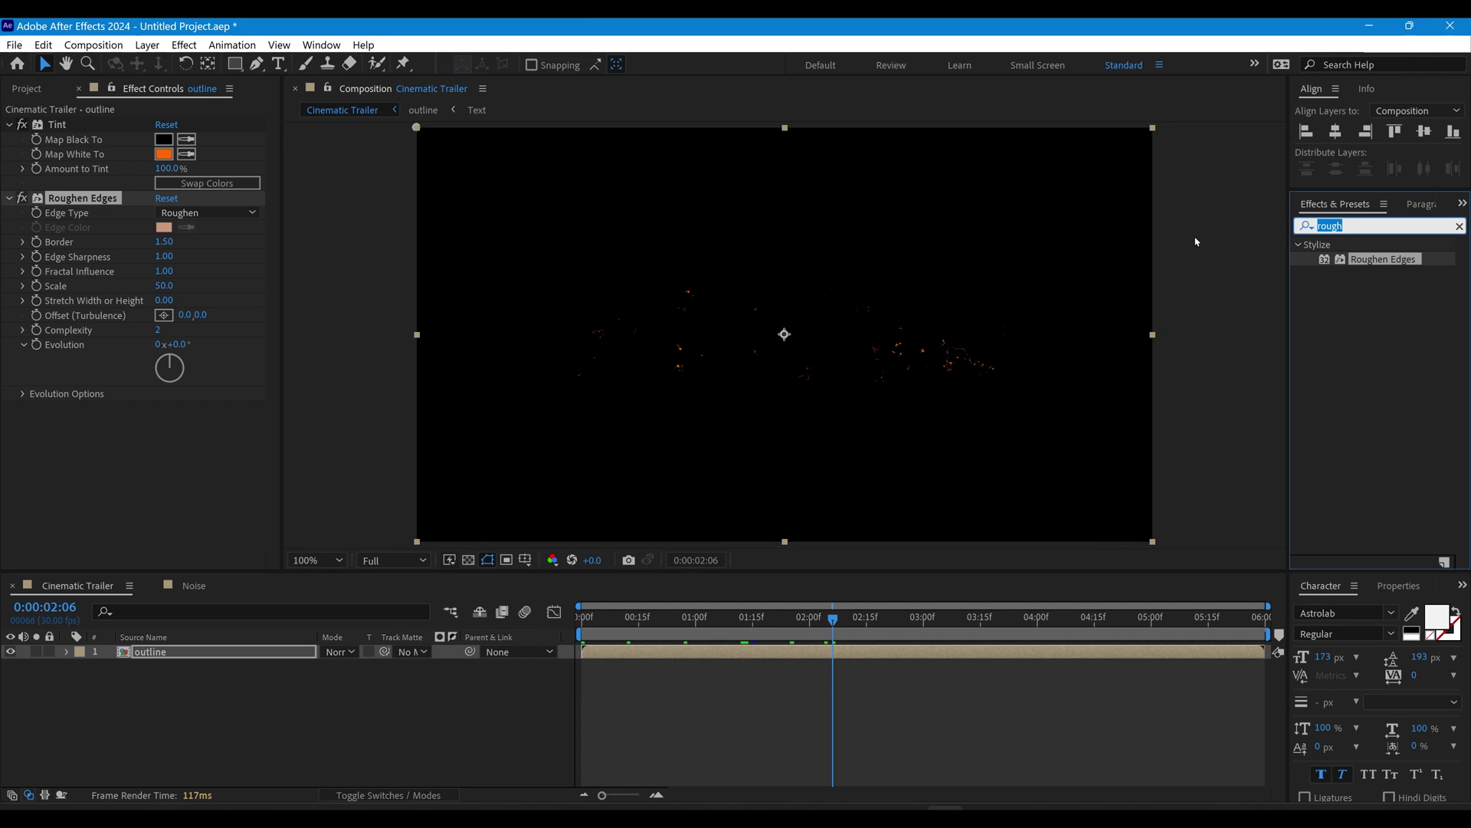
Step: Apply Glow to the outline layer with Threshold 0% and a small radius
text(glow)
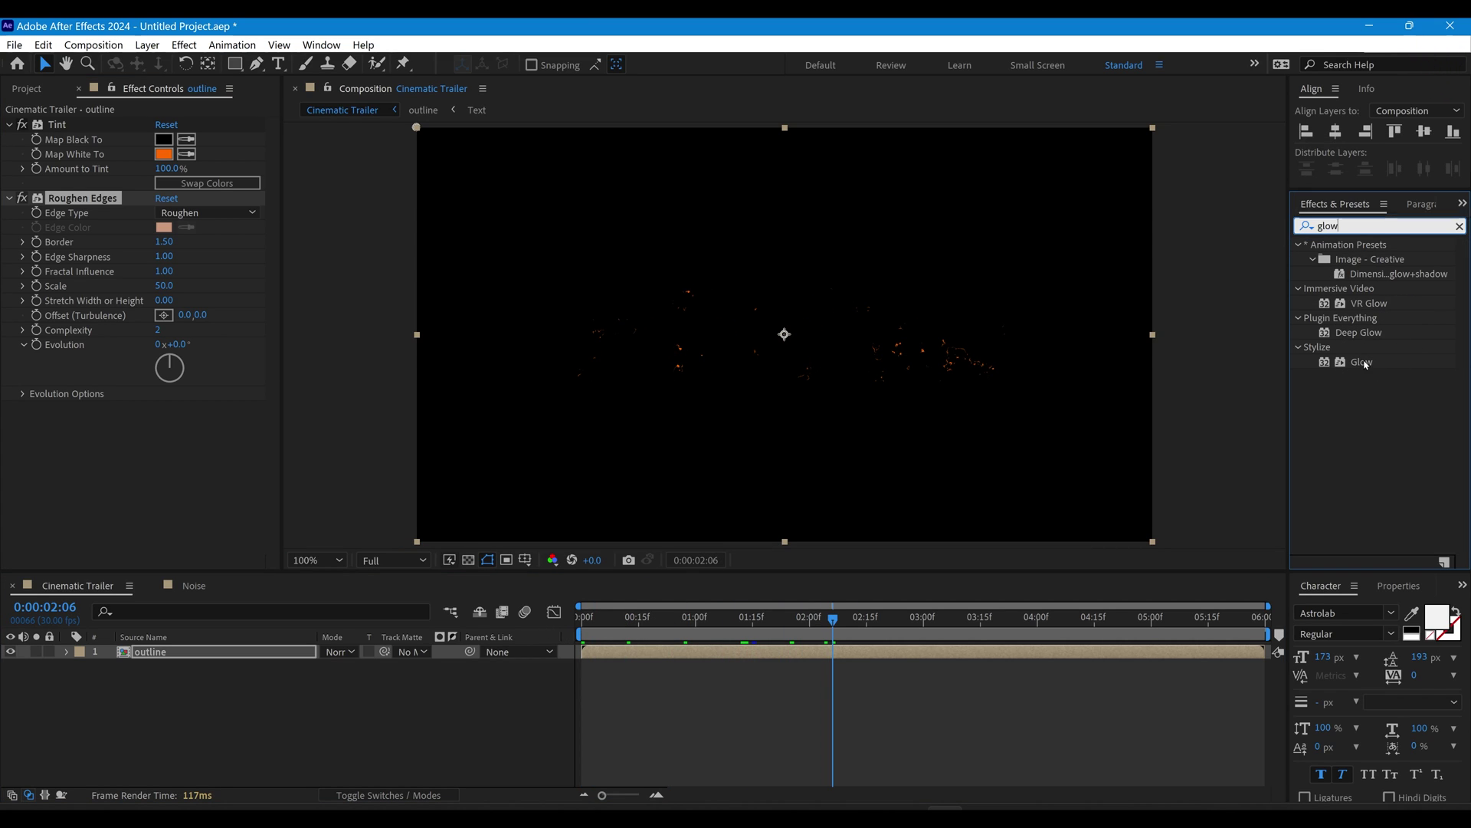
double_click(1362, 362)
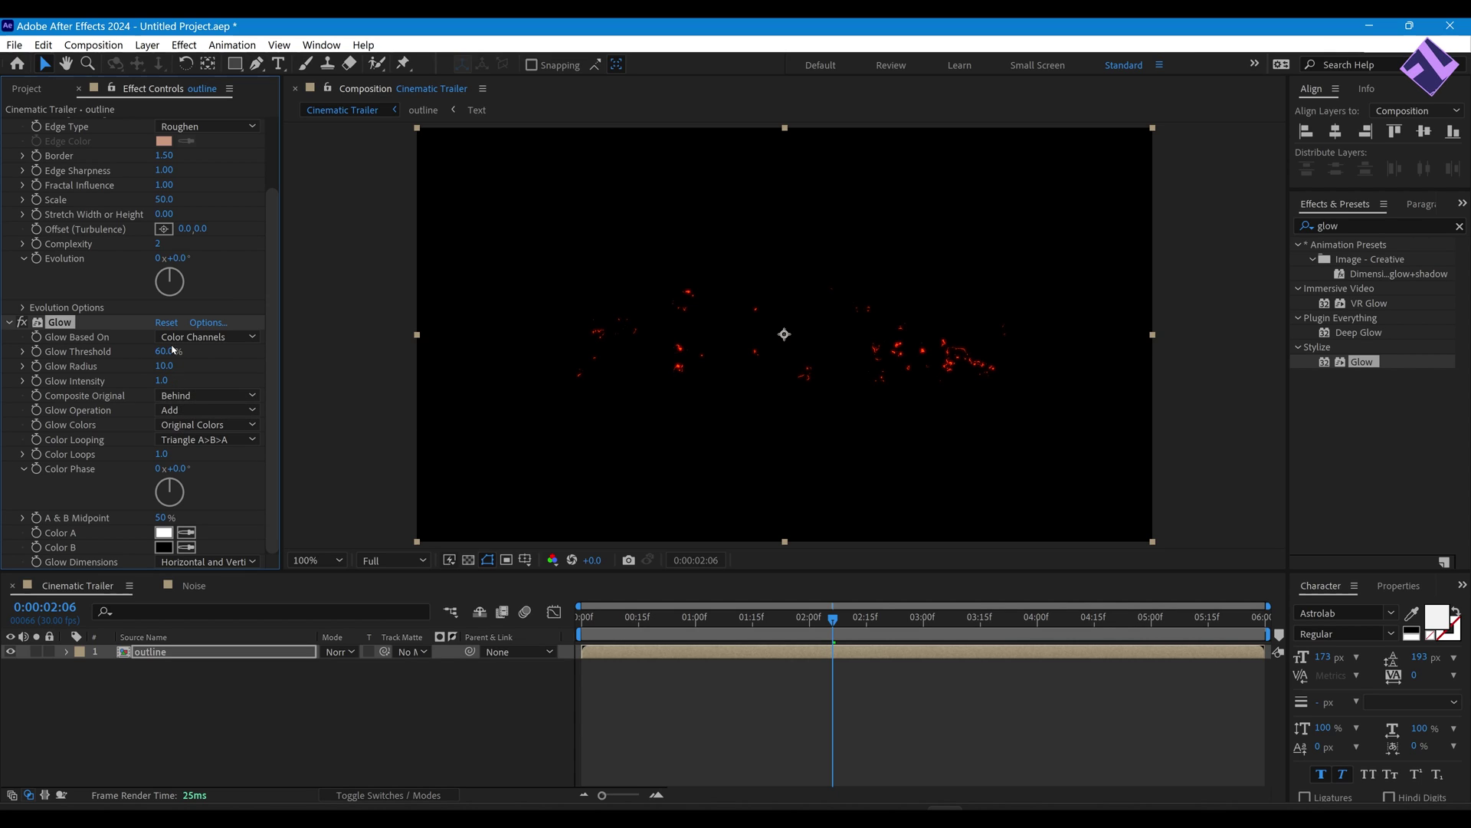
drag(173, 350, 134, 350)
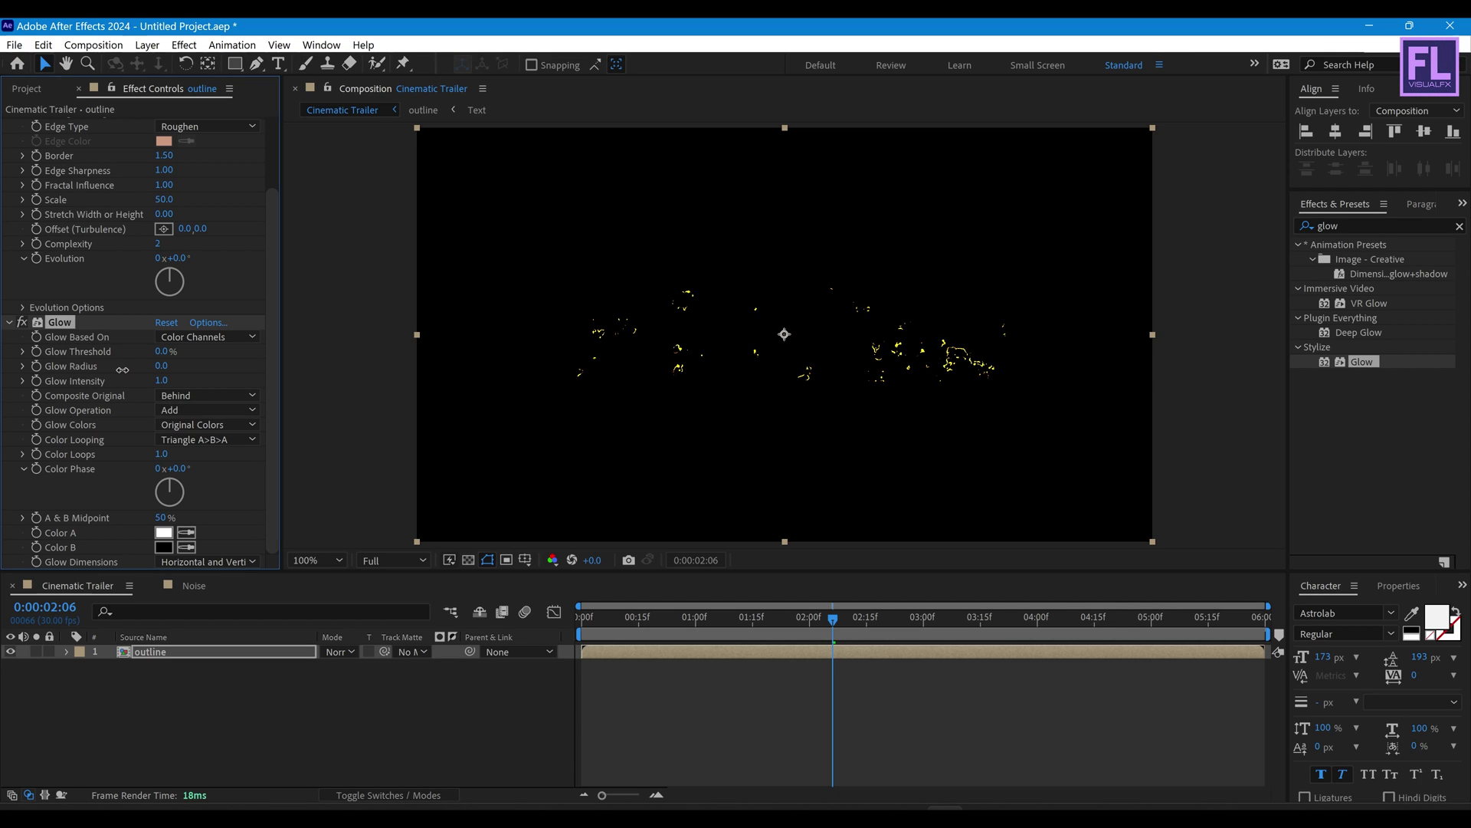
drag(124, 369, 92, 380)
Step: Add a second Glow with Threshold 80%, Radius 20 and Intensity 0.5
drag(1353, 366, 778, 337)
click(165, 352)
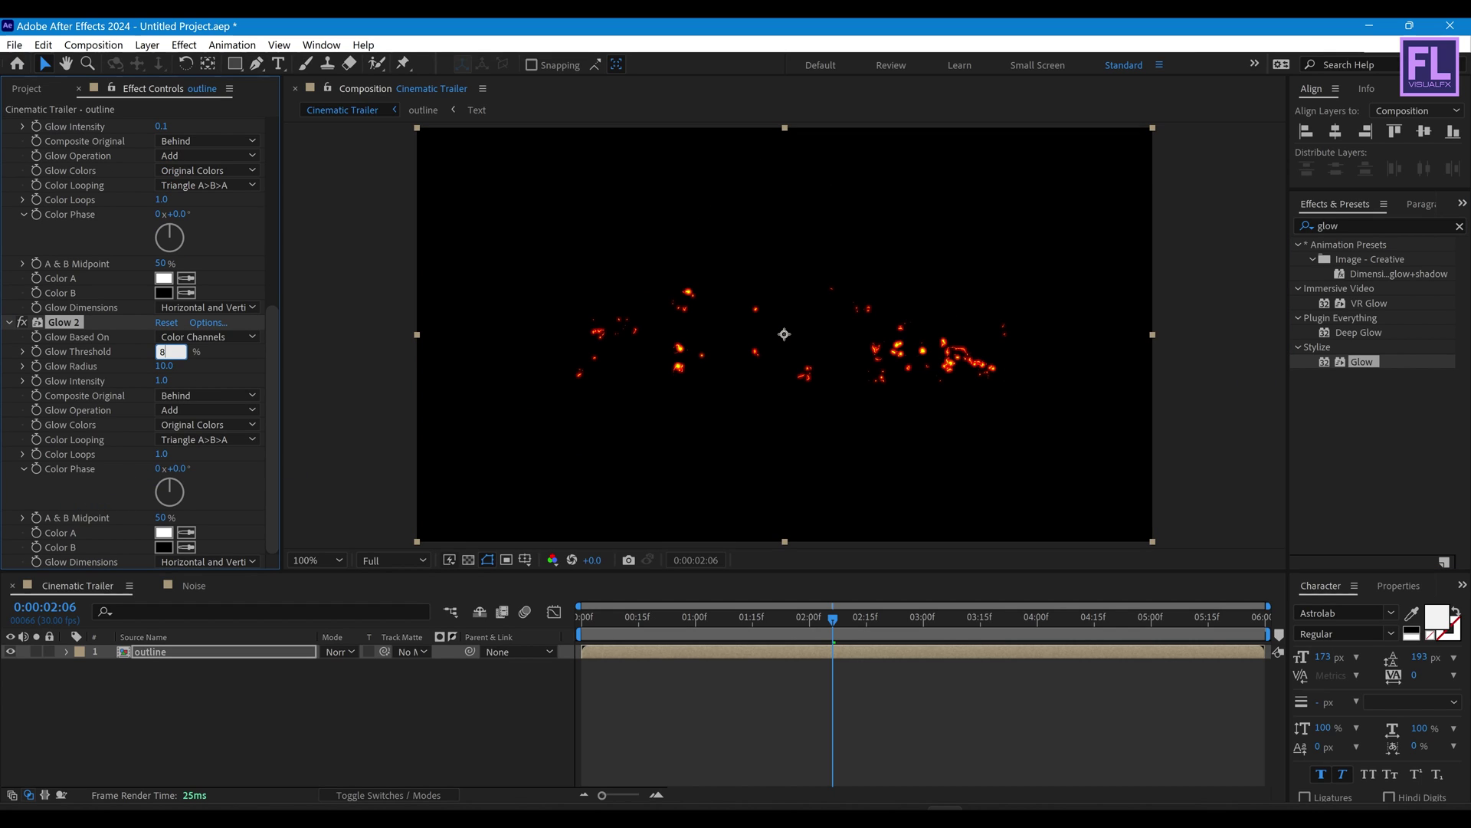
text(80)
key(Return)
click(163, 366)
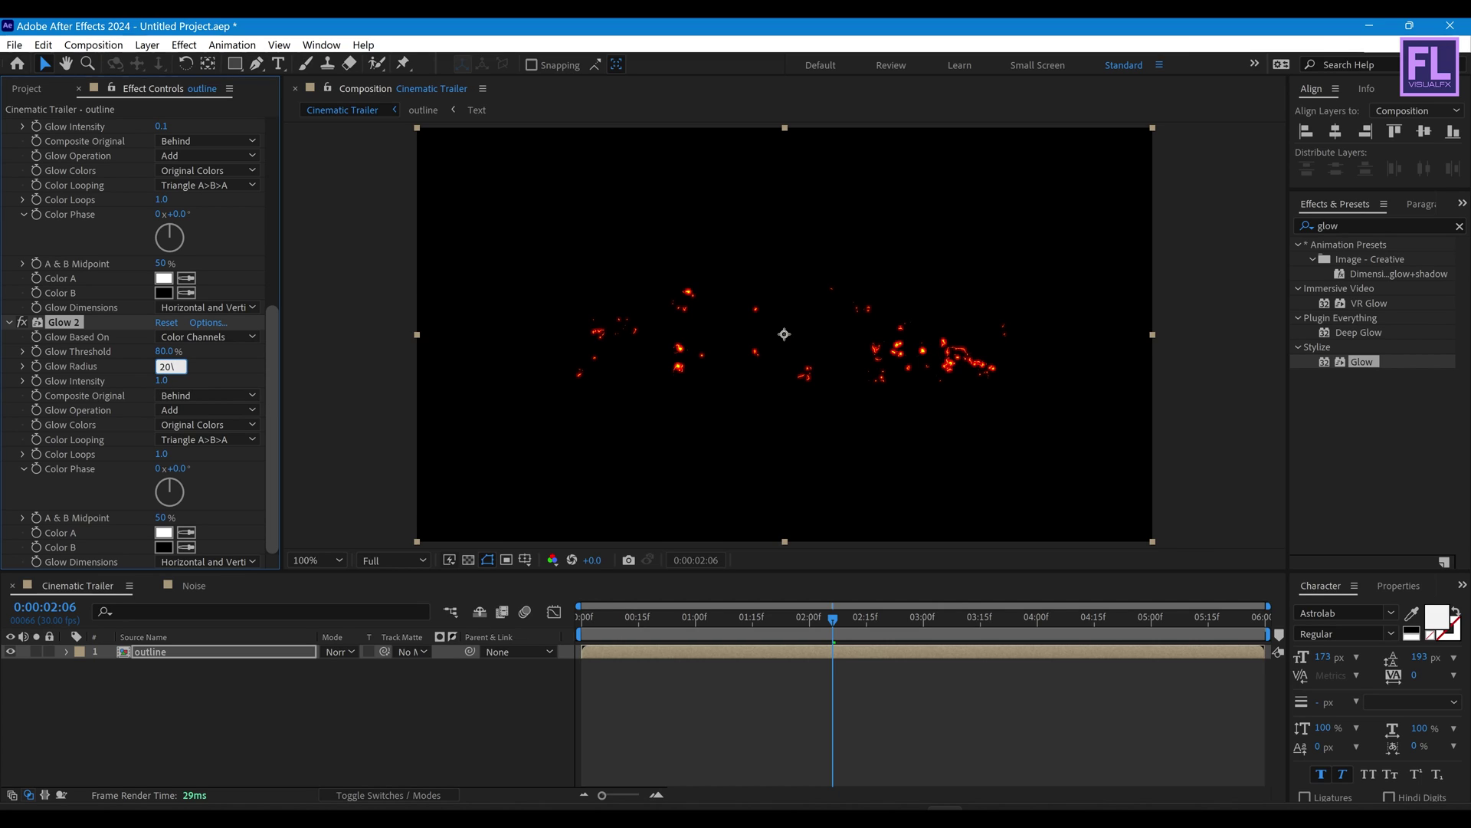
key(Return)
drag(136, 384, 107, 381)
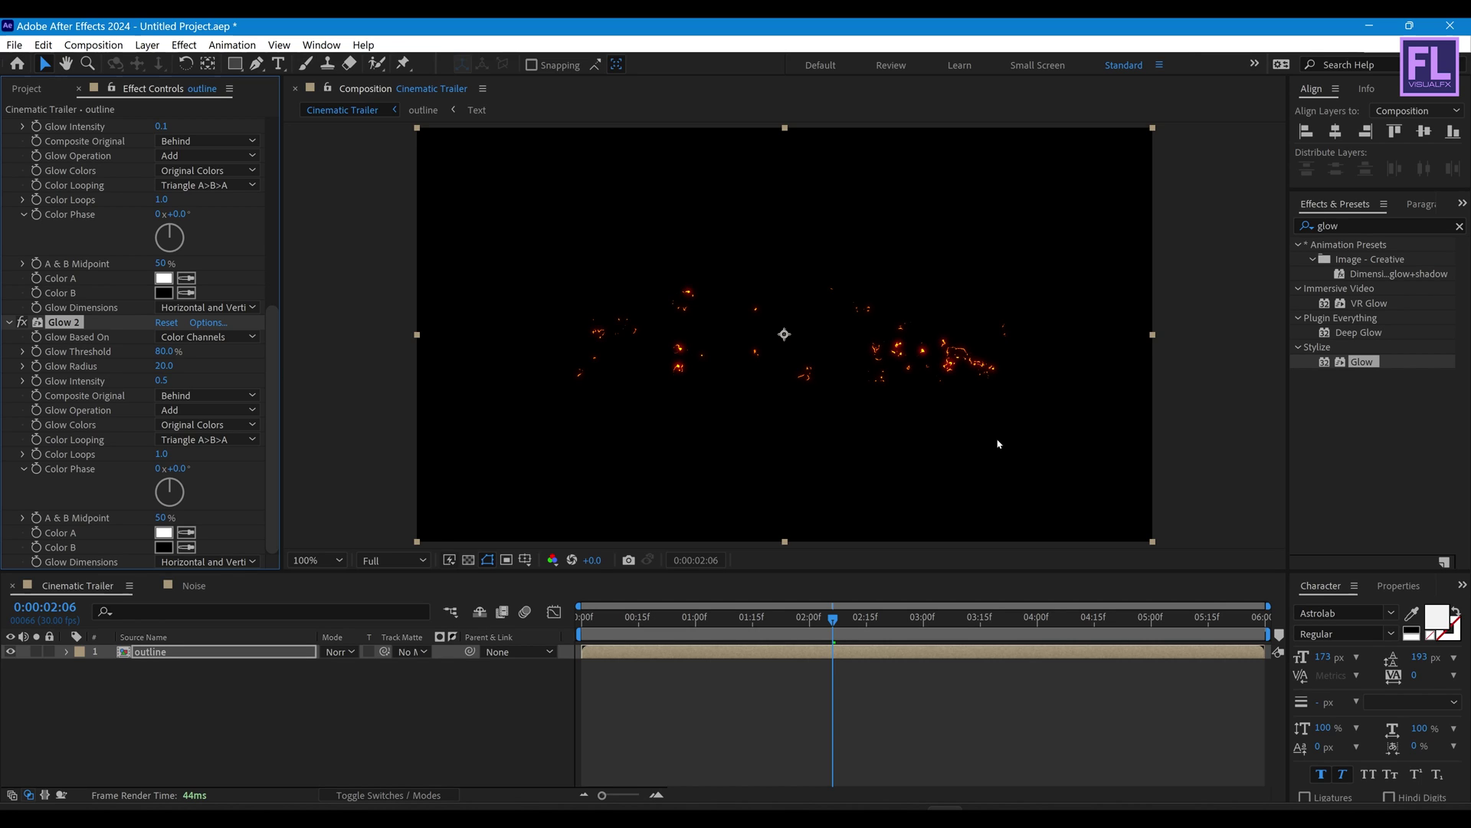
Step: Duplicate the outline layer and delete Roughen Edges from the copy, checking at 1s 6f
drag(865, 623, 733, 617)
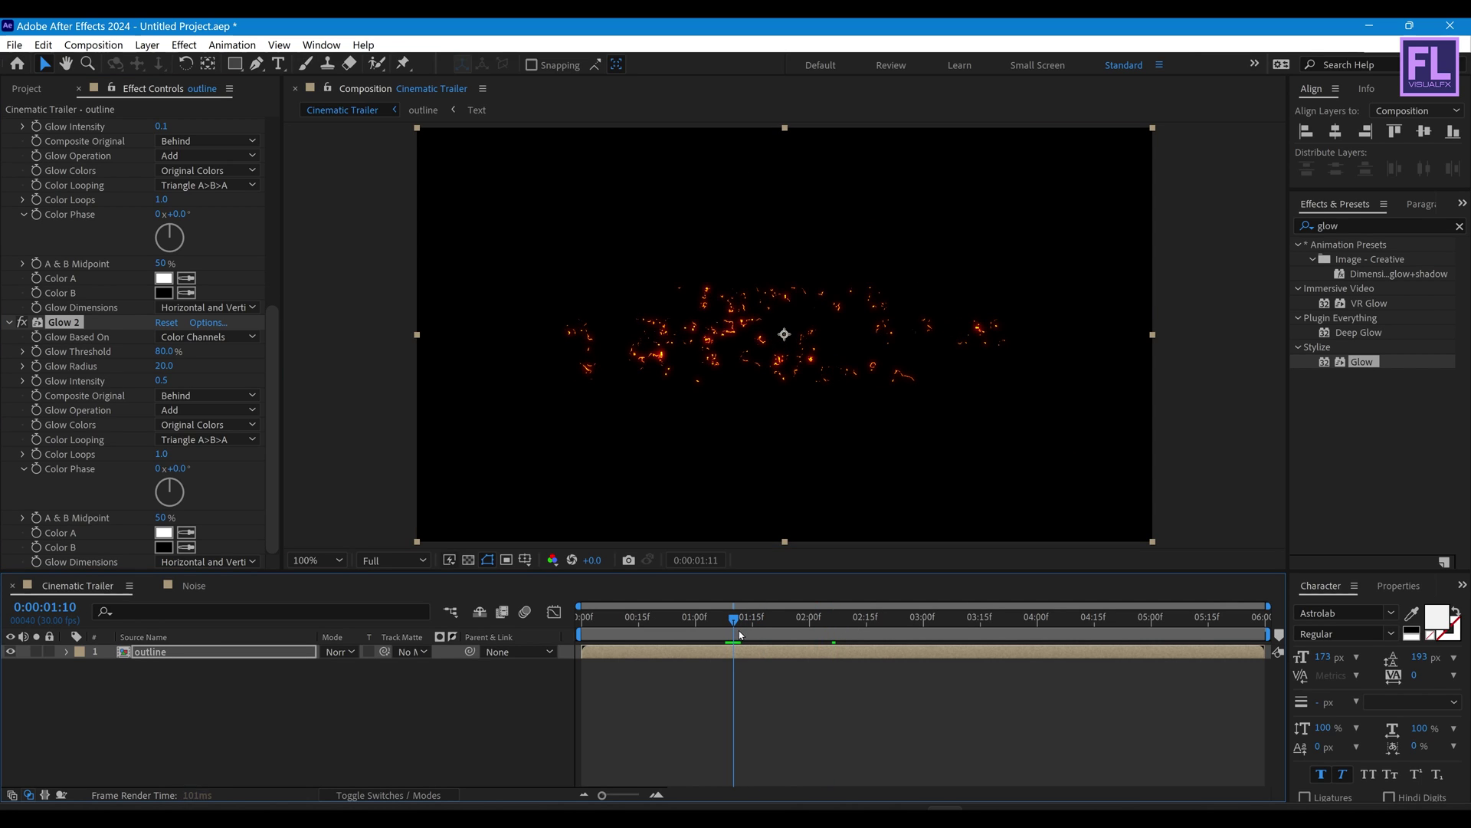
click(308, 683)
click(170, 656)
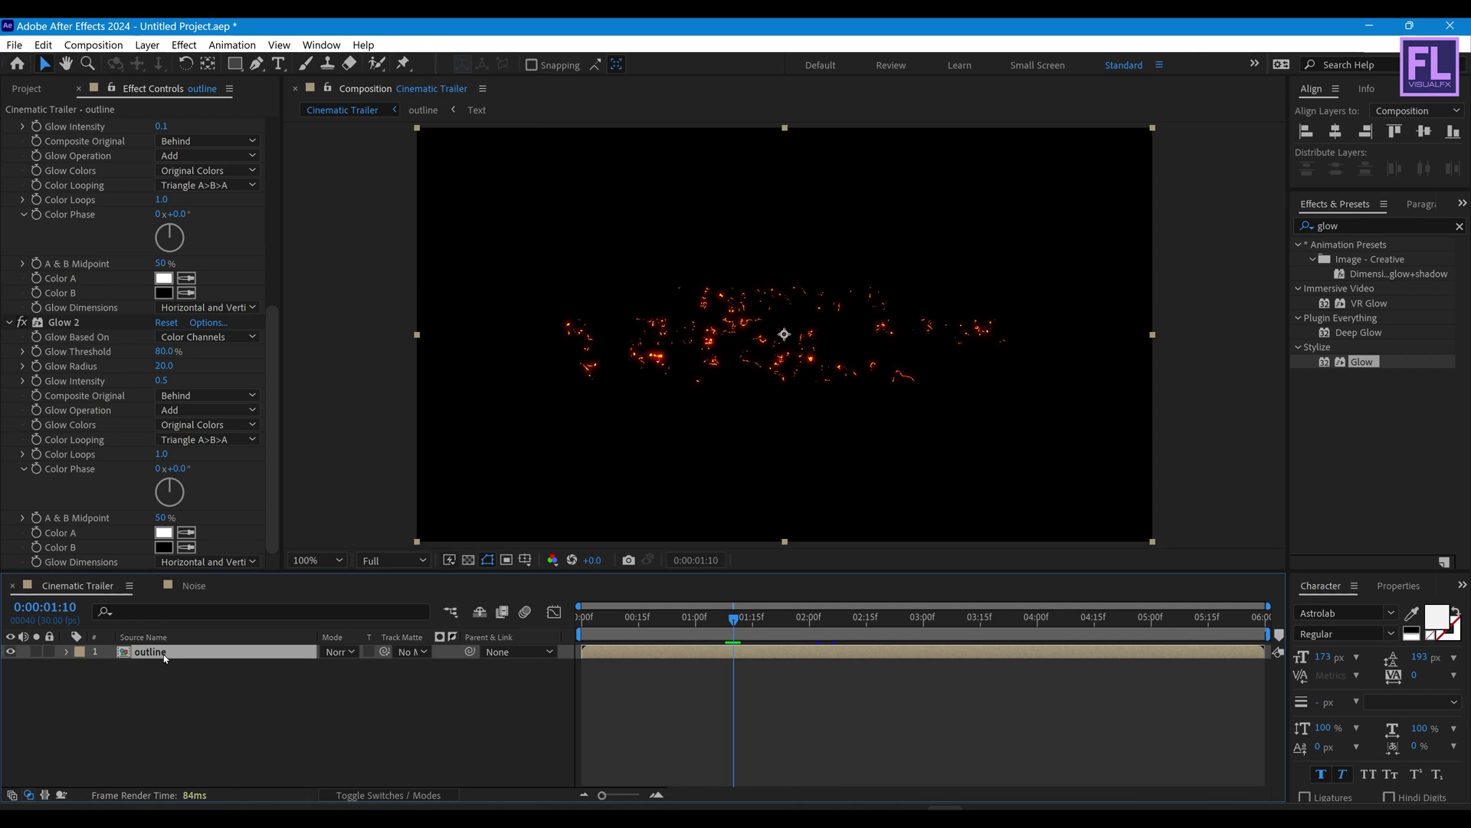
key(ctrl+d)
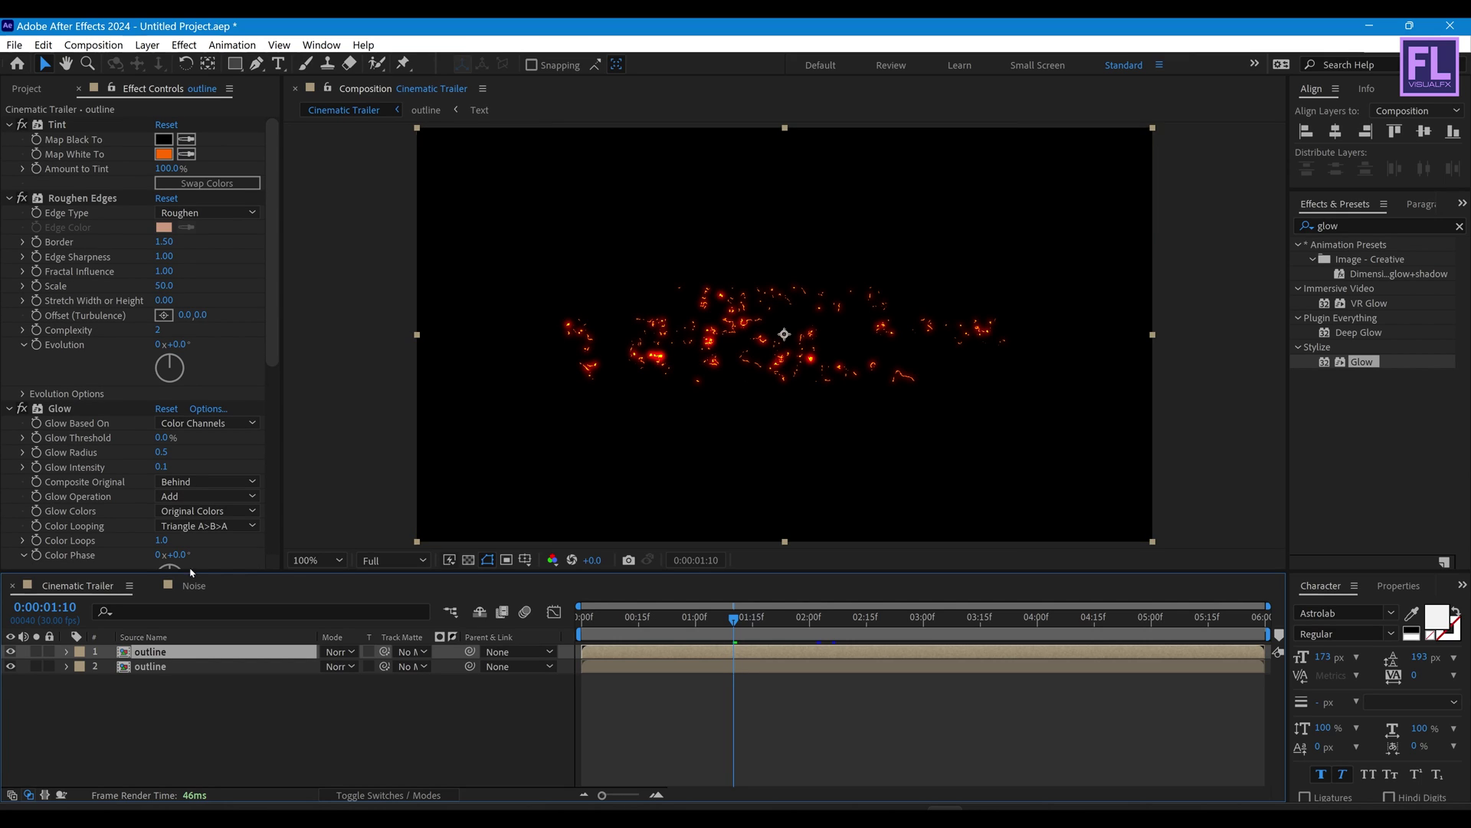
click(95, 201)
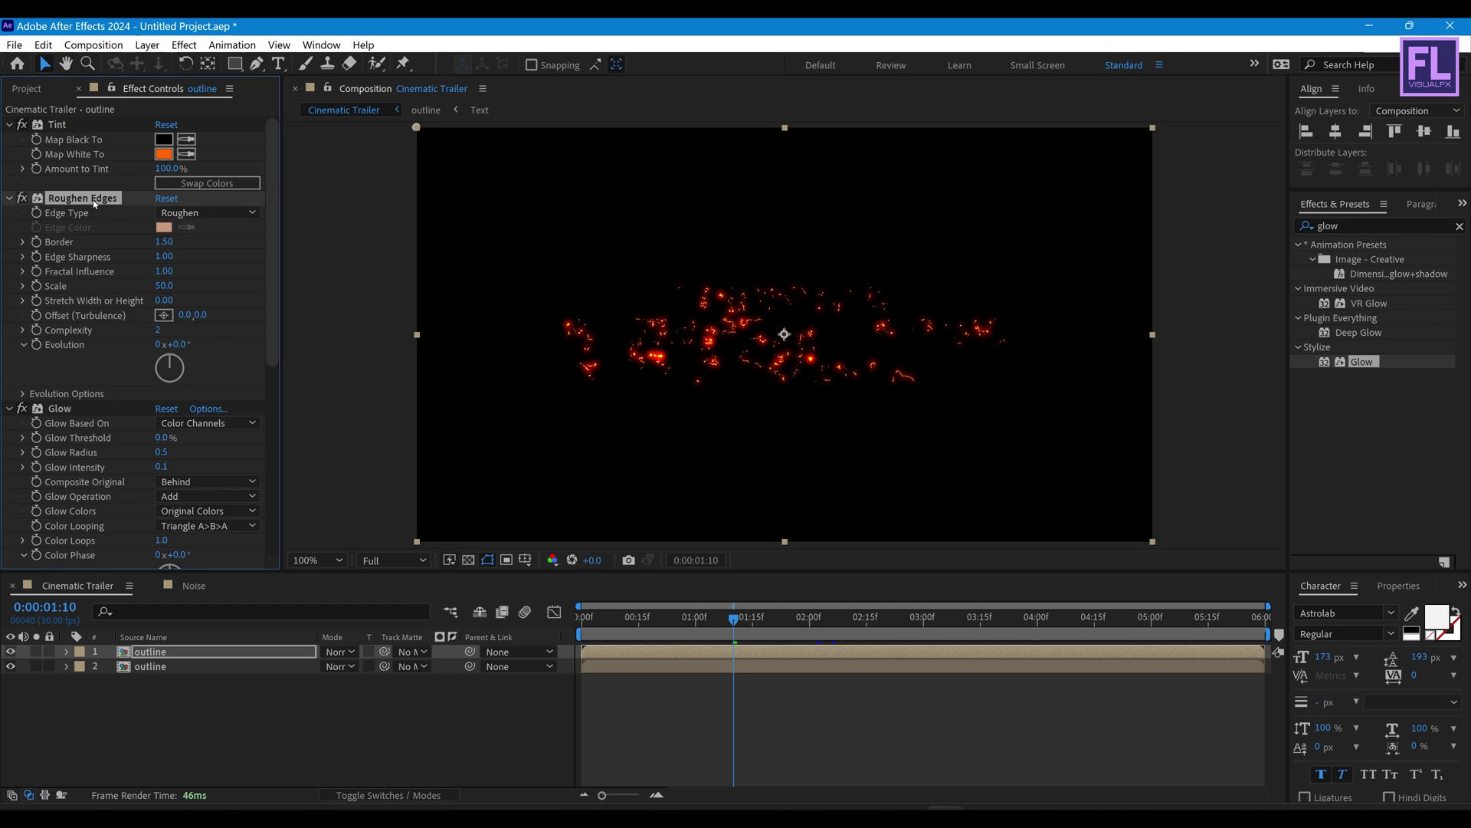
key(Delete)
click(665, 619)
drag(681, 630, 719, 628)
click(28, 89)
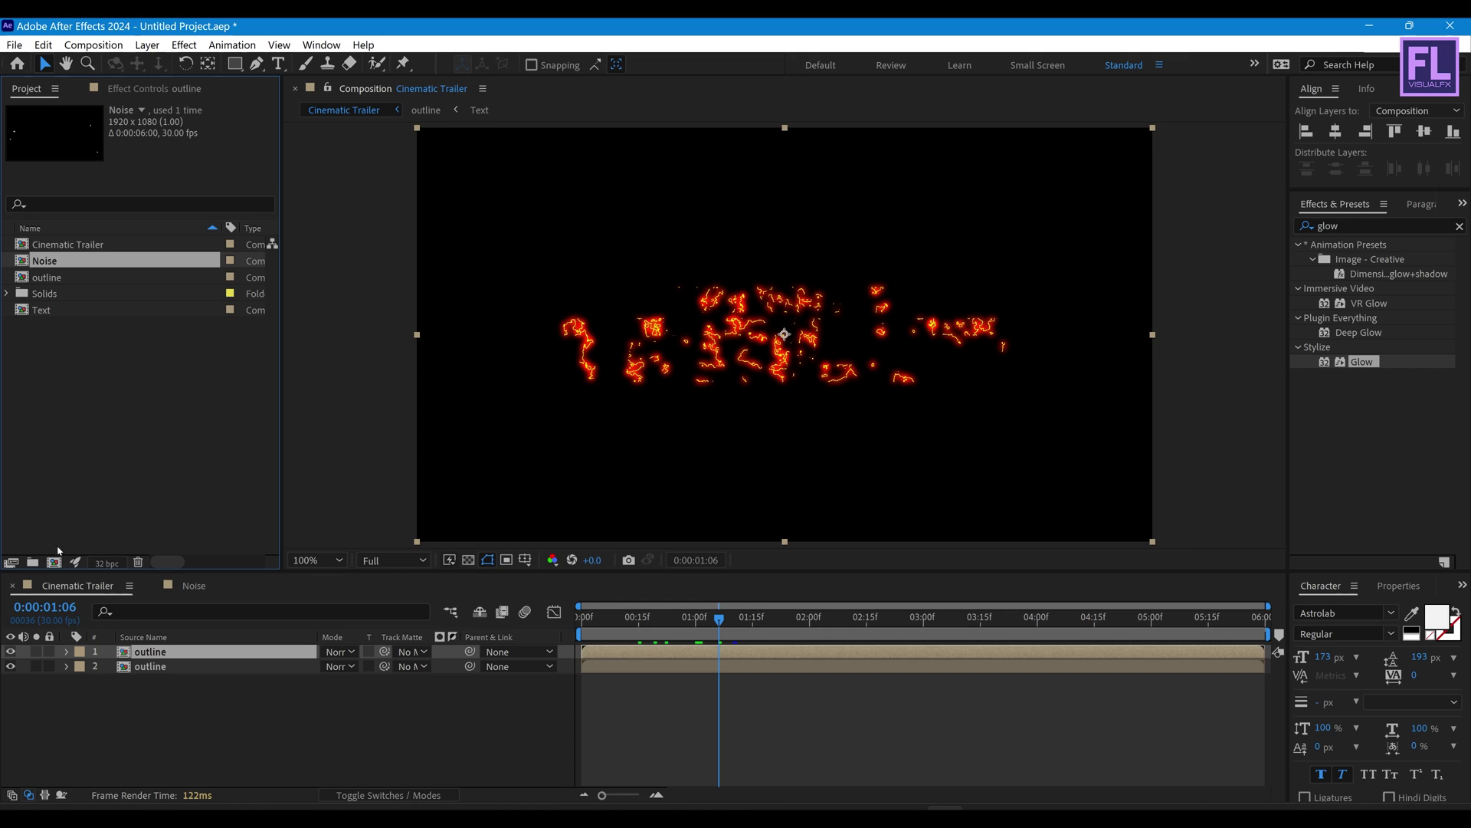
Step: Create a new composition named 'Text reveal'
click(53, 562)
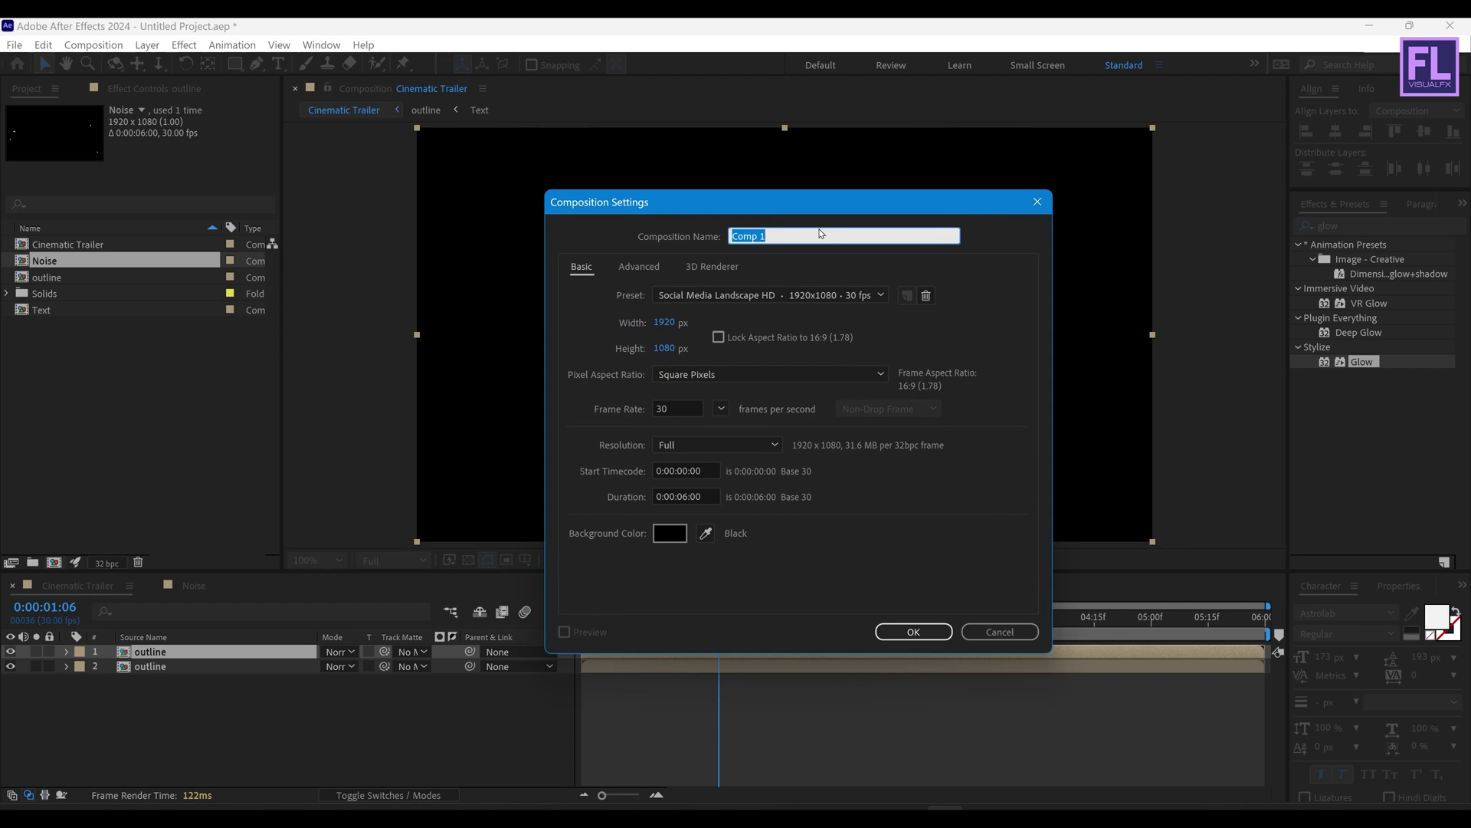
text(Text reveal)
click(935, 635)
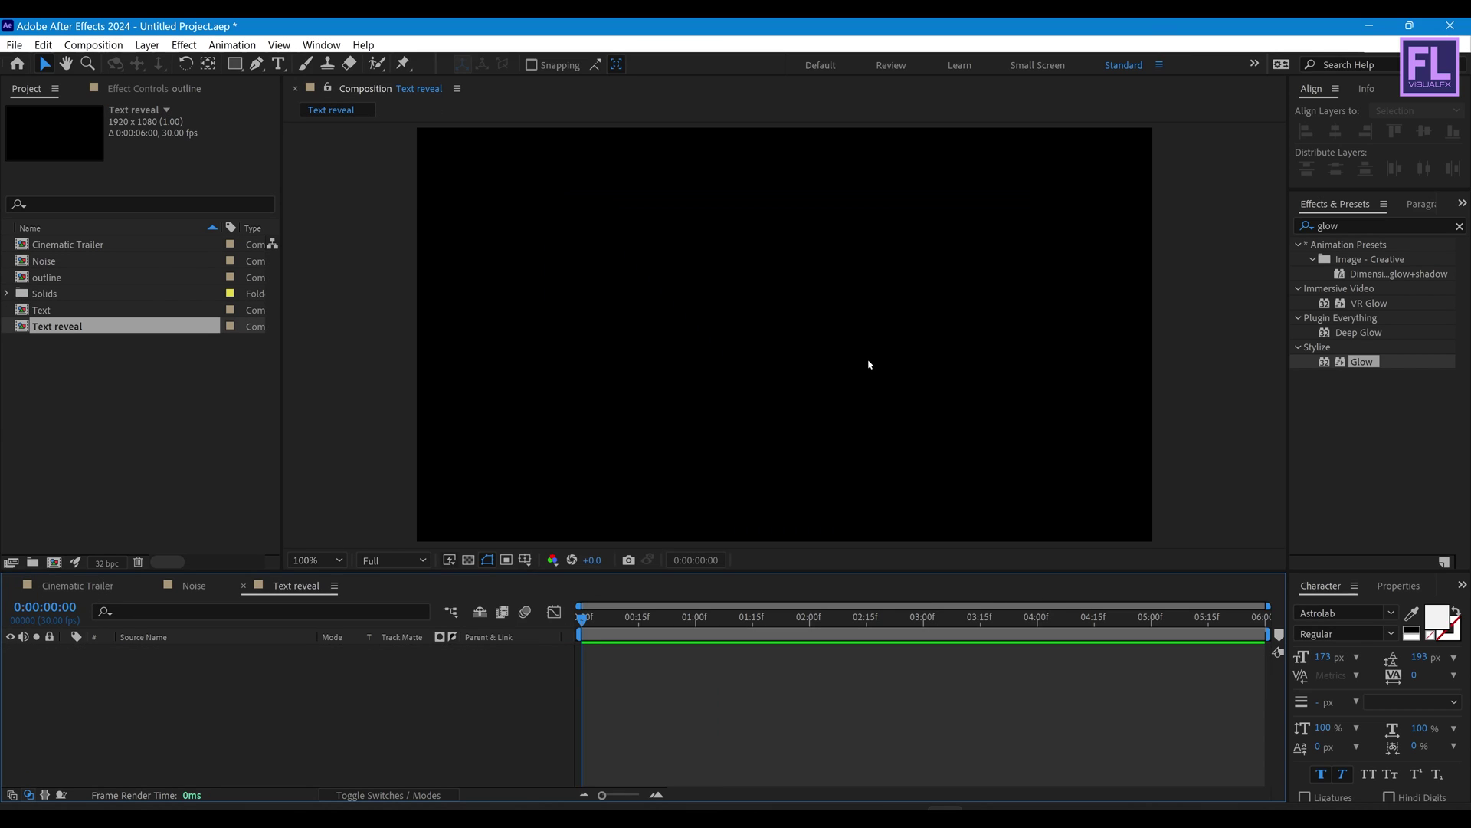
Step: Add the Text and Noise comps to Text reveal, with Noise above Text
click(44, 311)
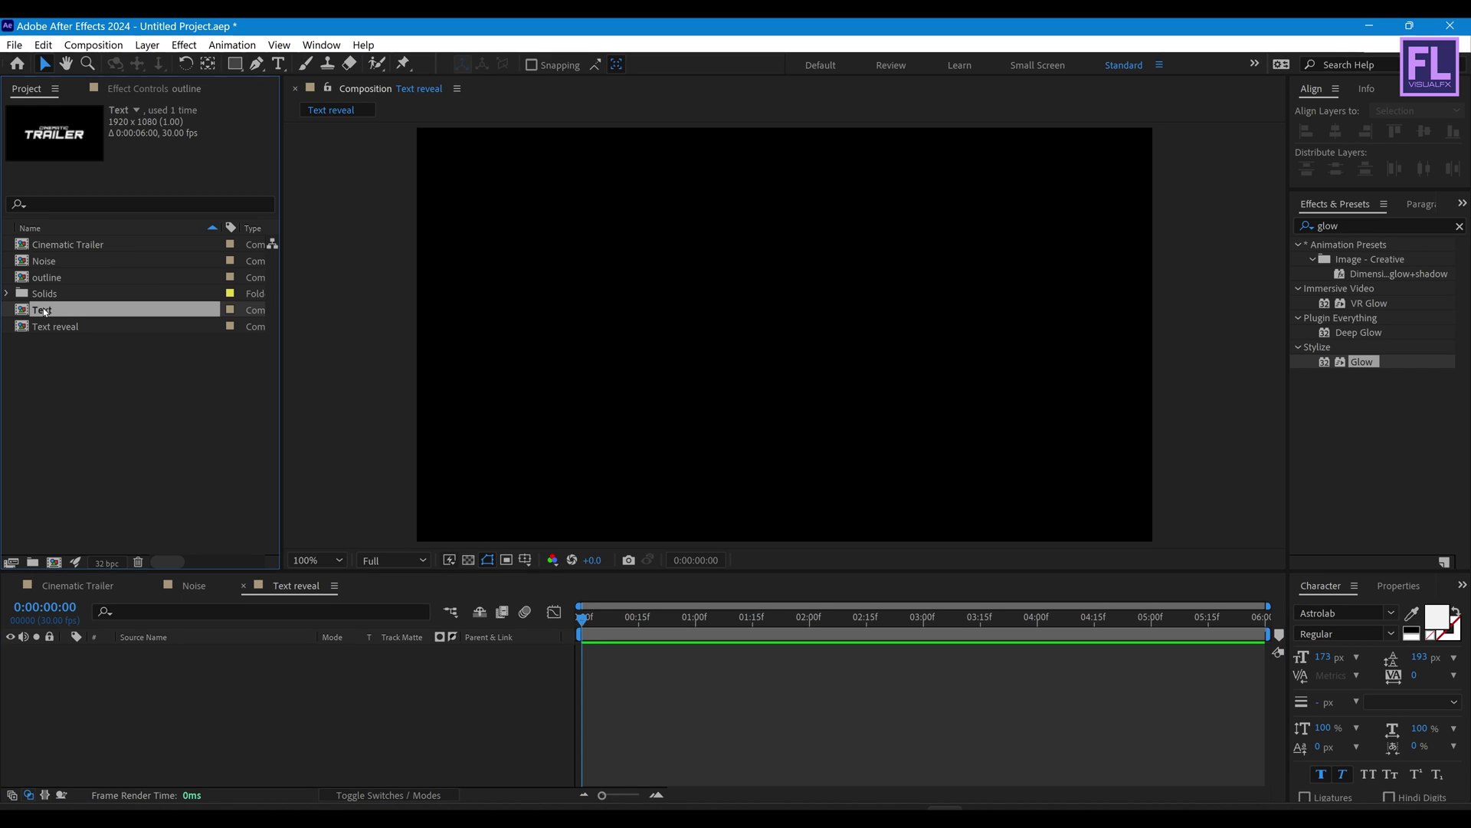
drag(59, 315, 197, 654)
click(44, 261)
drag(44, 261, 185, 656)
click(161, 666)
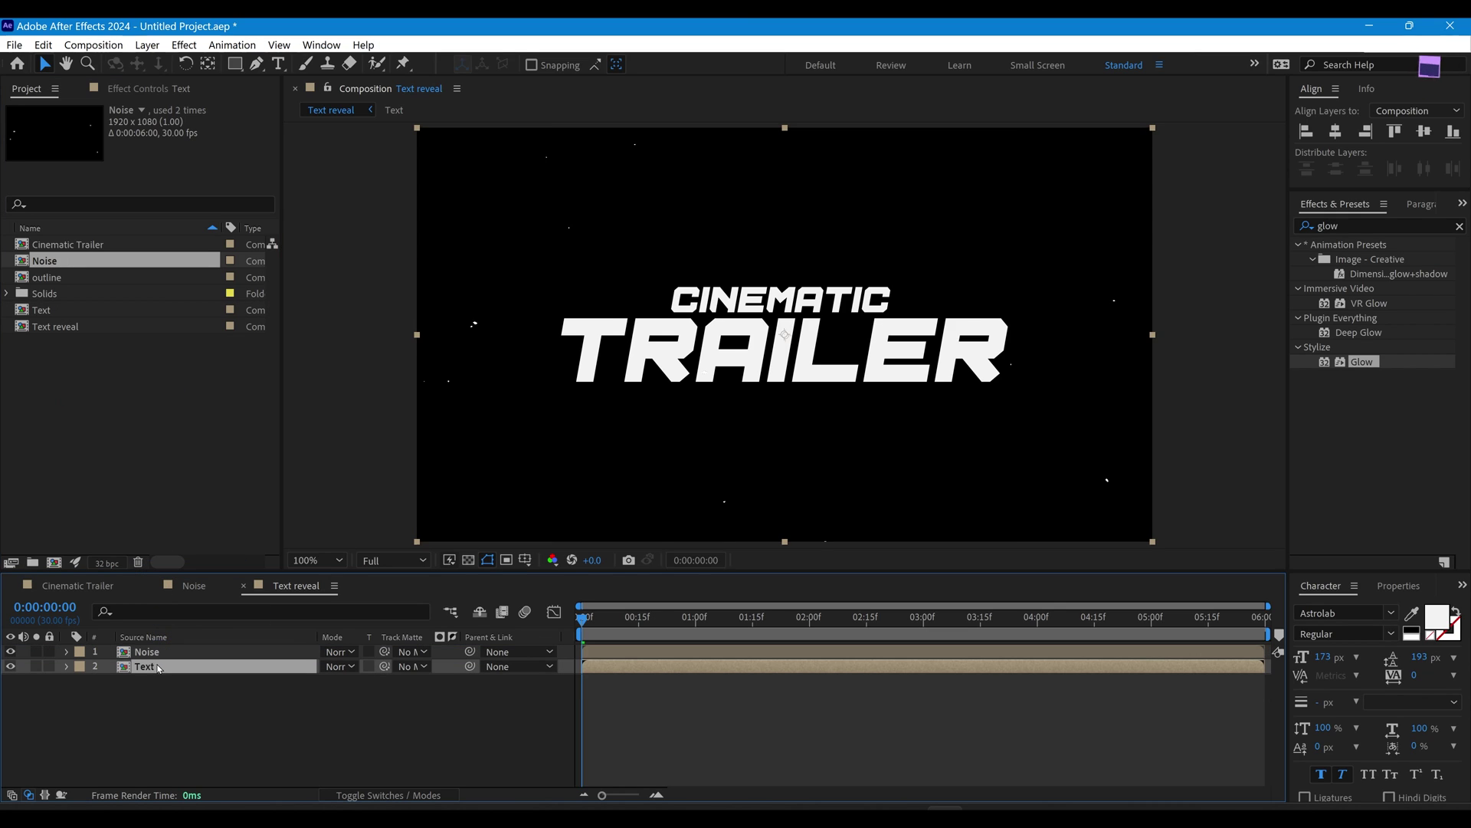
Step: Set the Text layer's Track Matte to Noise and preview the reveal at 1:24
click(413, 666)
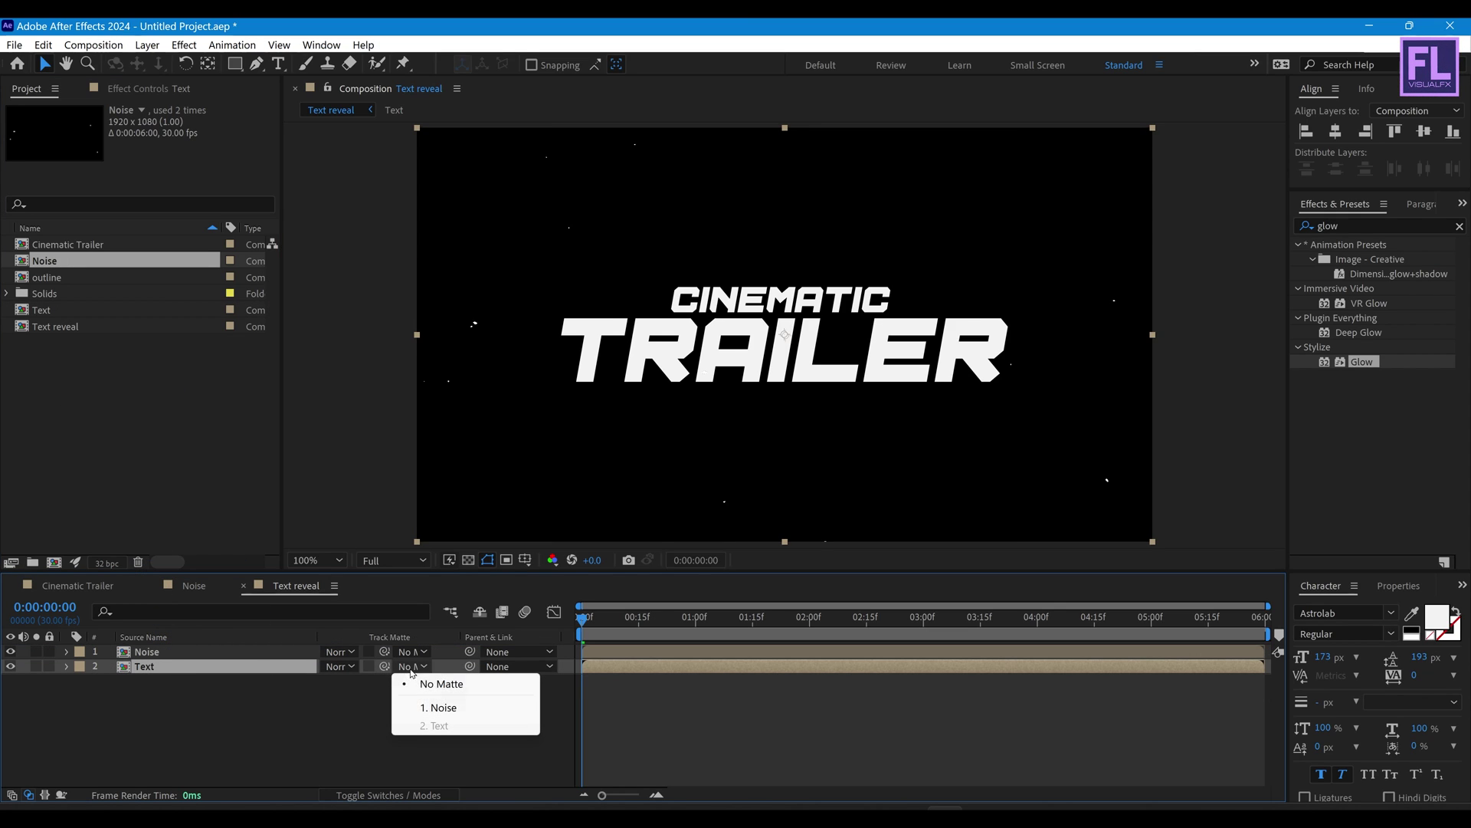
click(428, 706)
drag(597, 621, 793, 622)
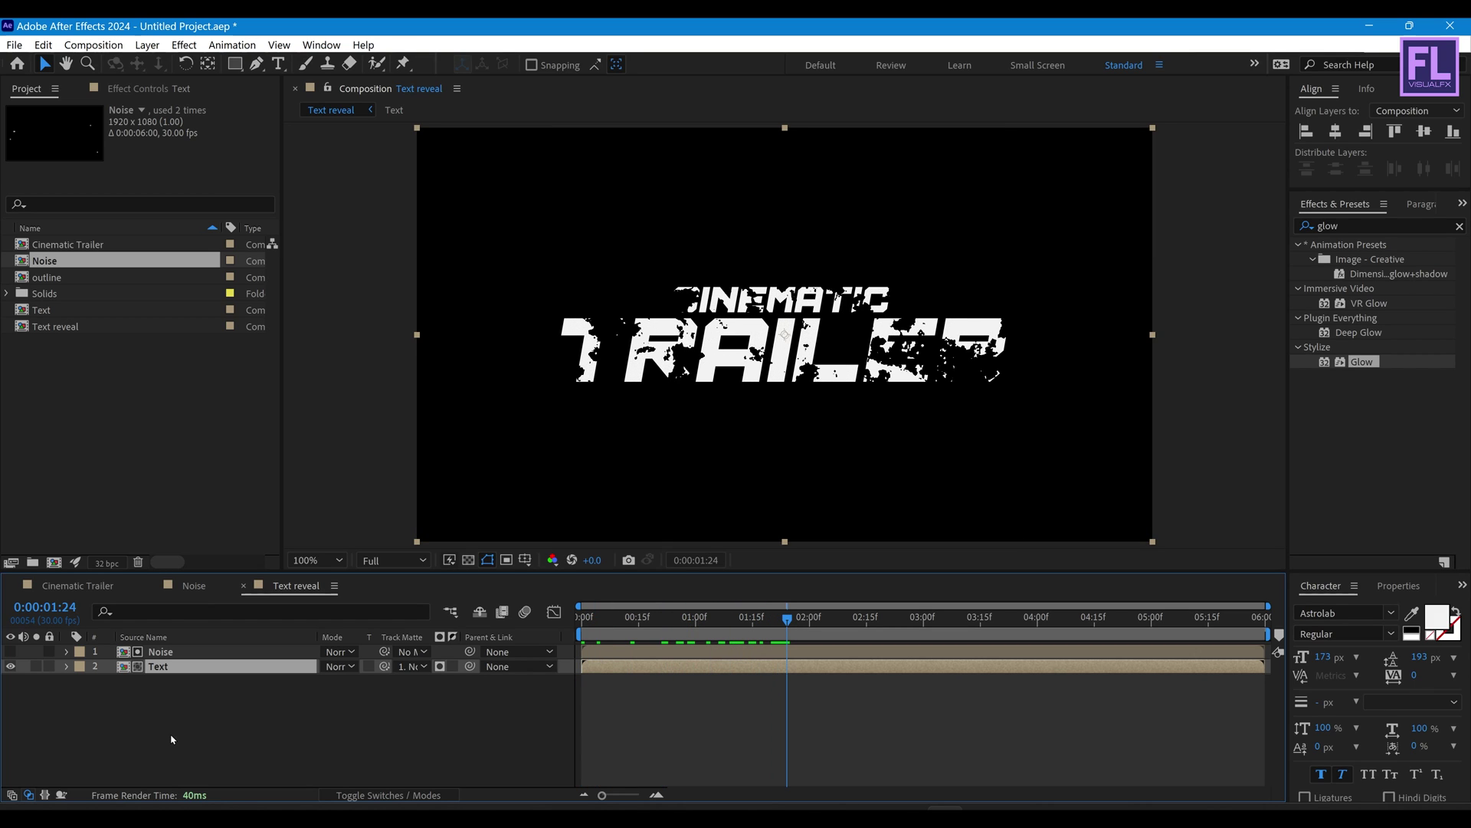
Step: Pre-compose the Noise and Text layers together into a comp named 'Matte'
key(ctrl+a)
right_click(167, 661)
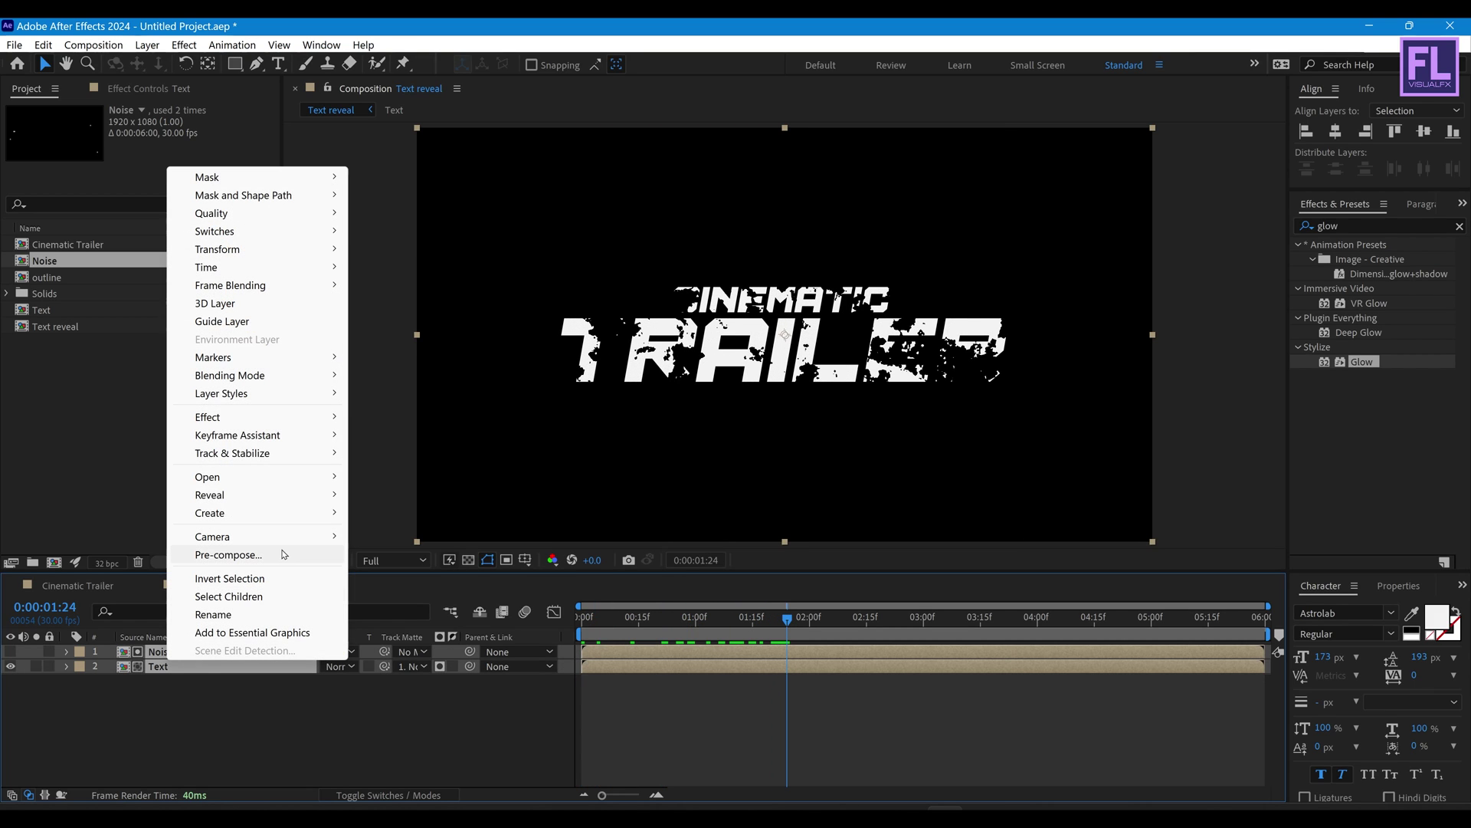
click(284, 554)
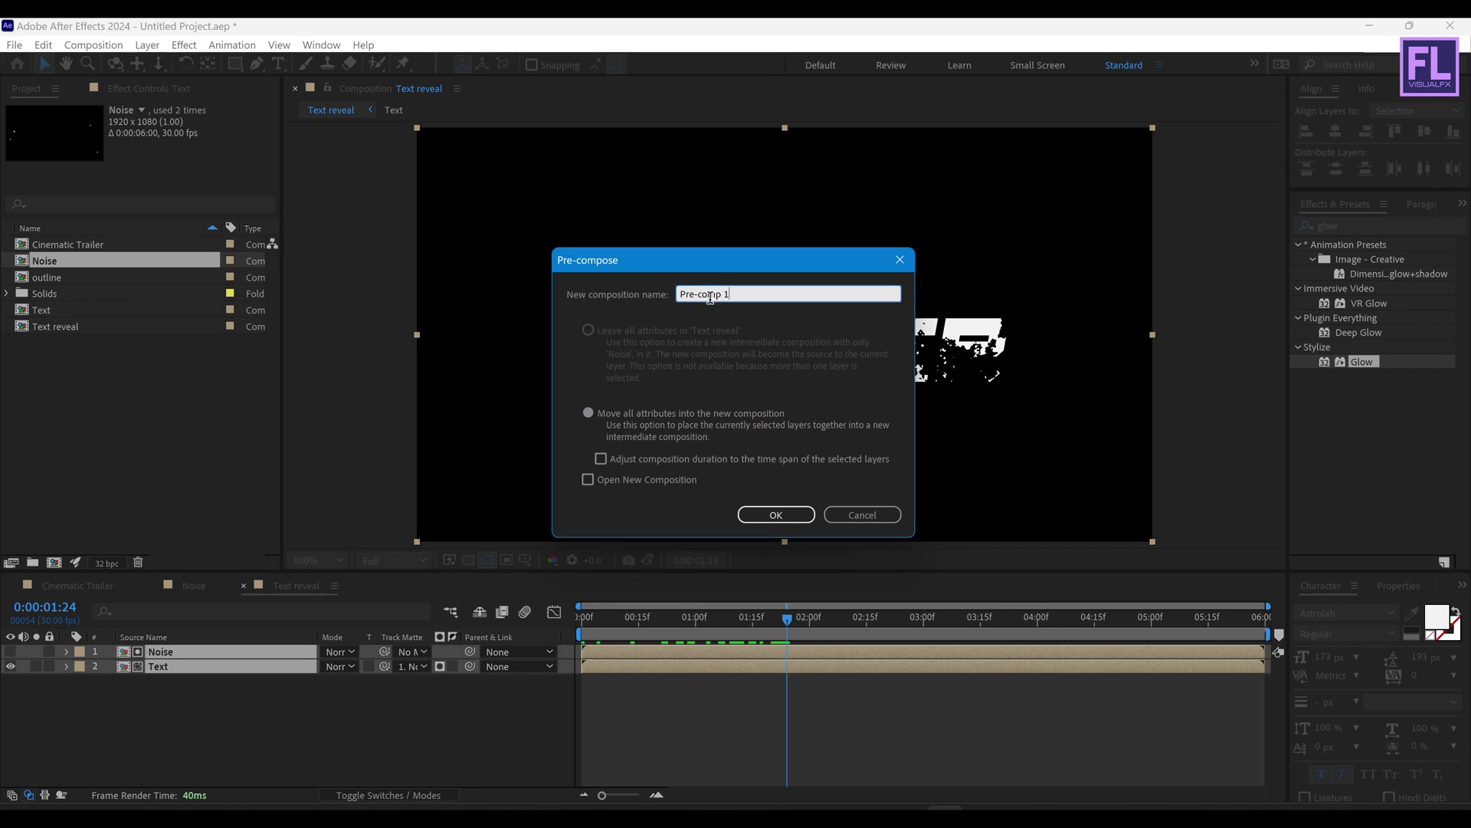
text(Matte)
click(761, 519)
click(142, 408)
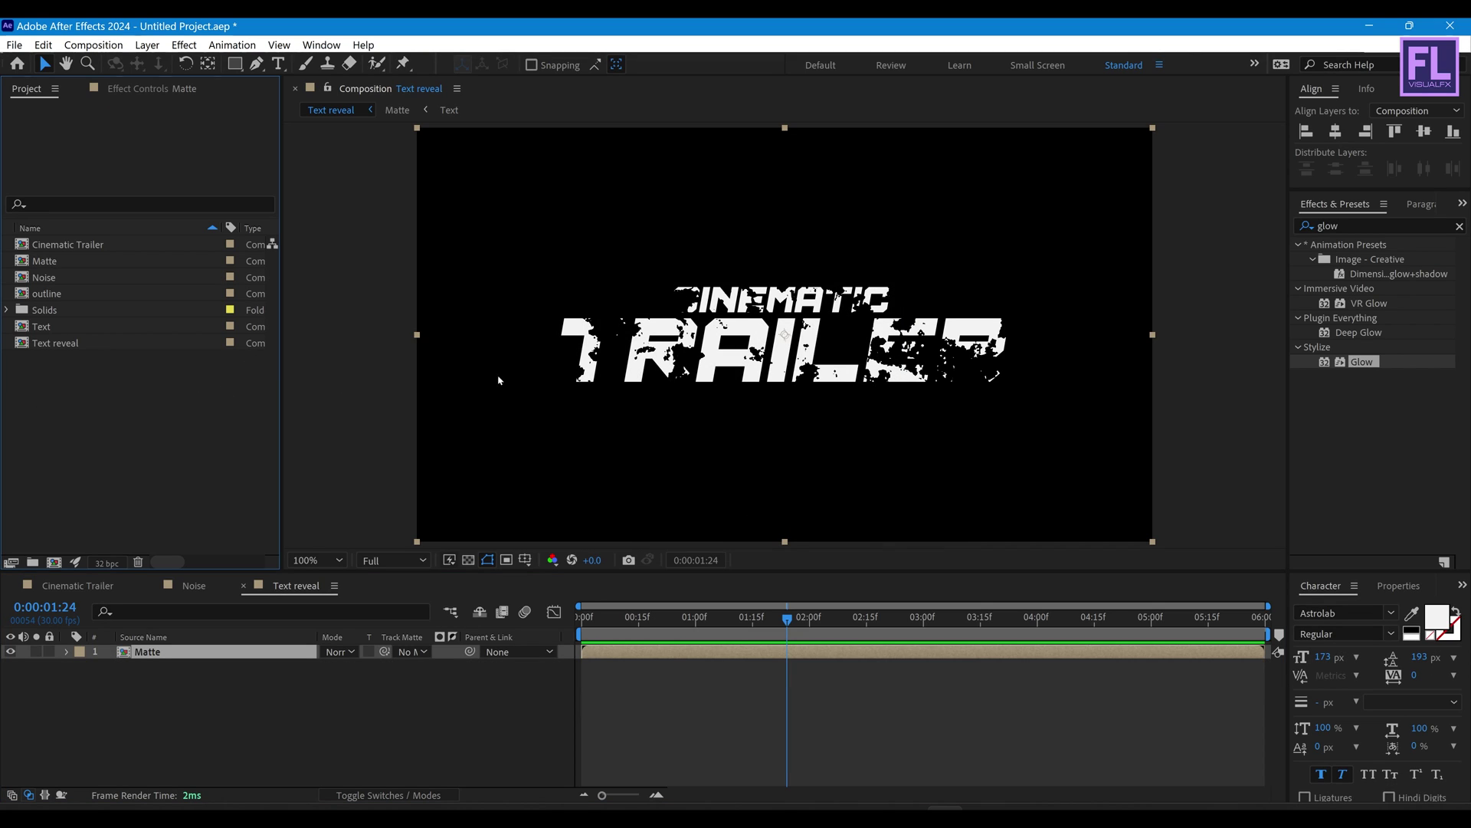
Step: Import the four footage files: fog, particles, grunge and wall texture
click(566, 807)
drag(894, 421, 118, 440)
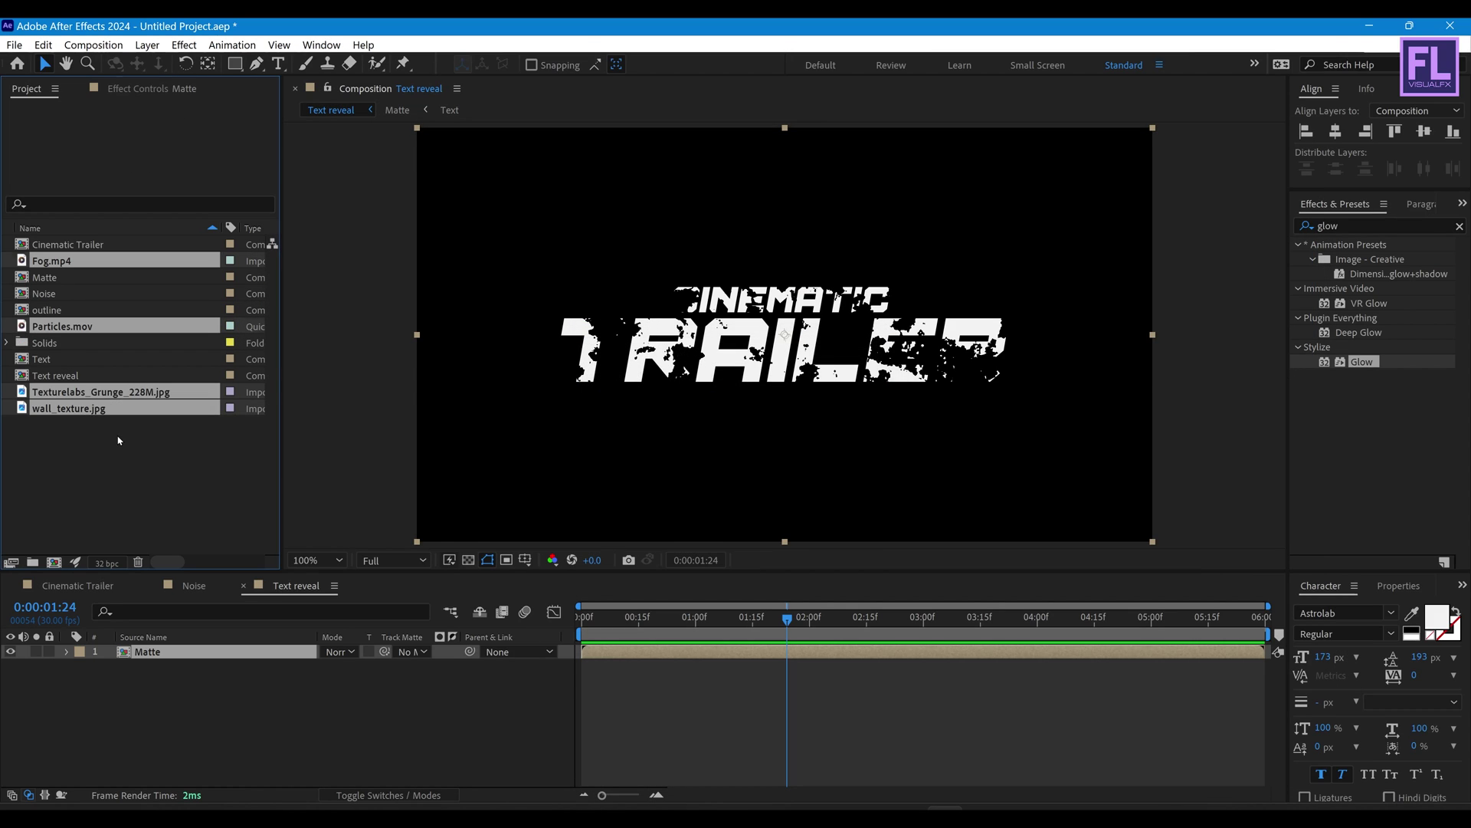
click(118, 440)
Step: Place wall_texture.jpg under Matte, scaled down and positioned to cover the frame
click(51, 410)
drag(59, 412, 209, 687)
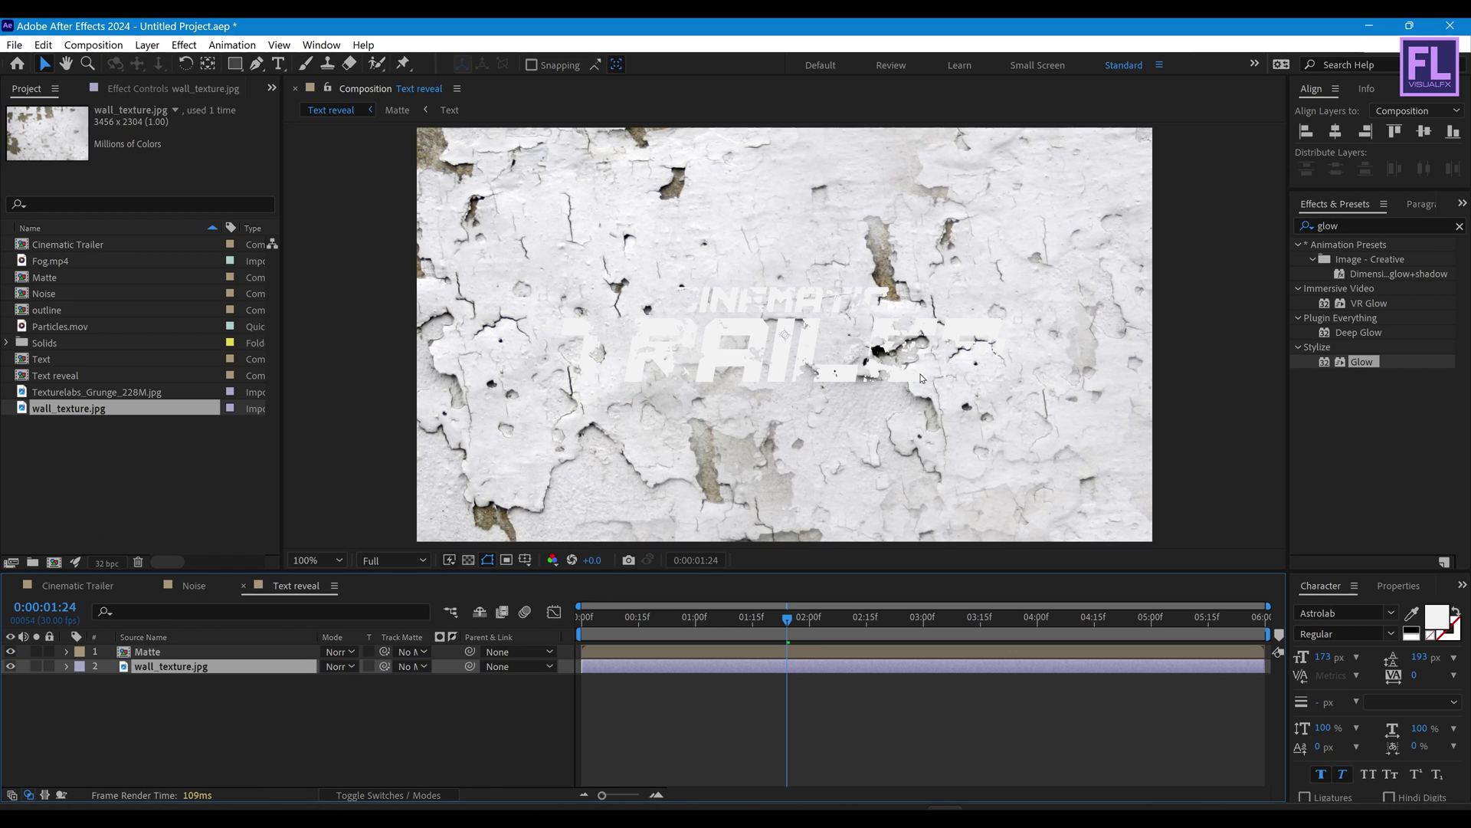
key(comma)
drag(1117, 335, 958, 334)
drag(874, 375, 869, 405)
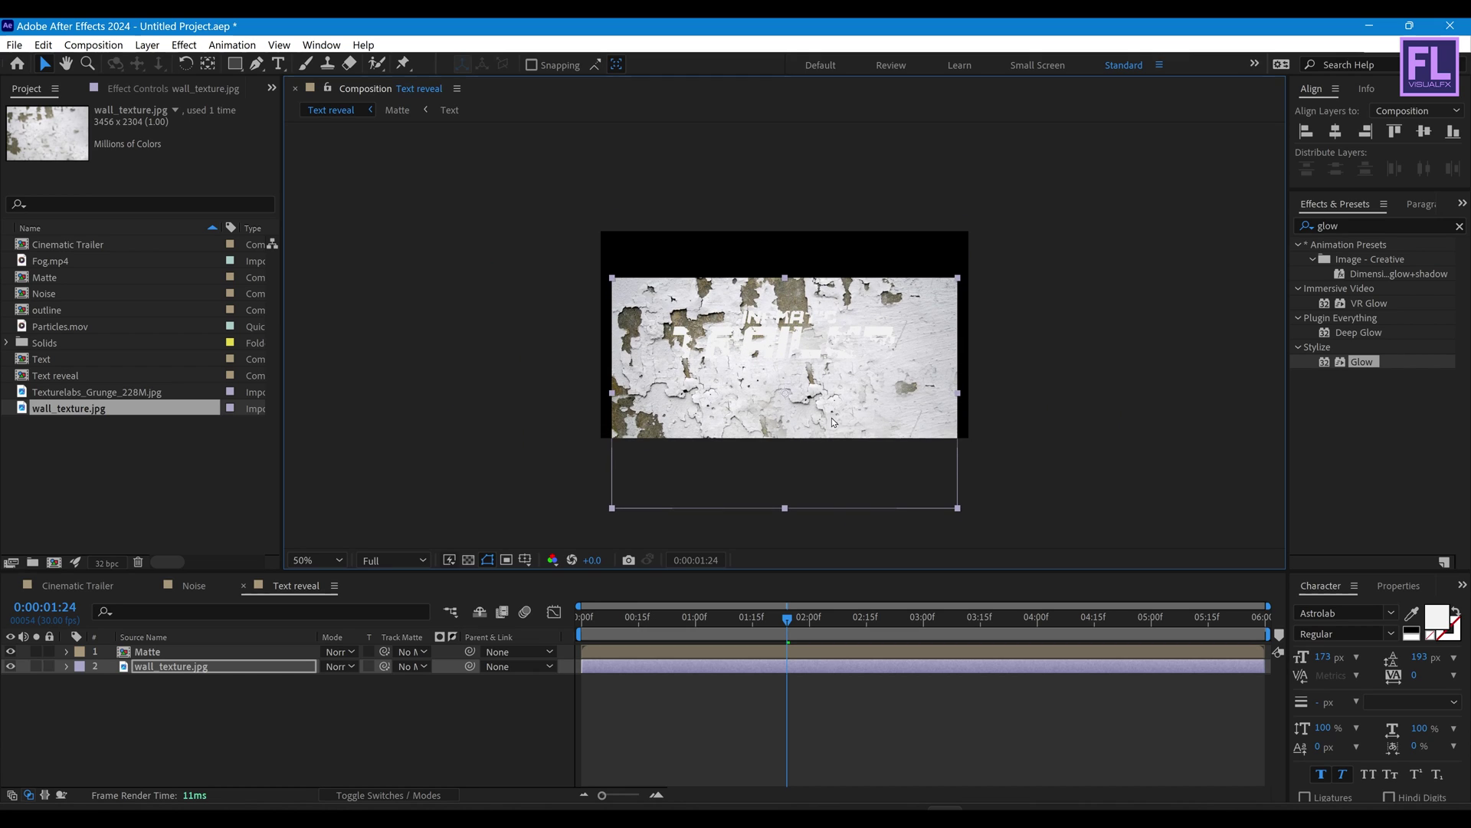
key(period)
Step: Set wall_texture.jpg's Track Matte to Matte and scrub through the reveal
click(154, 653)
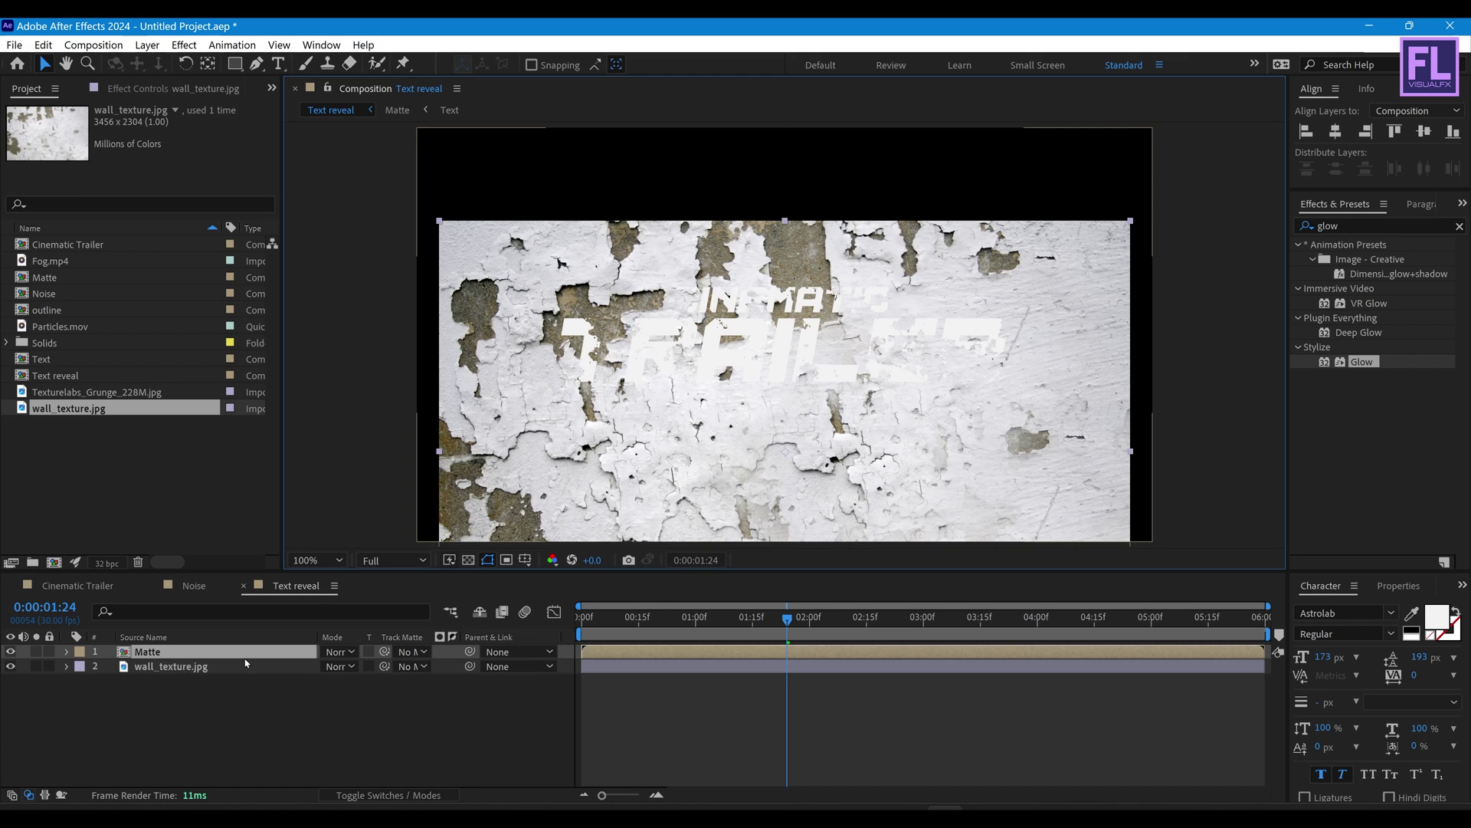
click(163, 667)
click(410, 667)
click(469, 711)
drag(788, 619, 926, 630)
Step: Inspect the textured letters at 3 seconds, then return to about 2 seconds
drag(864, 401, 865, 399)
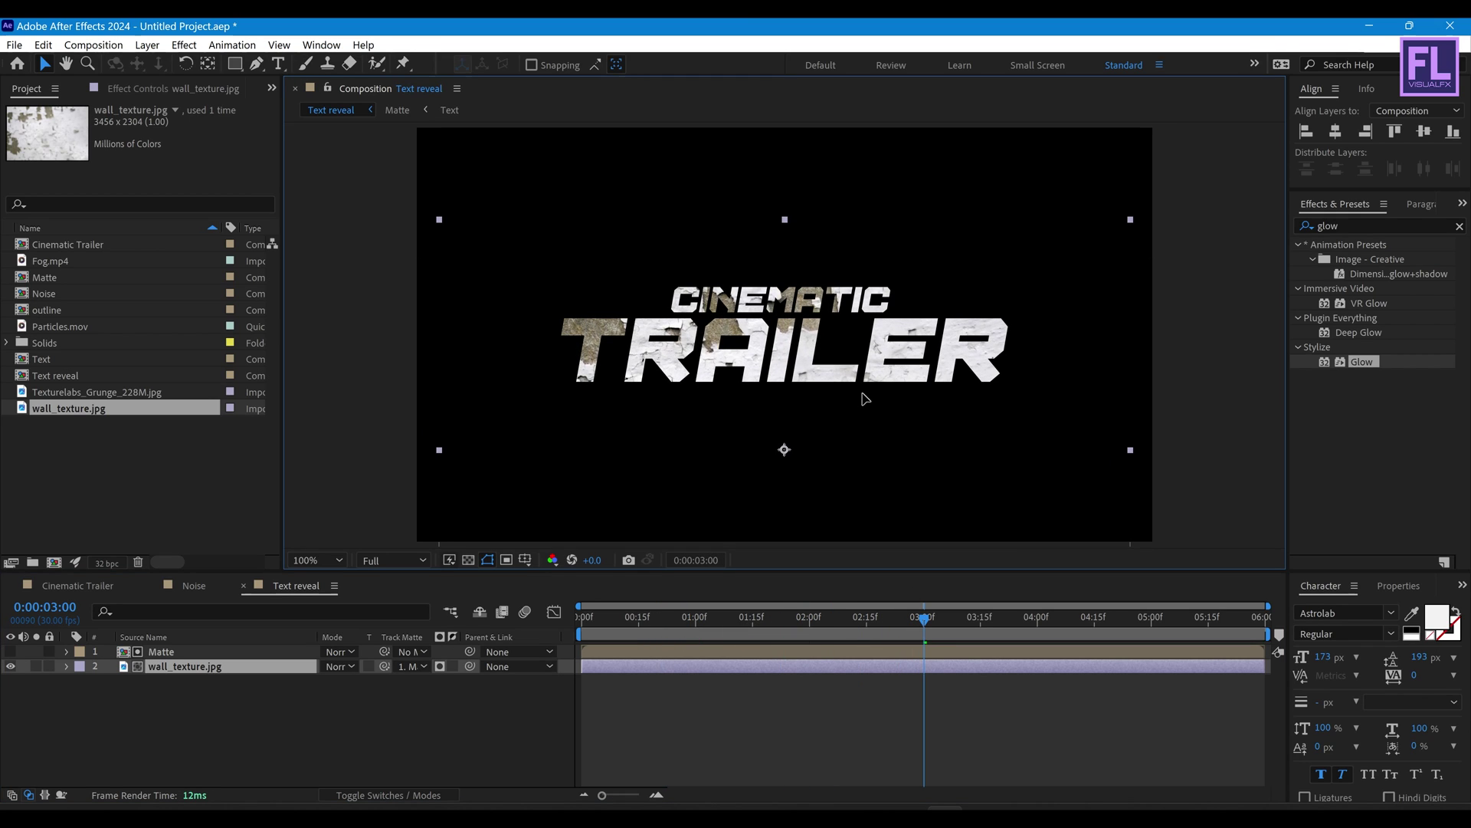
key(period)
key(comma)
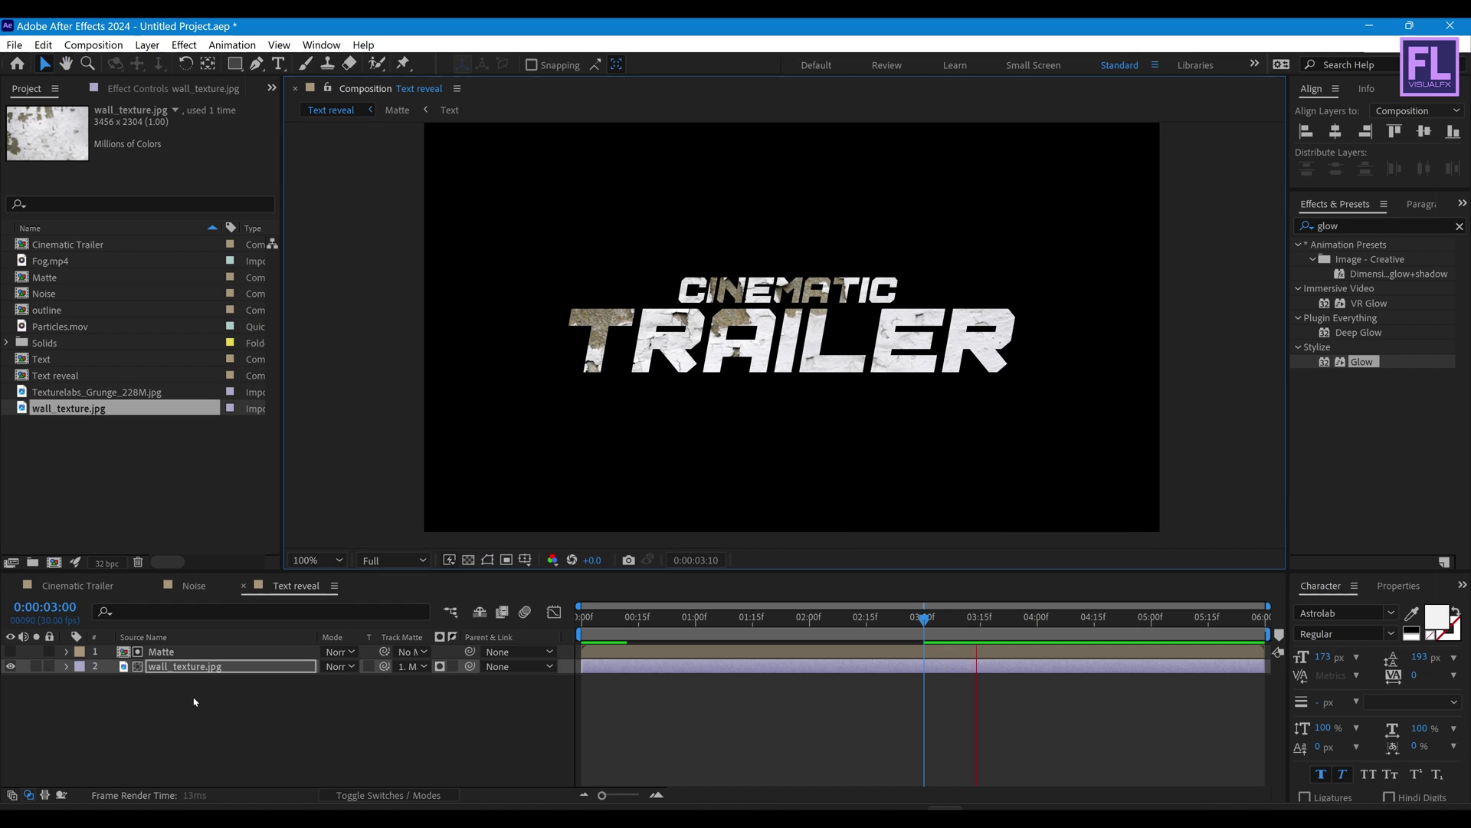
click(192, 702)
mouse_move(924, 620)
mouse_down()
mouse_move(845, 632)
mouse_move(917, 628)
mouse_up()
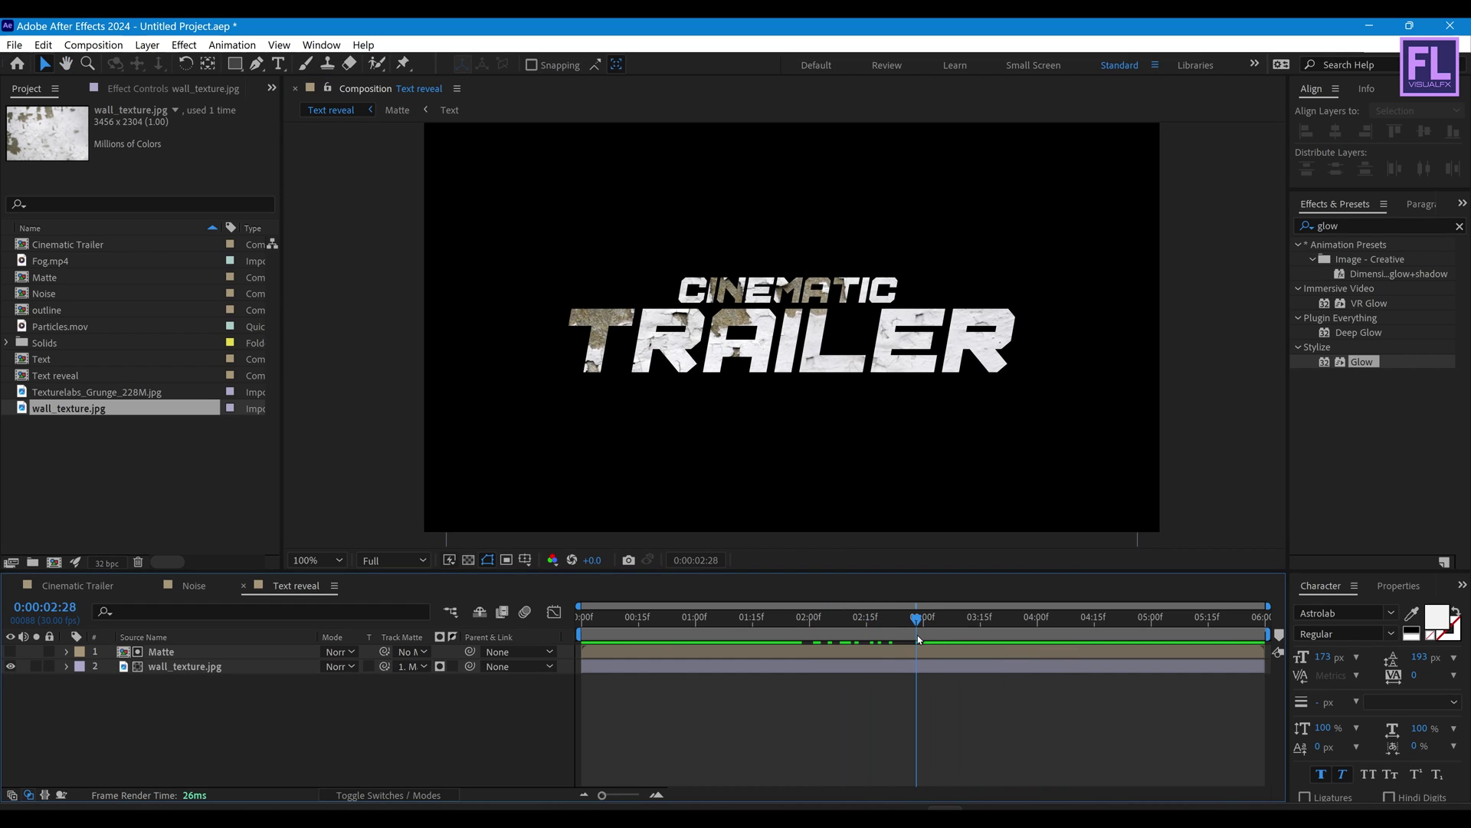
Step: Add Text reveal beneath the outline layers in Cinematic Trailer and preview the burn
click(78, 585)
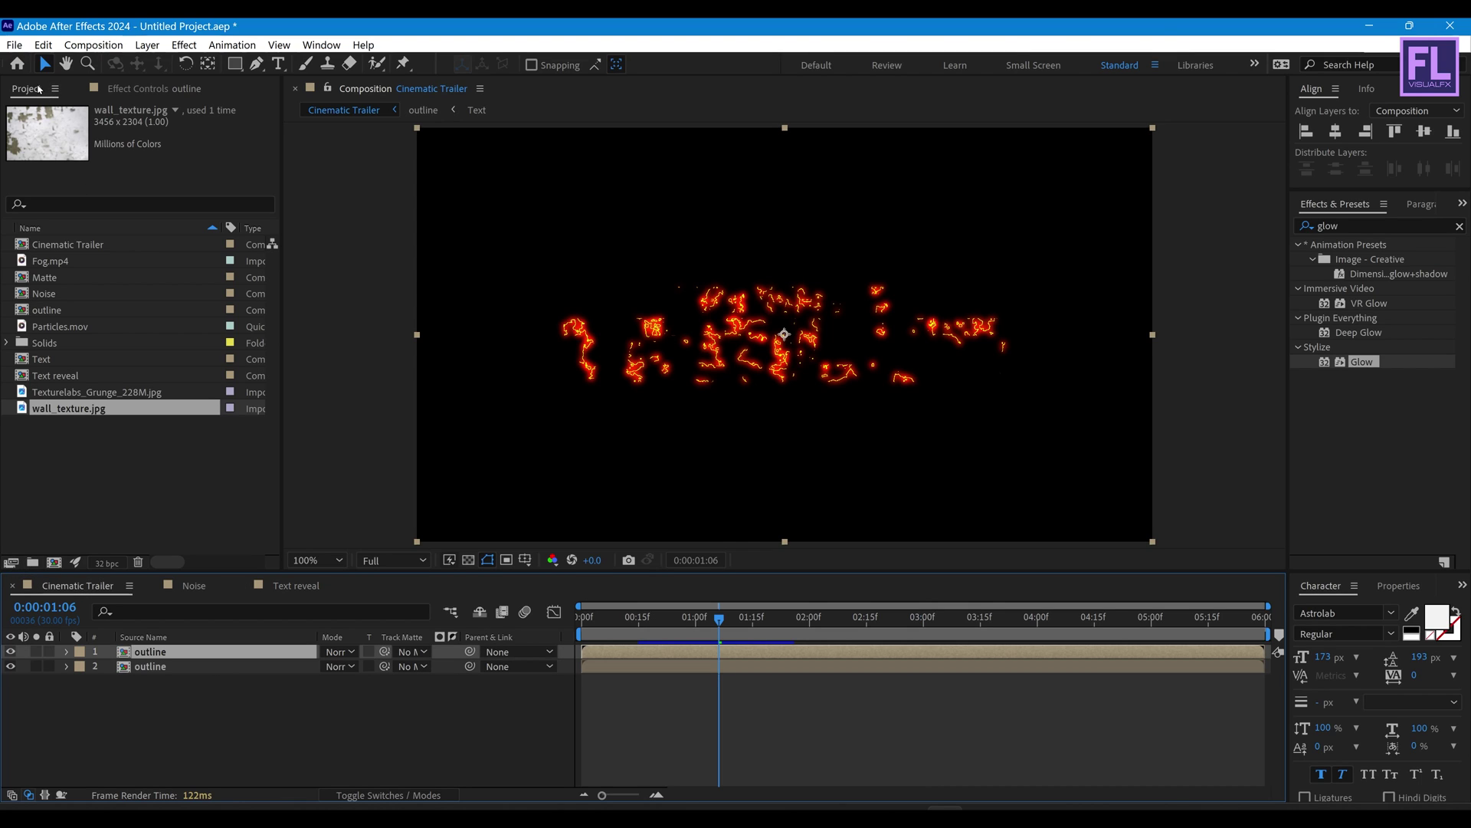
click(75, 482)
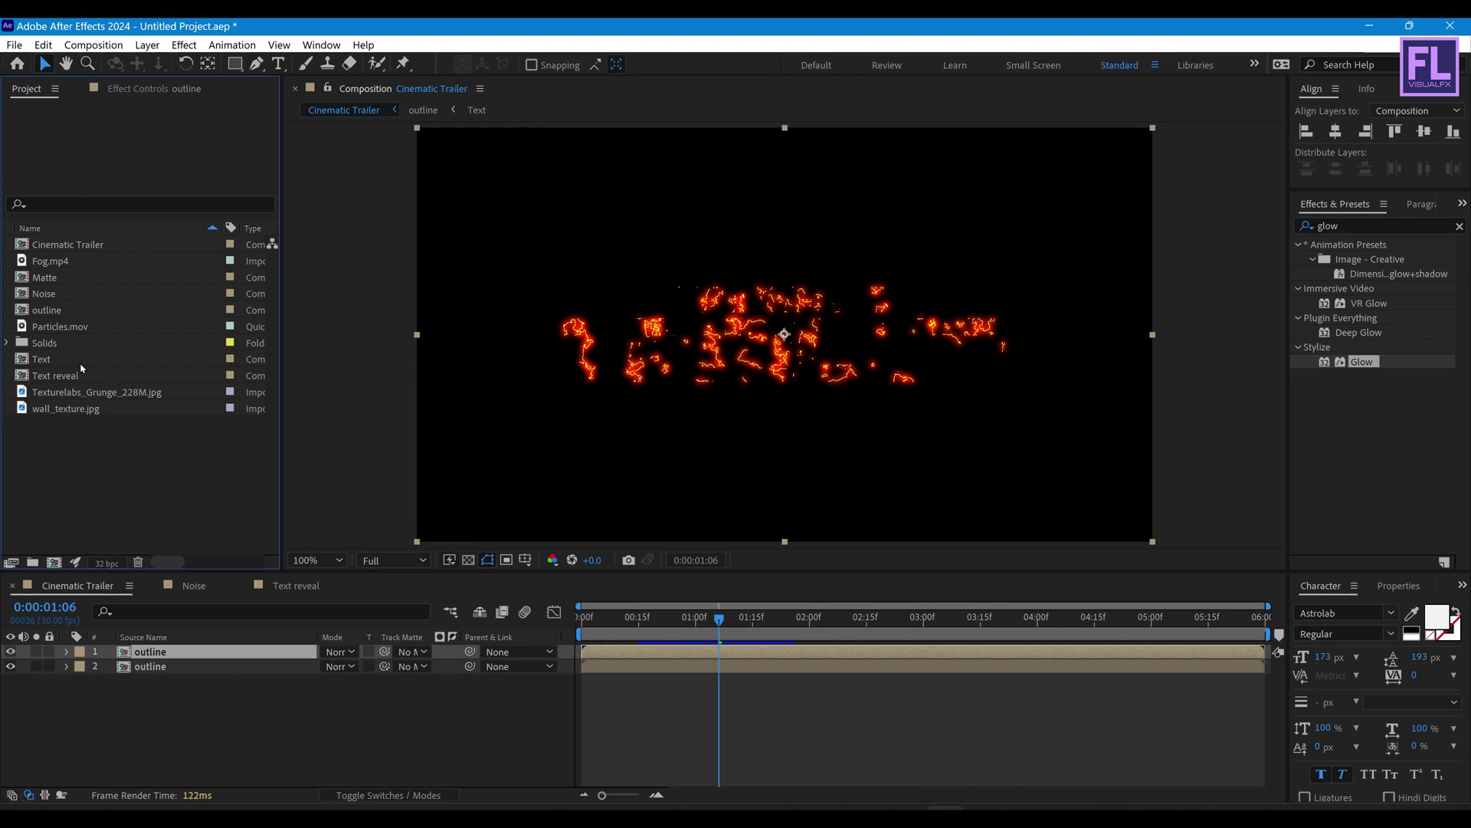
drag(59, 373, 253, 678)
drag(702, 627, 646, 633)
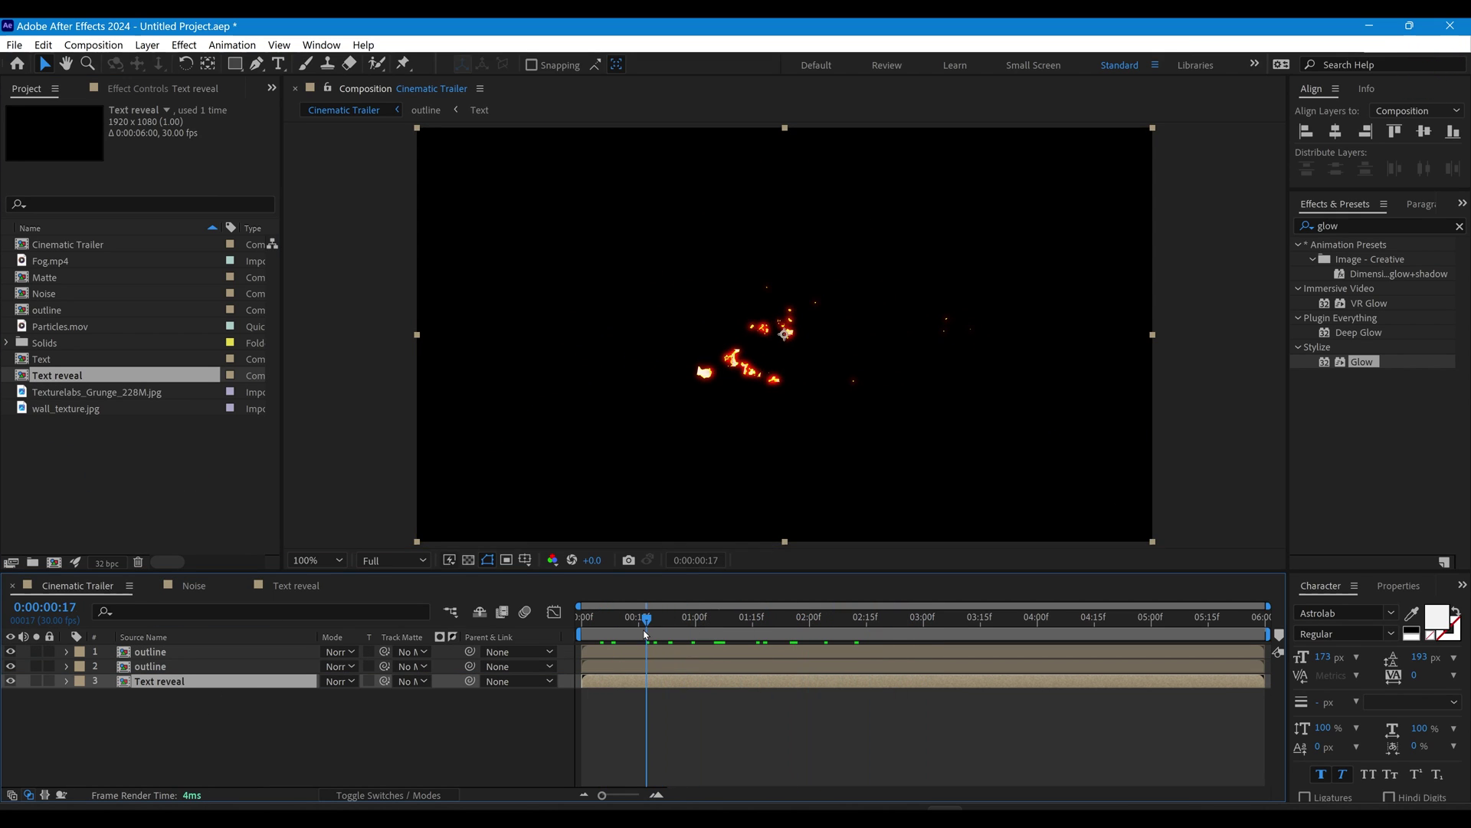
key(space)
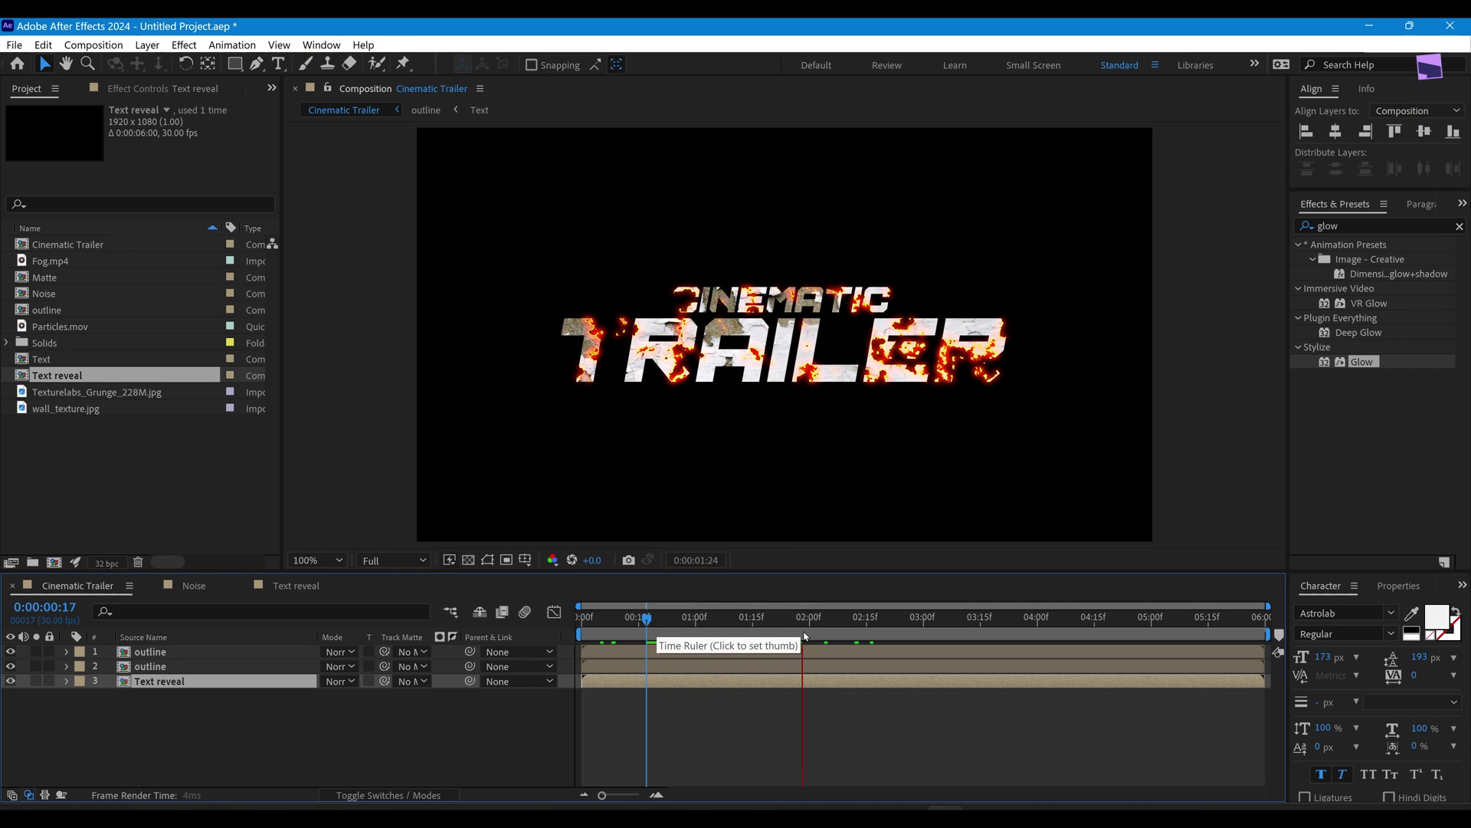
drag(707, 628, 788, 635)
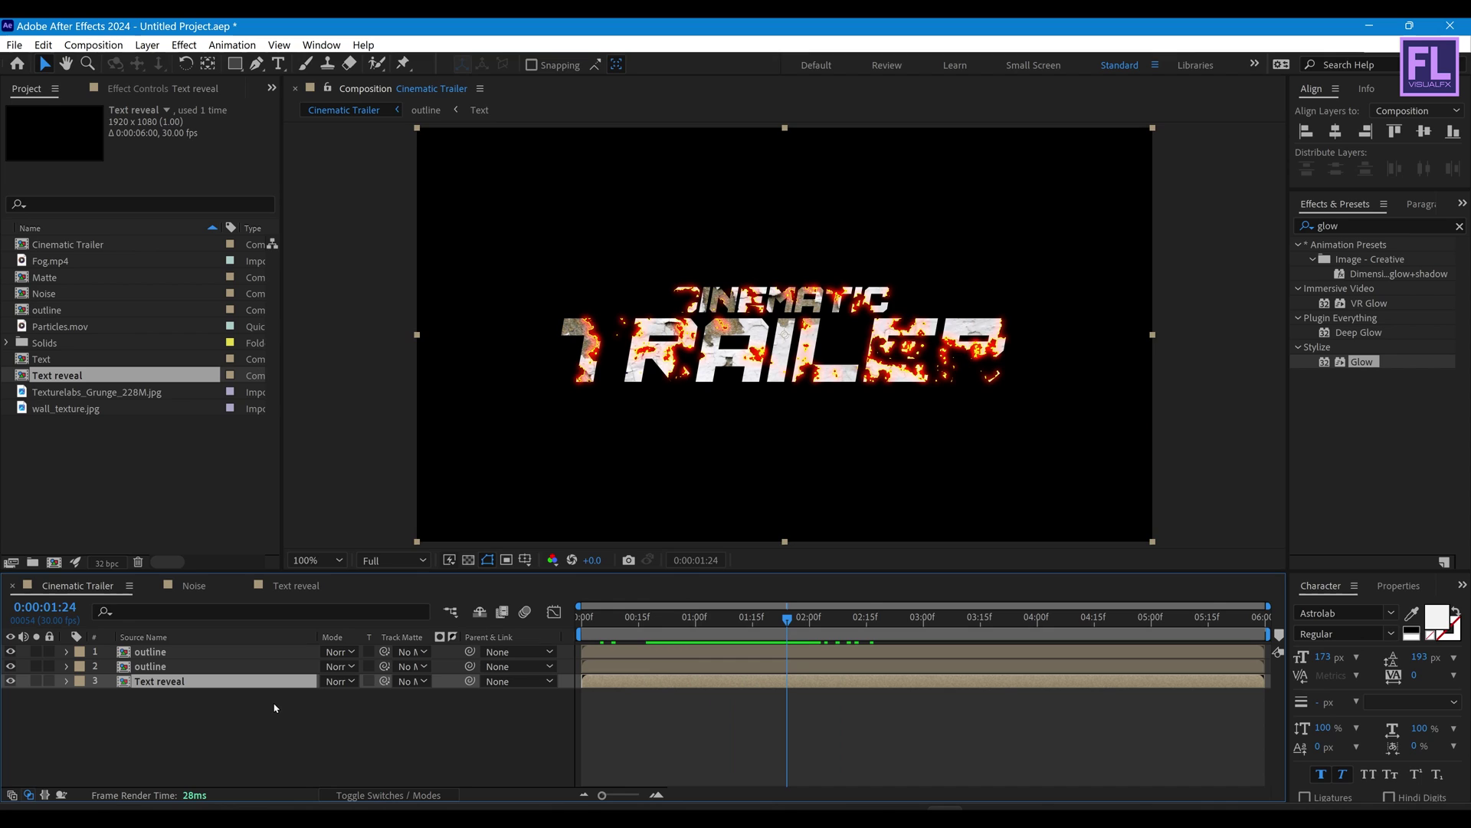
click(1372, 218)
Step: Apply Tint to Text reveal with Map White To set to mid grey #909090
text(t)
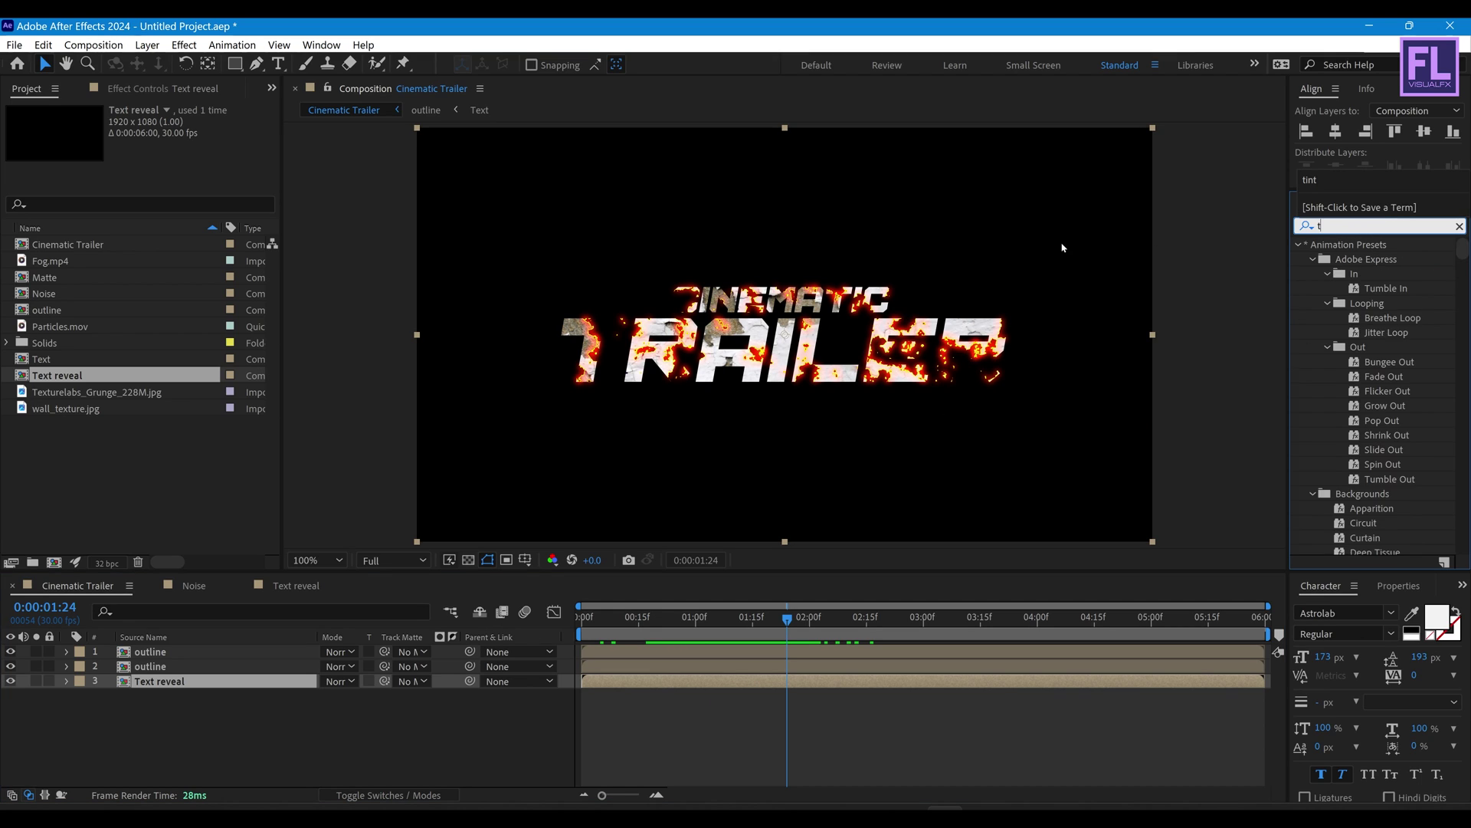
text(int)
drag(1393, 308, 148, 680)
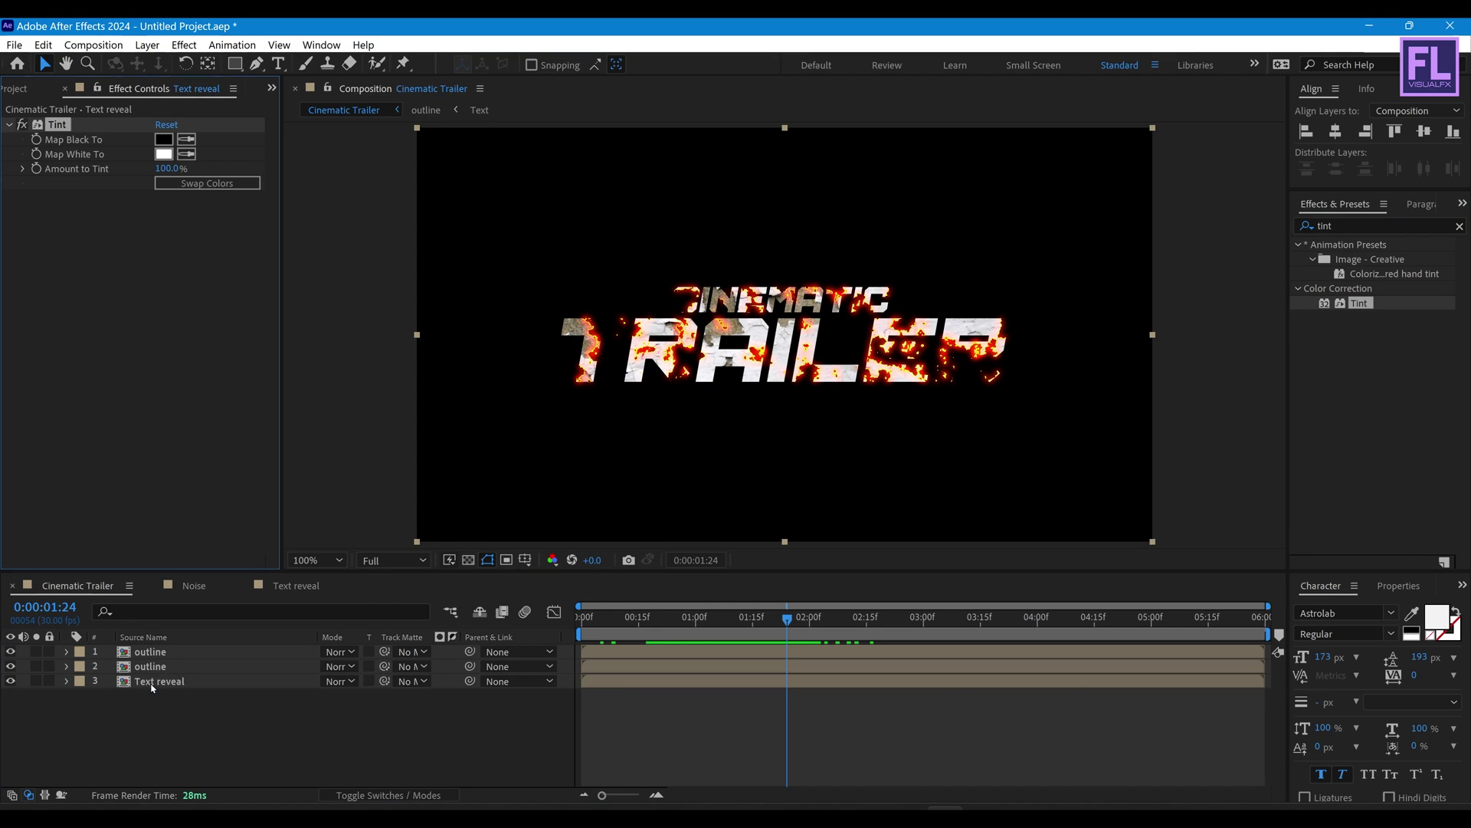
click(163, 153)
drag(794, 155, 1054, 127)
drag(904, 222, 814, 235)
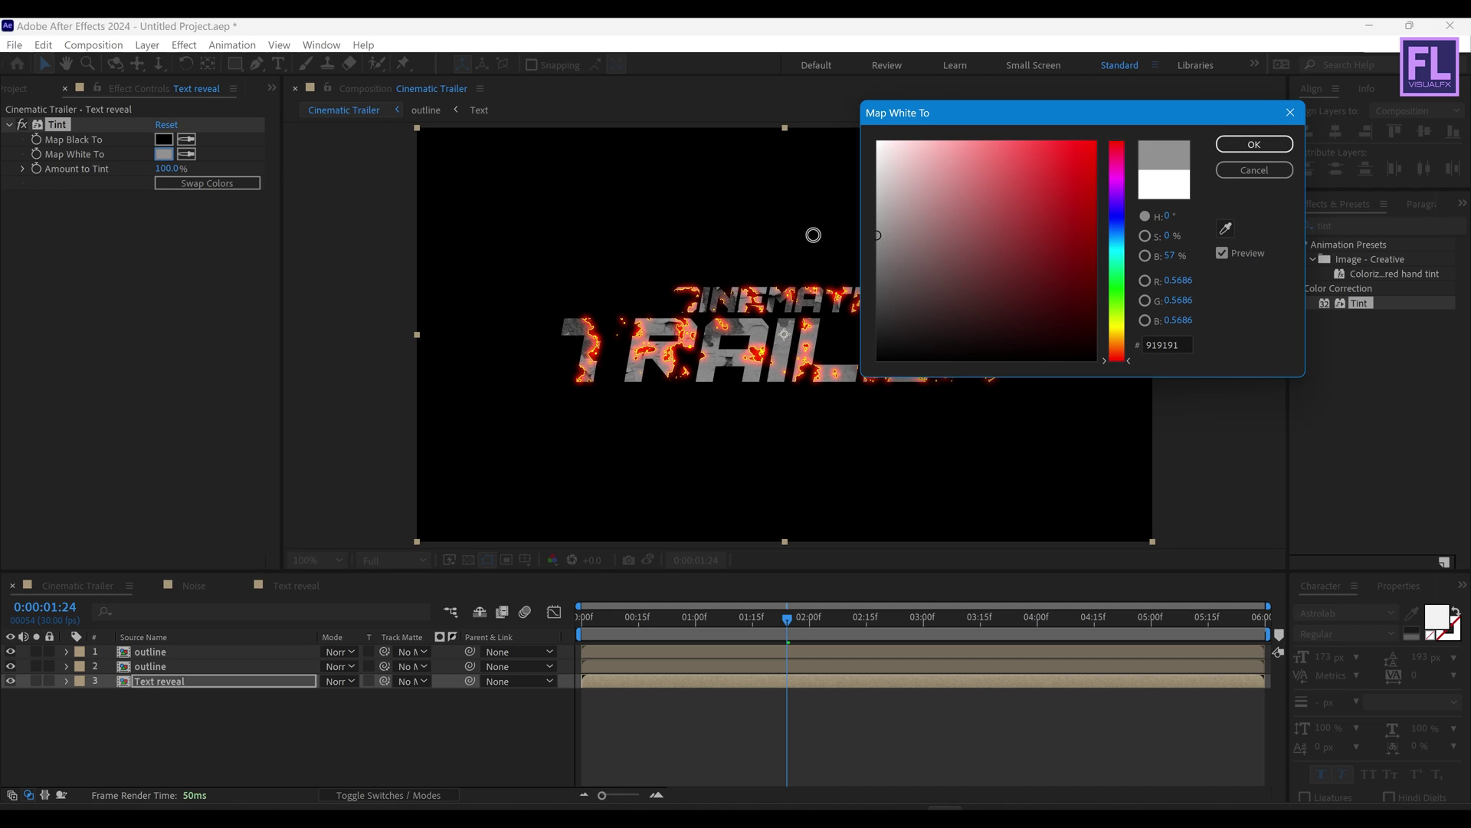
click(1237, 150)
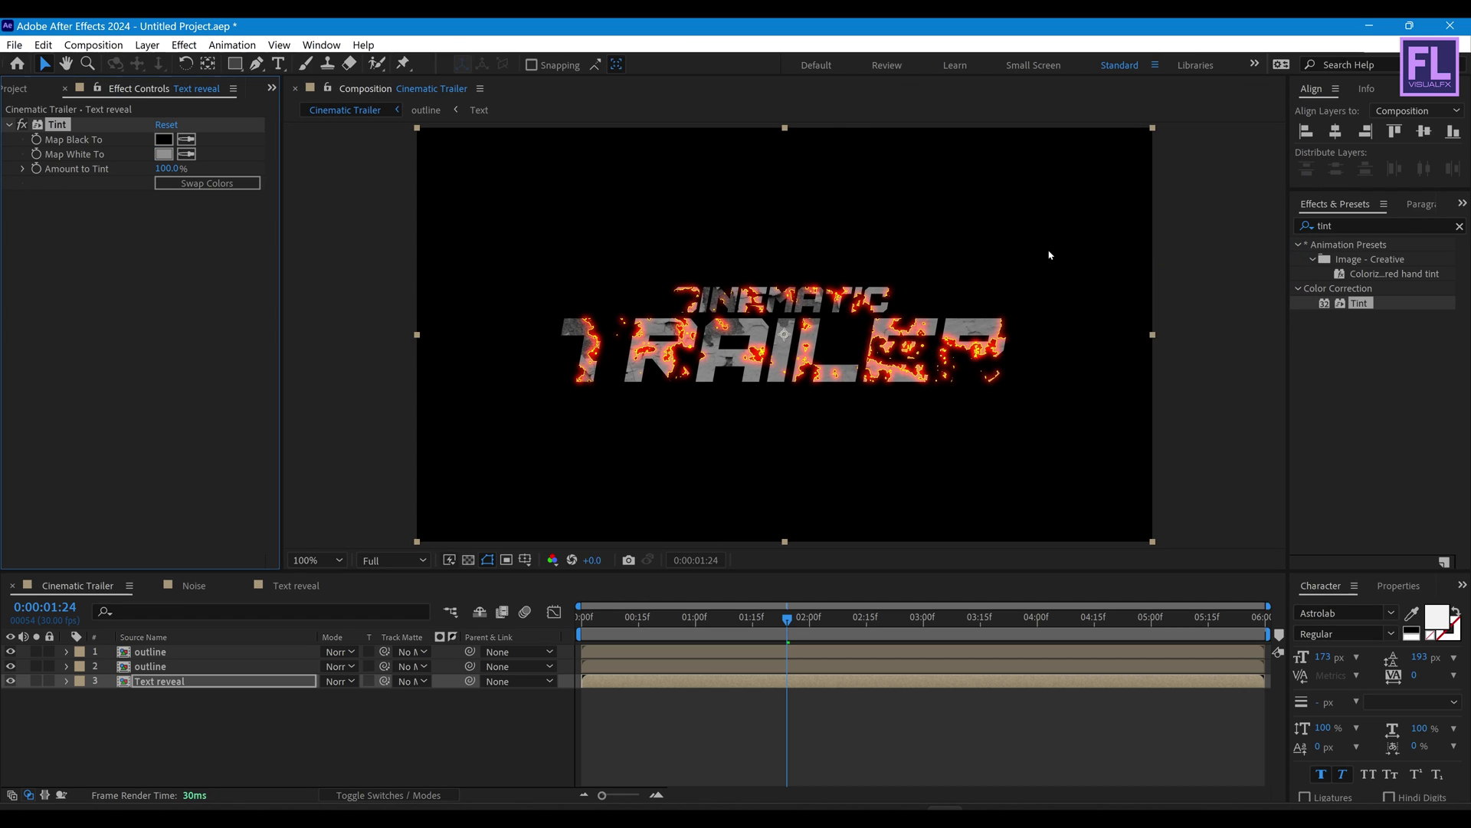
drag(935, 616, 879, 616)
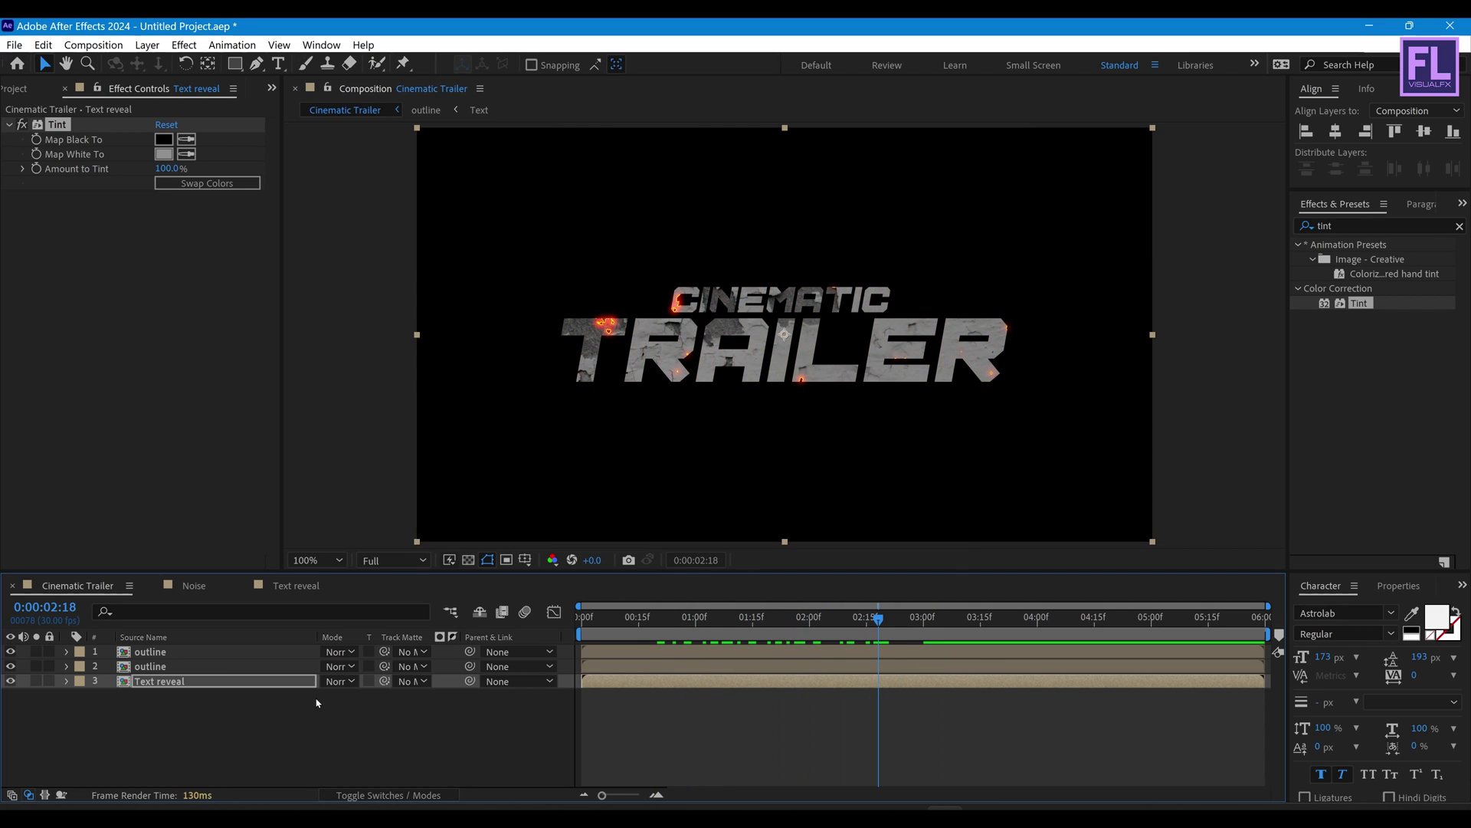
click(43, 95)
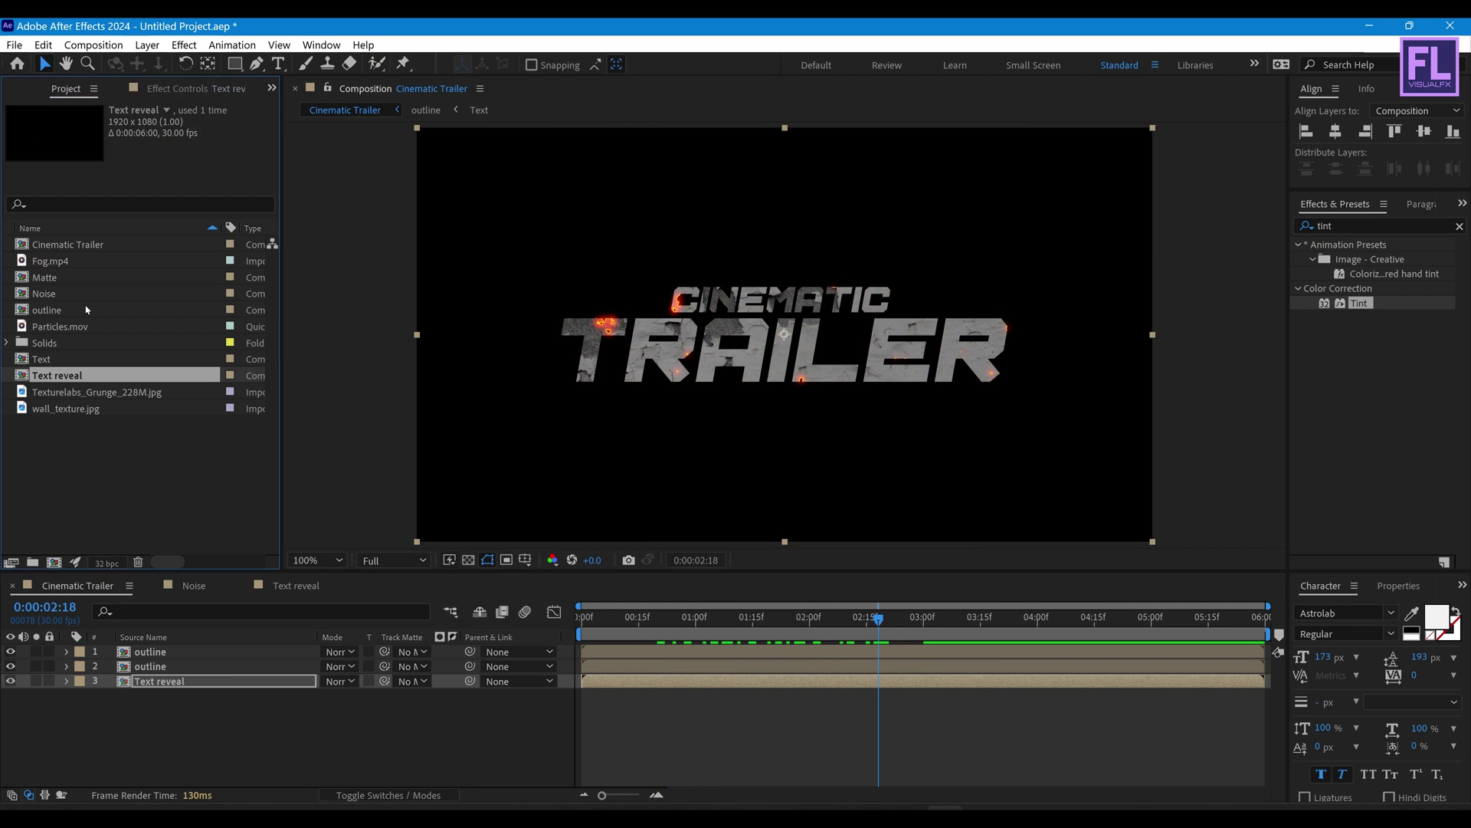
Step: Add Particles.mov as the top layer of Cinematic Trailer and play it from the start
click(52, 328)
drag(52, 328, 186, 644)
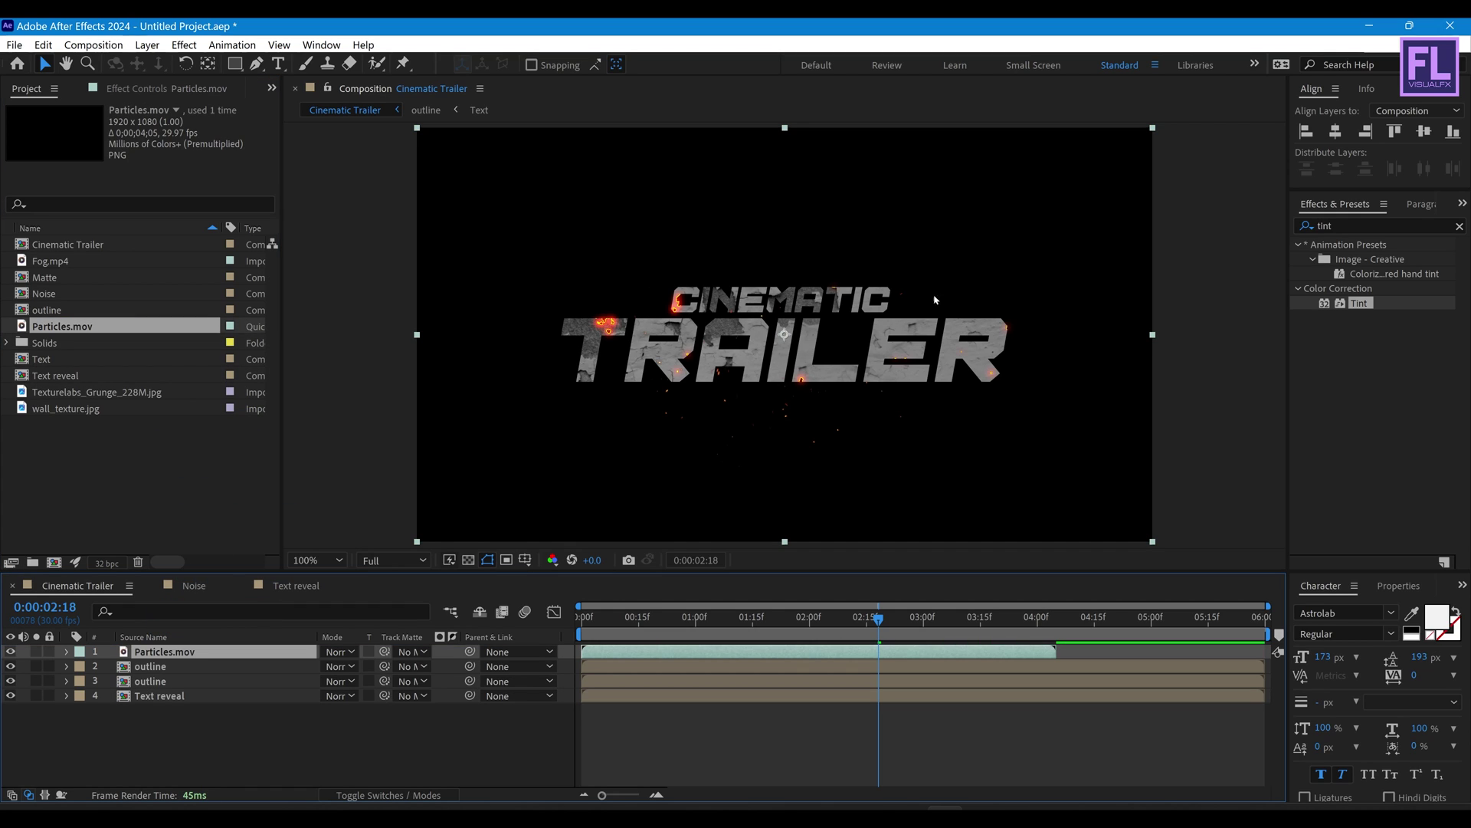
key(Home)
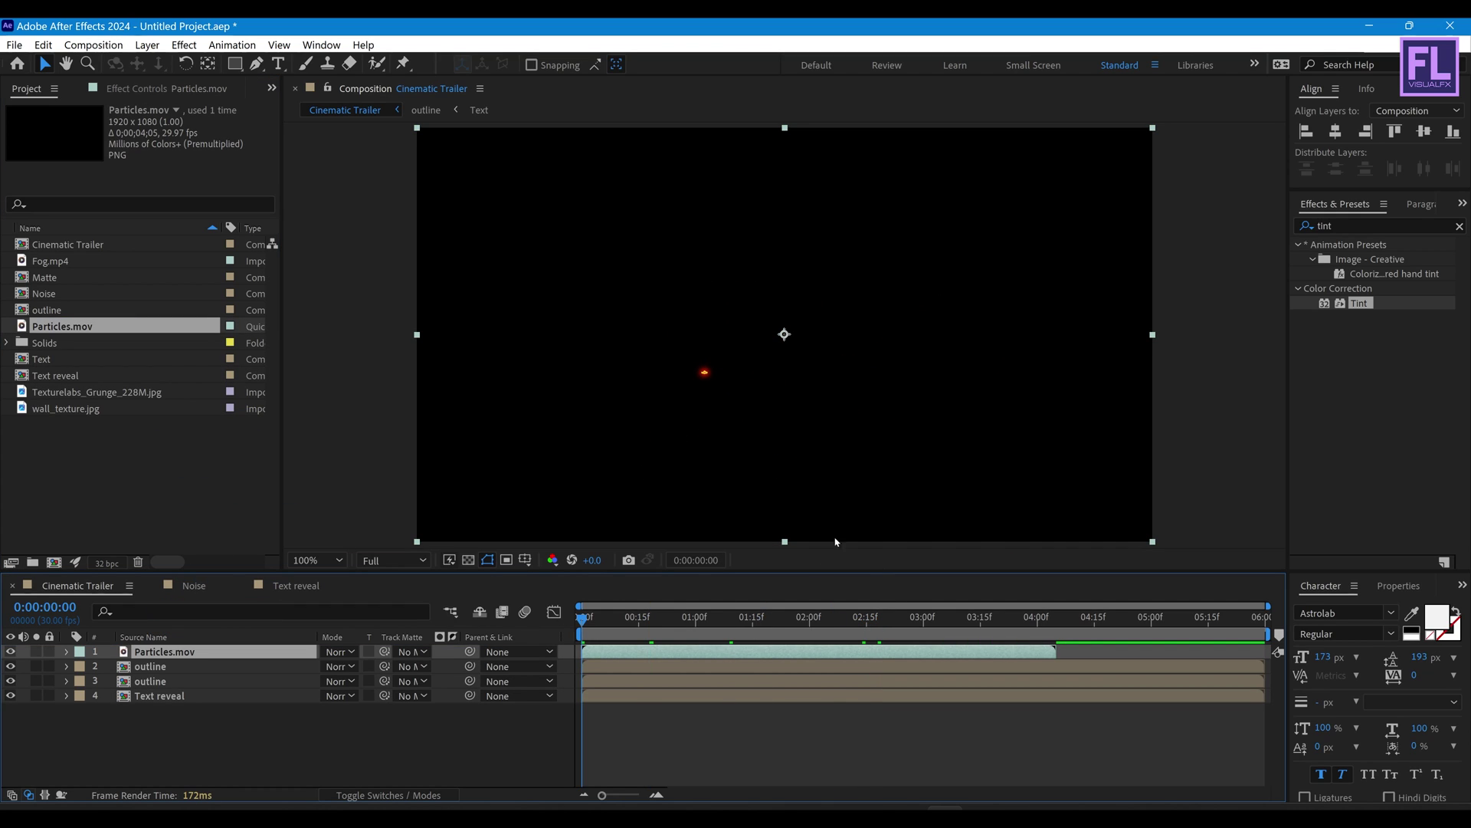
key(space)
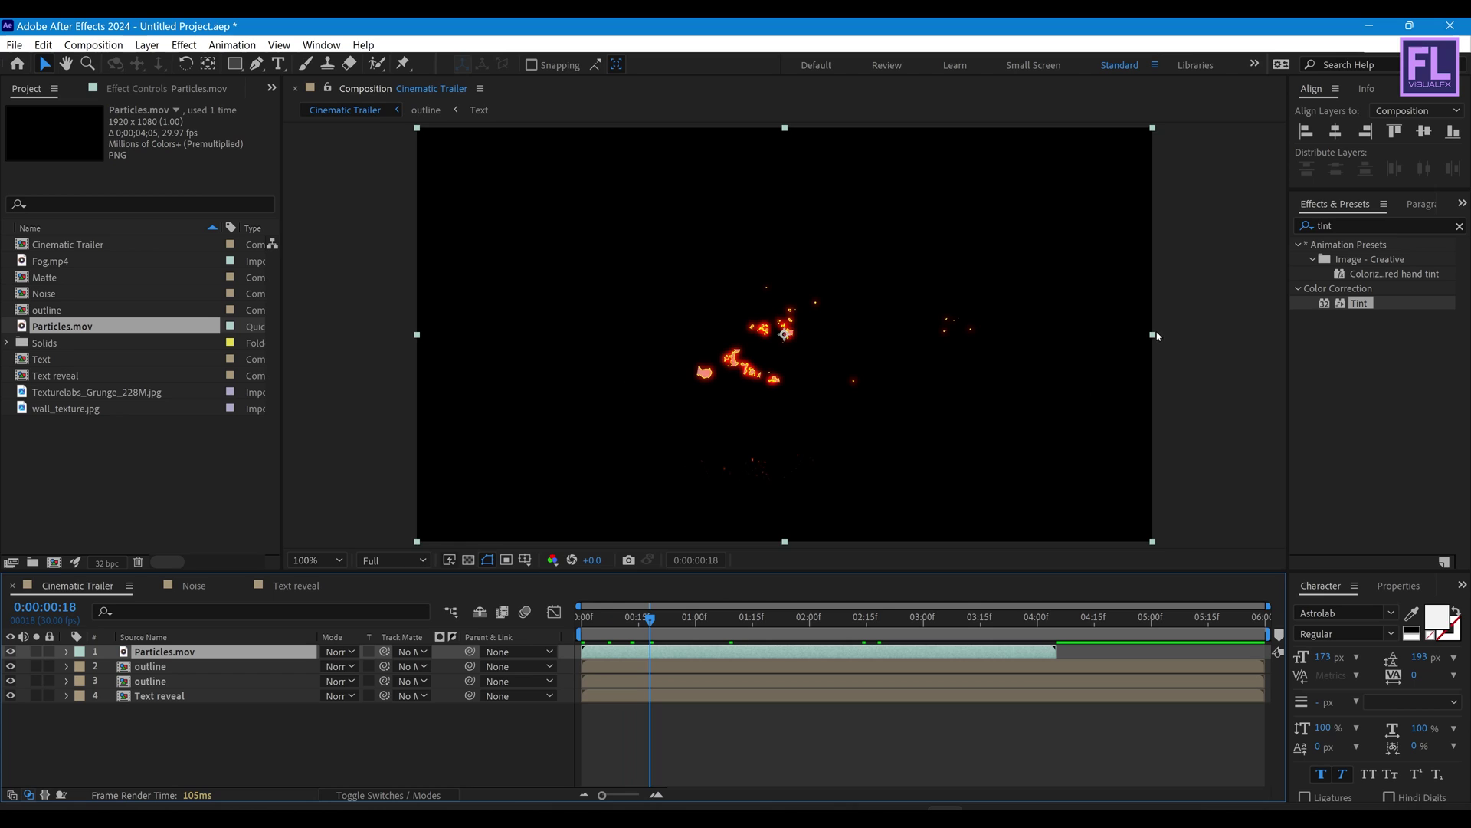
Step: Scale up and raise the particles layer so embers drift above the burning title
drag(1153, 335, 1266, 335)
drag(828, 414, 833, 289)
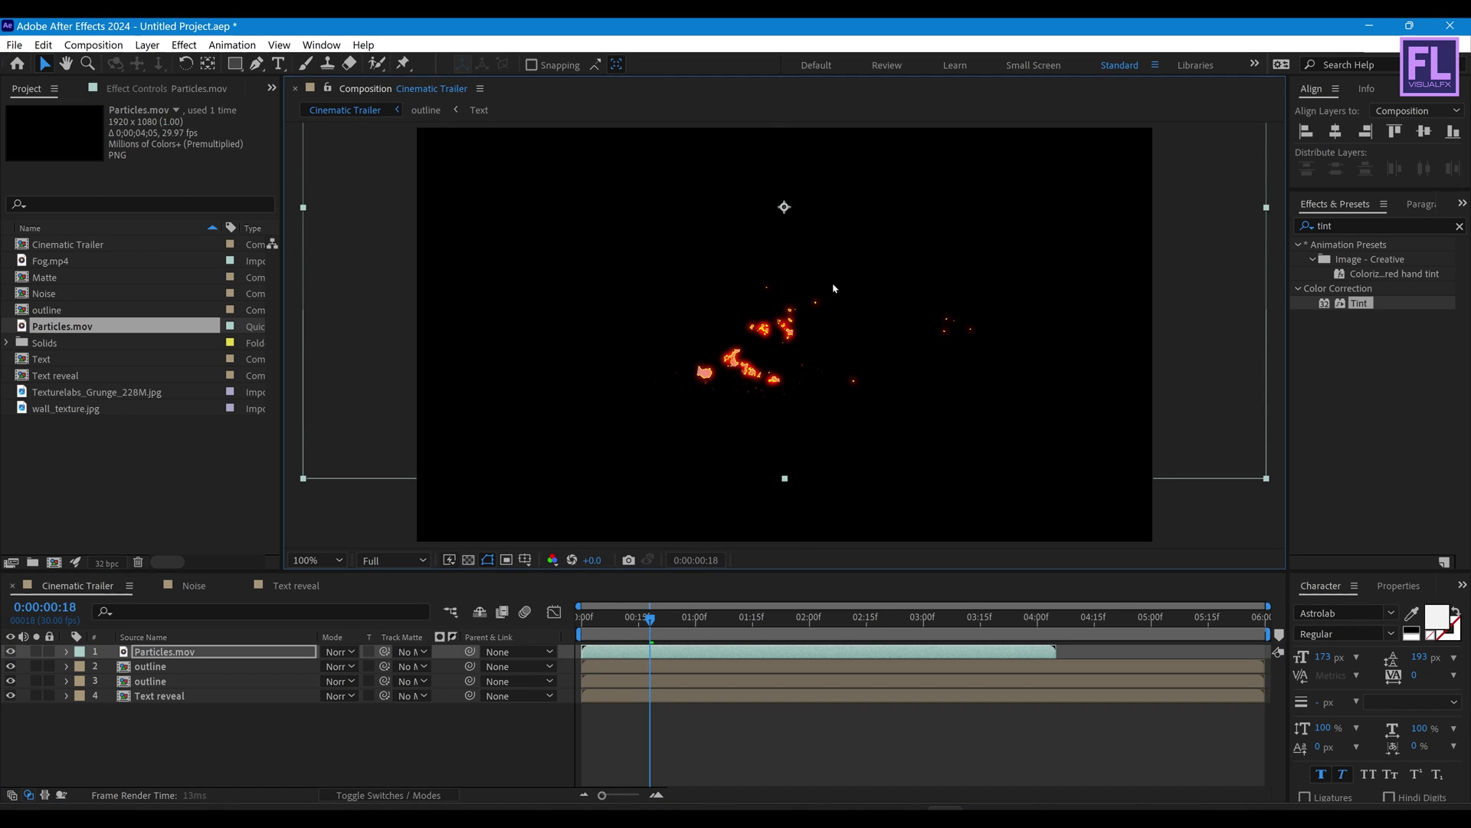
mouse_move(647, 617)
mouse_down()
mouse_move(798, 619)
mouse_move(738, 622)
mouse_up()
key(comma)
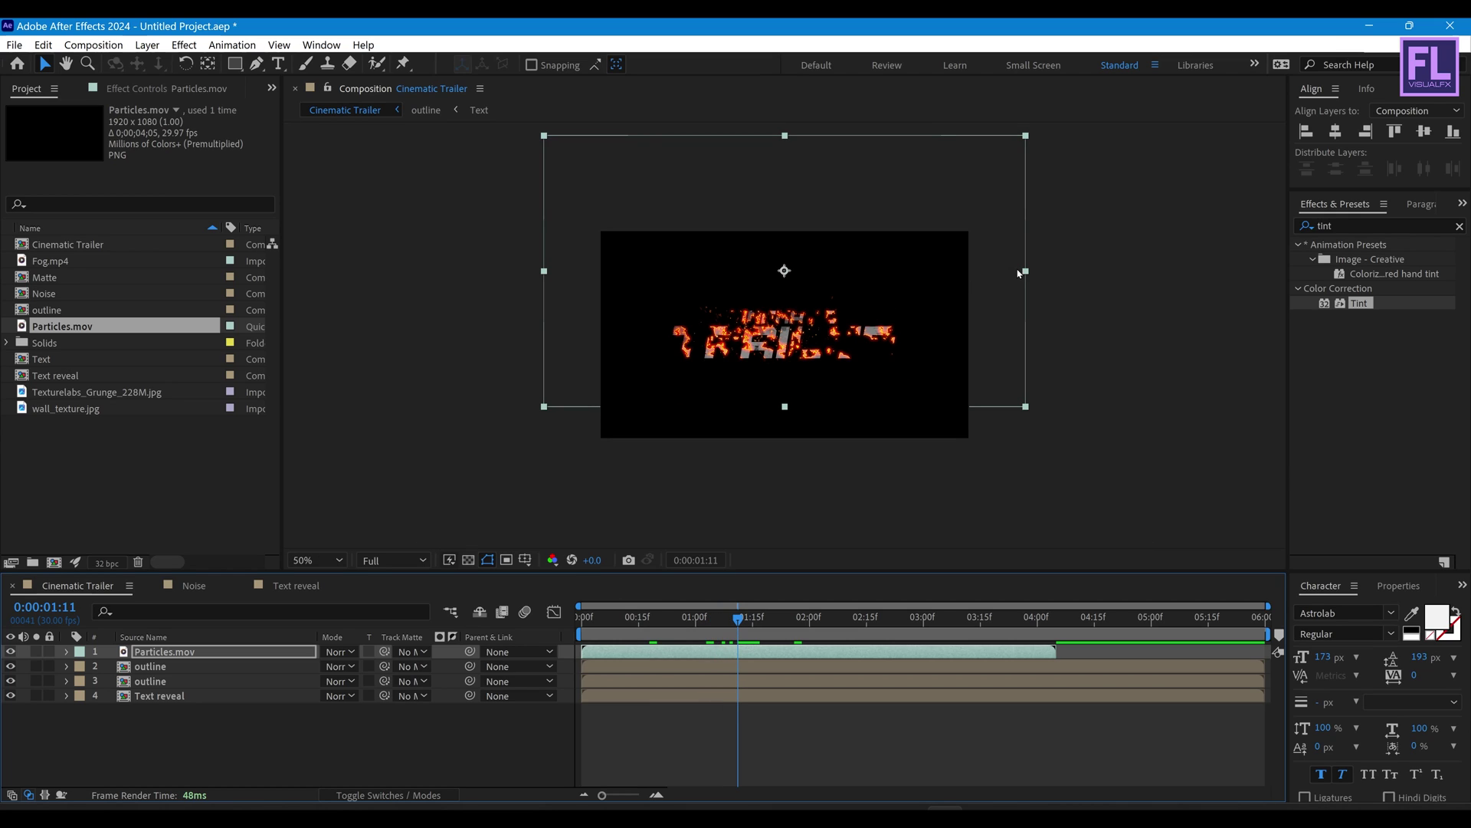
drag(1037, 273, 1066, 273)
click(656, 626)
drag(646, 629, 661, 624)
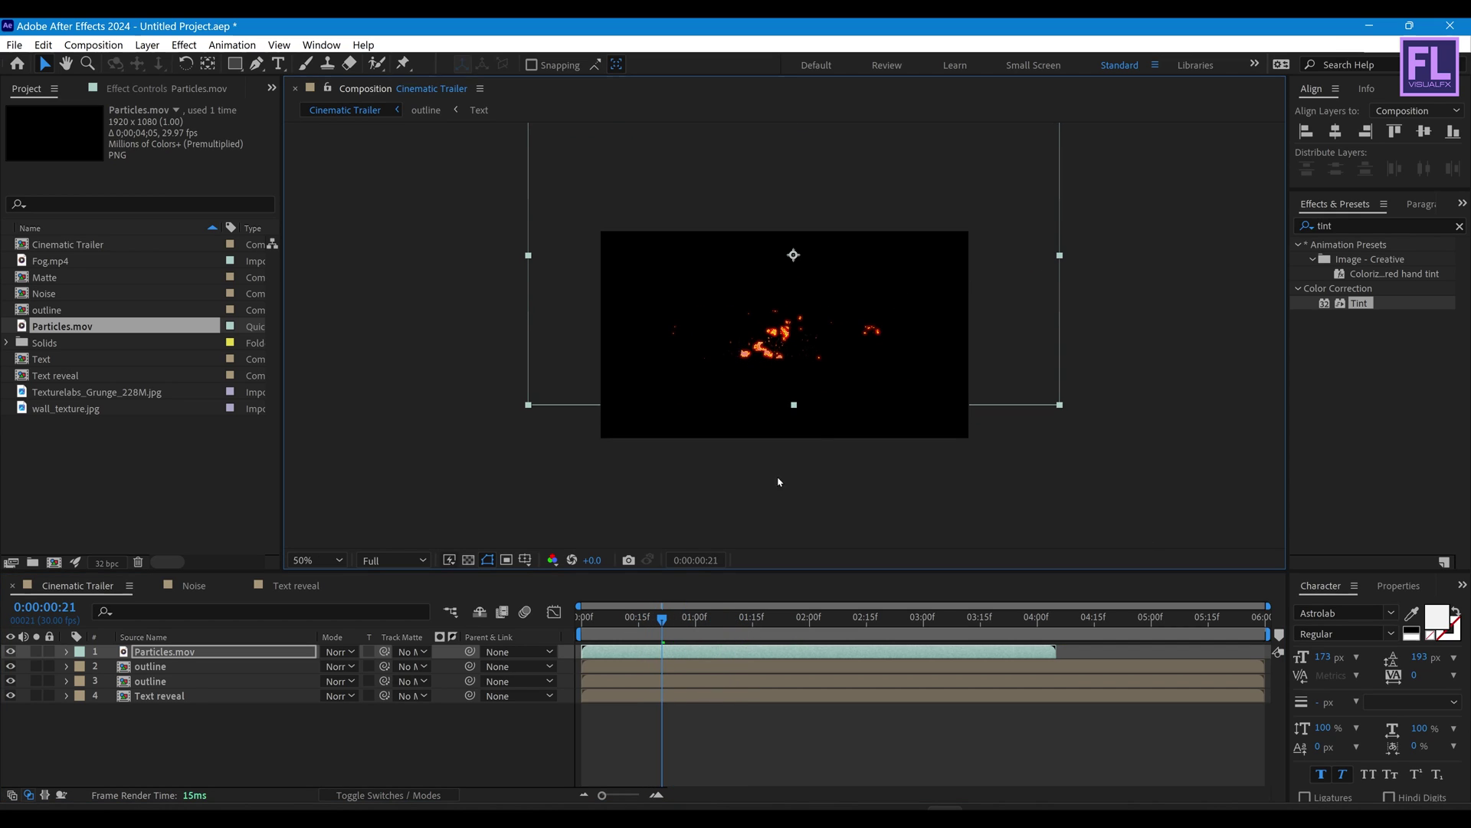
key(Home)
key(period)
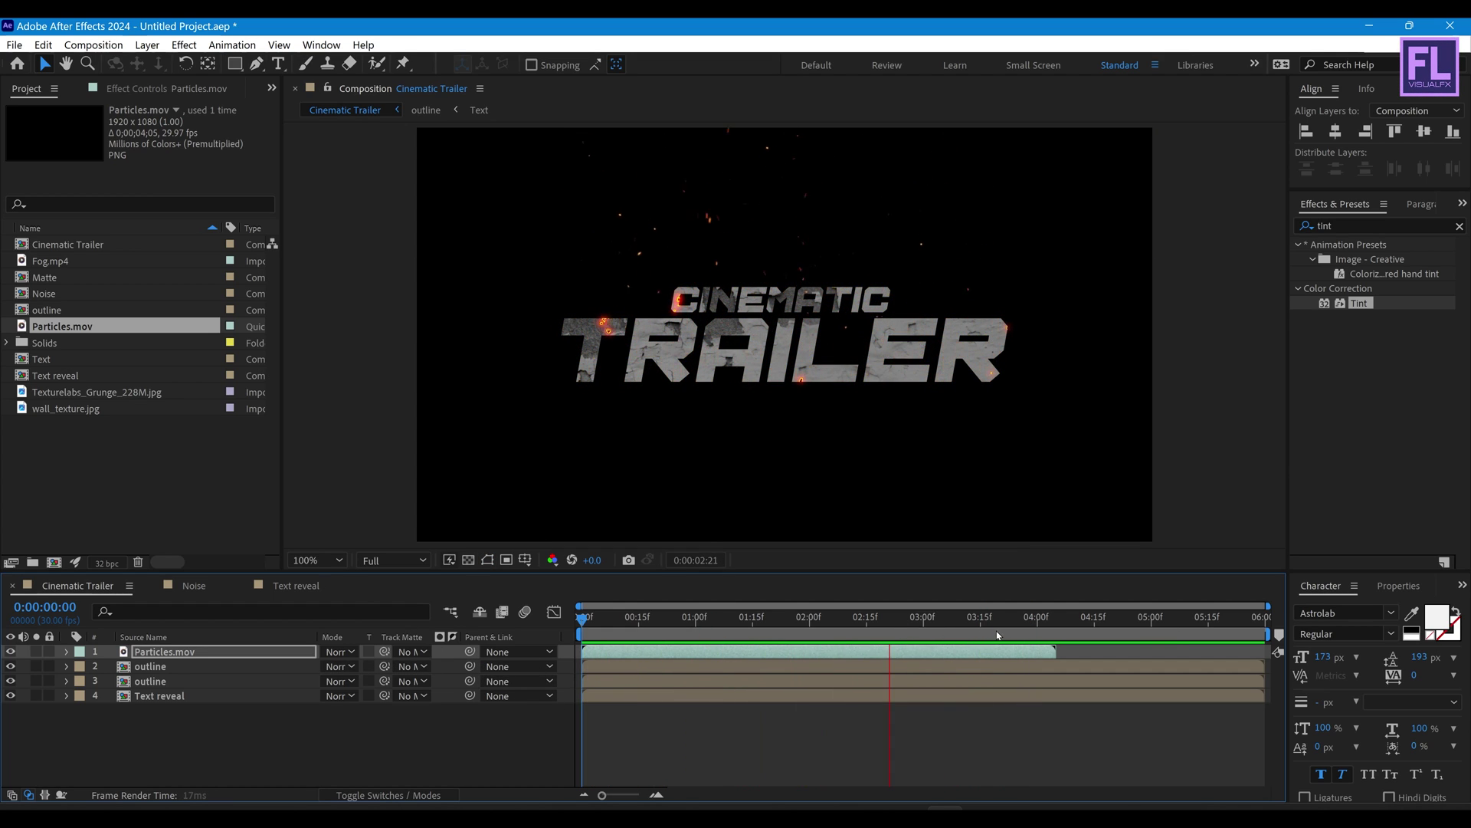
Step: Pre-compose all four title layers into 'Text_burning', keeping Move all attributes
key(space)
click(829, 617)
drag(119, 727, 199, 659)
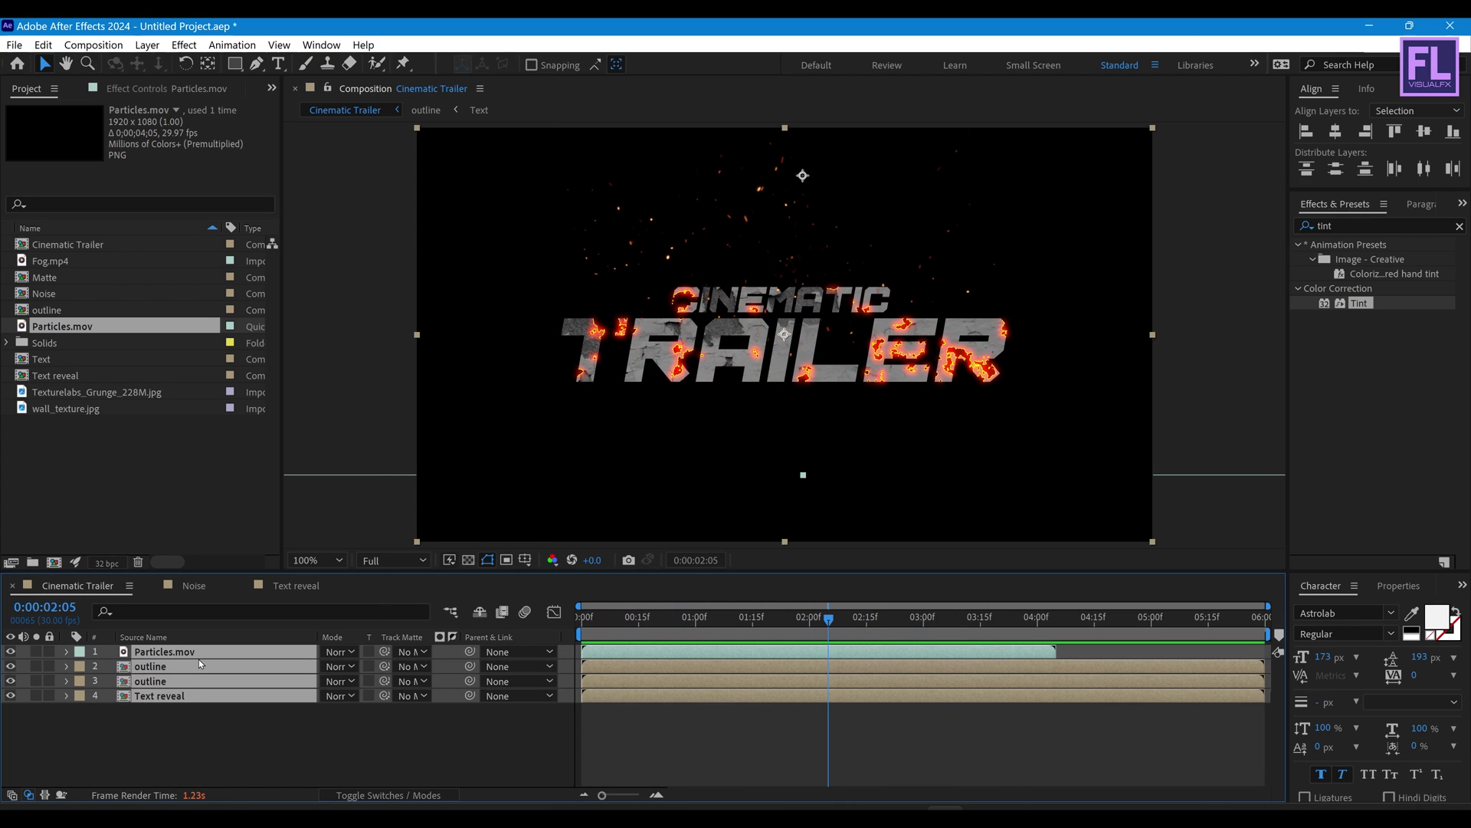
right_click(199, 659)
click(253, 555)
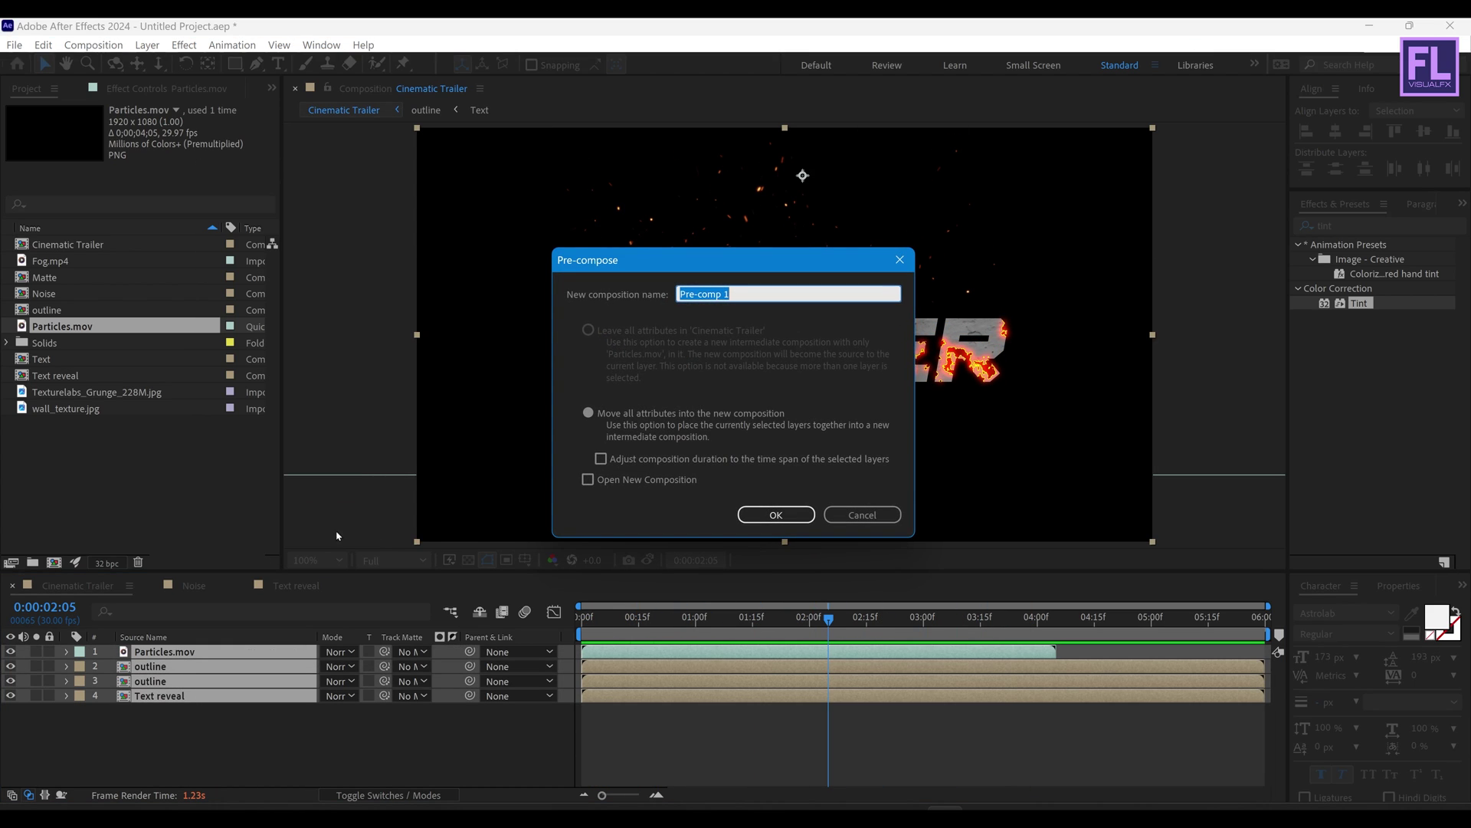
click(657, 417)
drag(747, 249, 550, 330)
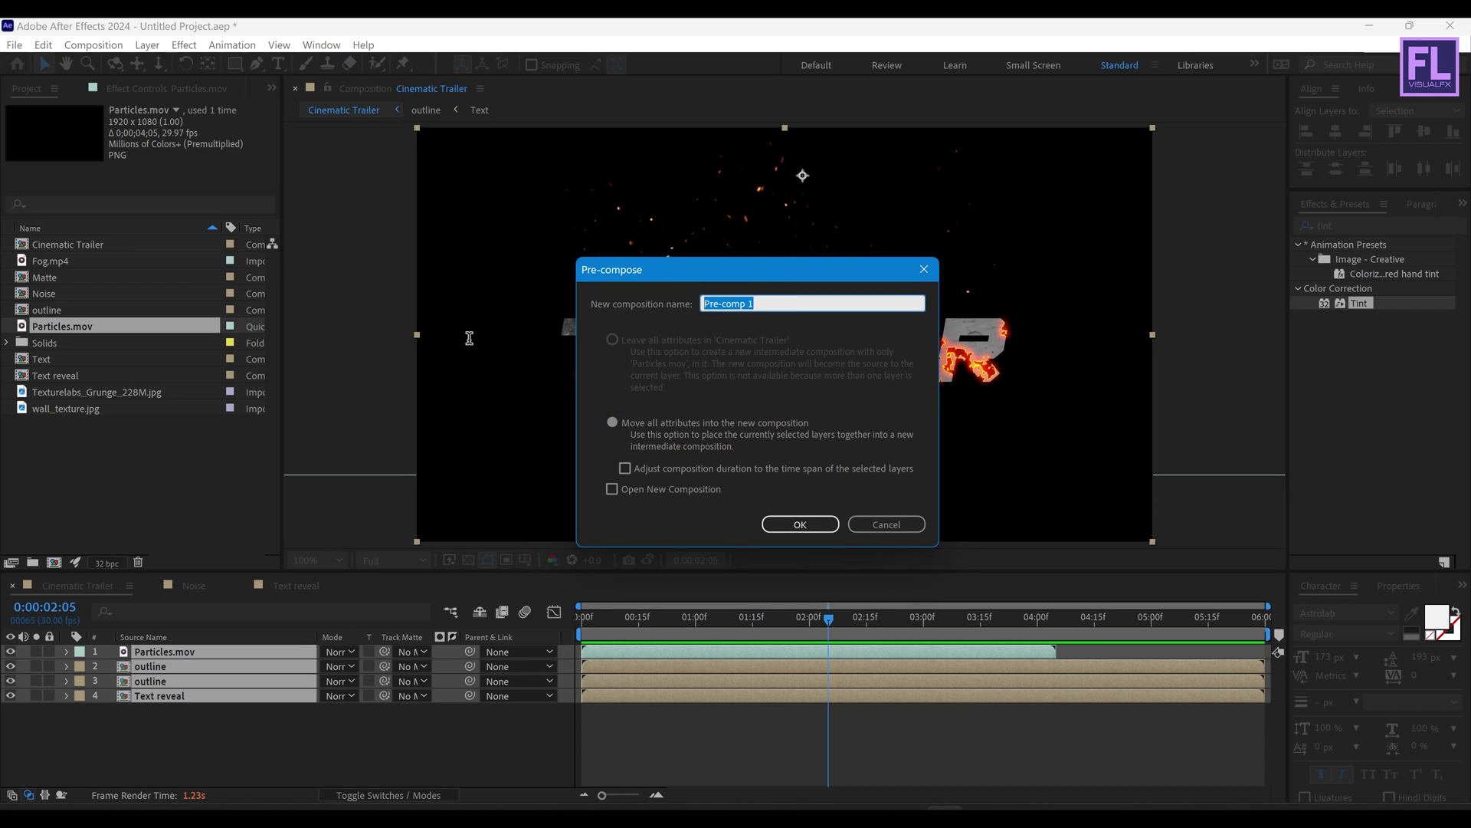
text(Te)
text(g)
click(764, 505)
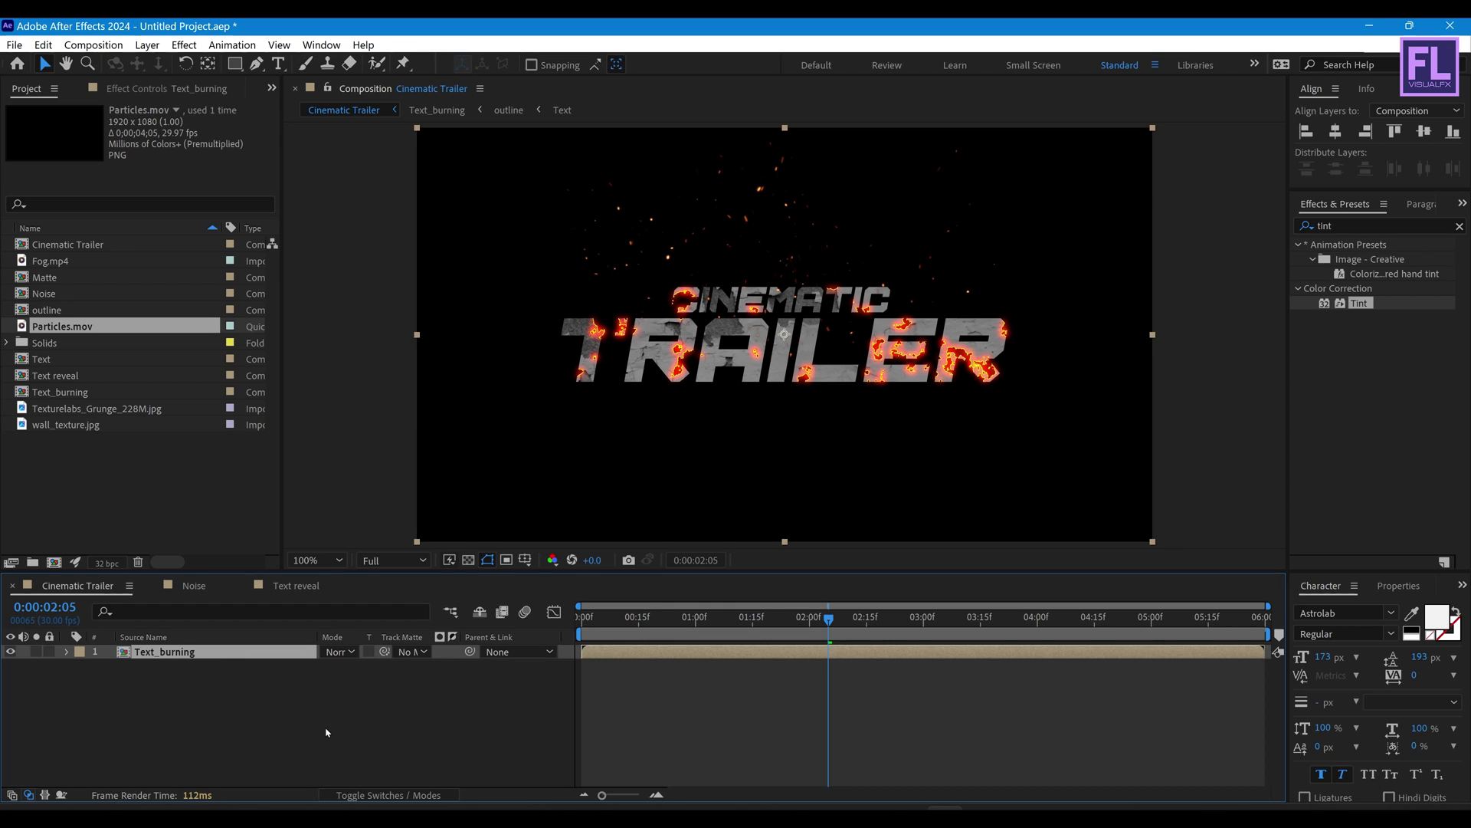
click(389, 795)
Step: Make Text_burning 3D and add Texturelabs_Grunge_228M.jpg below it at 30% opacity
click(417, 651)
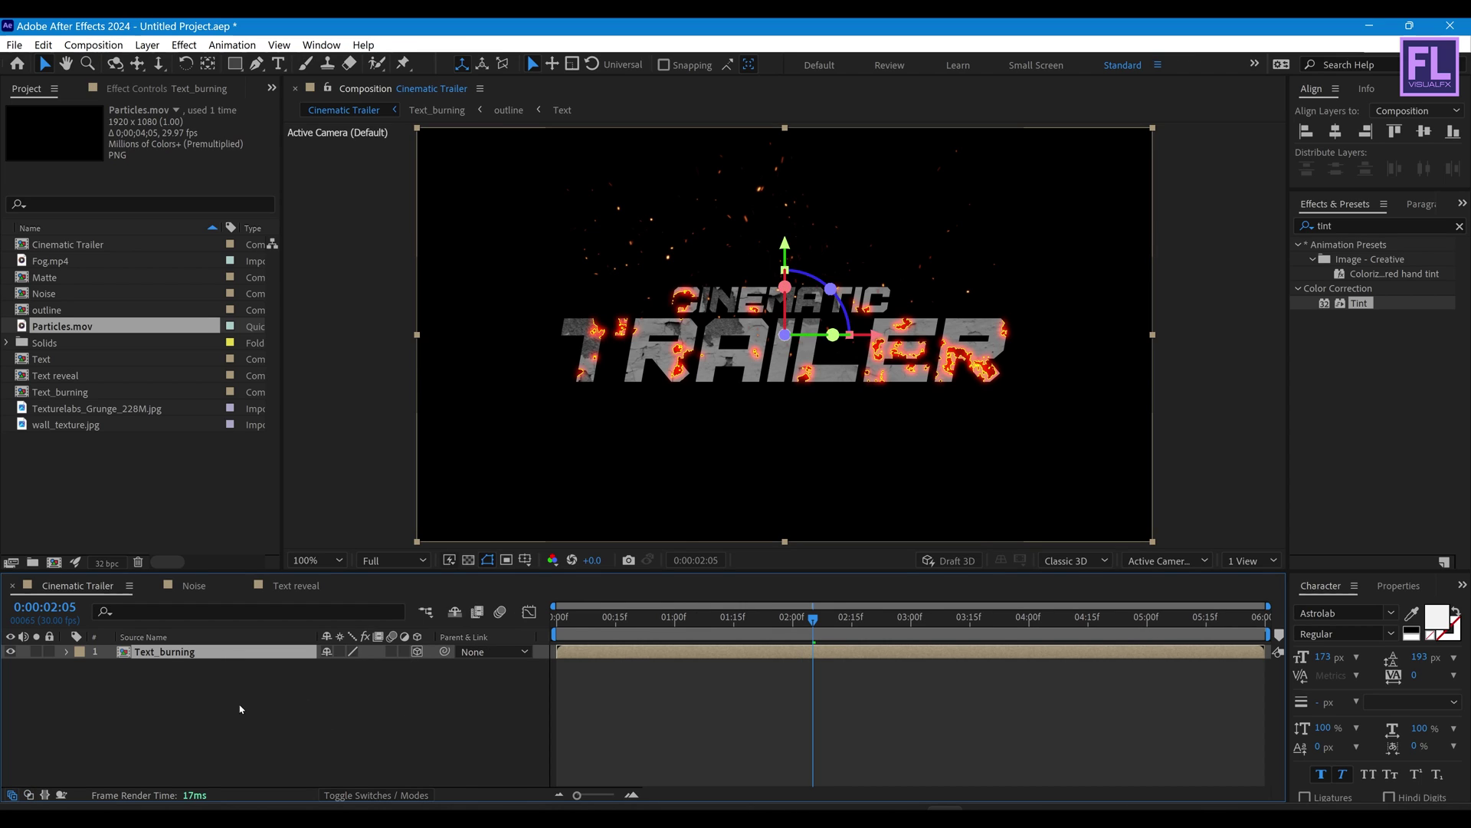
click(204, 726)
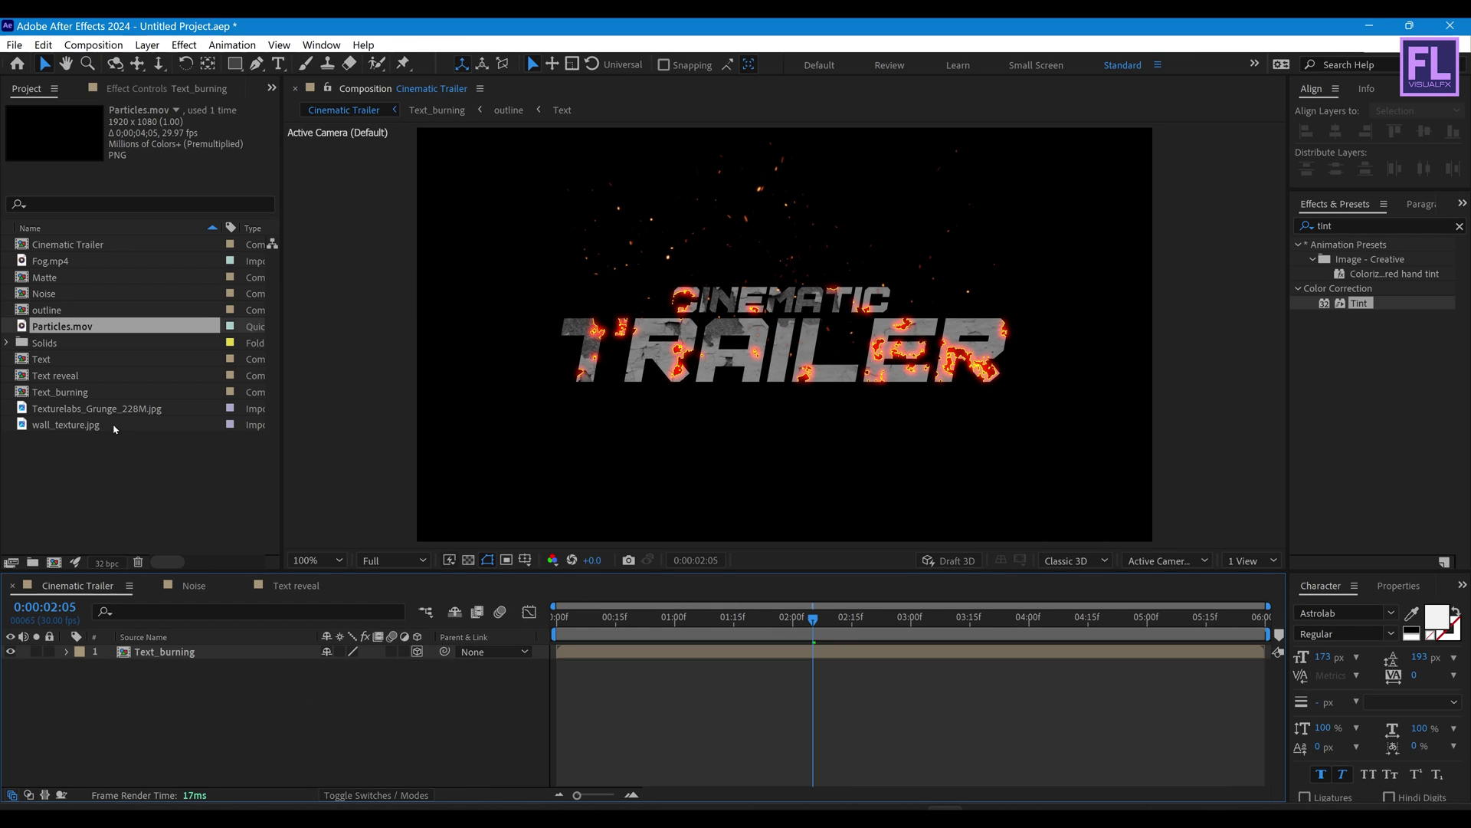
click(78, 412)
drag(148, 529, 188, 702)
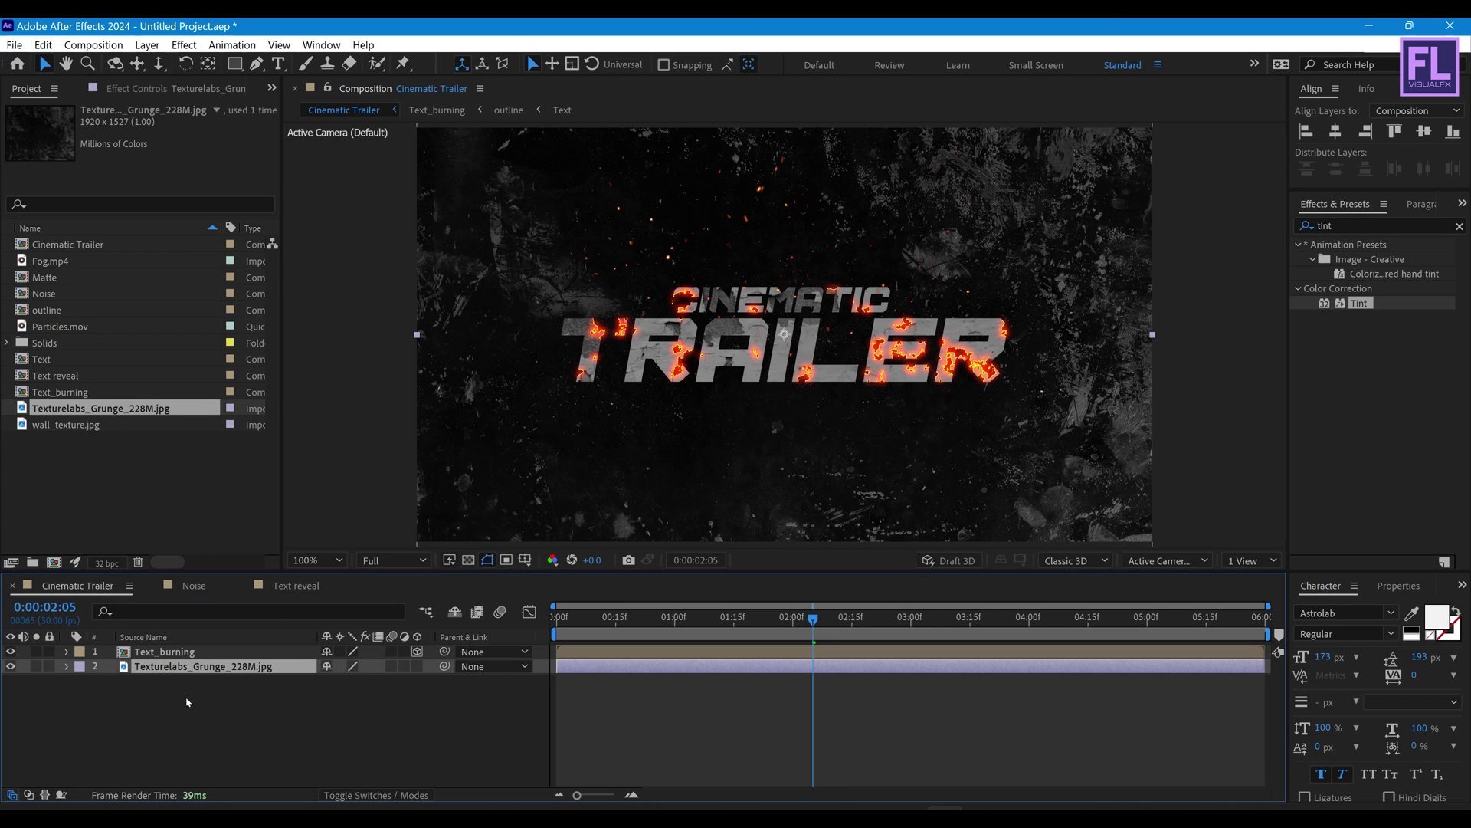
key(t)
key(Return)
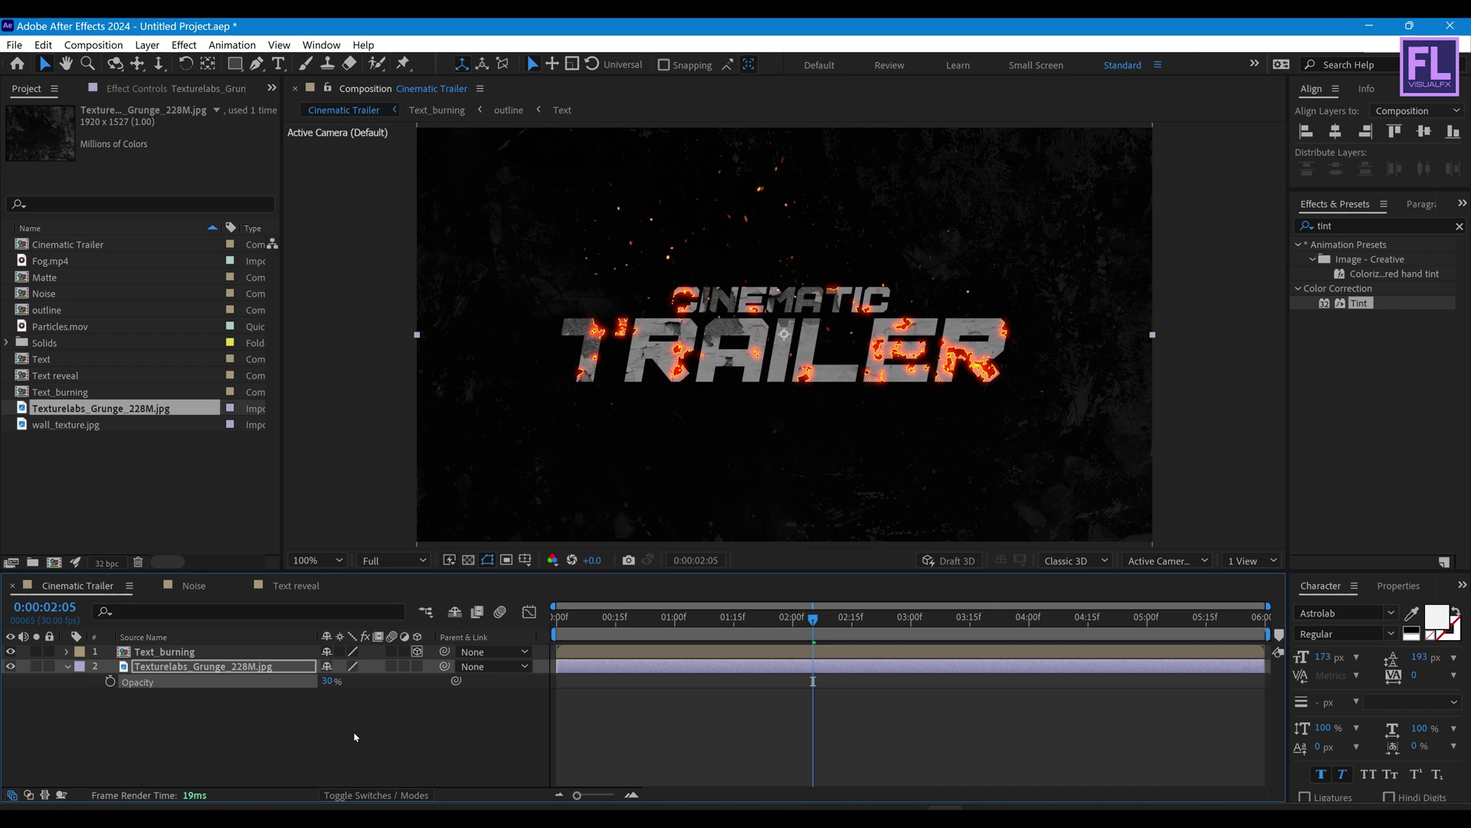
click(68, 666)
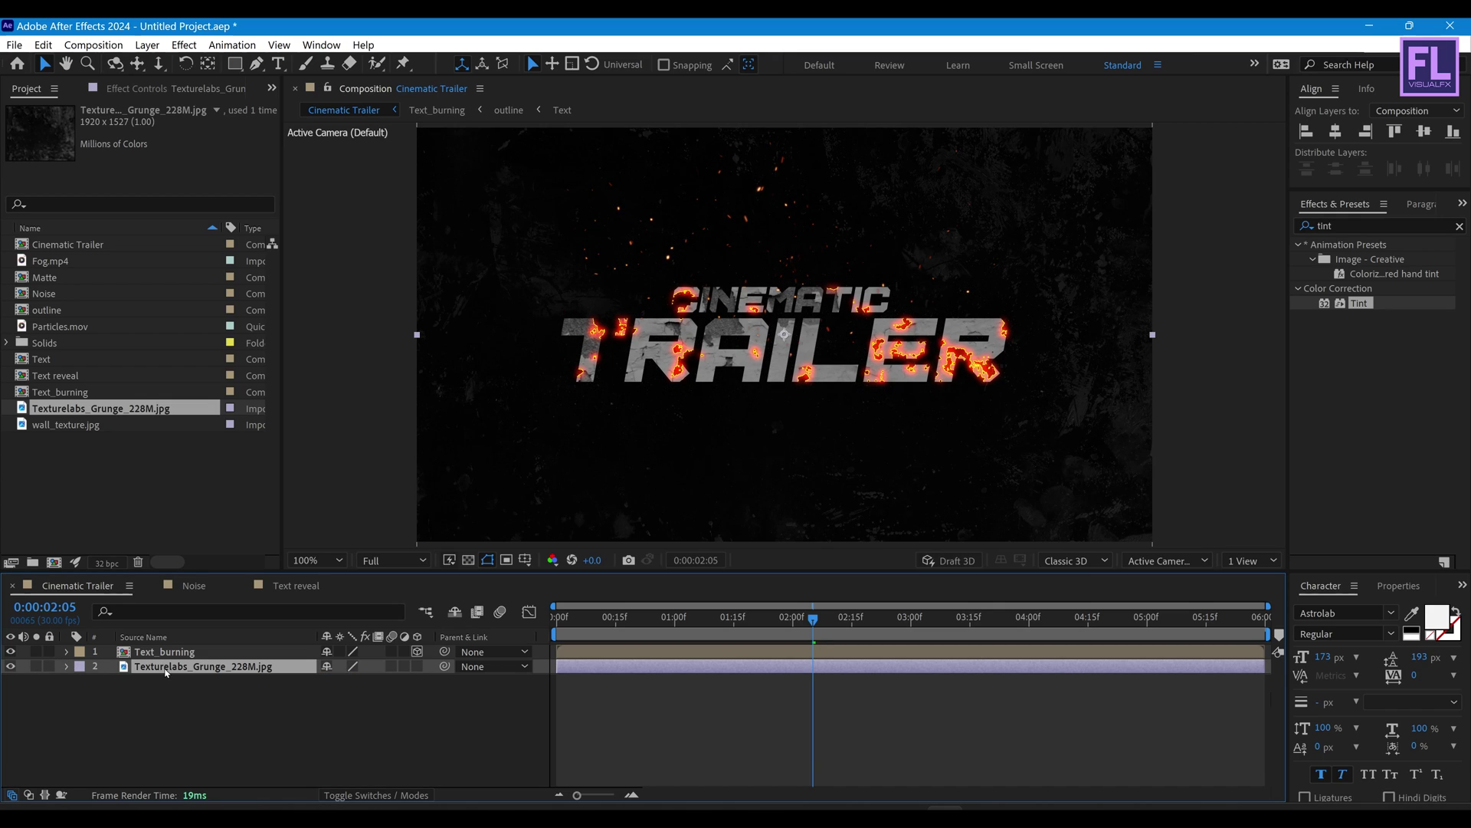
Step: Make the grunge texture 3D, push it to Z 1320 and scale it up
click(417, 666)
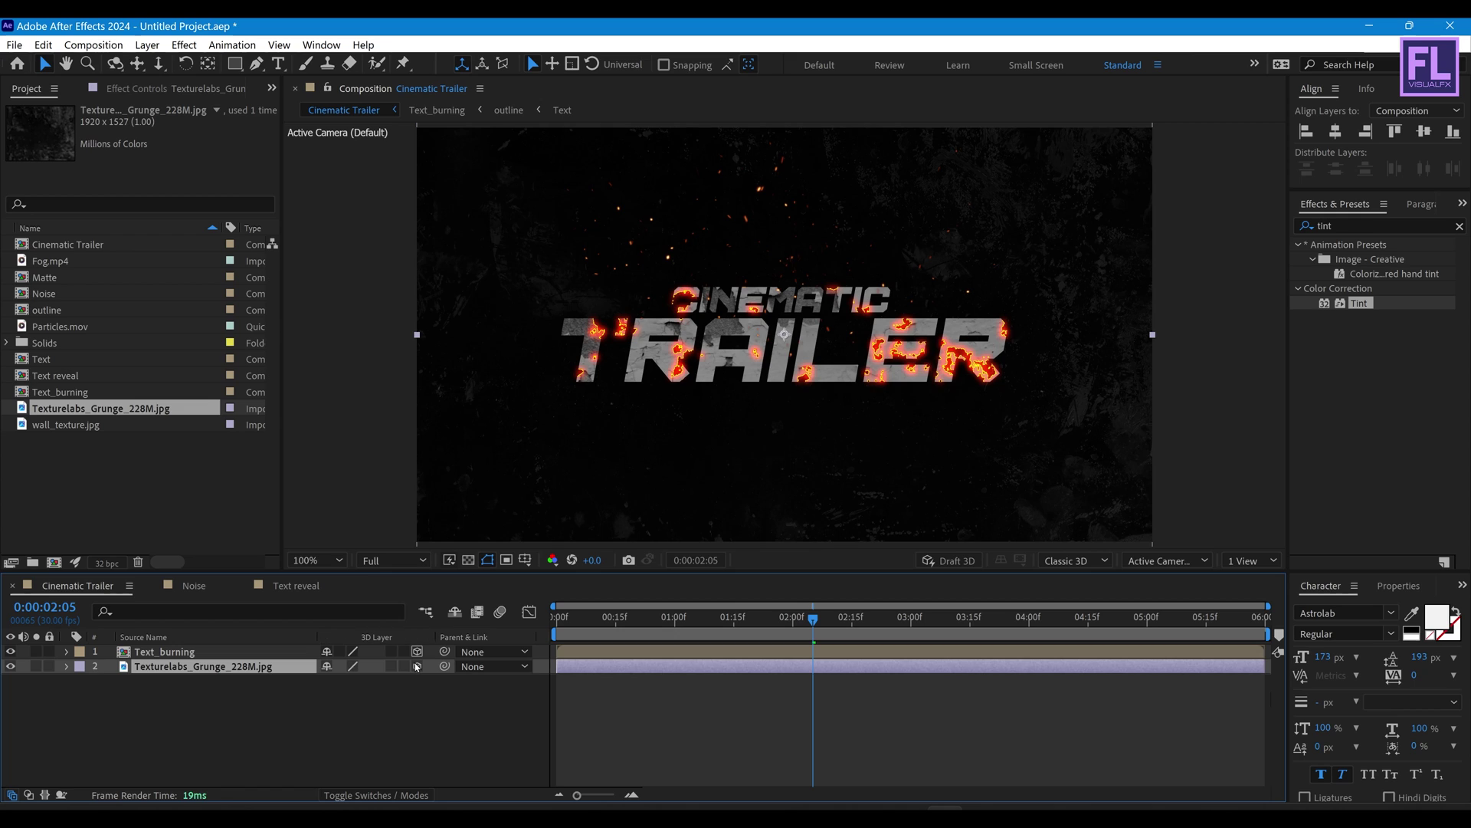
click(198, 669)
key(p)
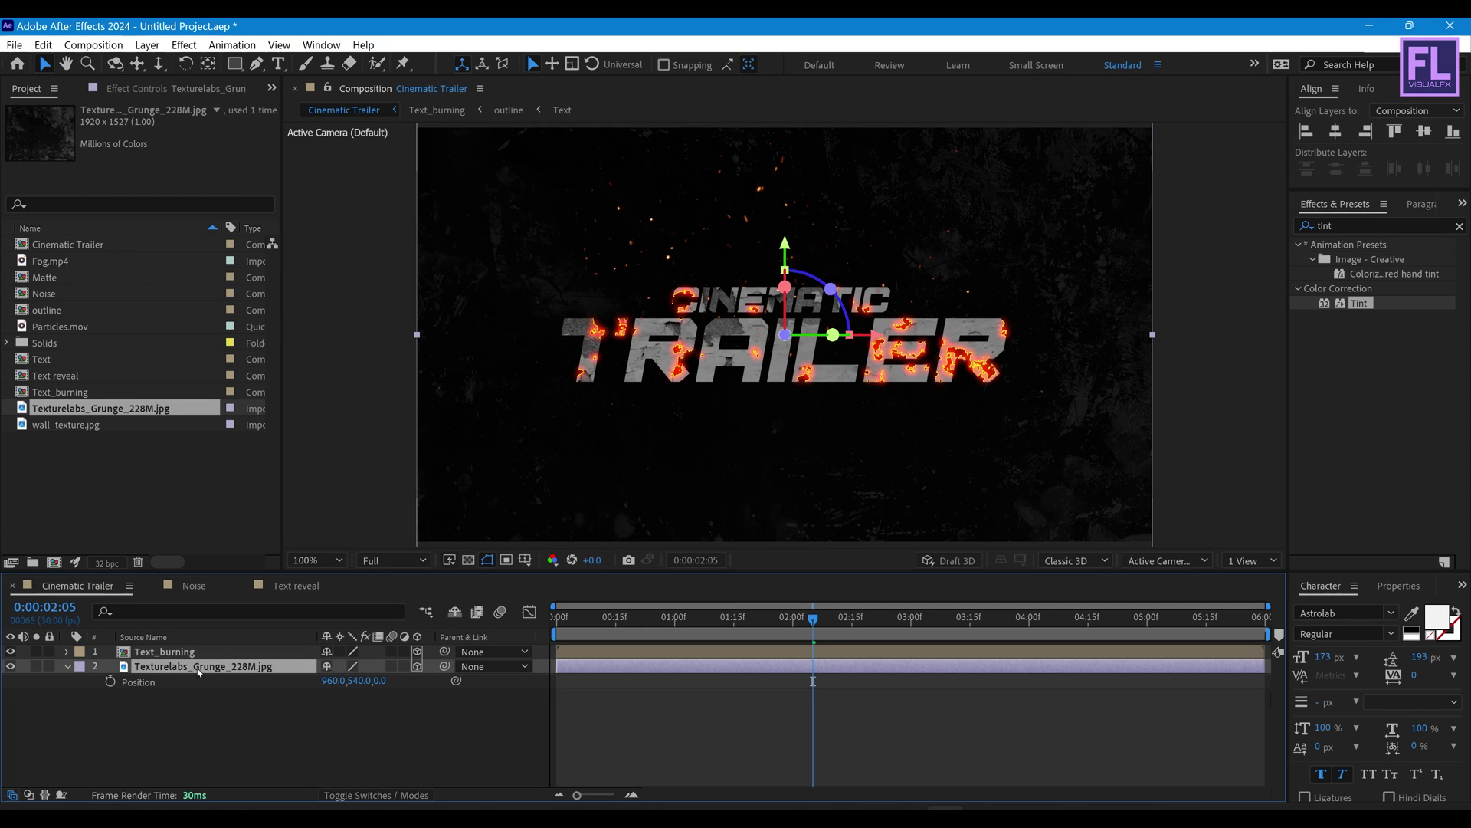
mouse_move(379, 680)
mouse_down()
mouse_move(1101, 594)
mouse_move(1380, 597)
mouse_move(192, 679)
mouse_move(406, 680)
mouse_up()
click(1120, 340)
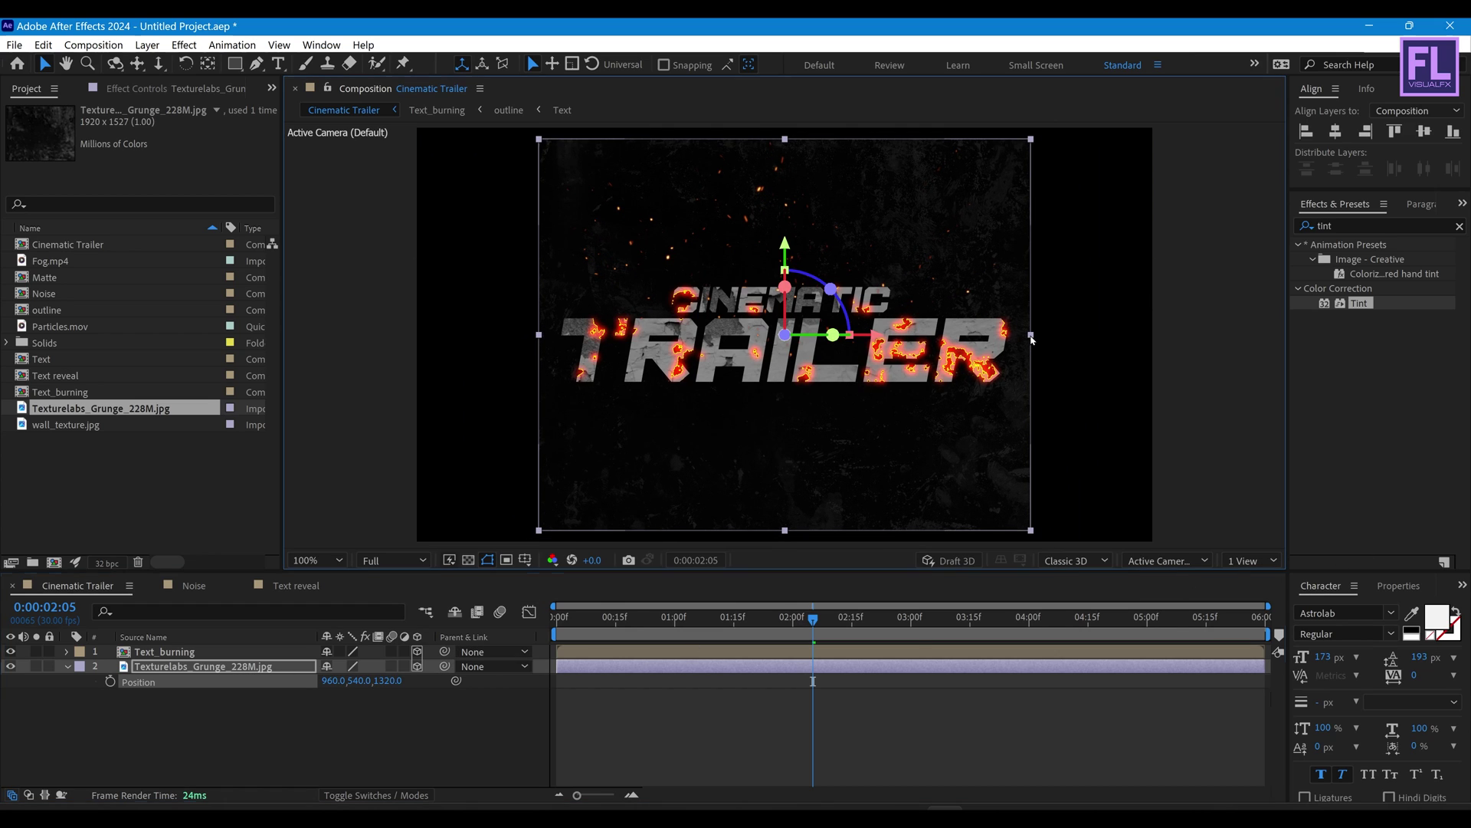
drag(1059, 334, 1165, 341)
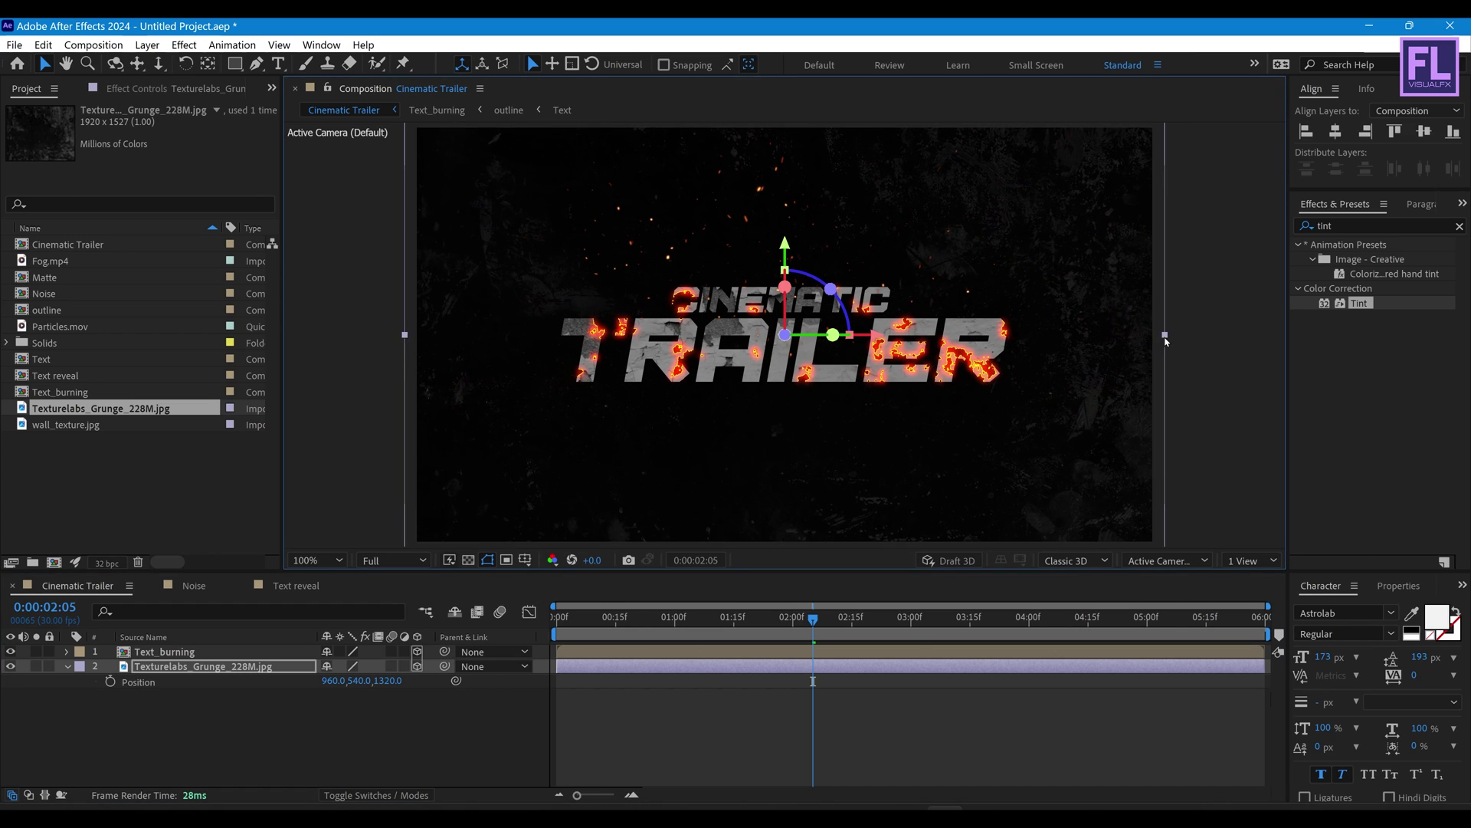
click(42, 512)
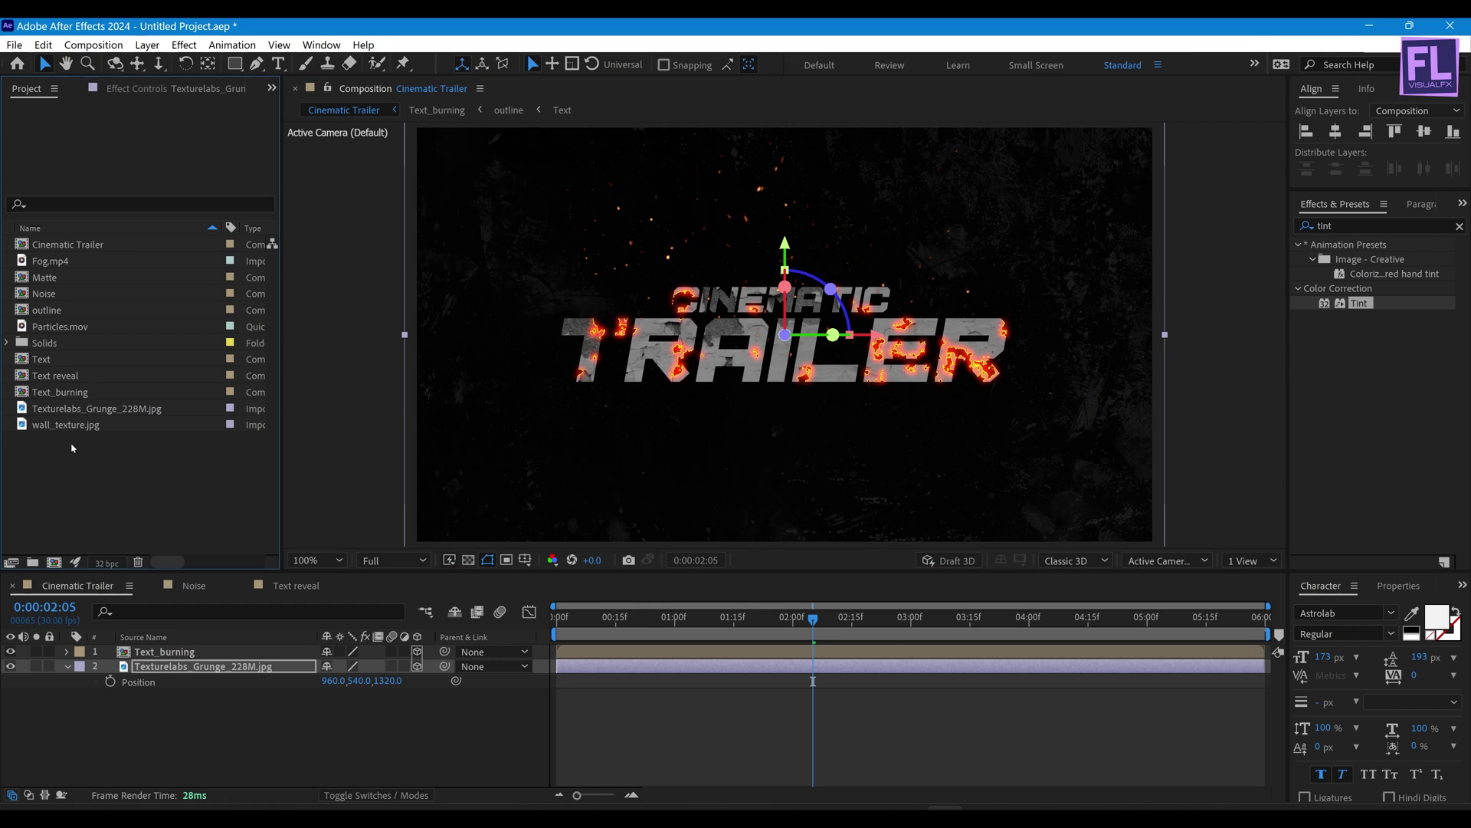
click(44, 261)
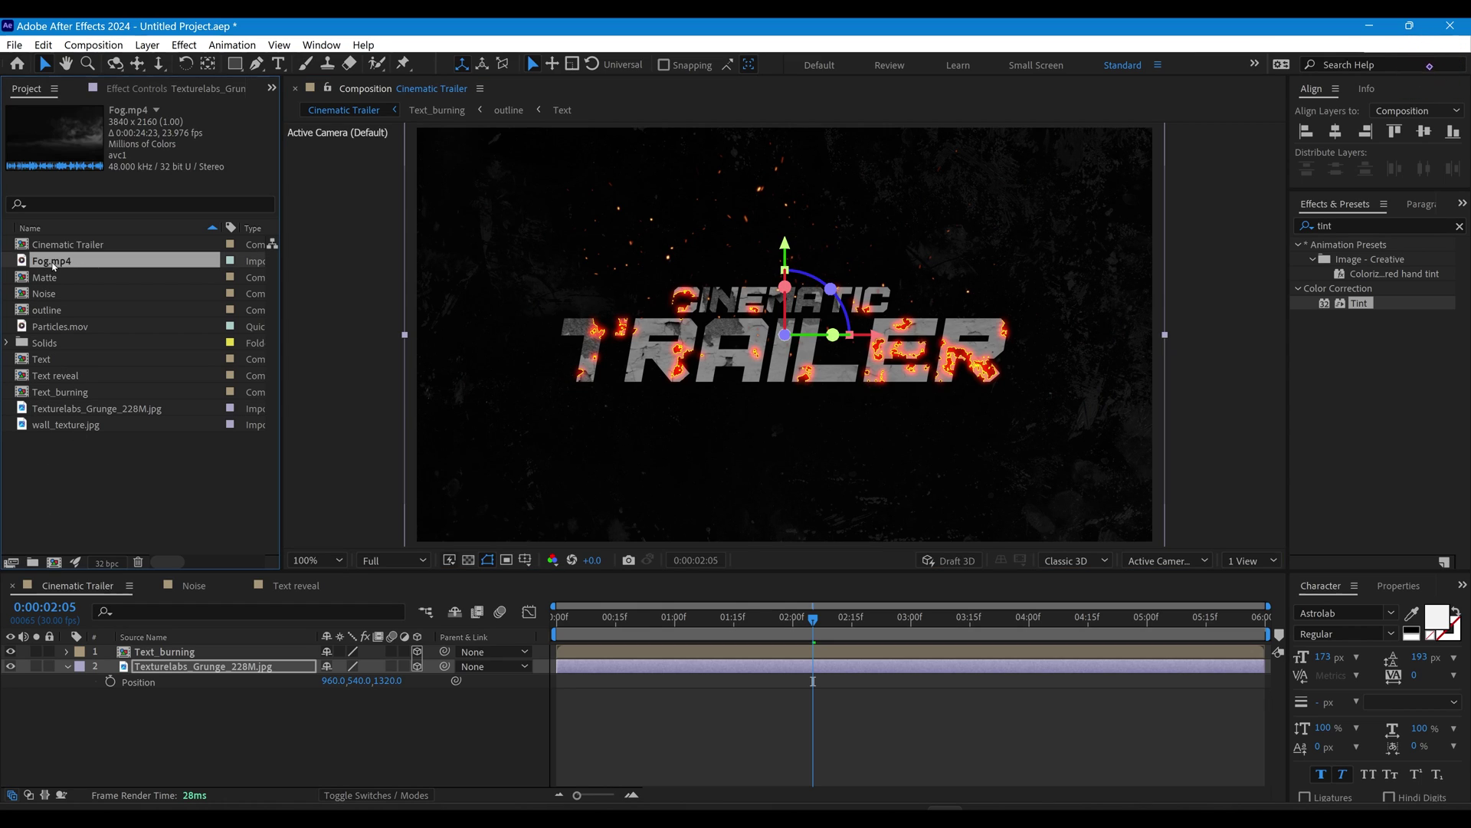
Step: Insert Fog.mp4 between Text_burning and the grunge texture in Screen mode, as a 3D layer
drag(51, 261, 99, 661)
click(68, 682)
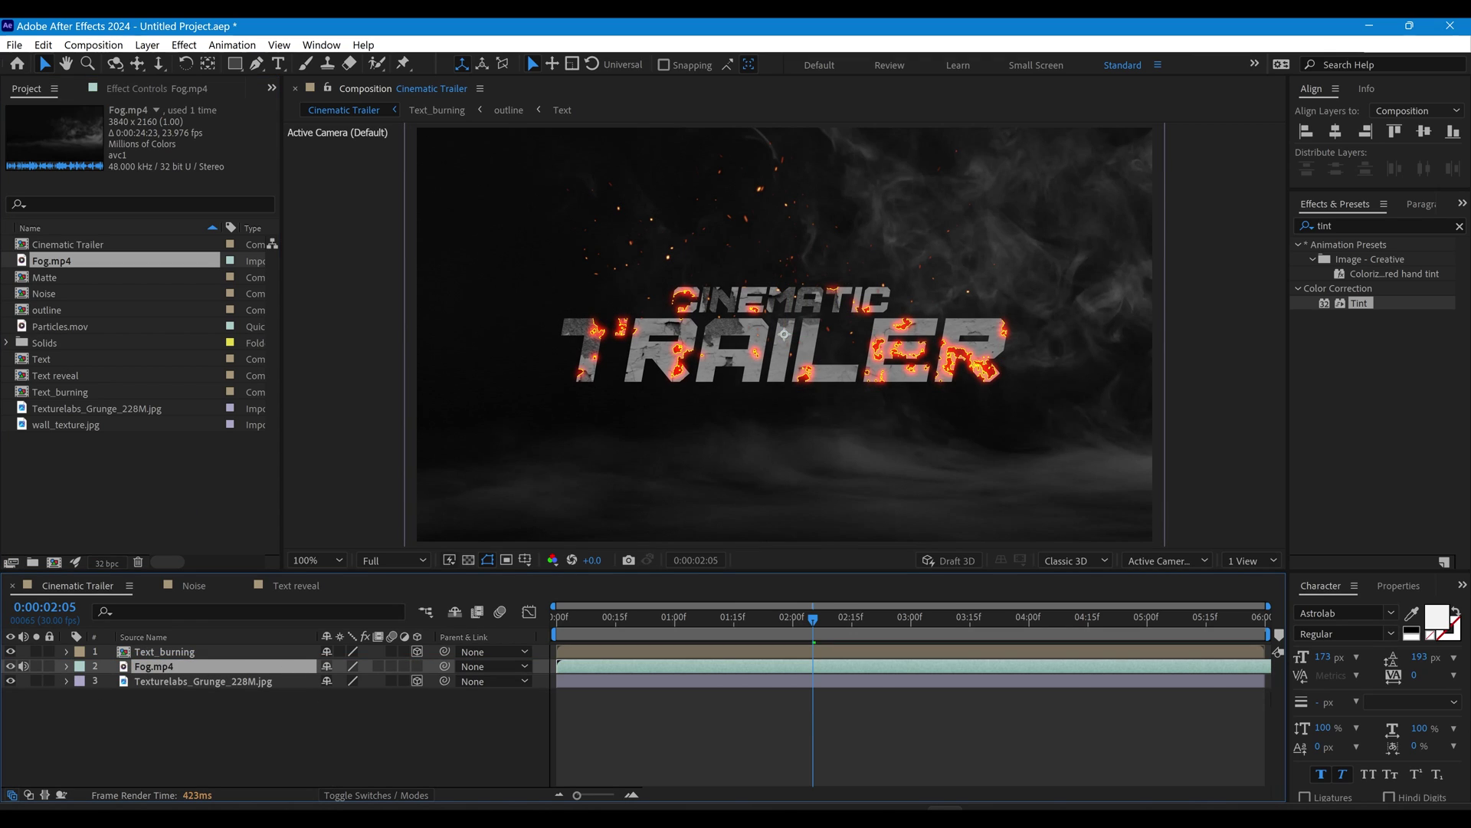
click(376, 794)
click(340, 666)
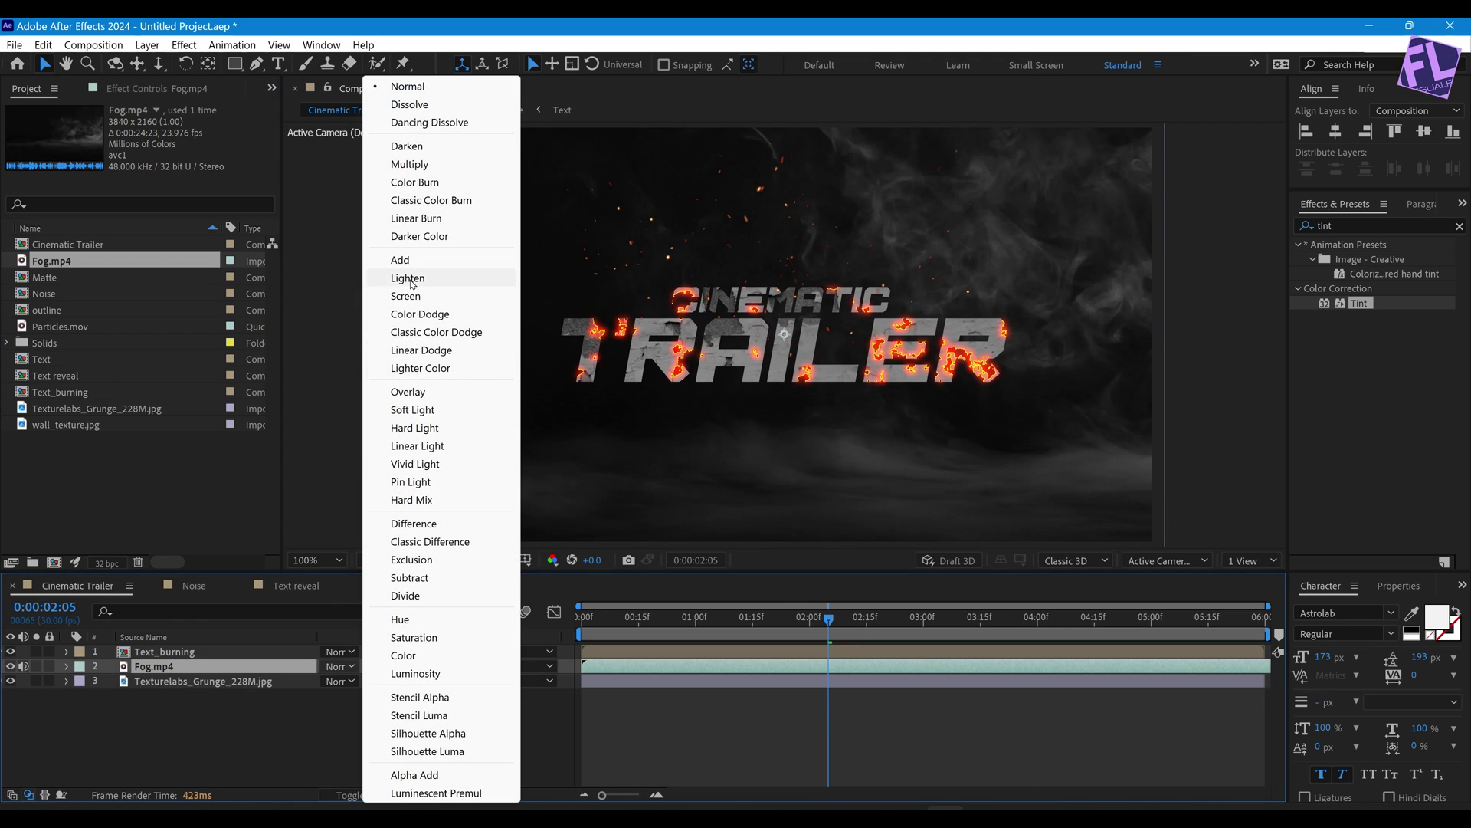
click(406, 296)
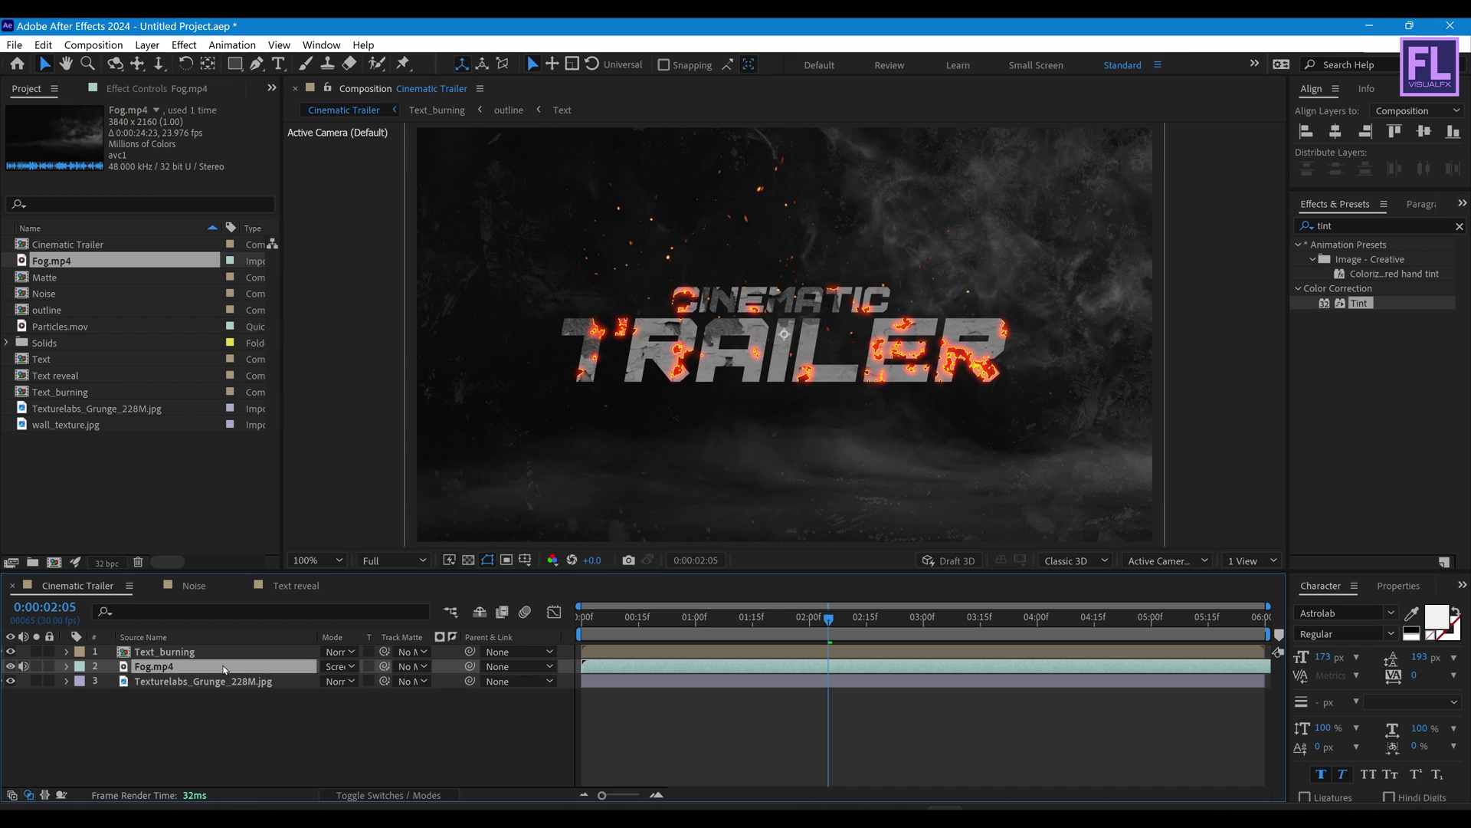
click(388, 795)
click(417, 666)
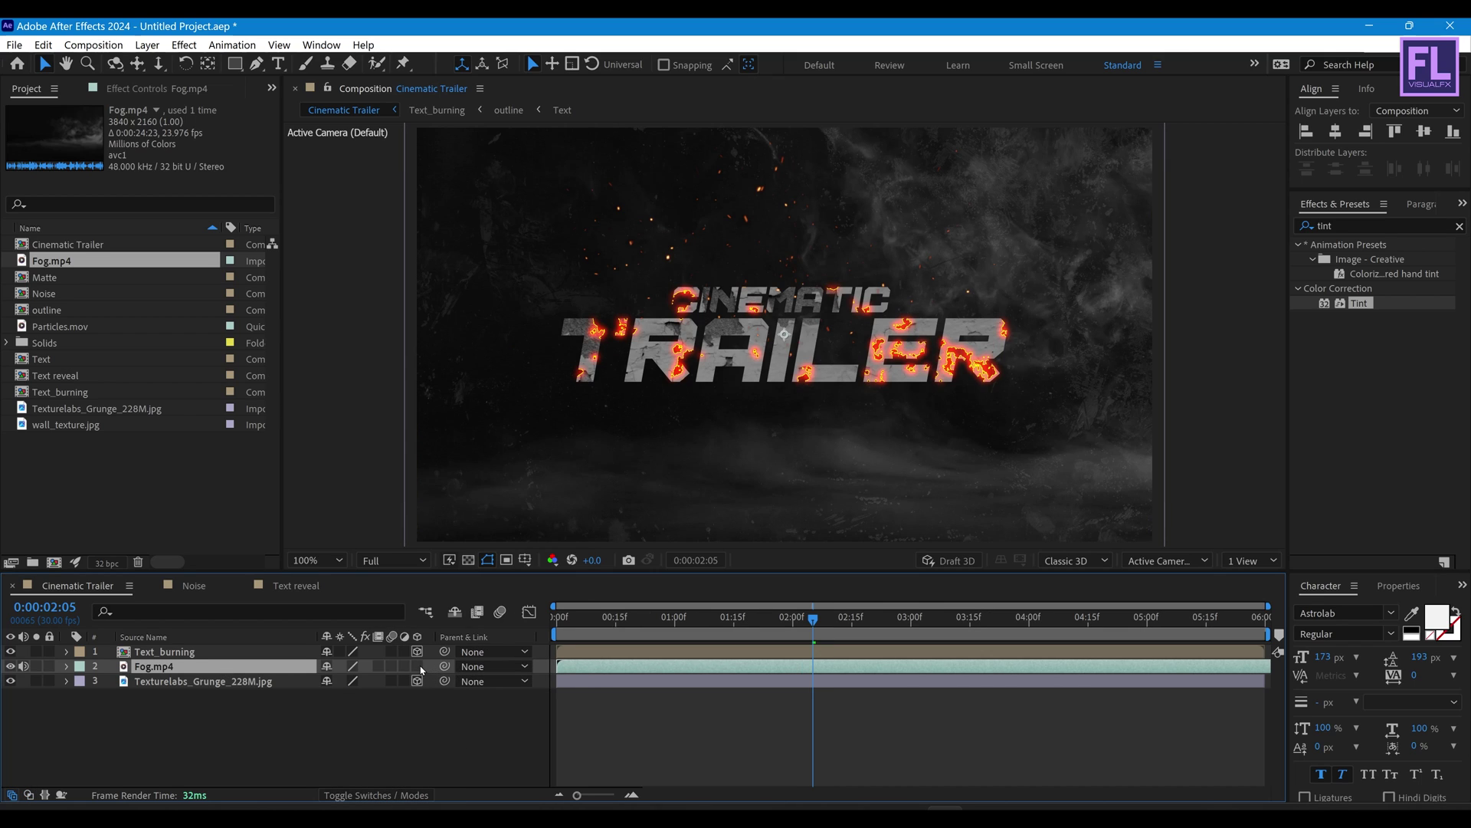
mouse_move(732, 619)
mouse_down()
mouse_move(650, 619)
mouse_move(815, 619)
mouse_move(735, 619)
mouse_up()
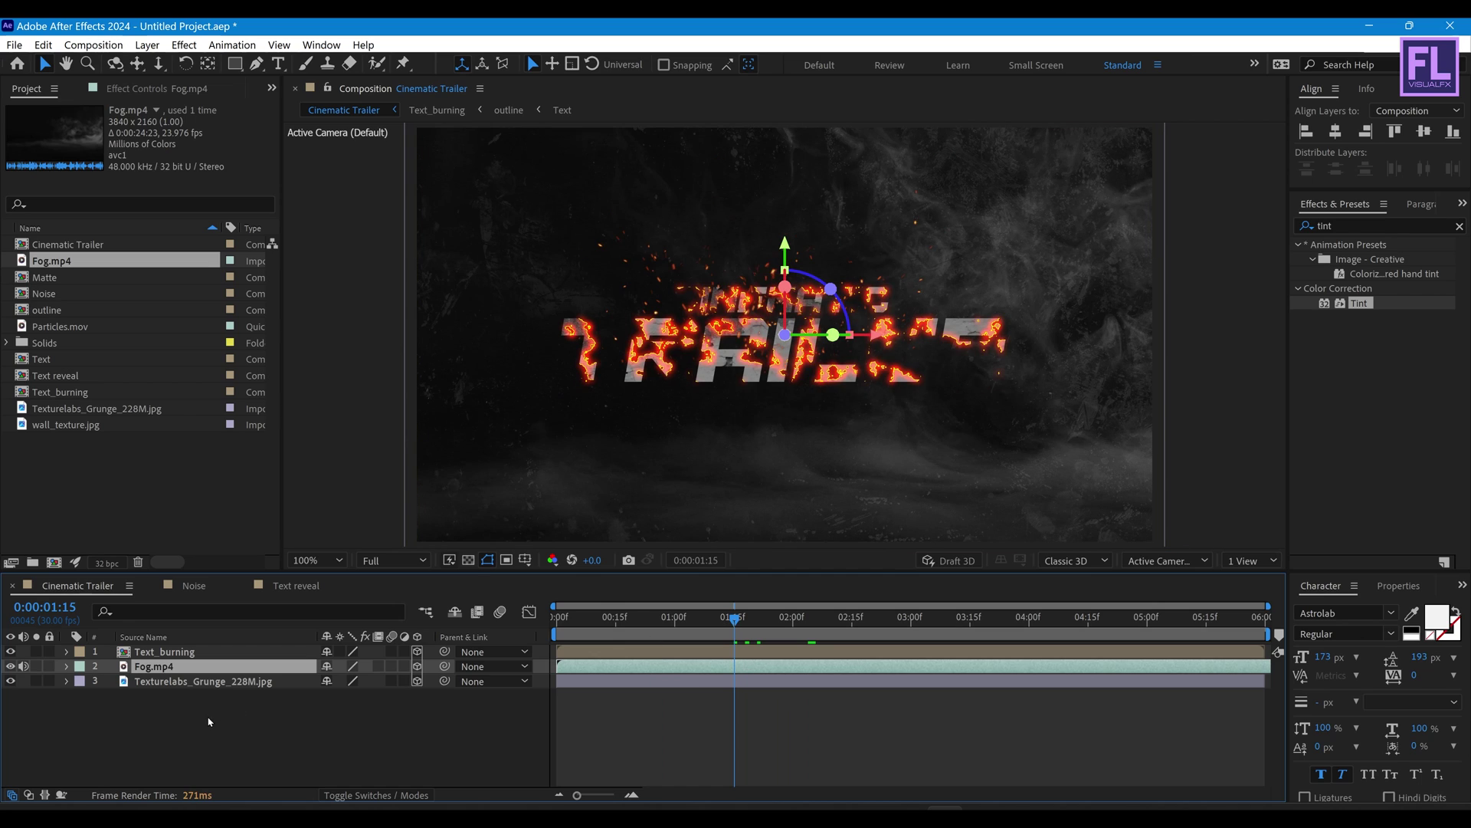
Step: Add an adjustment layer above all layers and apply Curves to it
right_click(128, 730)
mouse_move(190, 529)
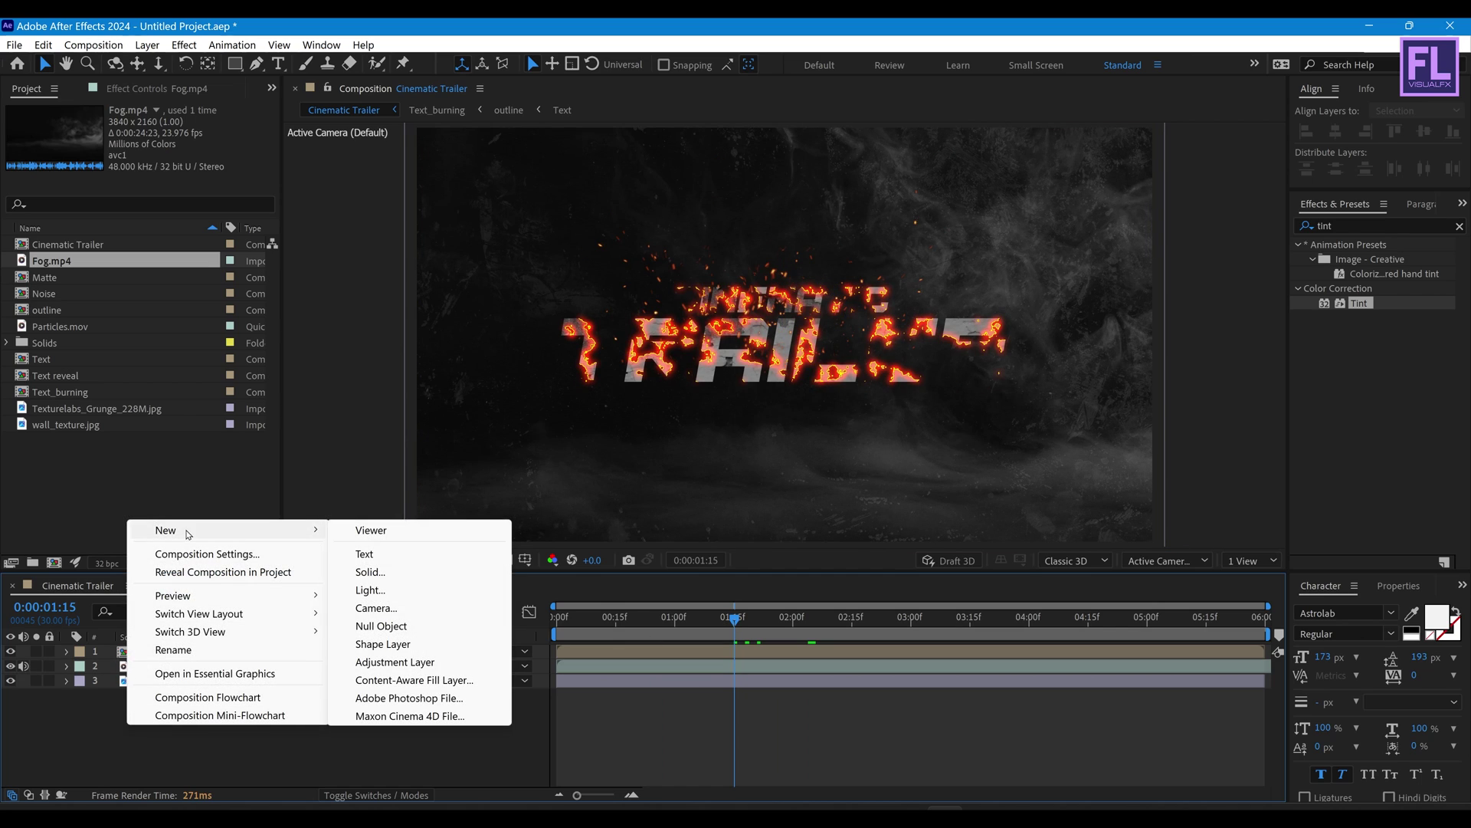
click(387, 661)
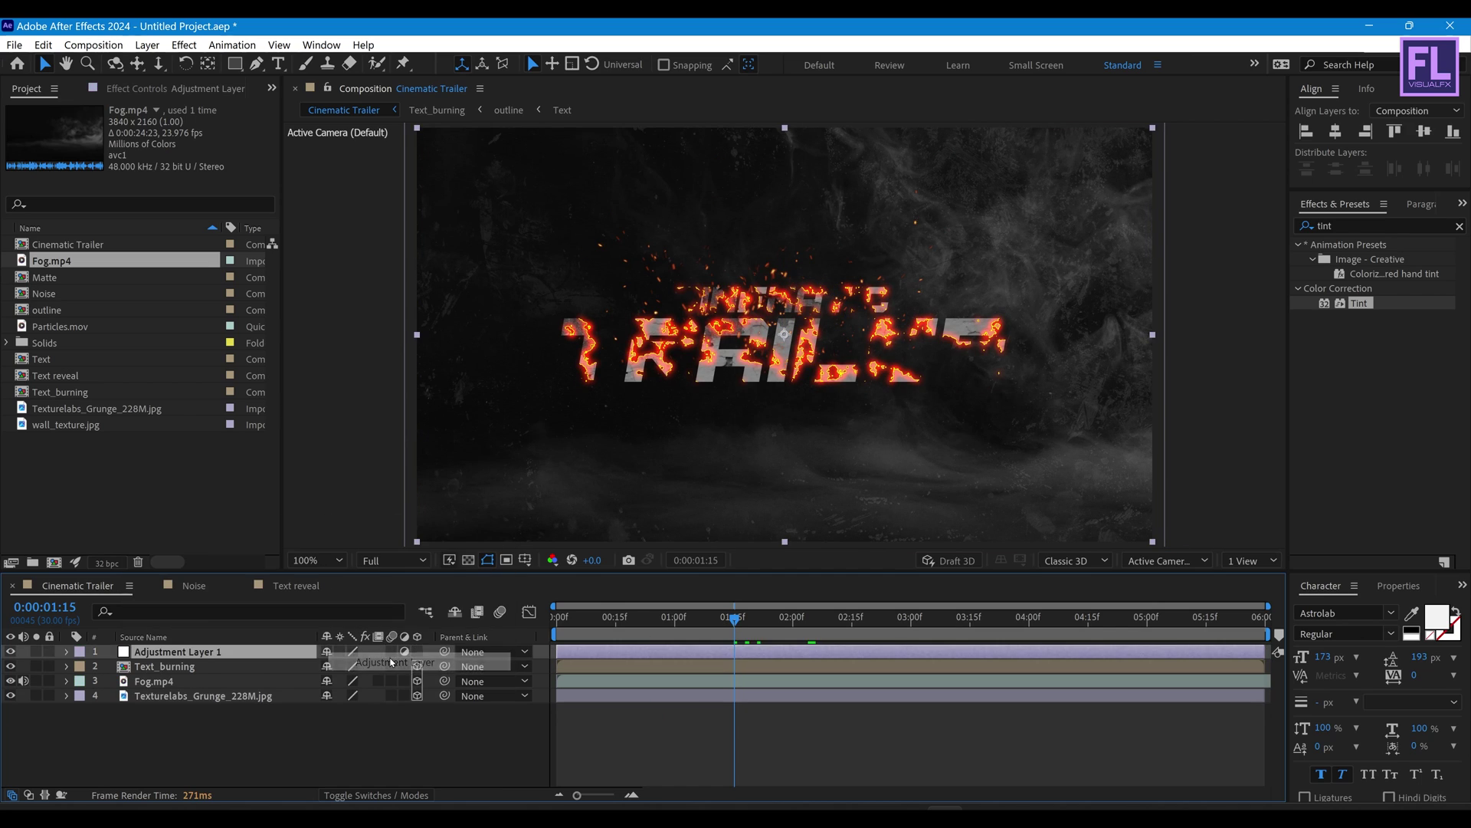
click(1398, 221)
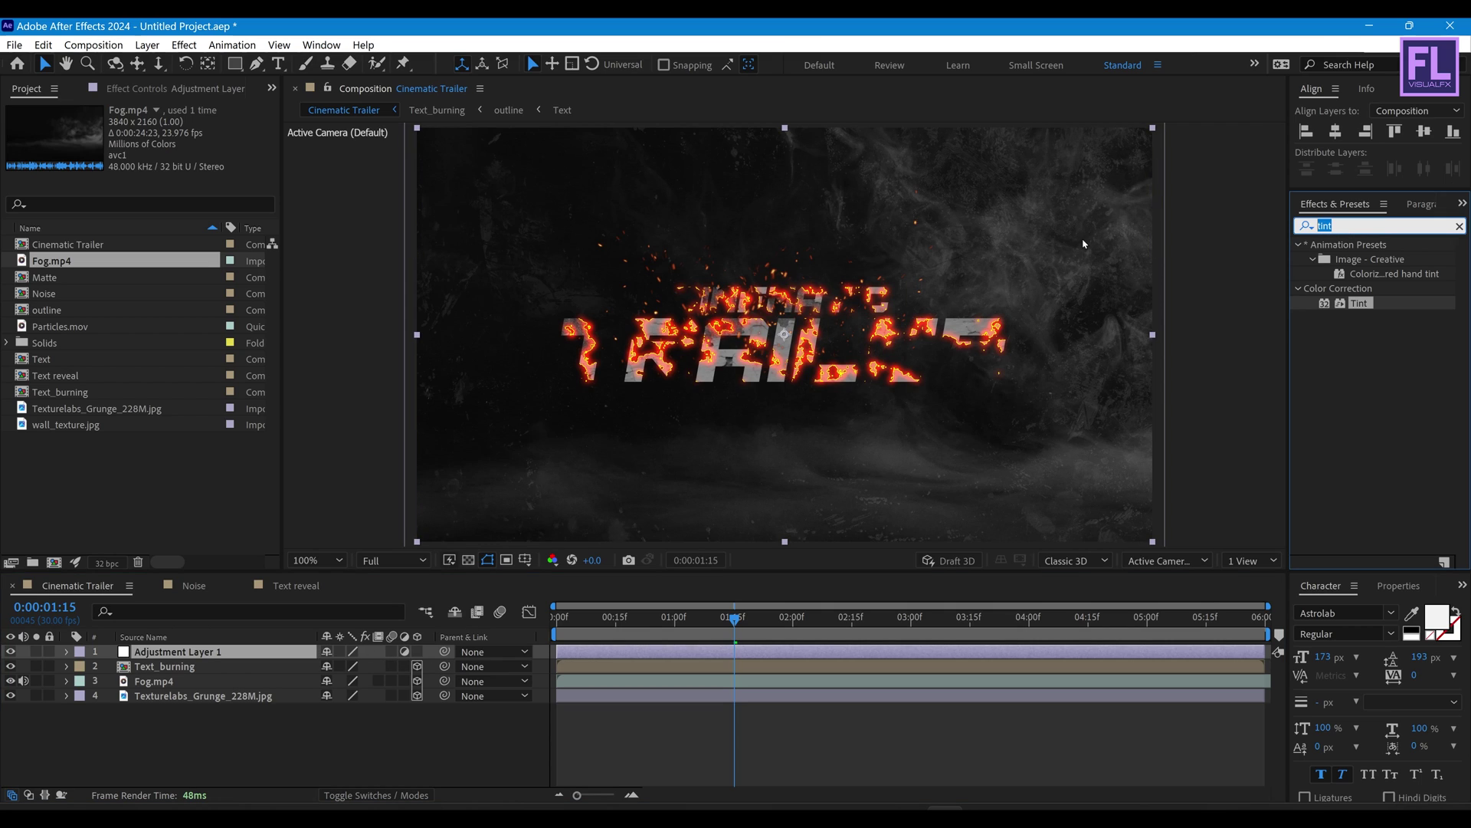
text(curv)
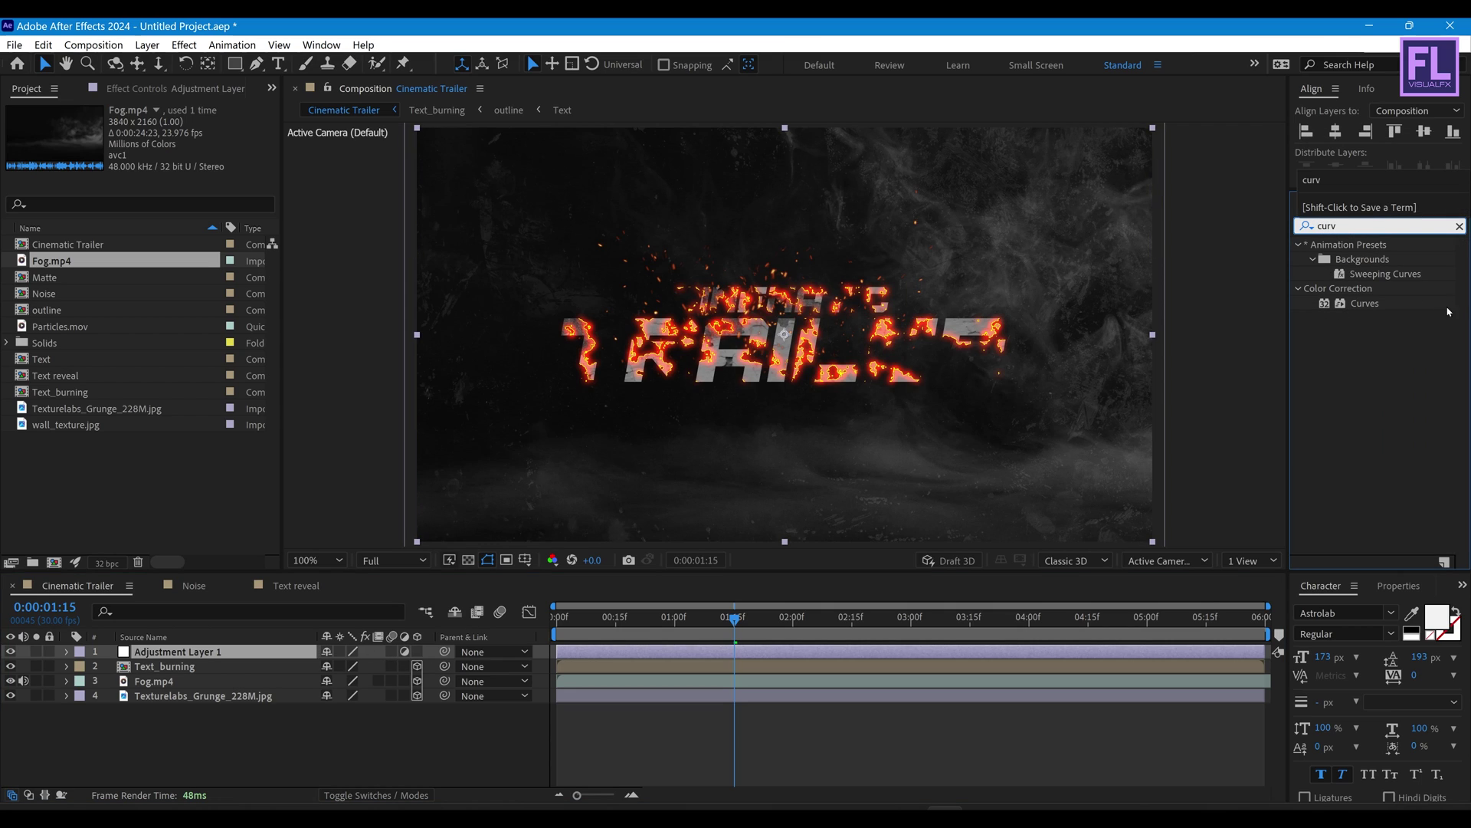
drag(1370, 307, 230, 653)
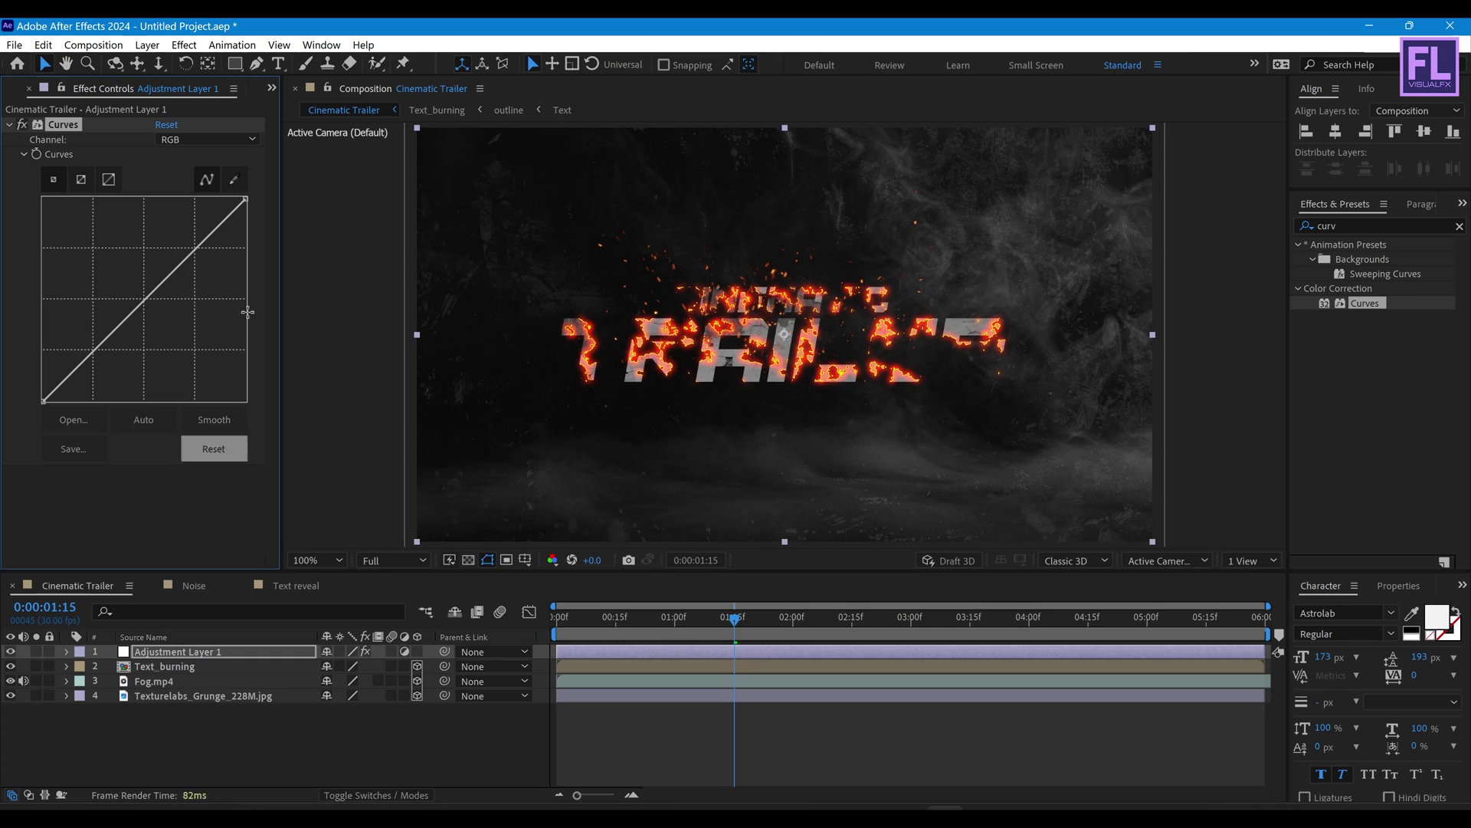
Step: Bend the Red curve's shadows and highlights, and add a shadow point on Green
click(204, 140)
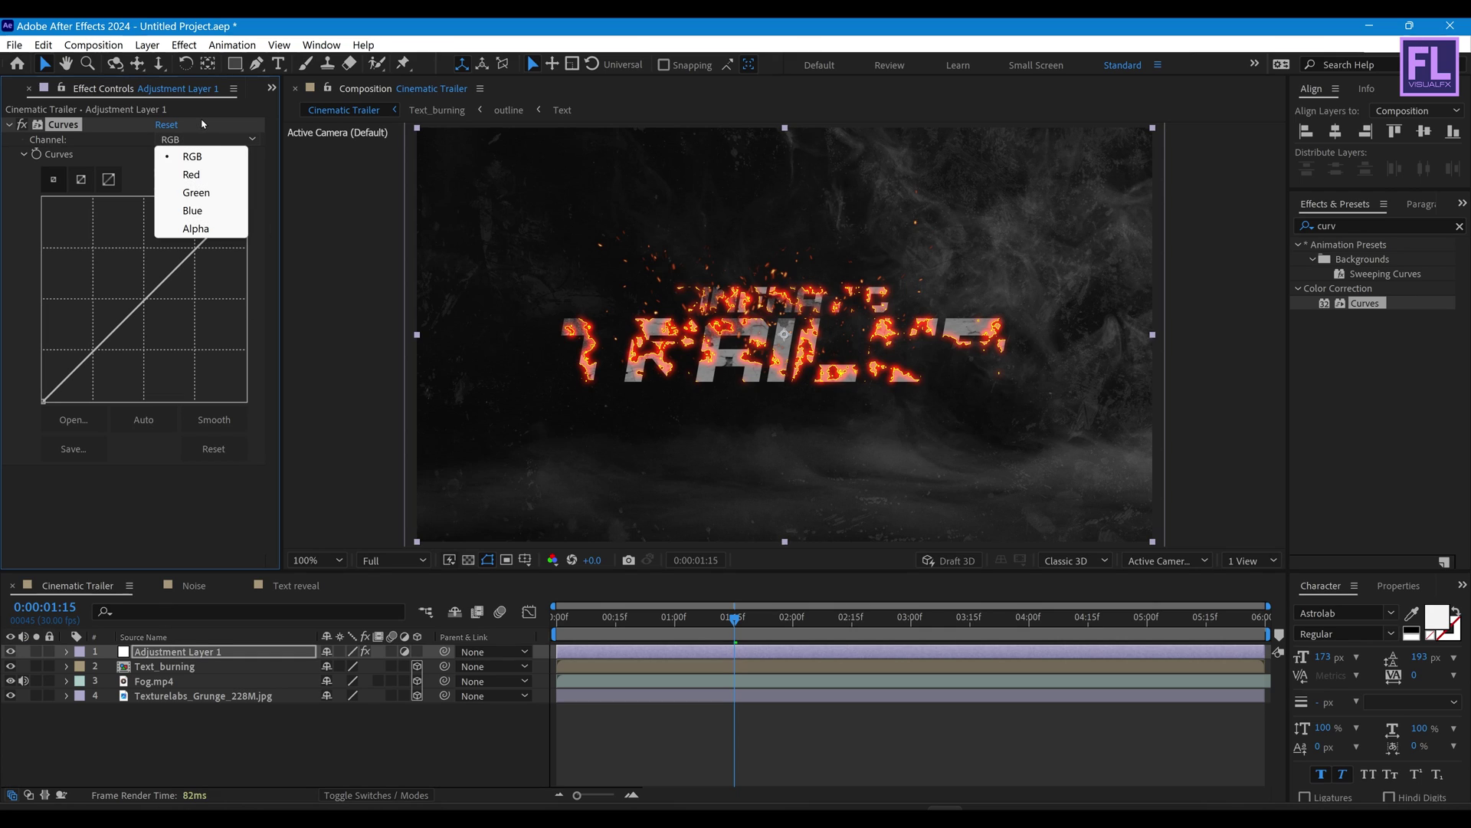
click(193, 175)
click(201, 247)
drag(109, 344, 91, 367)
drag(196, 247, 198, 253)
click(205, 140)
click(209, 190)
click(98, 345)
Step: Lift the Blue curve's shadows and pull the RGB curve slightly below the diagonal
click(206, 139)
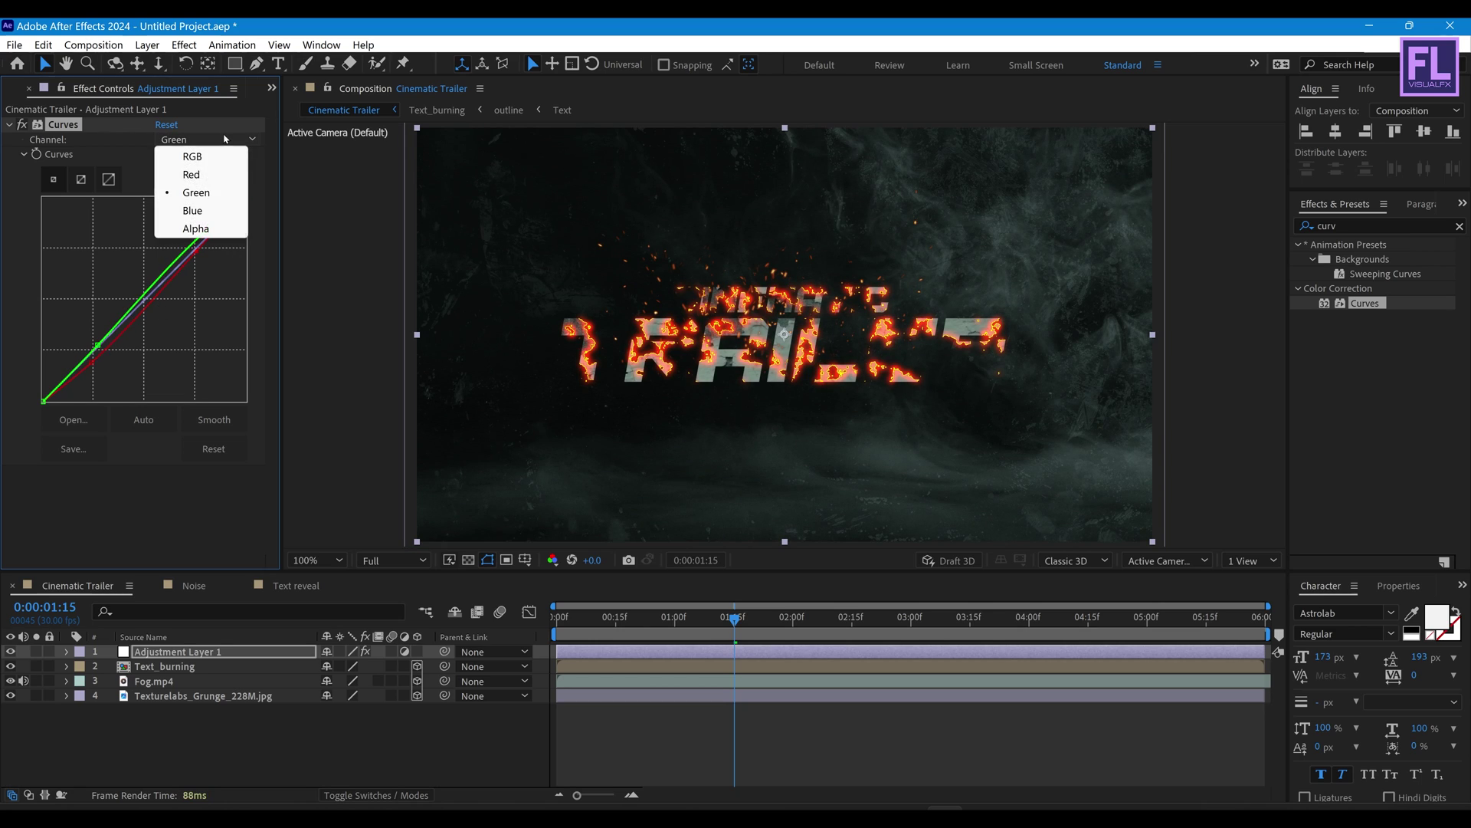
click(203, 212)
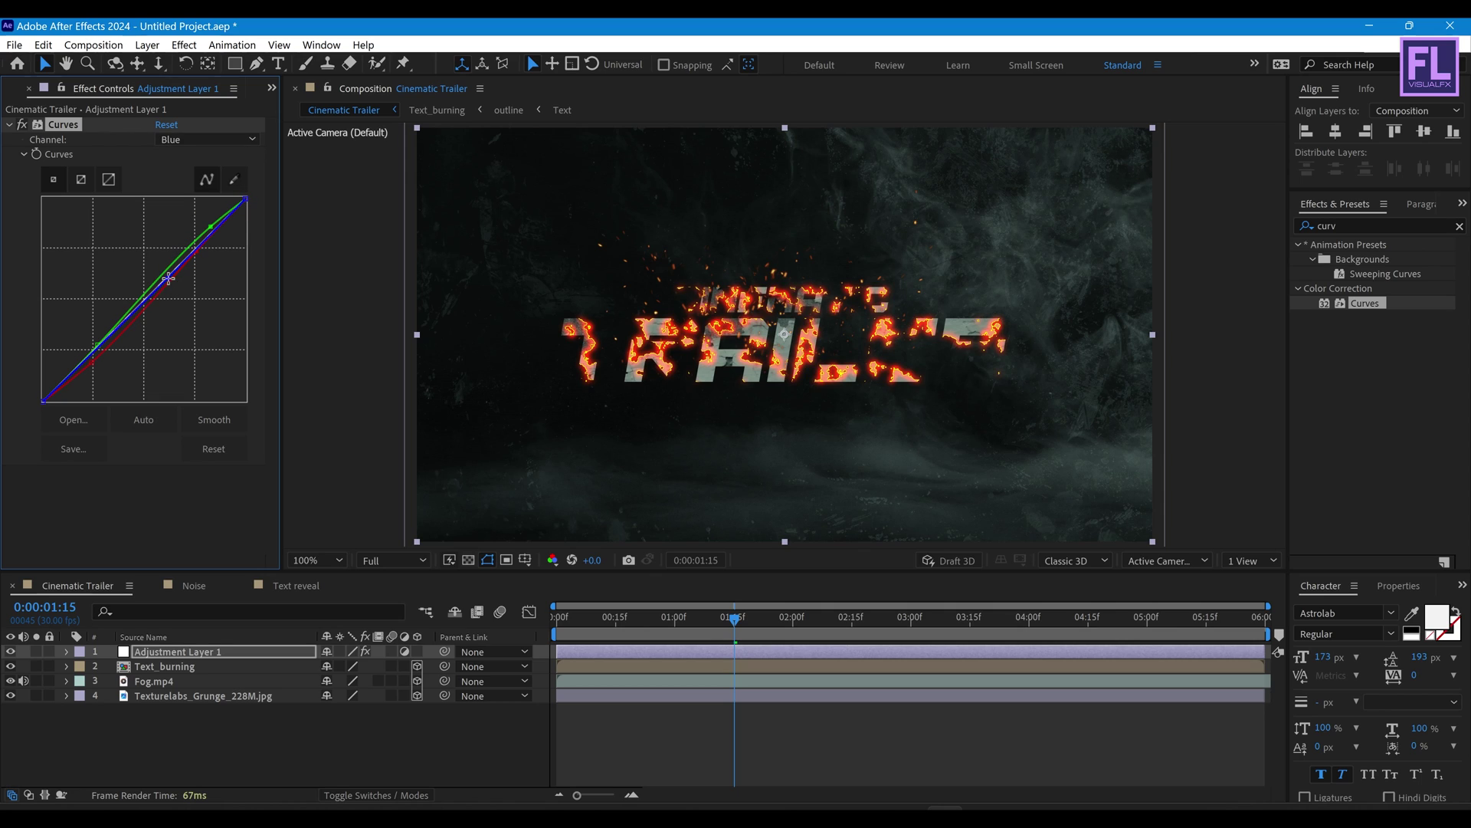
drag(84, 362, 81, 358)
drag(166, 277, 169, 280)
click(207, 139)
click(184, 151)
drag(85, 373, 90, 363)
drag(209, 246, 192, 252)
click(85, 354)
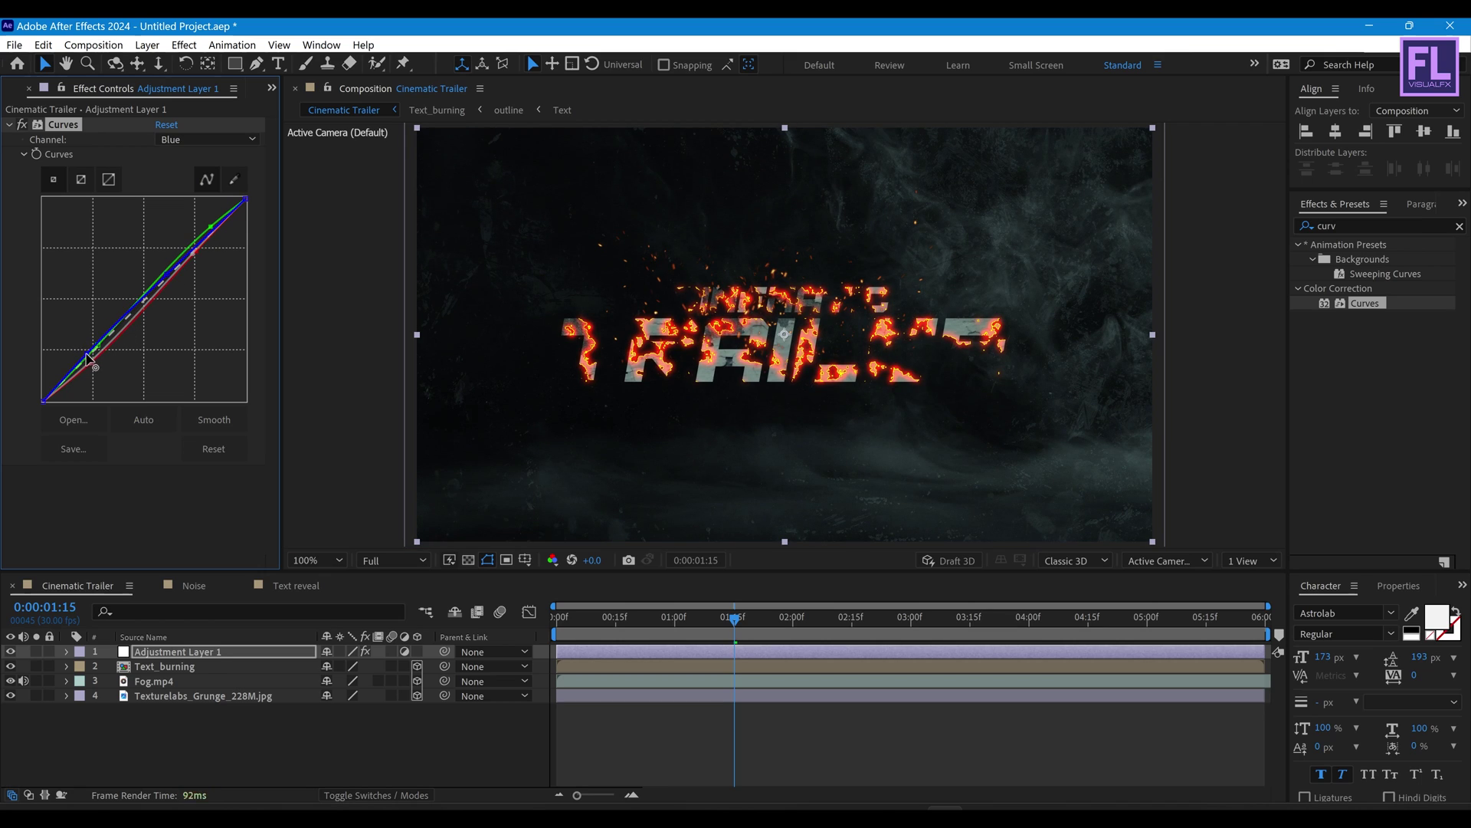
click(92, 365)
click(1352, 224)
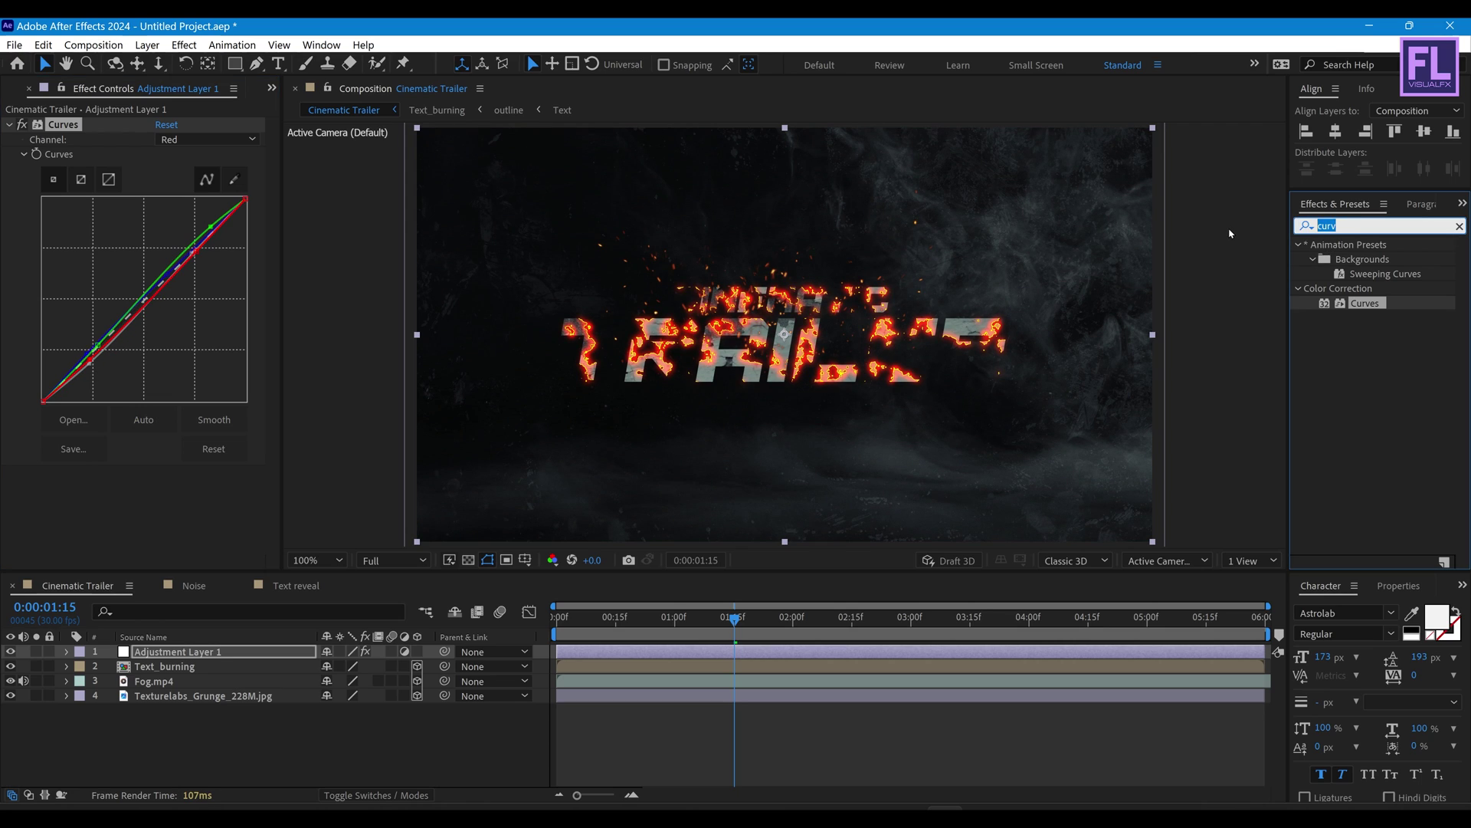
Step: Apply Sharpen to Adjustment Layer 1 with an Amount of 30
text(shar)
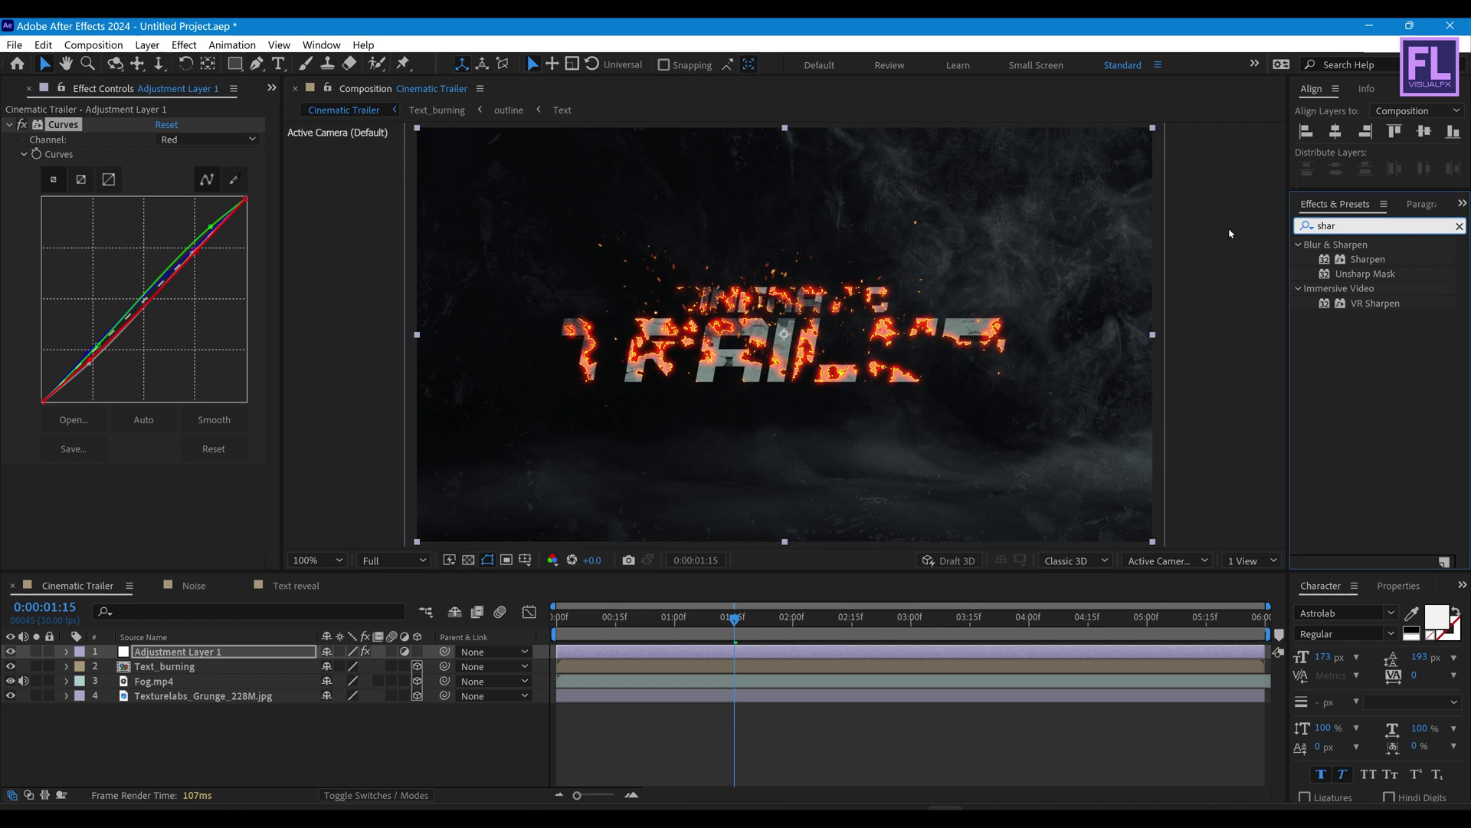
right_click(1230, 232)
click(1368, 259)
drag(1368, 259, 719, 293)
click(157, 488)
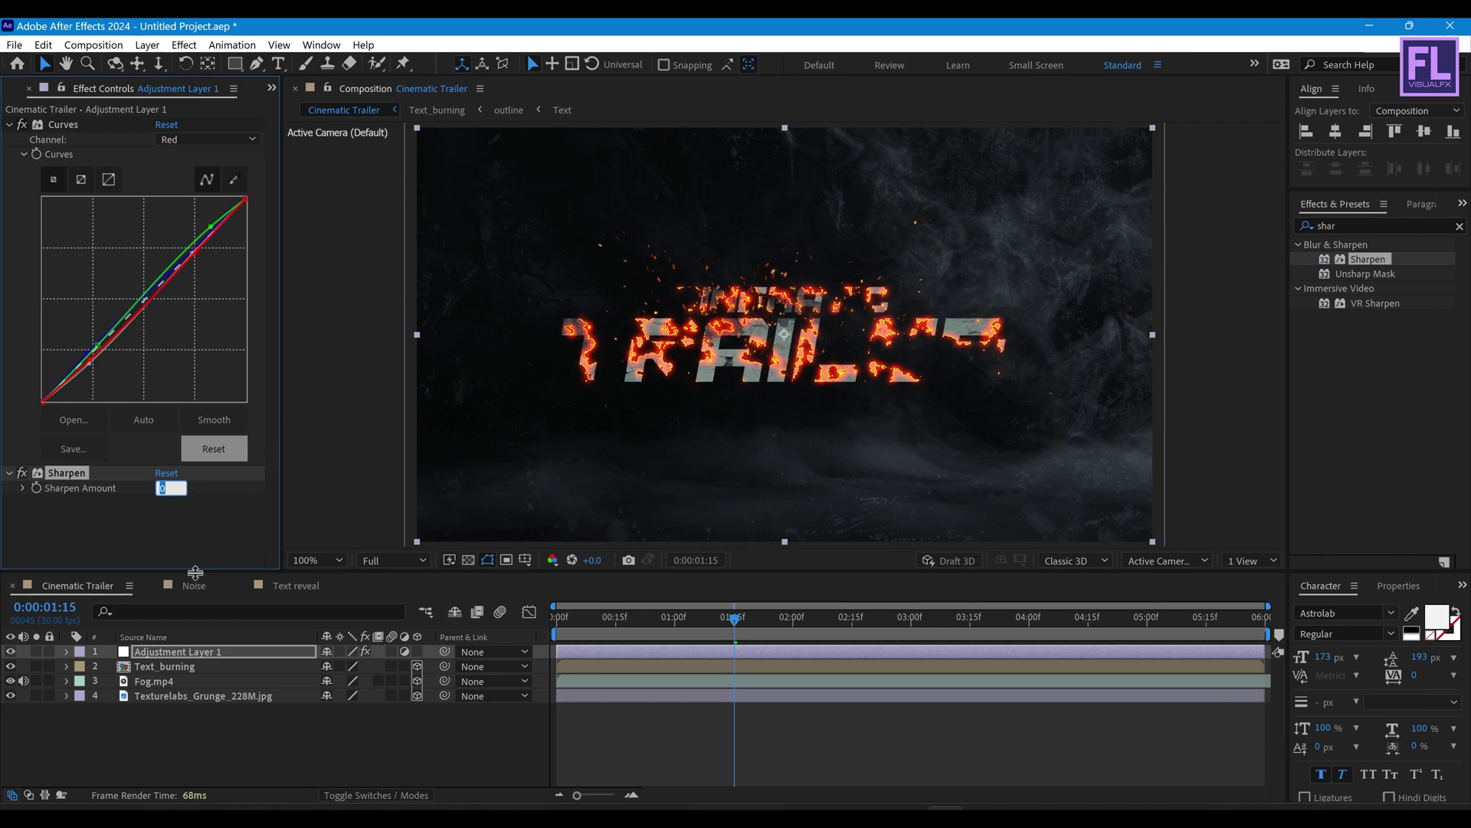
text(30)
key(Return)
Step: Add a second Curves effect and bow its RGB curve upward to brighten the shot
click(1376, 223)
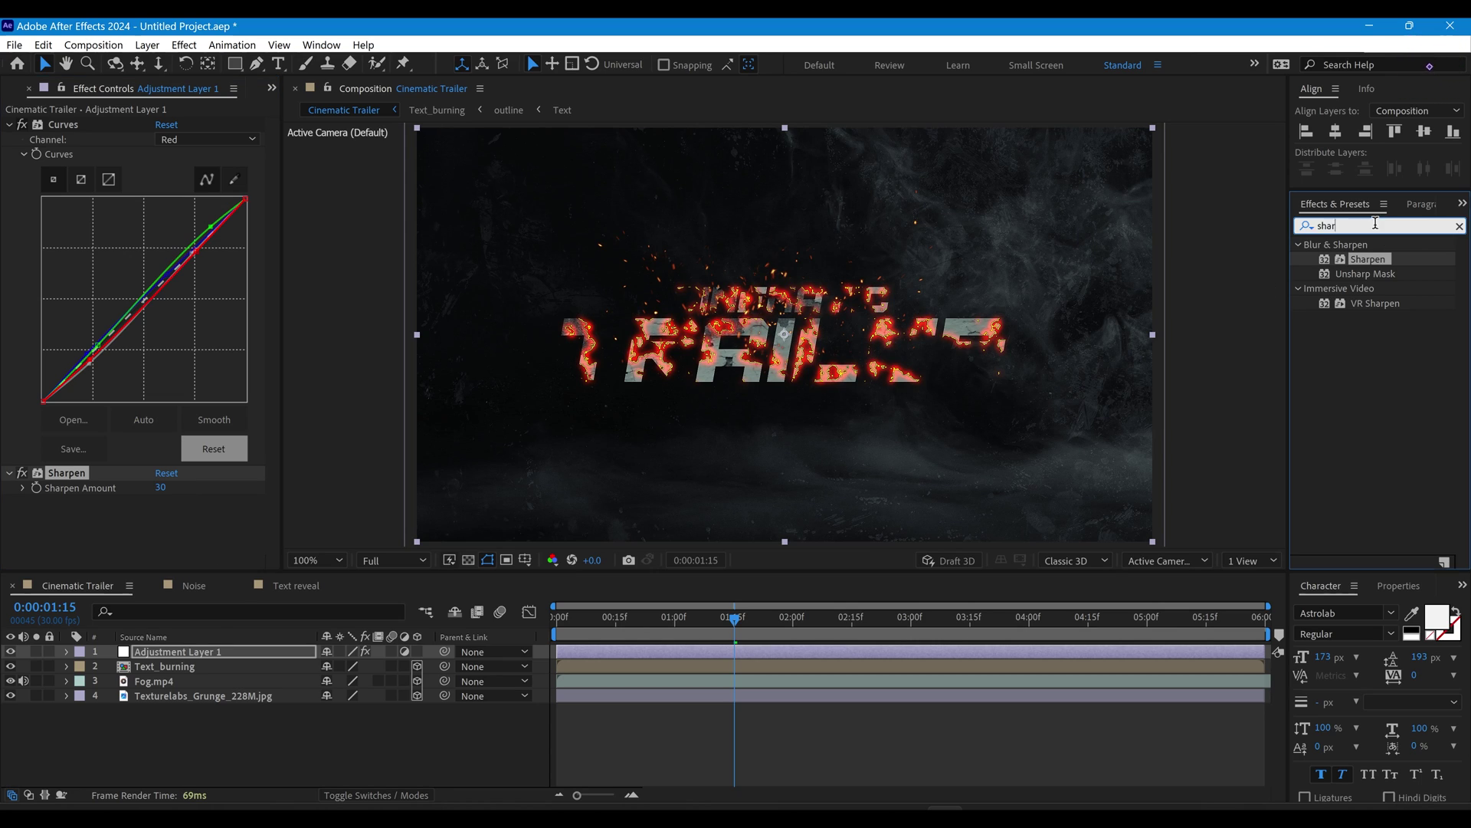
text(cur)
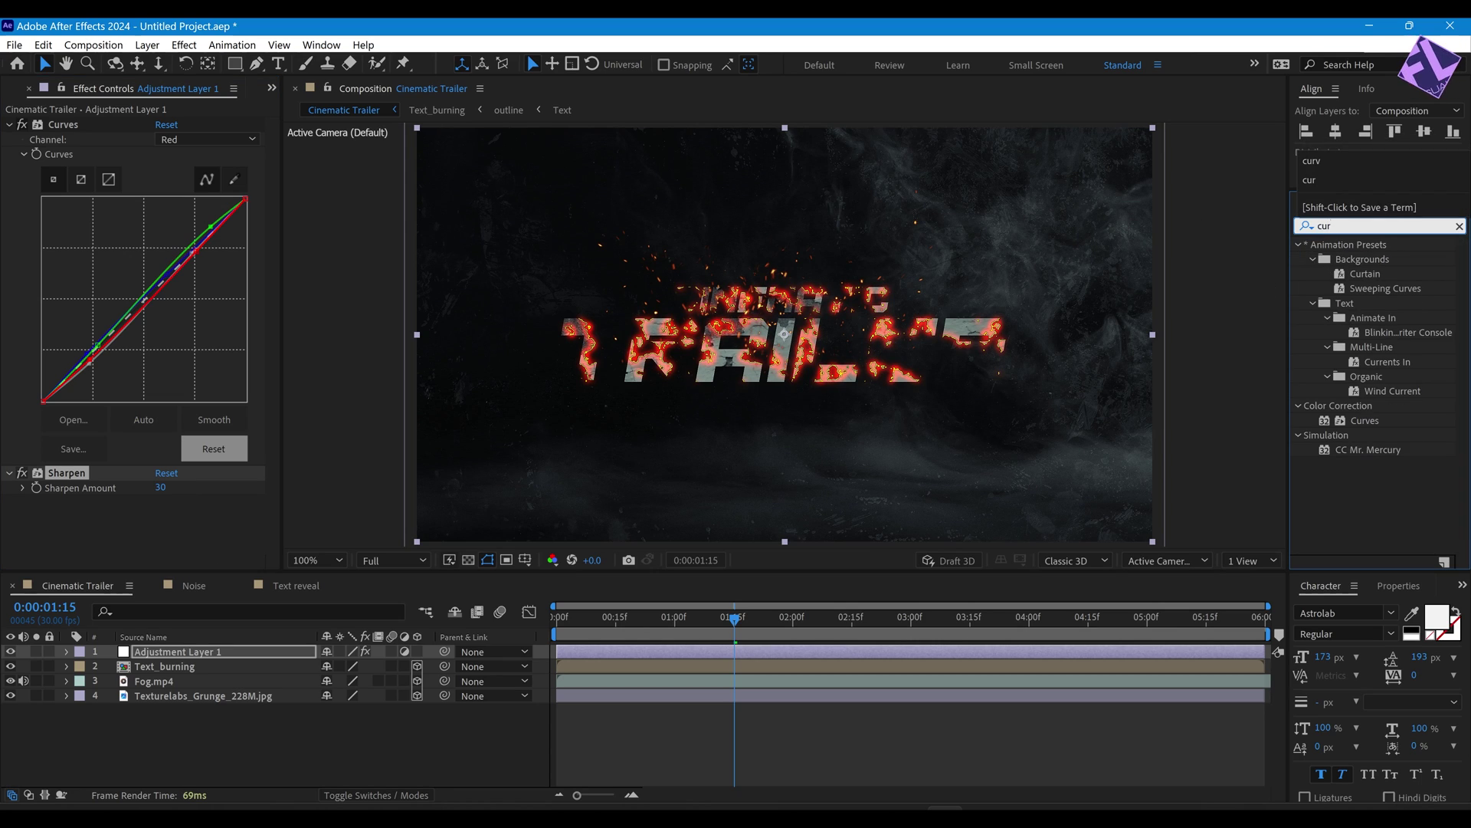
drag(1365, 420, 205, 456)
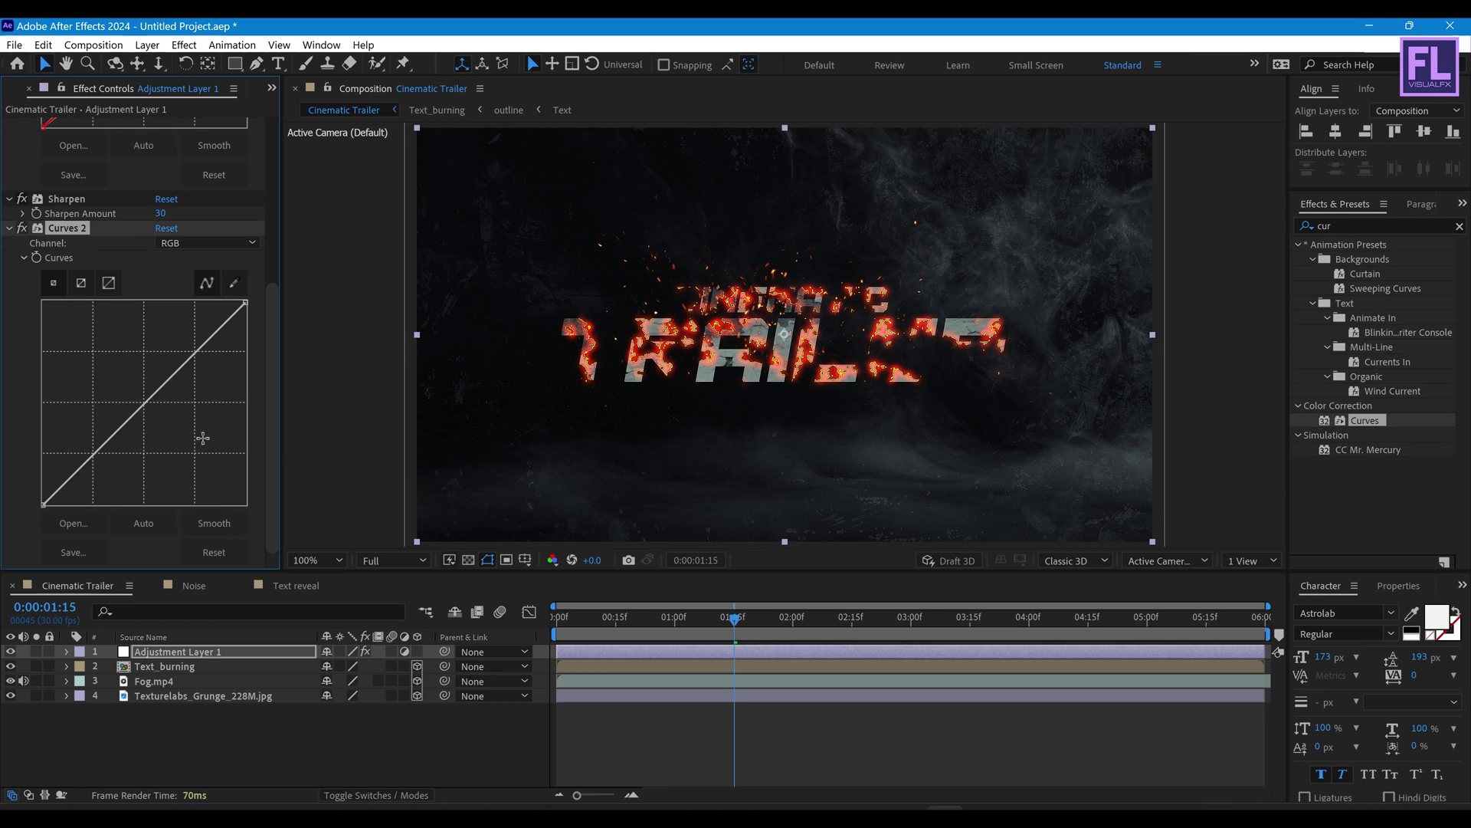
drag(176, 364, 188, 352)
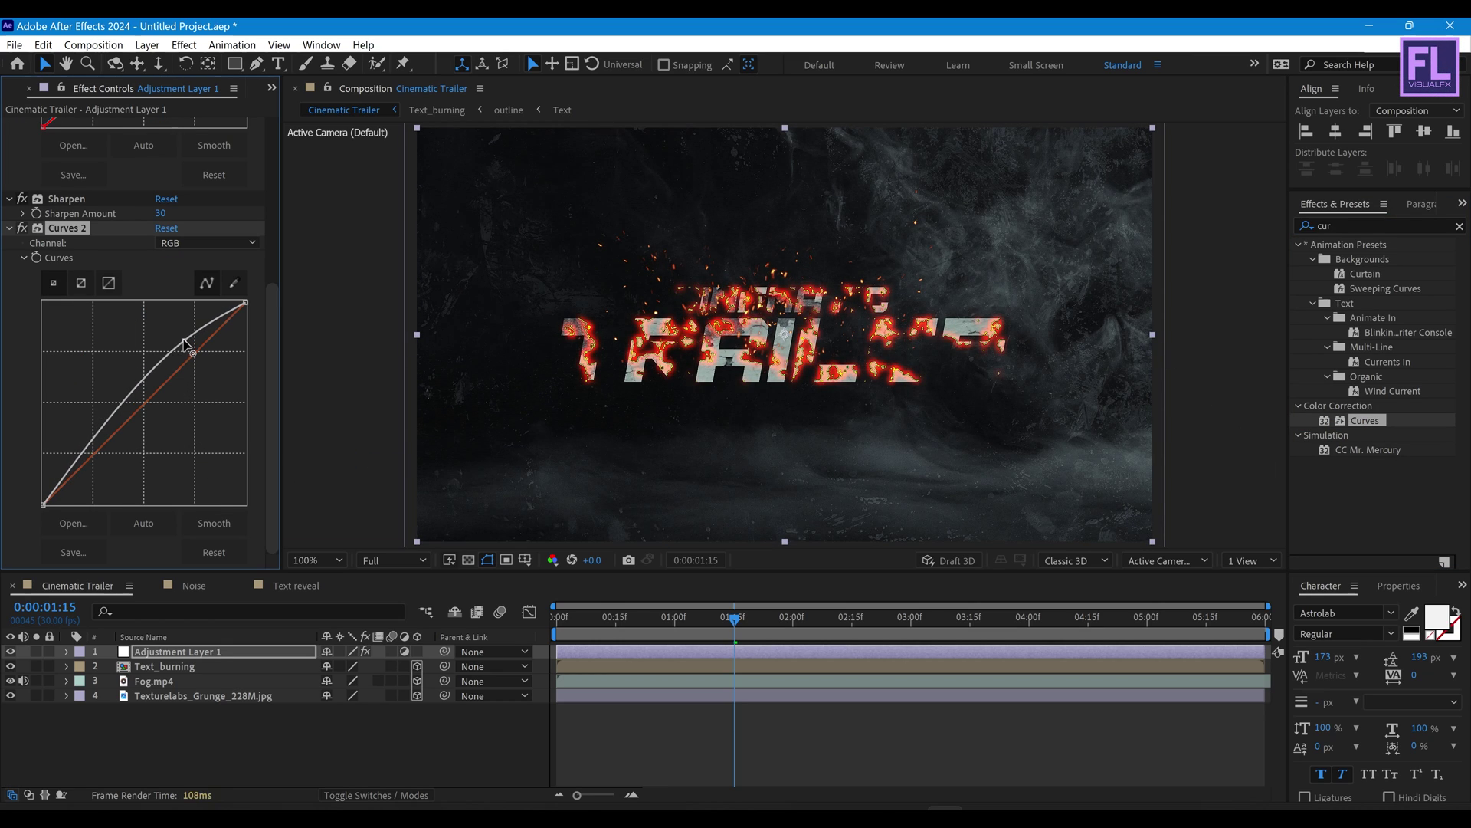
click(100, 430)
drag(178, 338, 184, 340)
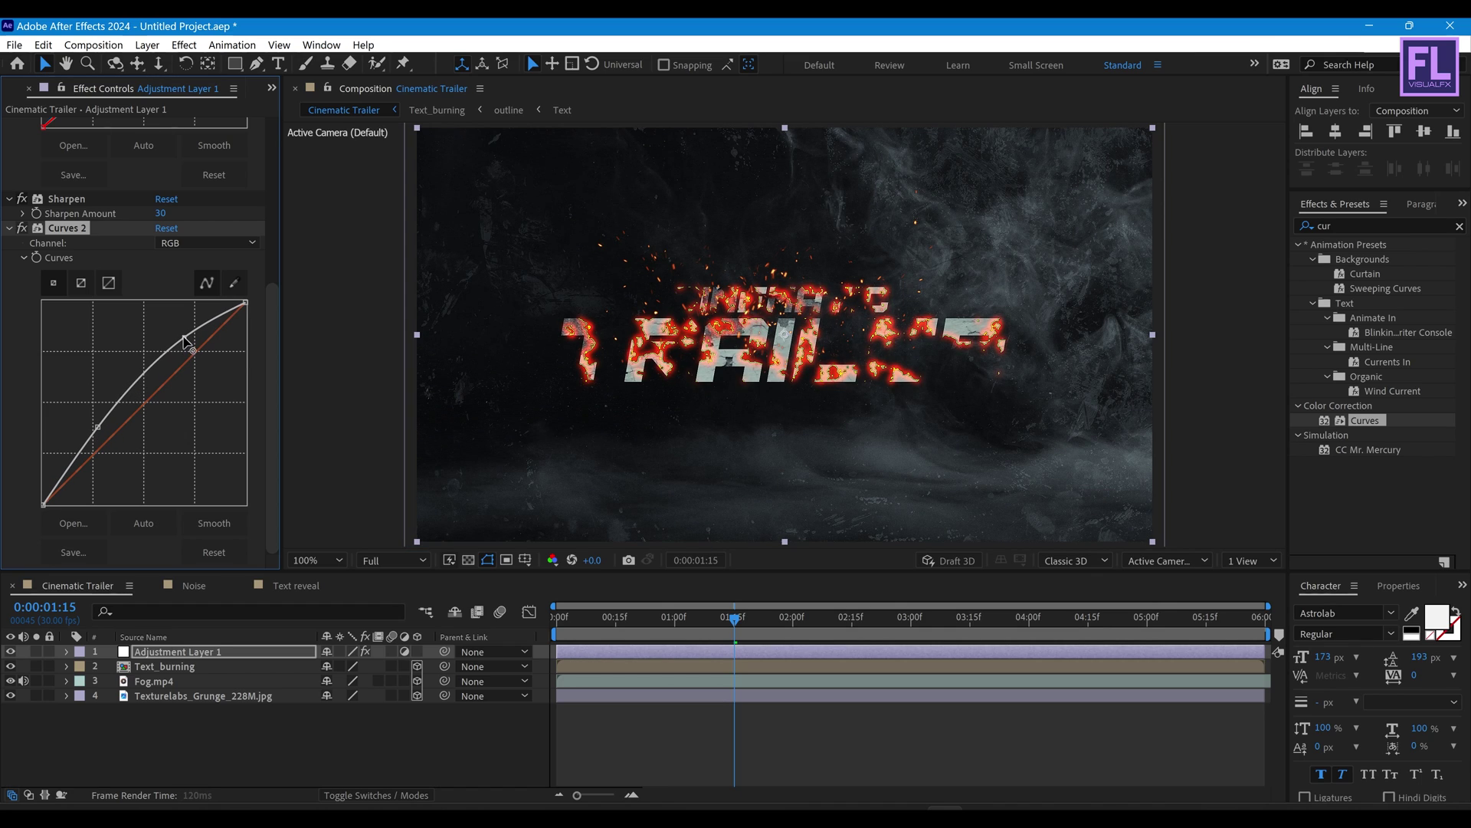
drag(98, 427, 98, 430)
click(198, 761)
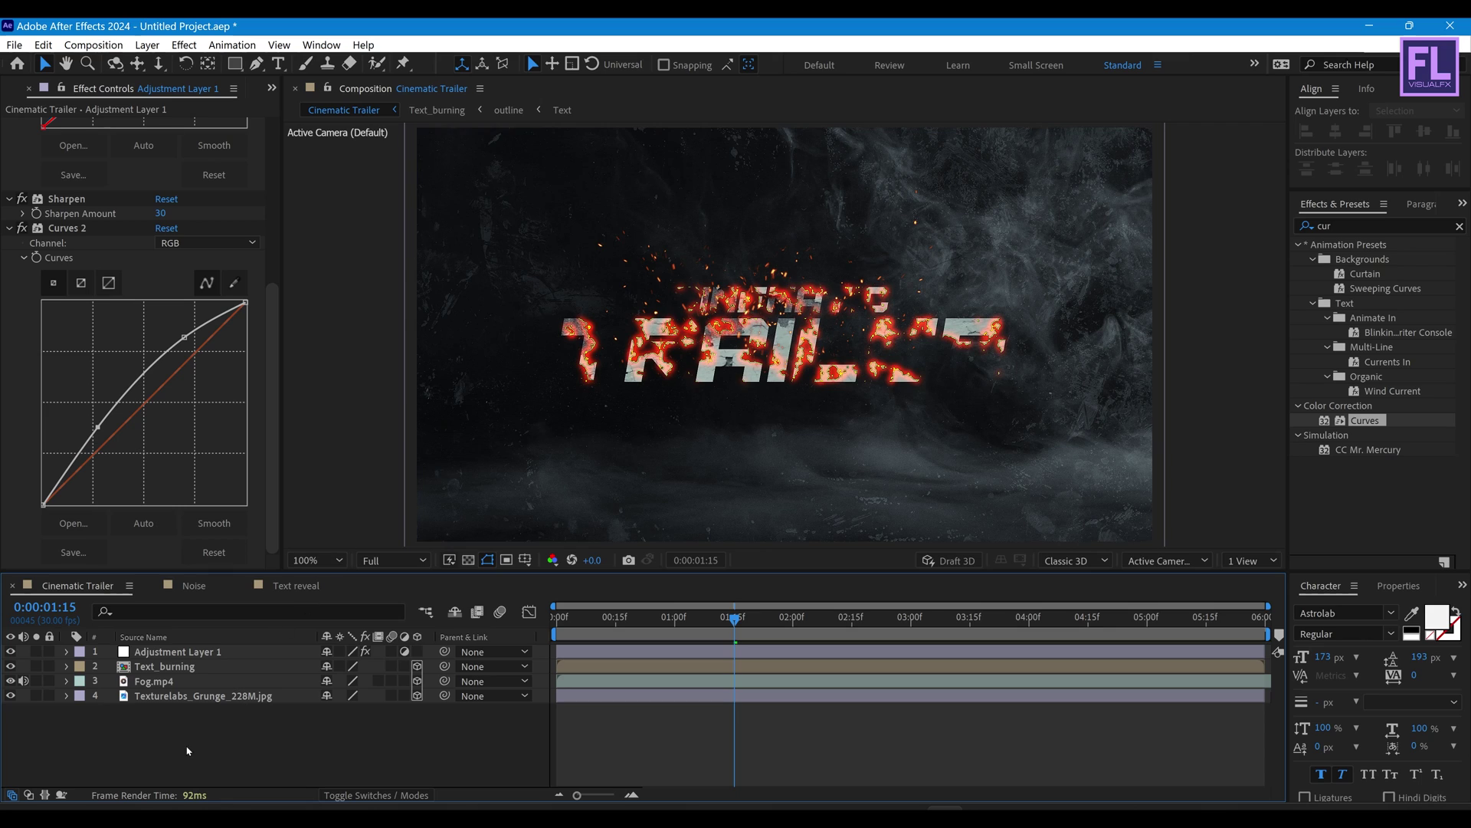
Step: Add Adjustment Layer 2 on top of the comp with a Curves effect
right_click(177, 753)
mouse_move(222, 553)
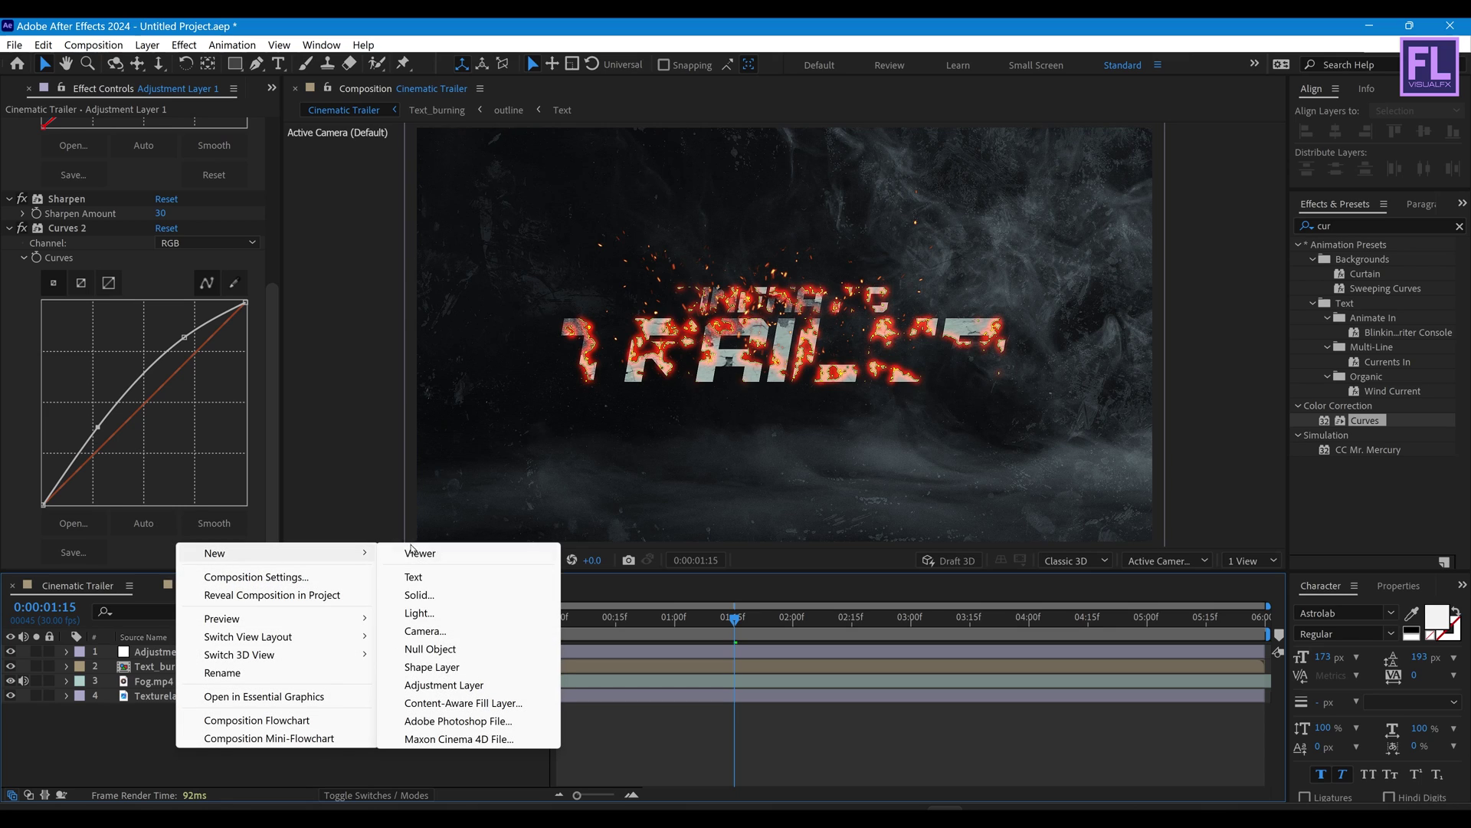
click(444, 684)
drag(1363, 421, 179, 245)
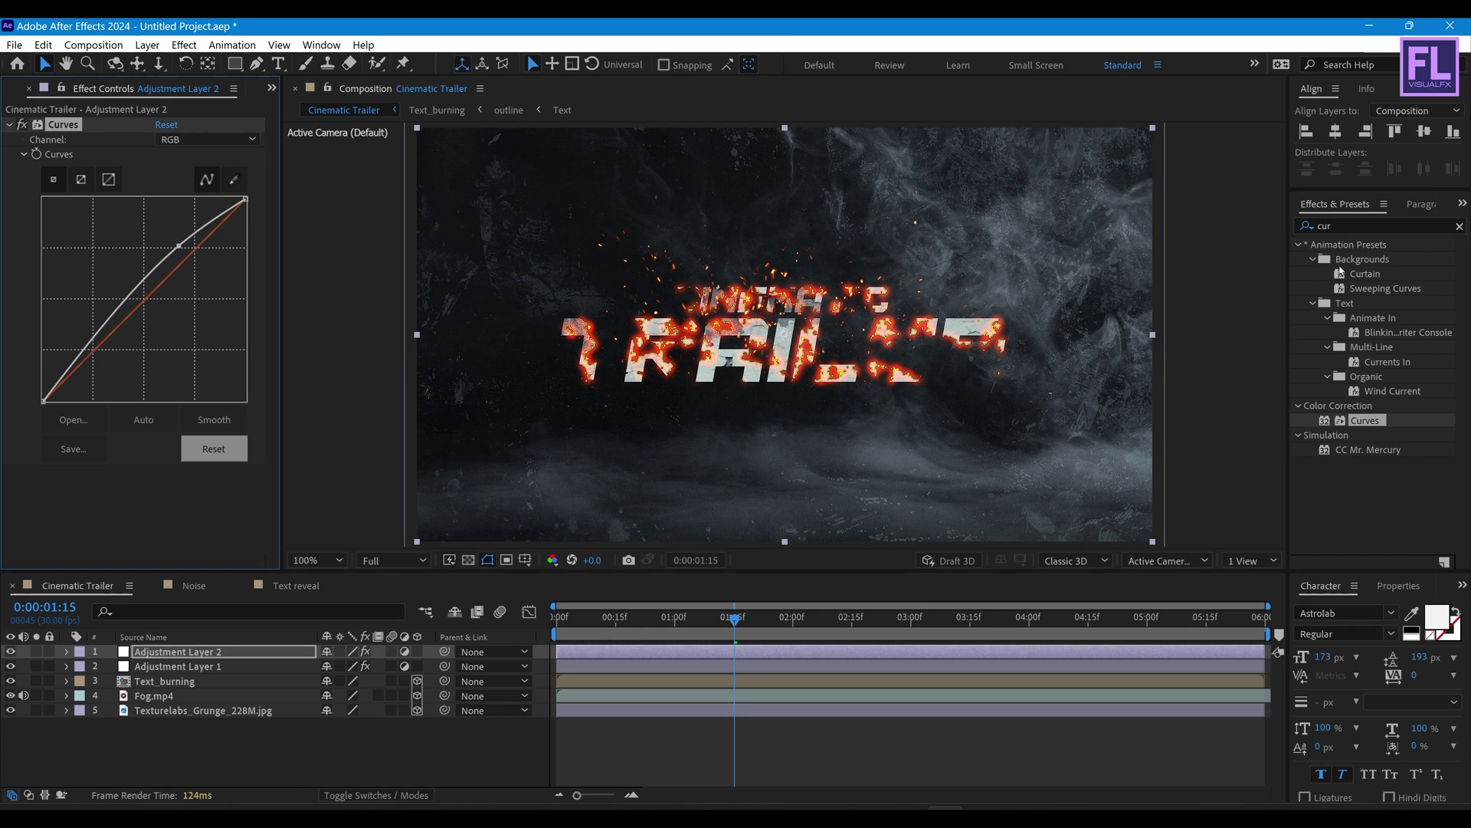
Step: Apply Sharpen to Adjustment Layer 2 with an Amount of 10
click(1351, 222)
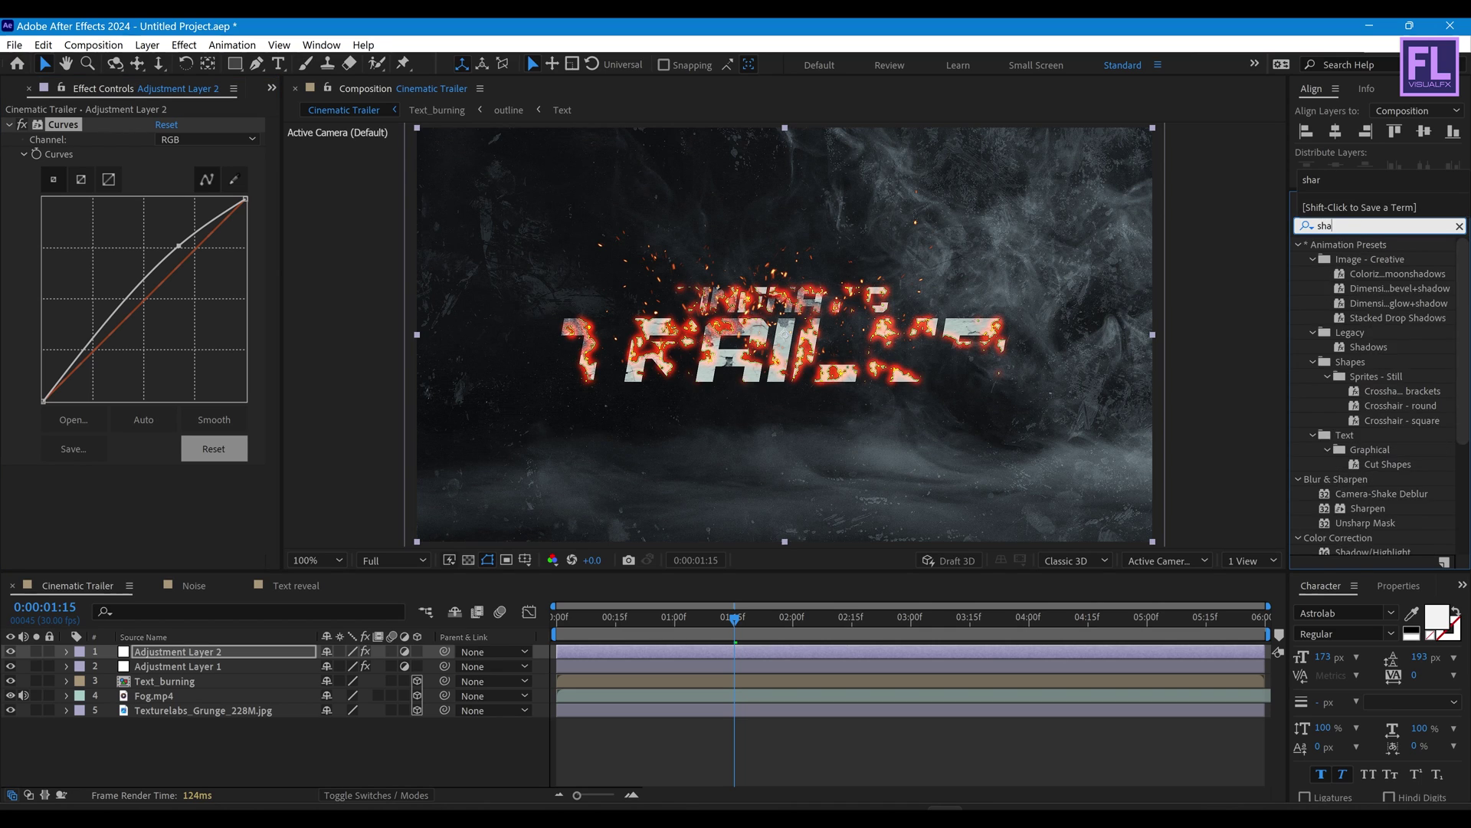
right_click(1272, 208)
key(Escape)
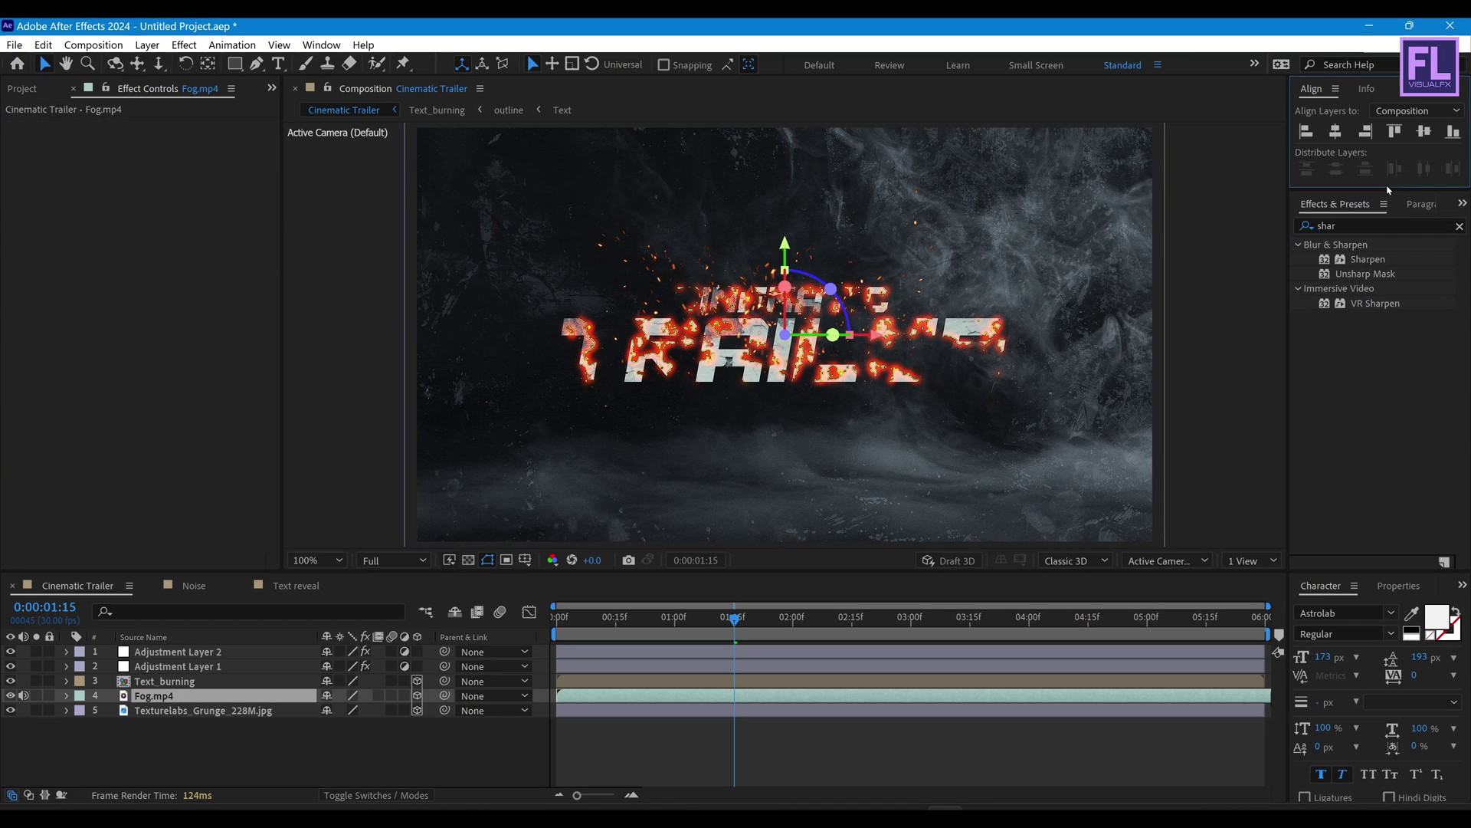
drag(1366, 259, 648, 373)
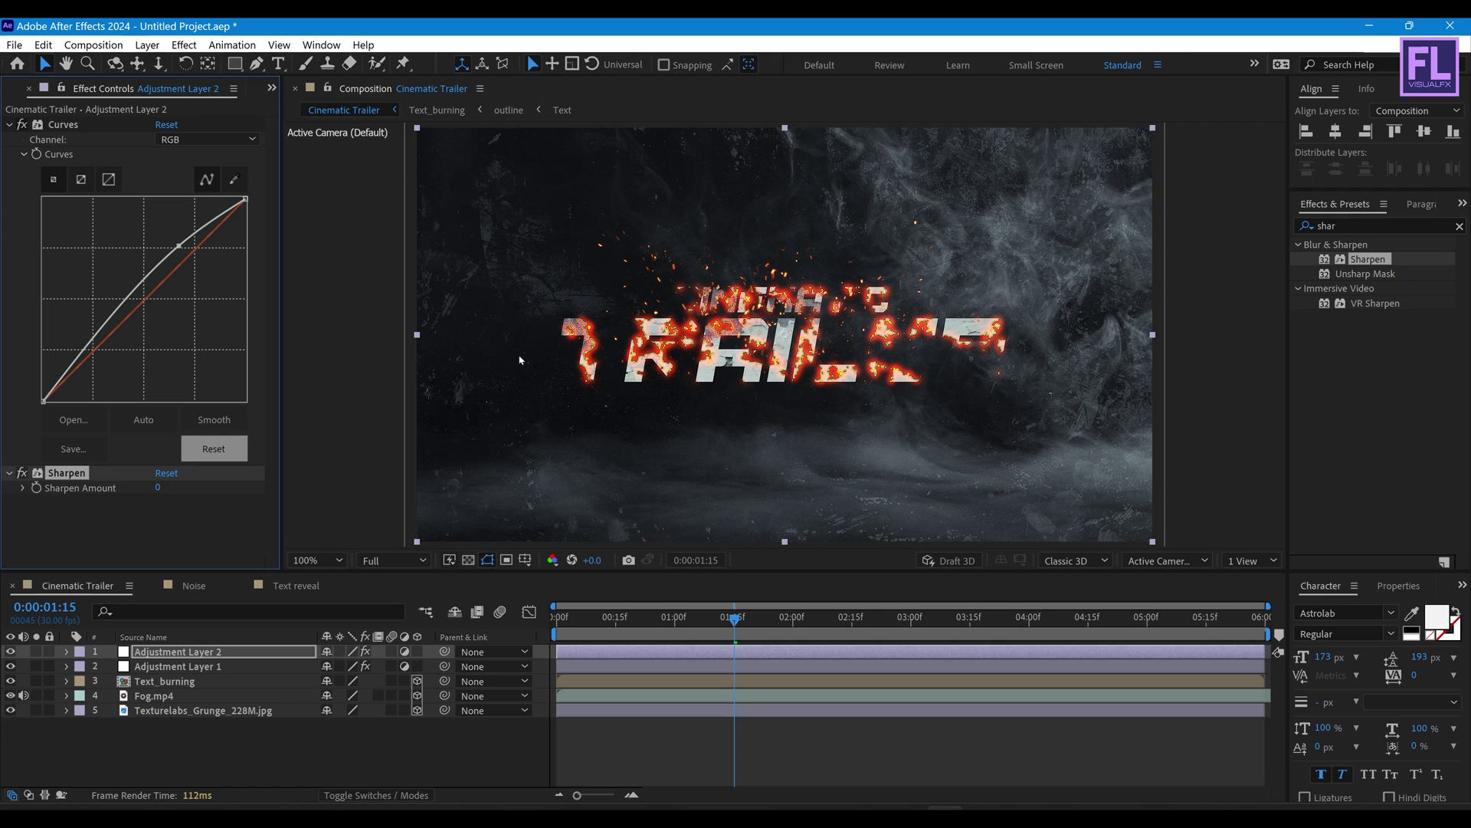
click(162, 489)
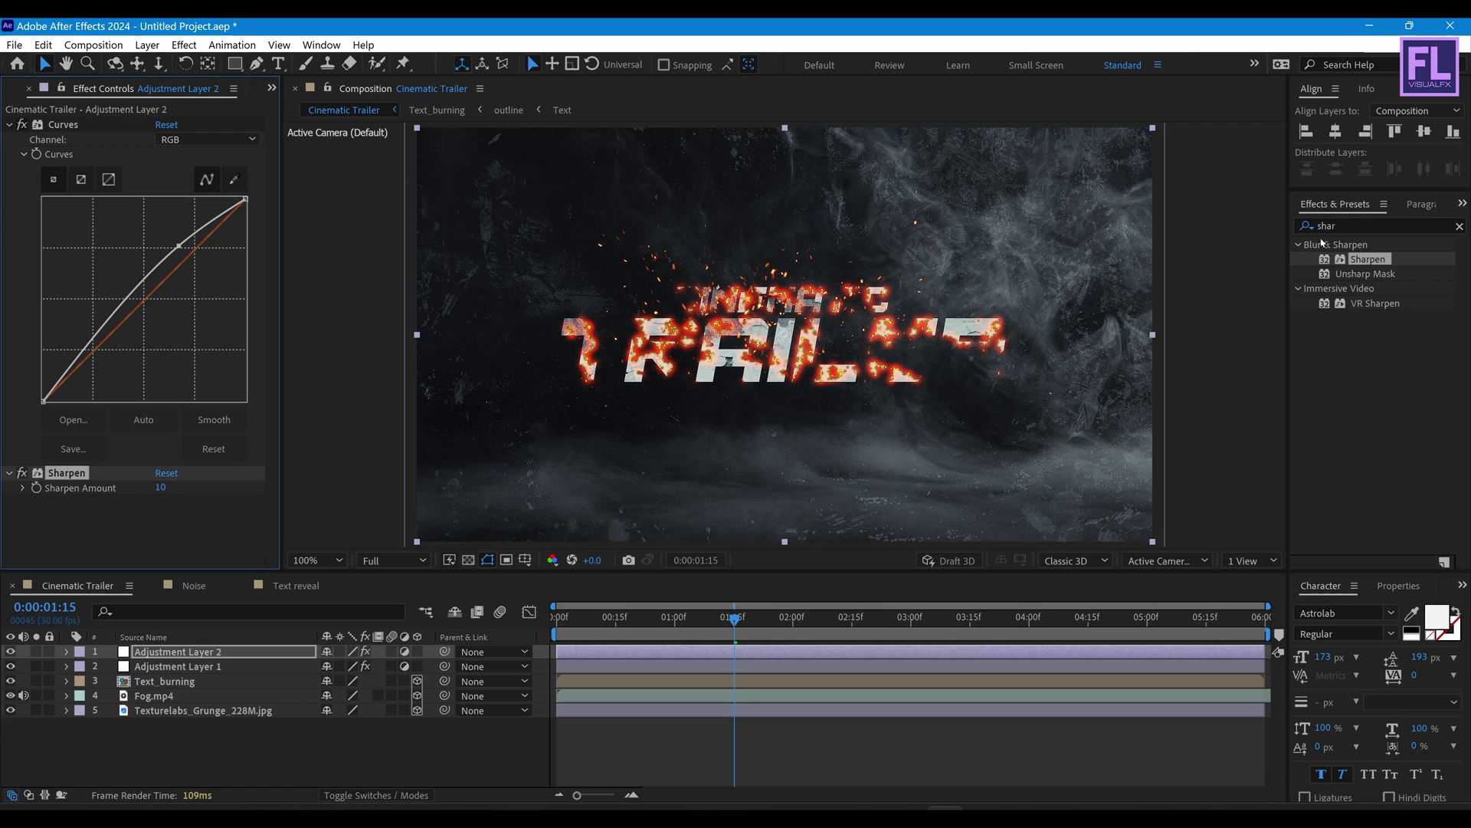
Step: Add Noise at 5% to Adjustment Layer 2 and preview the grade
click(1370, 225)
text(noise)
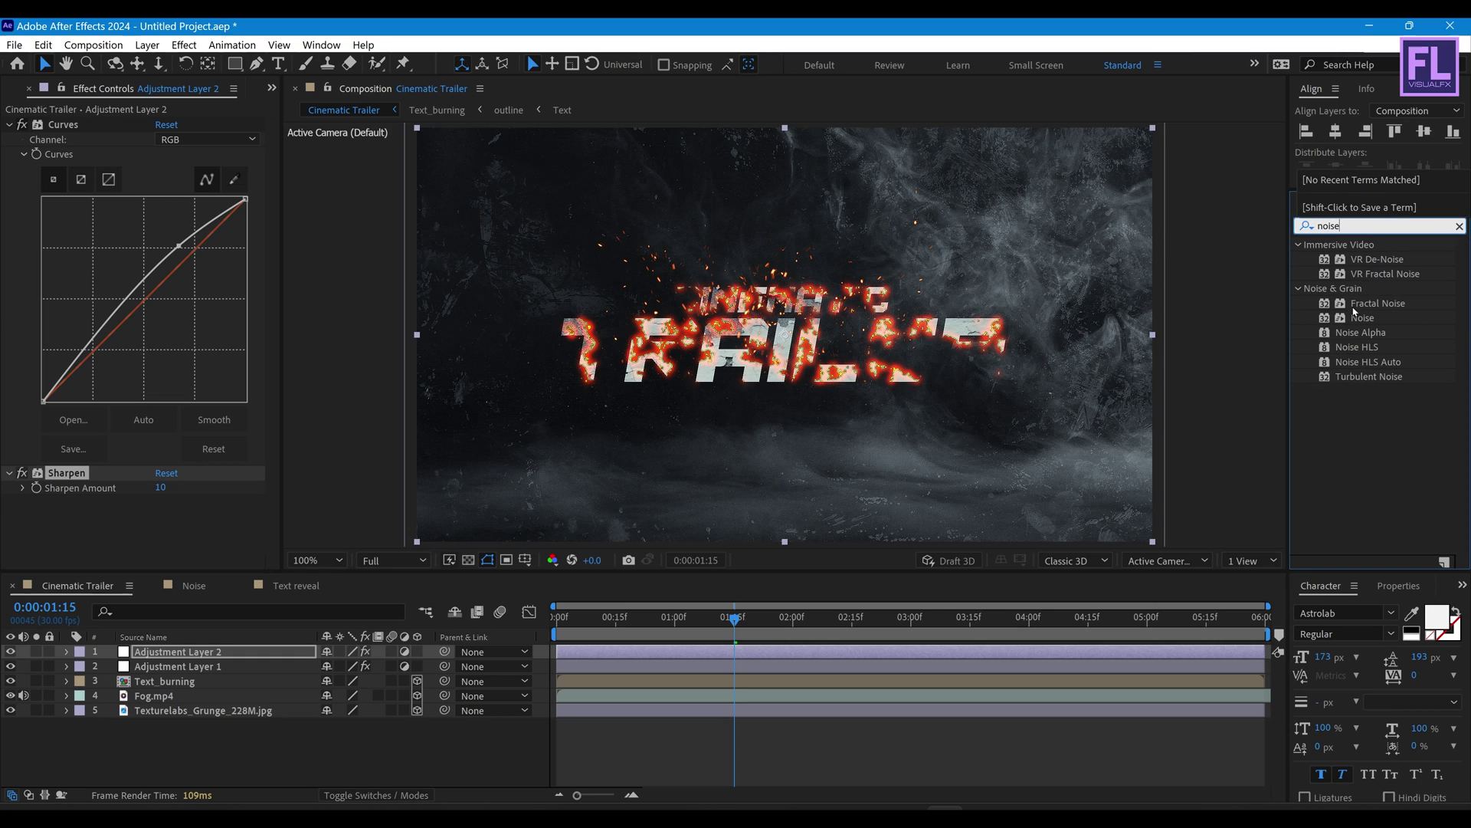
drag(1353, 310, 955, 418)
click(162, 517)
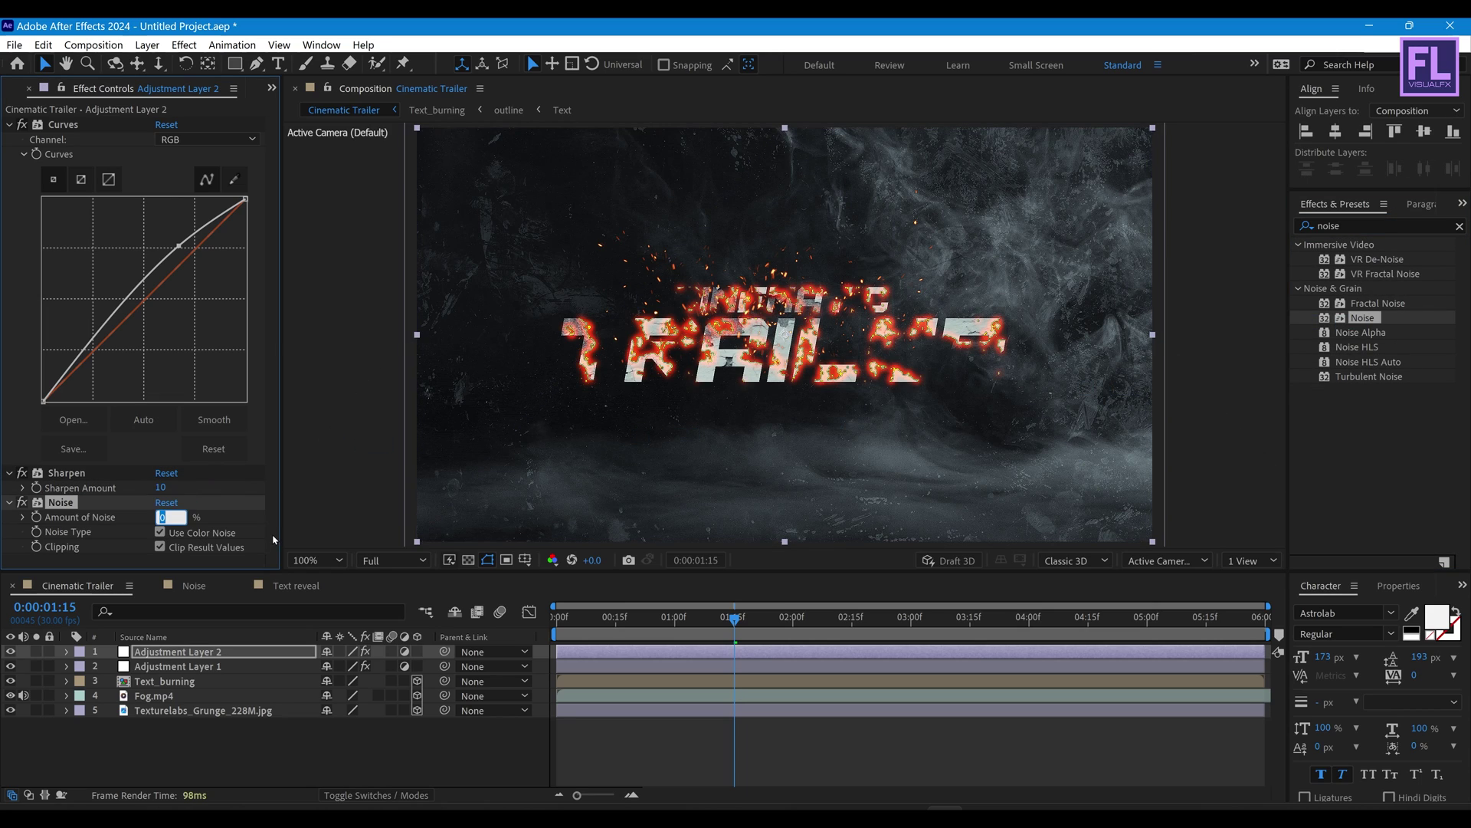
key(Return)
click(752, 622)
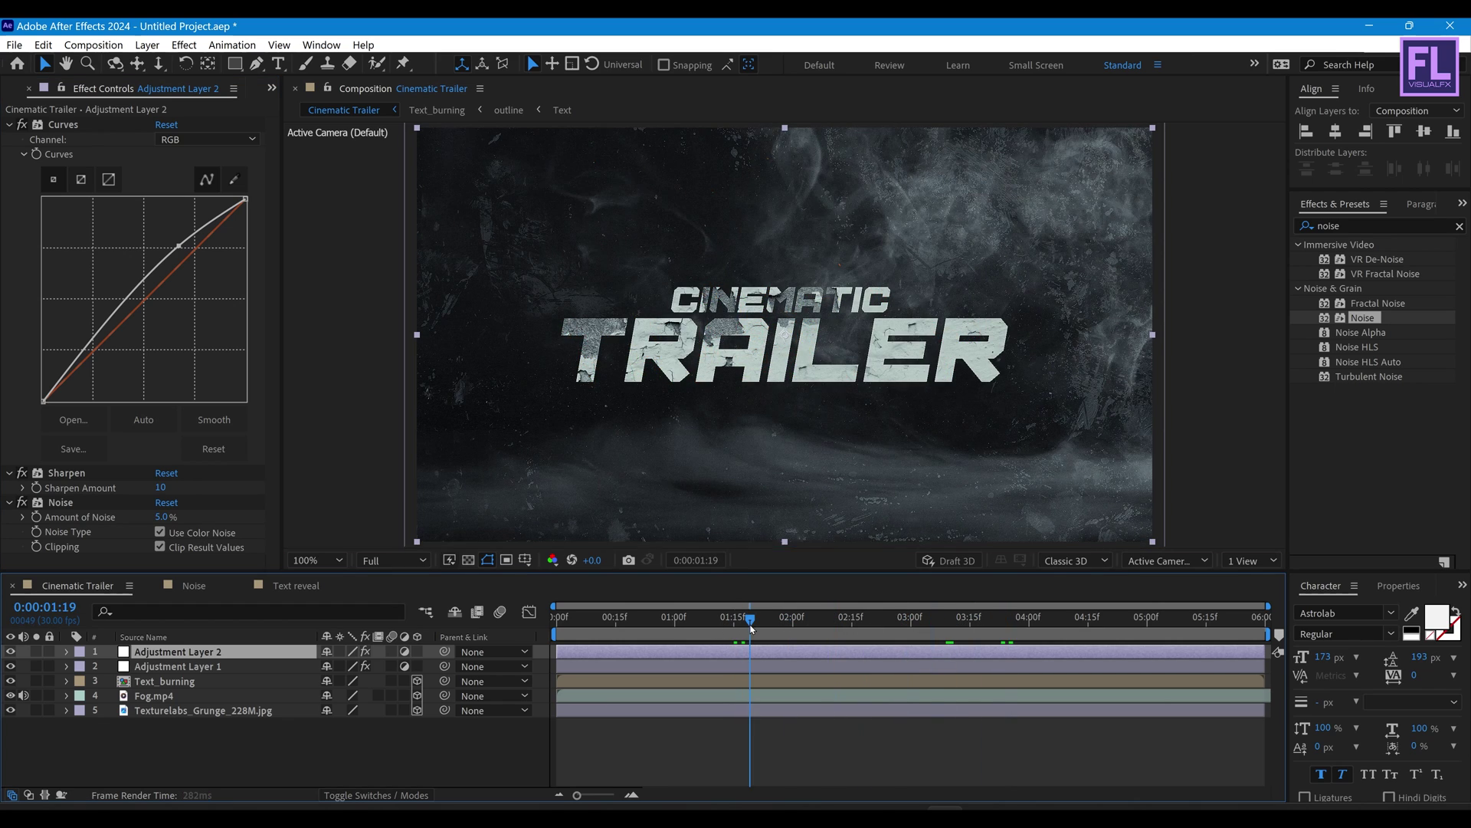
key(space)
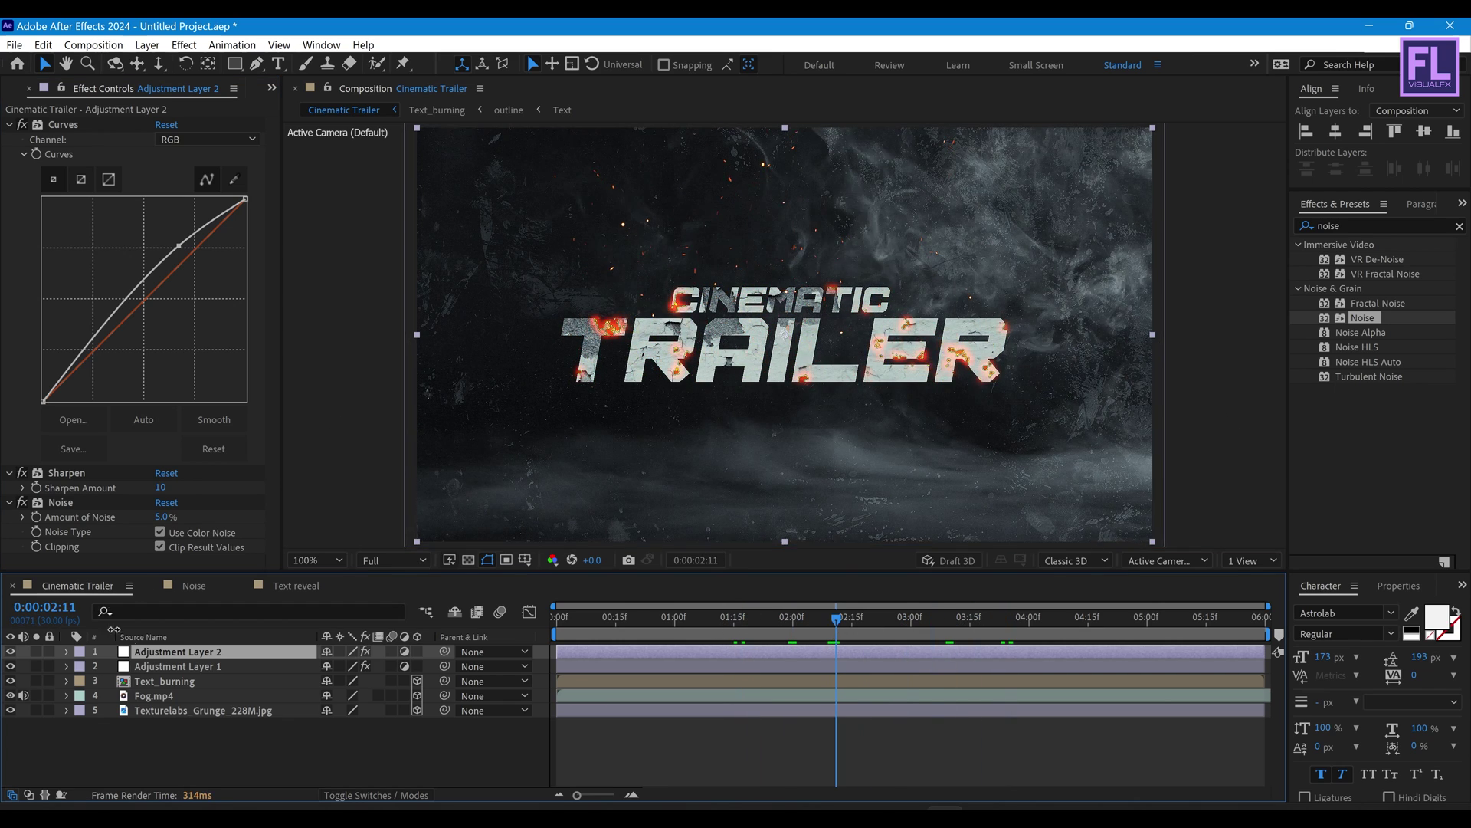
Step: Refine Adjustment Layer 1's Curves by lifting the Green curve and nudging the Red curve
click(203, 665)
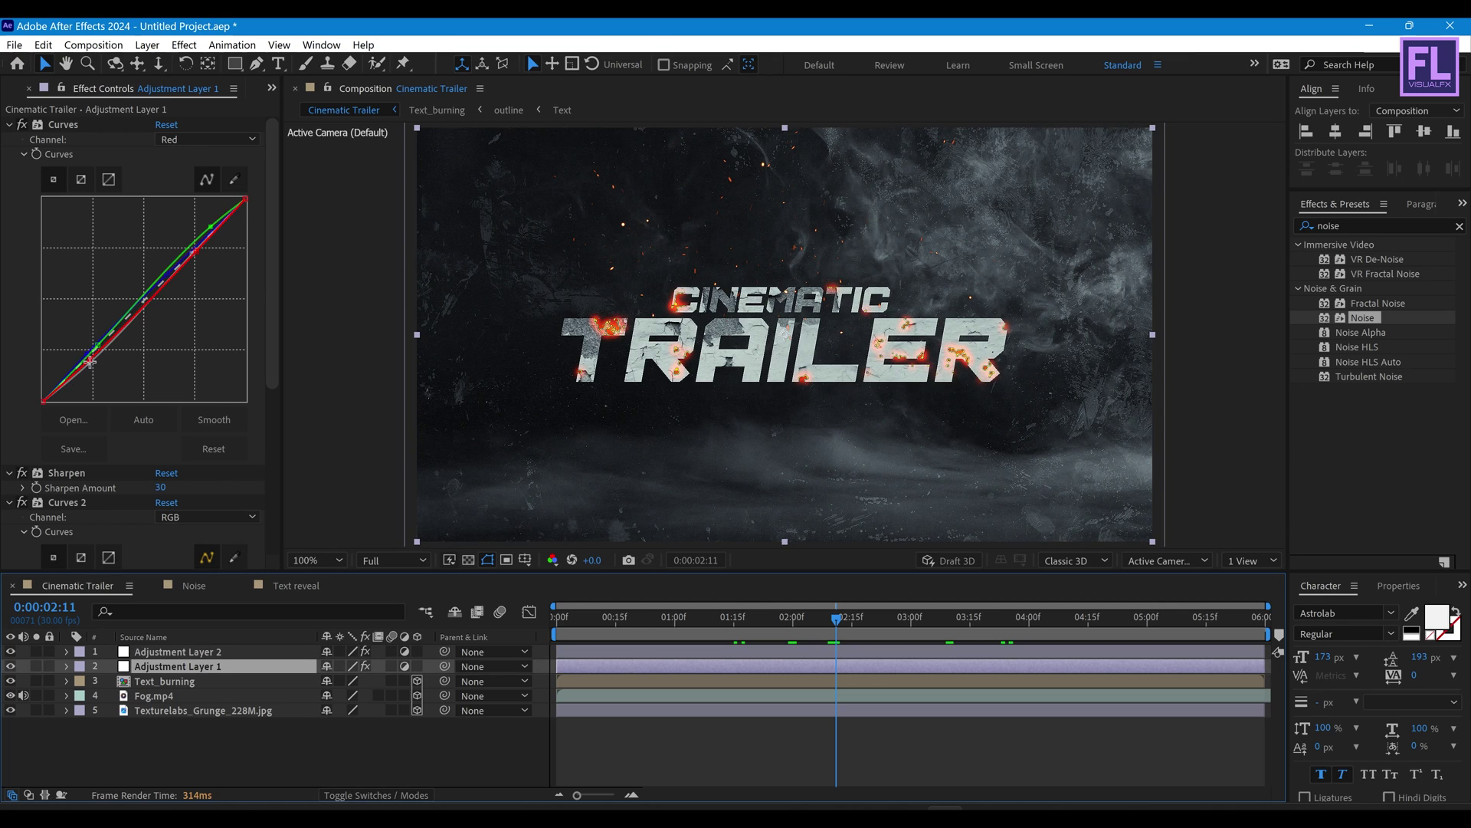
drag(94, 347, 95, 348)
mouse_move(204, 232)
mouse_down()
mouse_move(203, 213)
mouse_move(208, 232)
mouse_up()
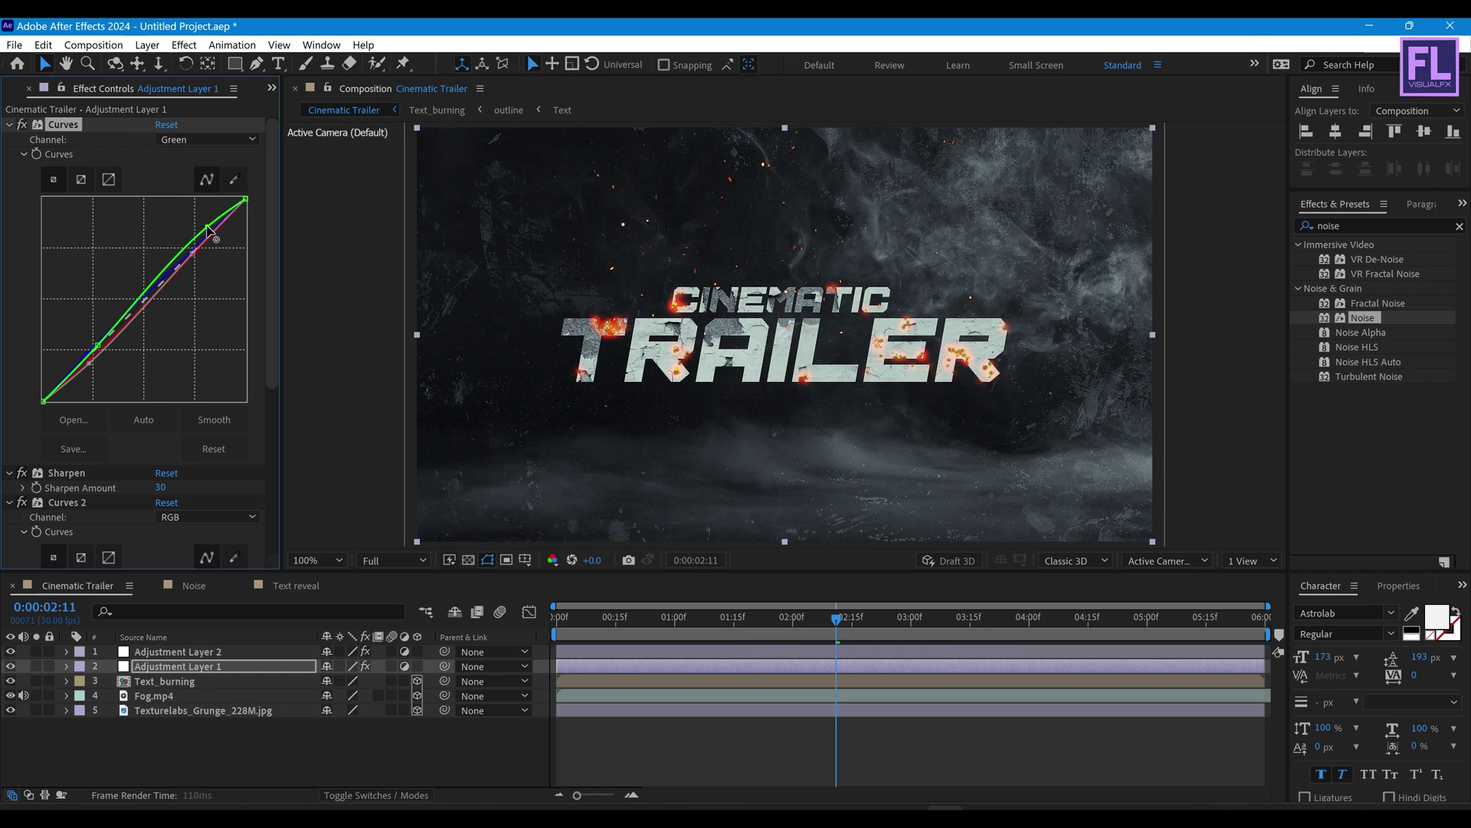
click(207, 139)
click(192, 167)
drag(90, 358, 91, 363)
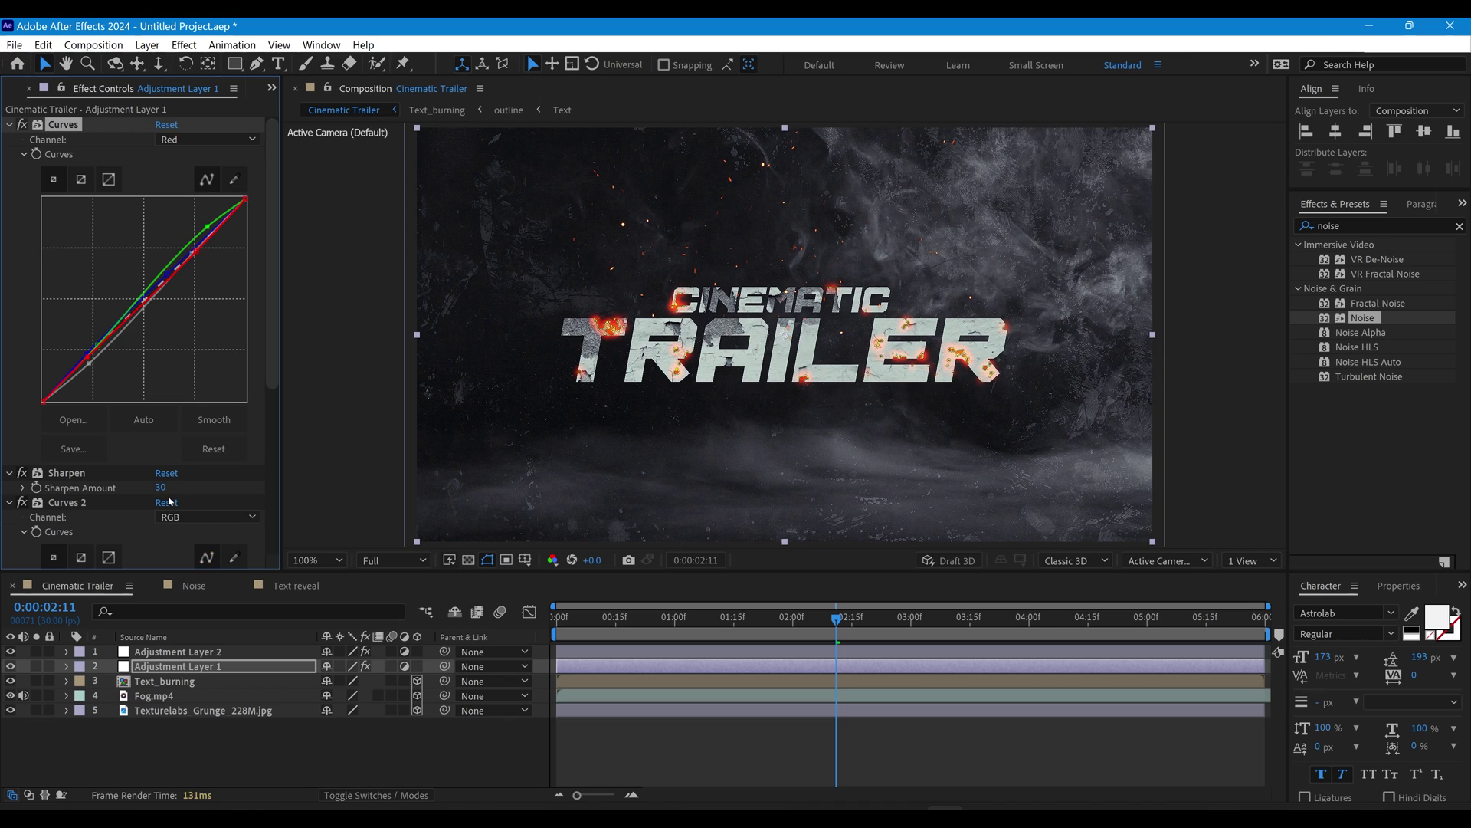
click(191, 761)
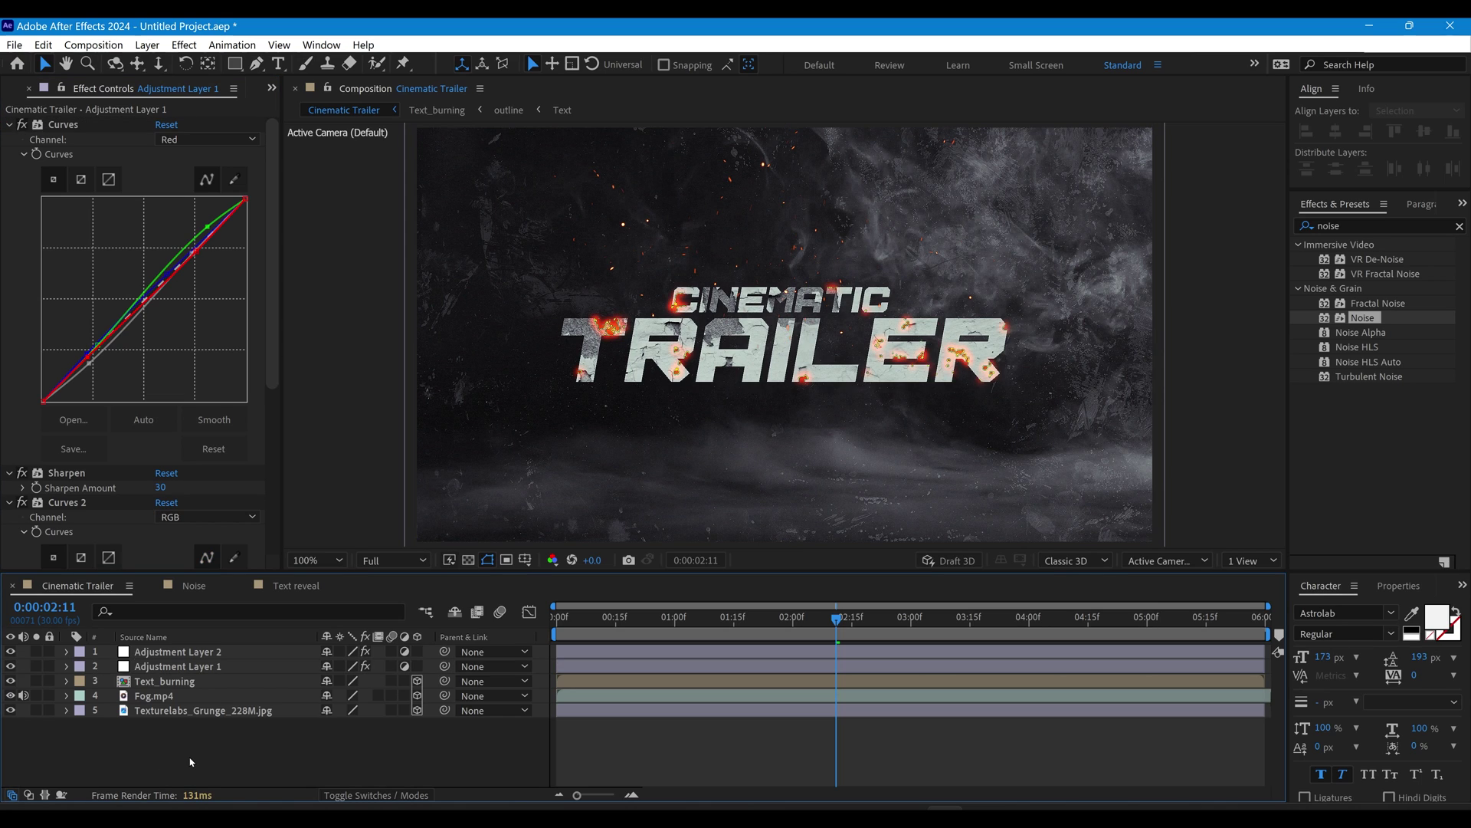
Step: Add a new black solid layer to the composition
right_click(144, 753)
mouse_move(207, 558)
click(412, 593)
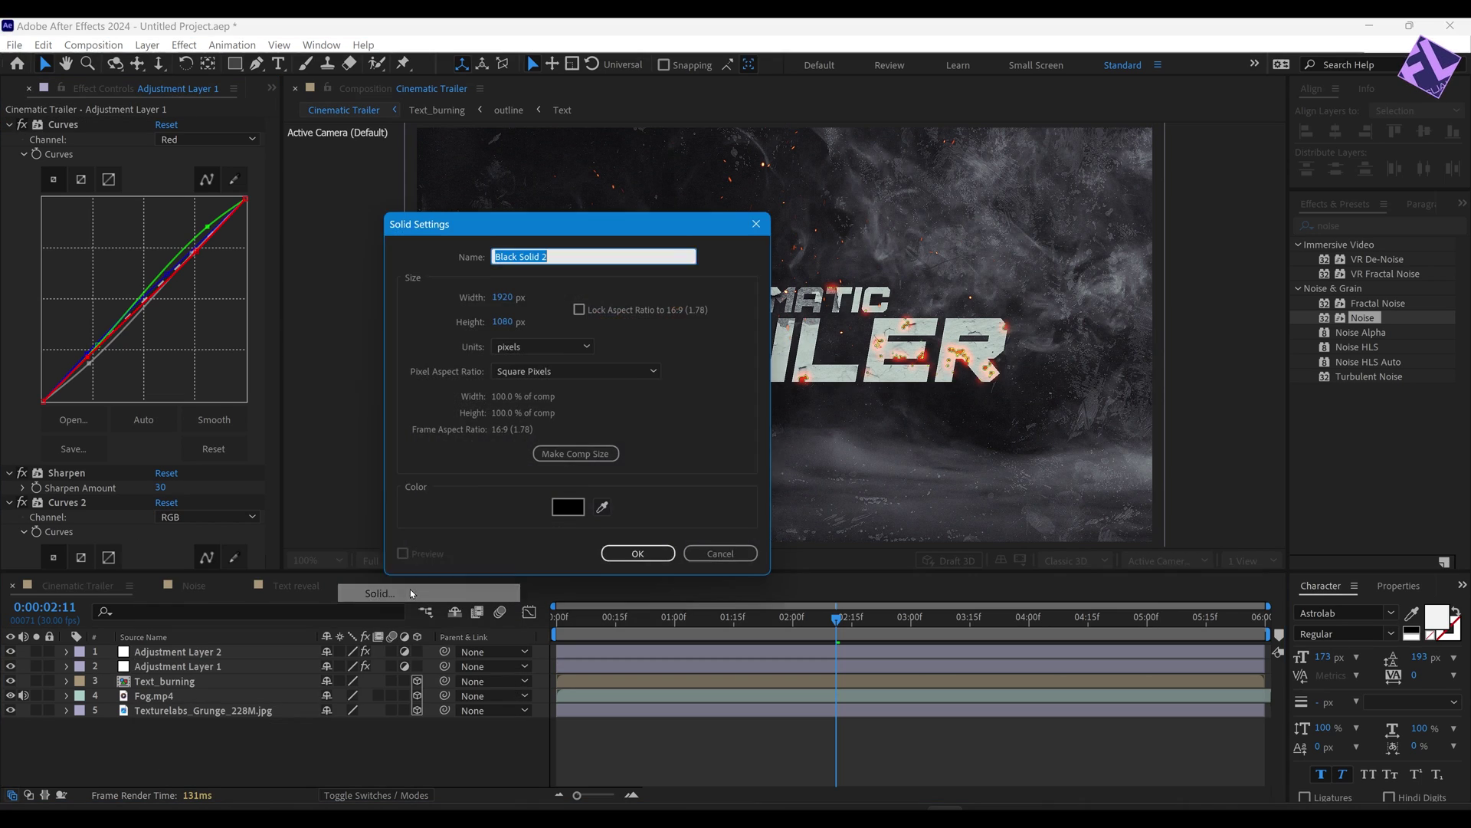
click(643, 562)
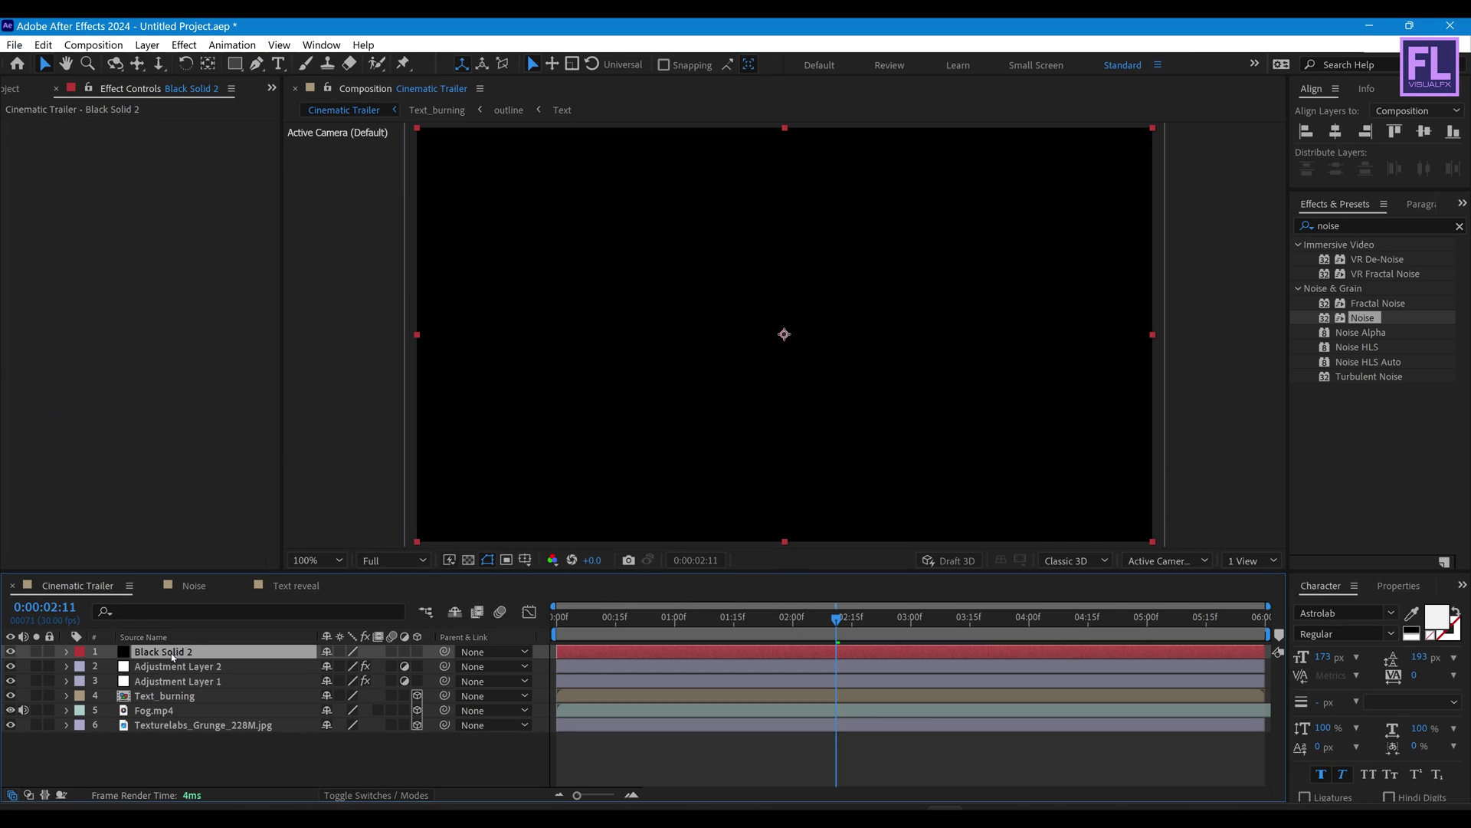
Step: Give the solid a full-frame rectangle mask, pull its edges inward, invert it, and preview
click(236, 63)
double_click(235, 64)
key(v)
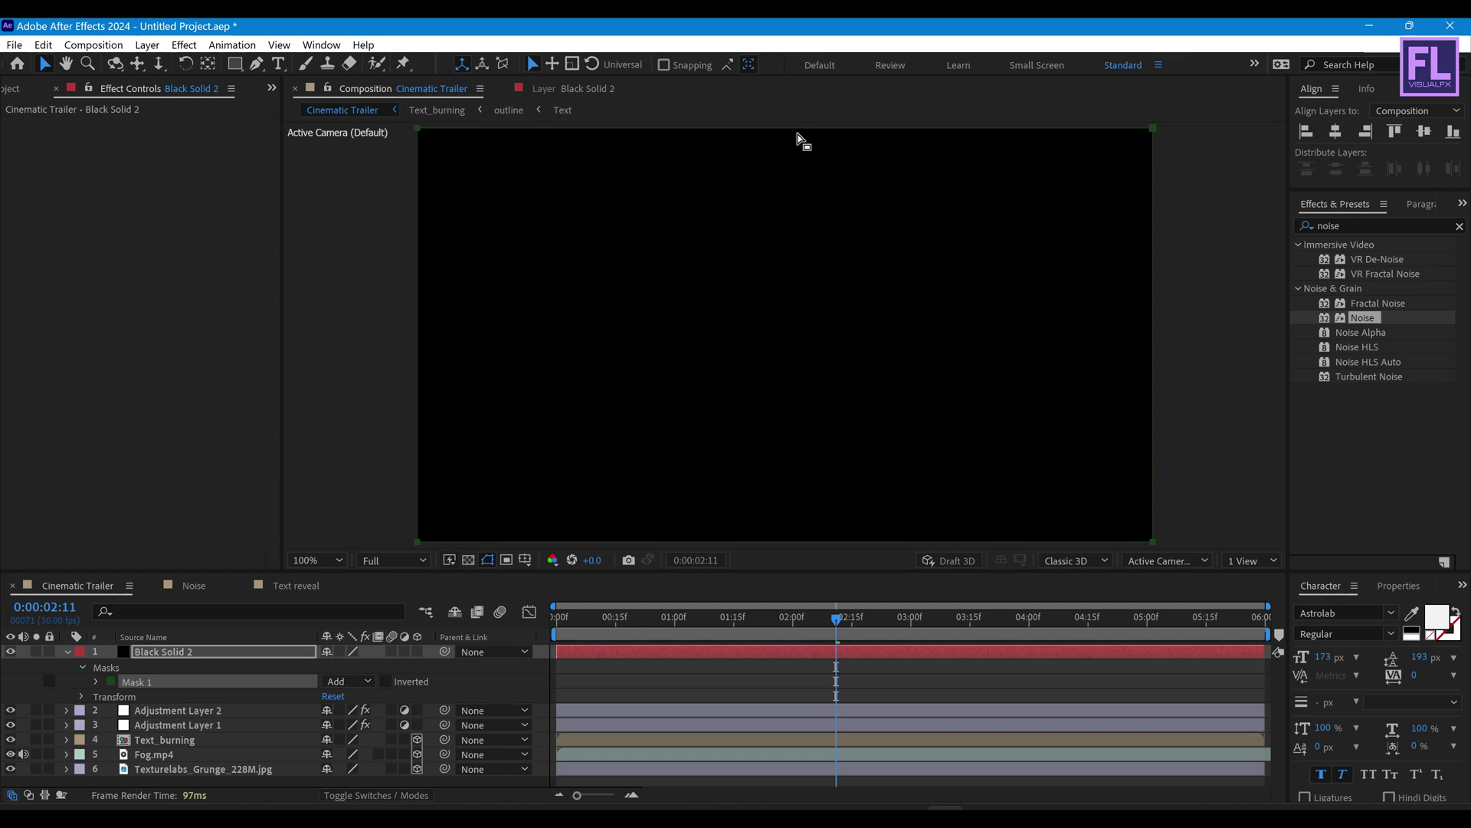
click(791, 134)
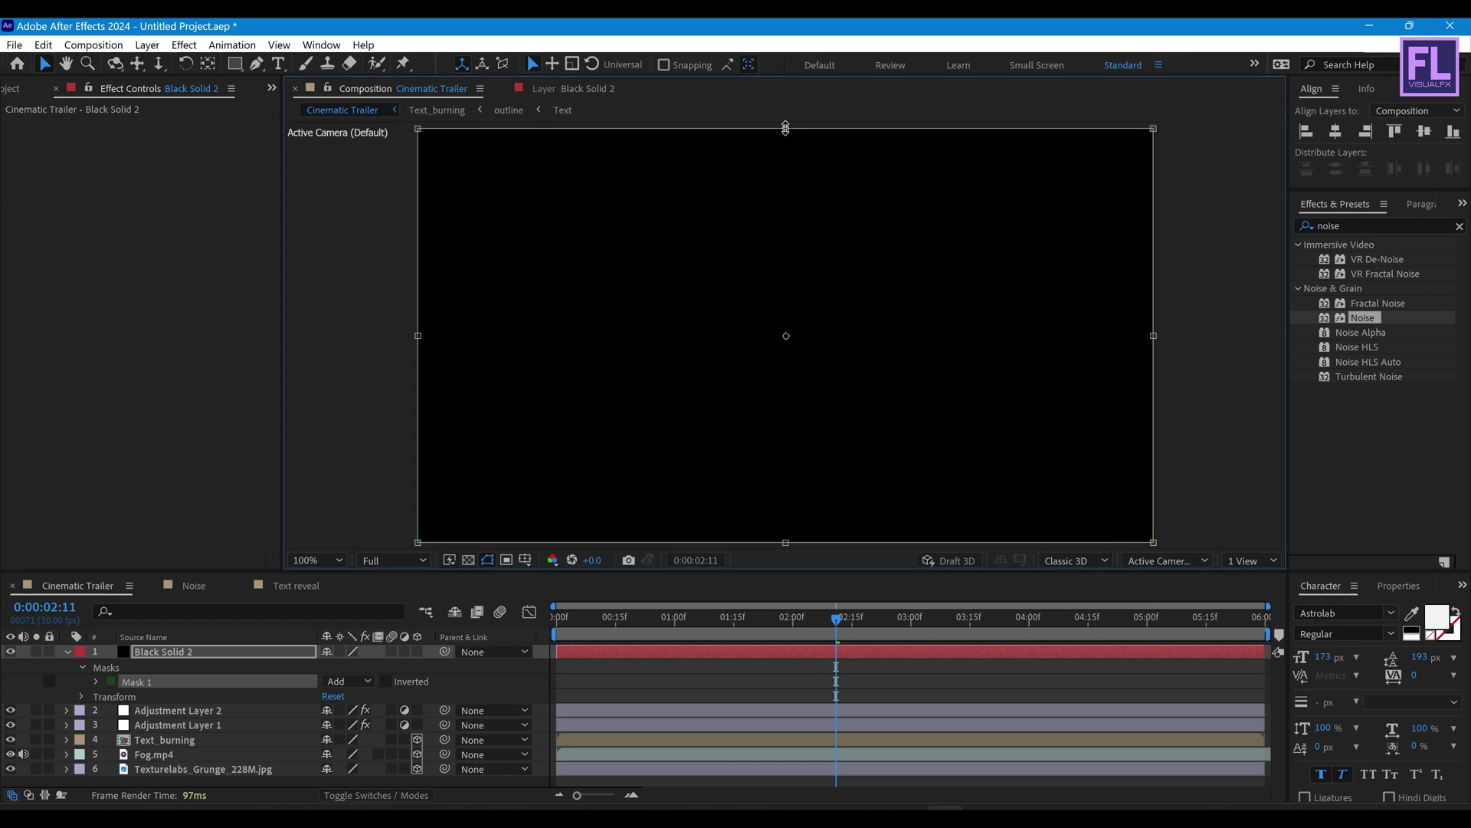
drag(784, 134, 783, 170)
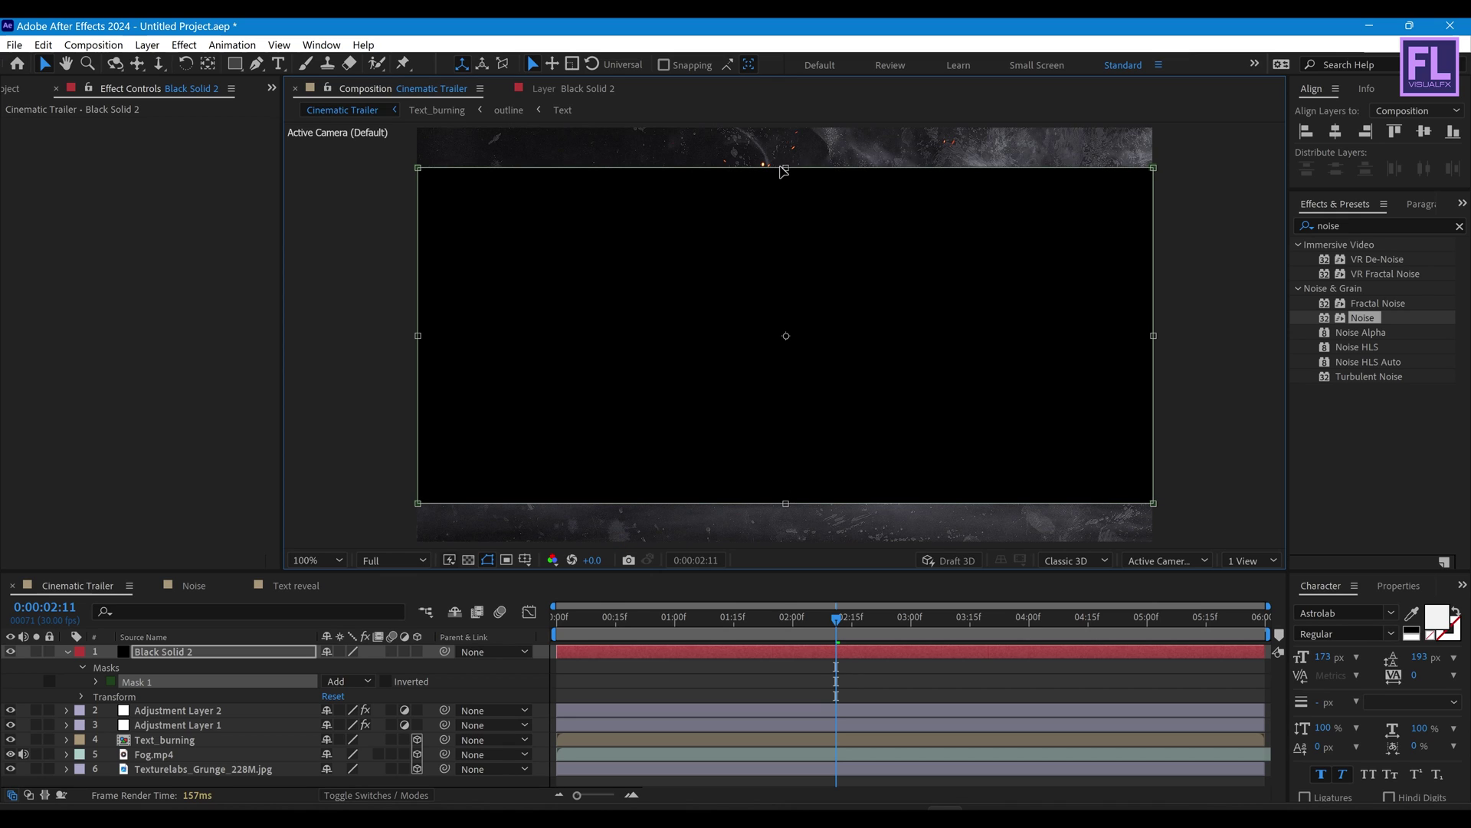
click(387, 682)
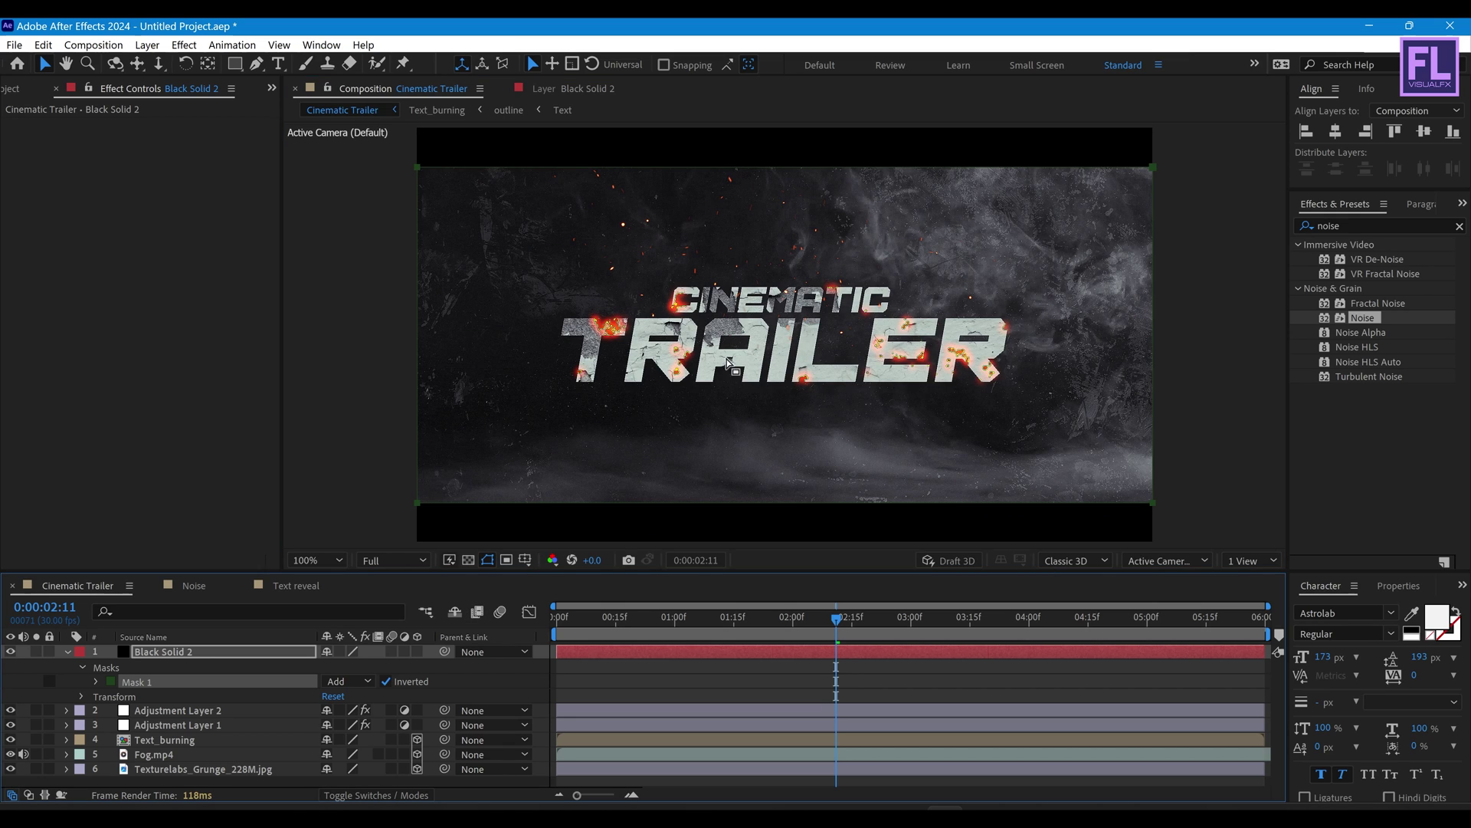
click(67, 652)
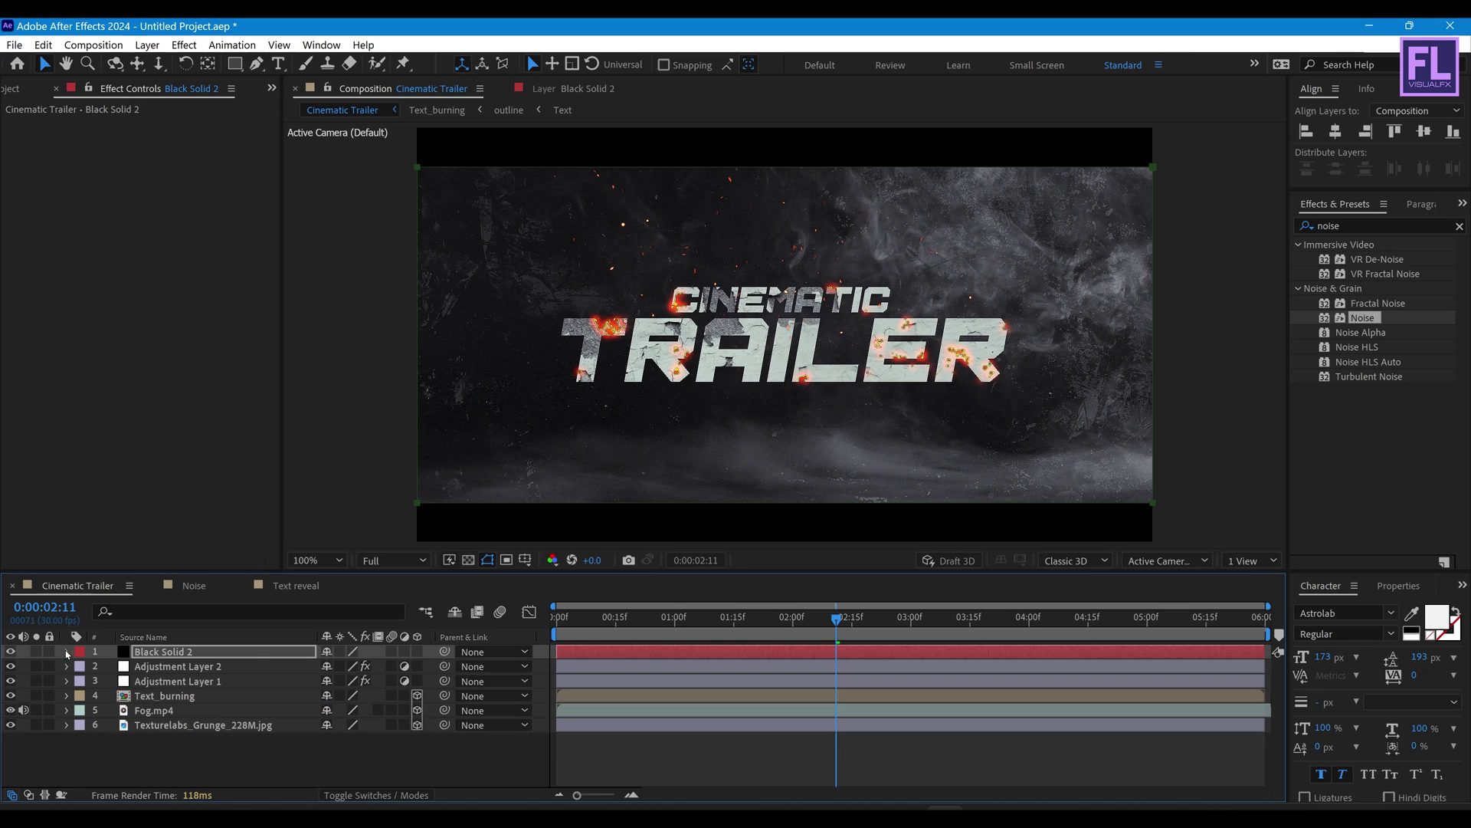
key(space)
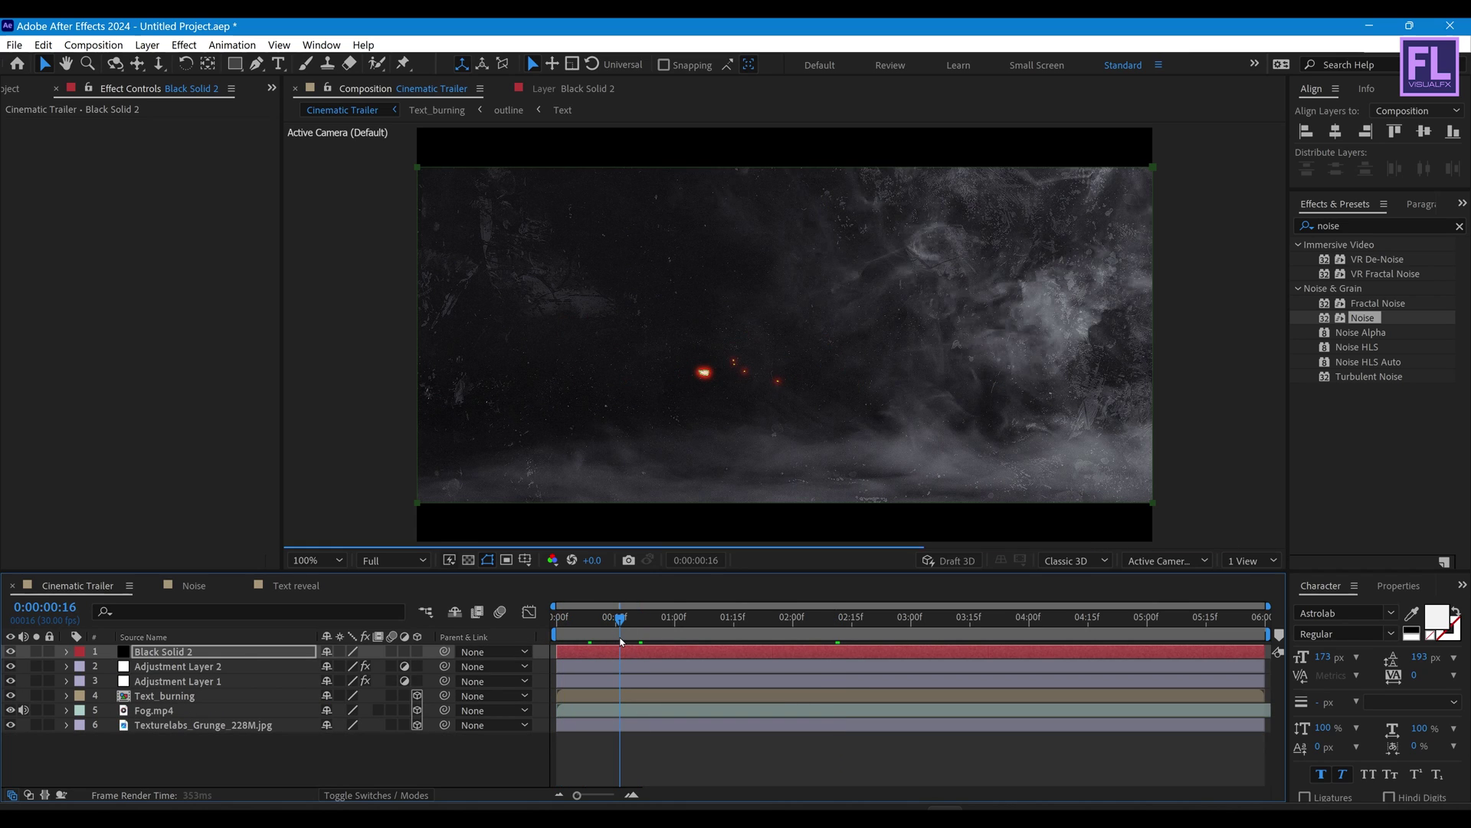
Step: Create a new camera layer with the 50mm preset
right_click(145, 755)
mouse_move(207, 553)
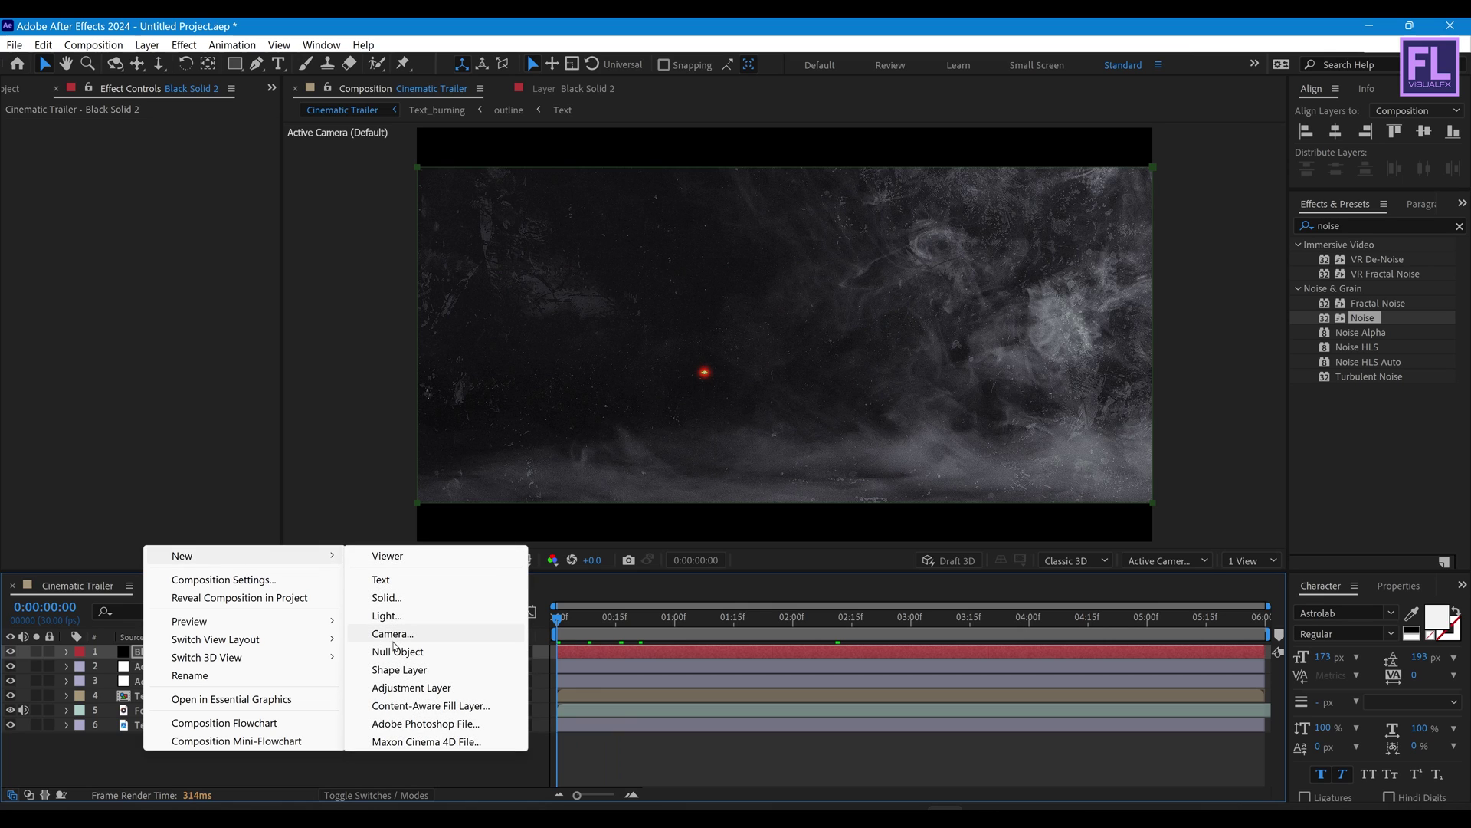
click(393, 639)
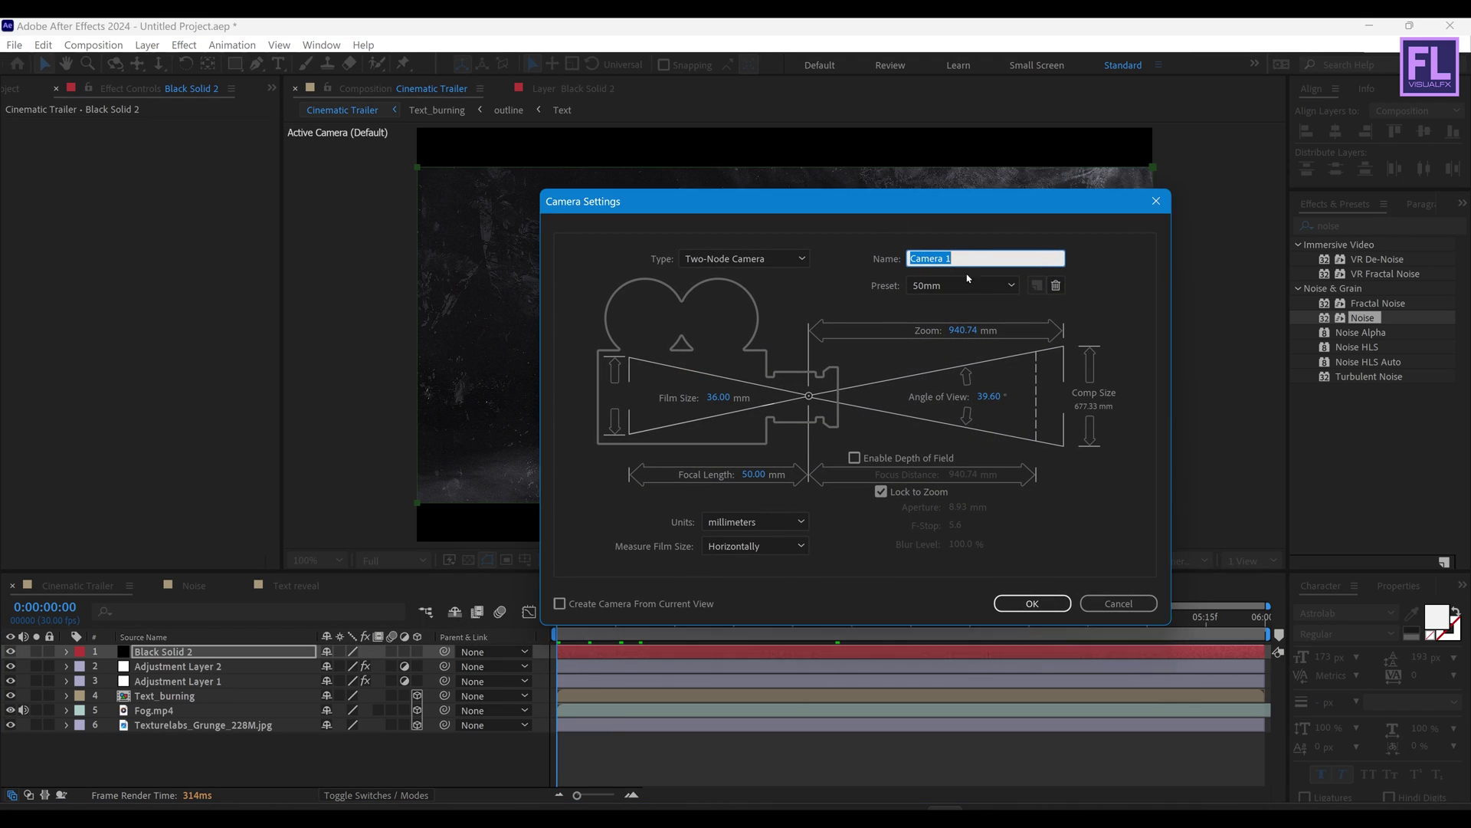
click(967, 285)
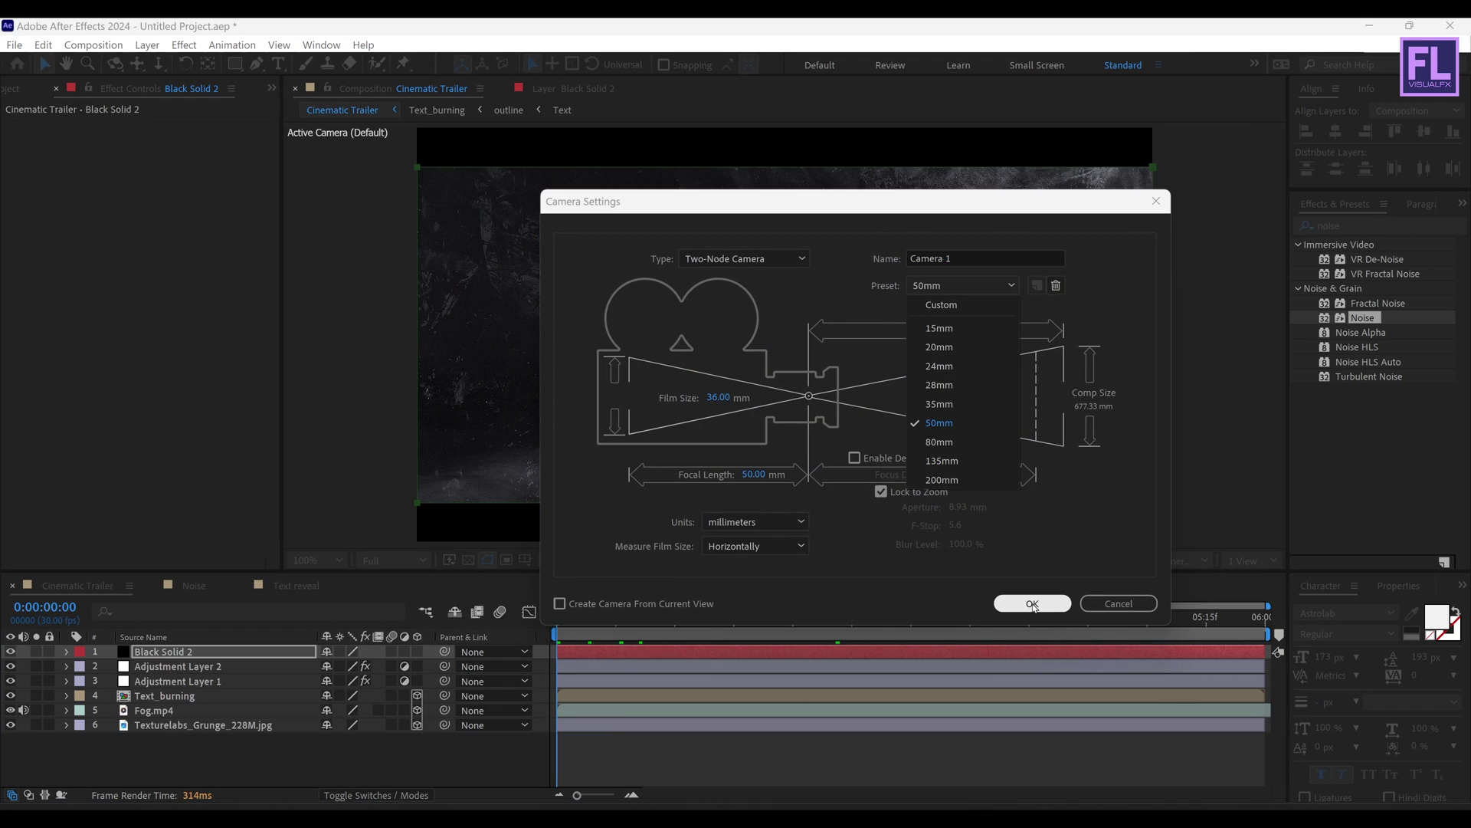
click(1033, 603)
Step: Keyframe Camera 1's Position, starting close to the text and moving back by one second
drag(621, 623, 720, 623)
key(Home)
key(p)
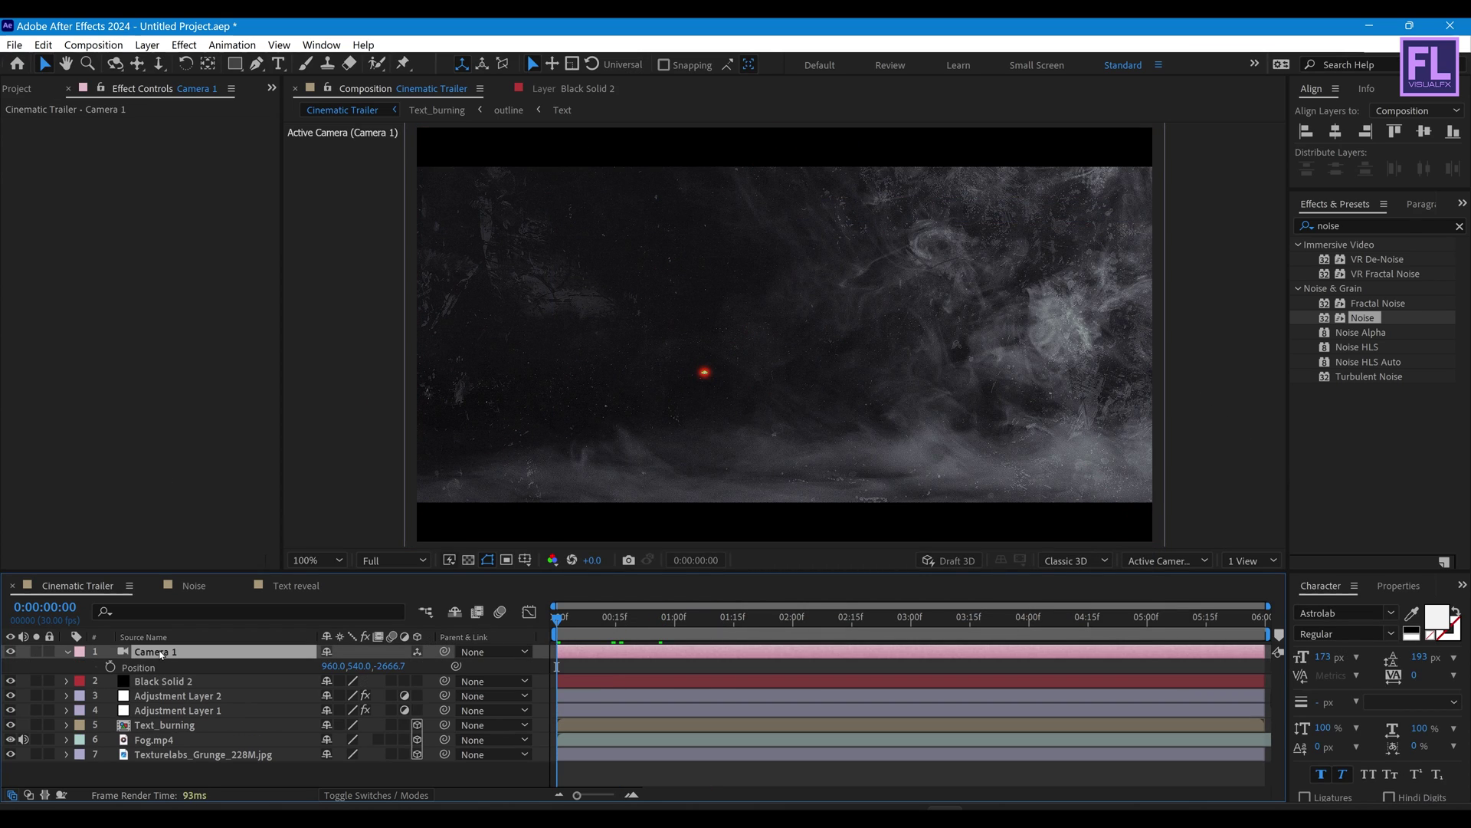
click(110, 667)
mouse_move(559, 667)
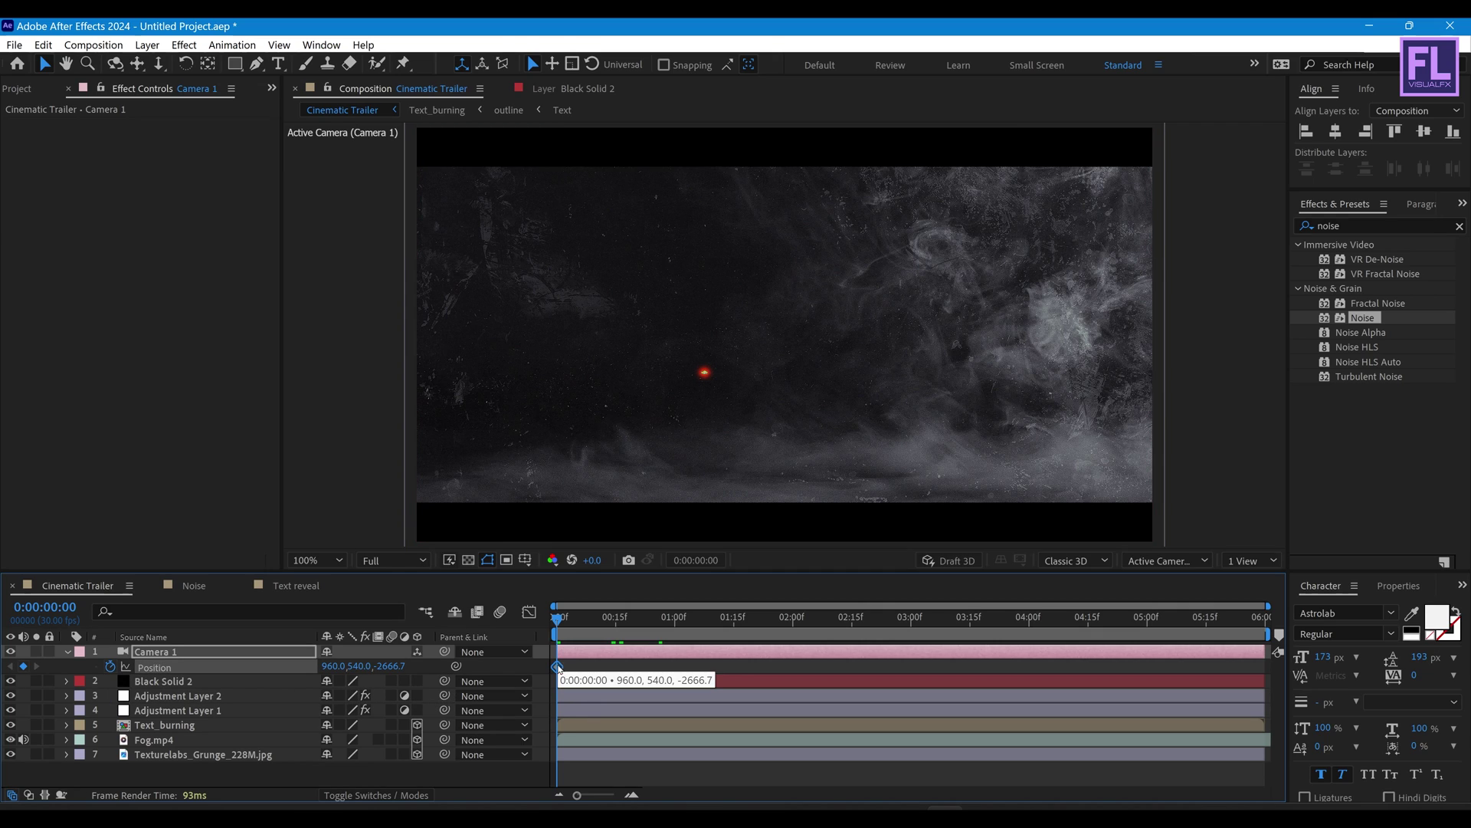
drag(557, 667, 580, 669)
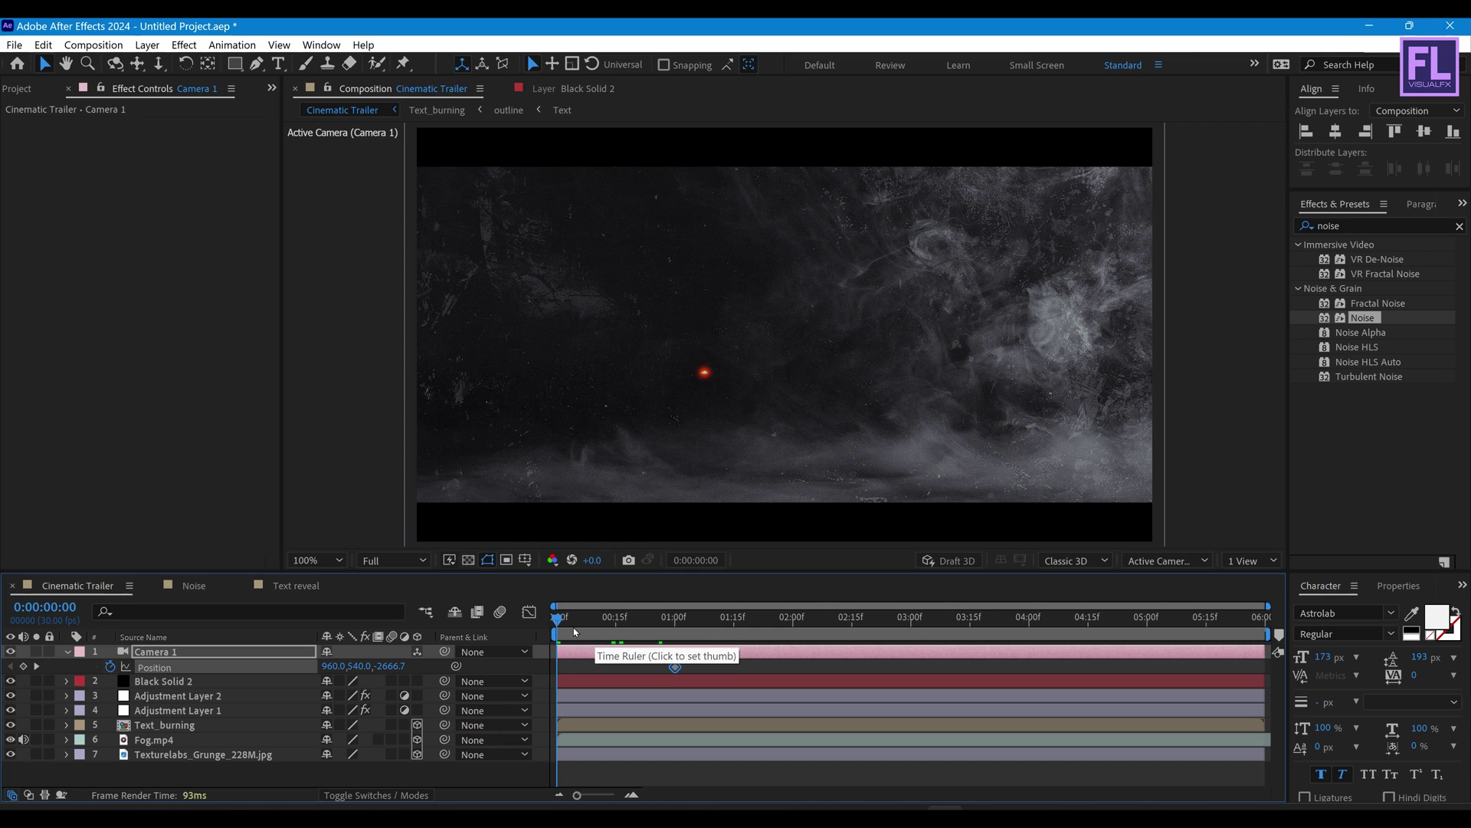
drag(385, 668, 849, 644)
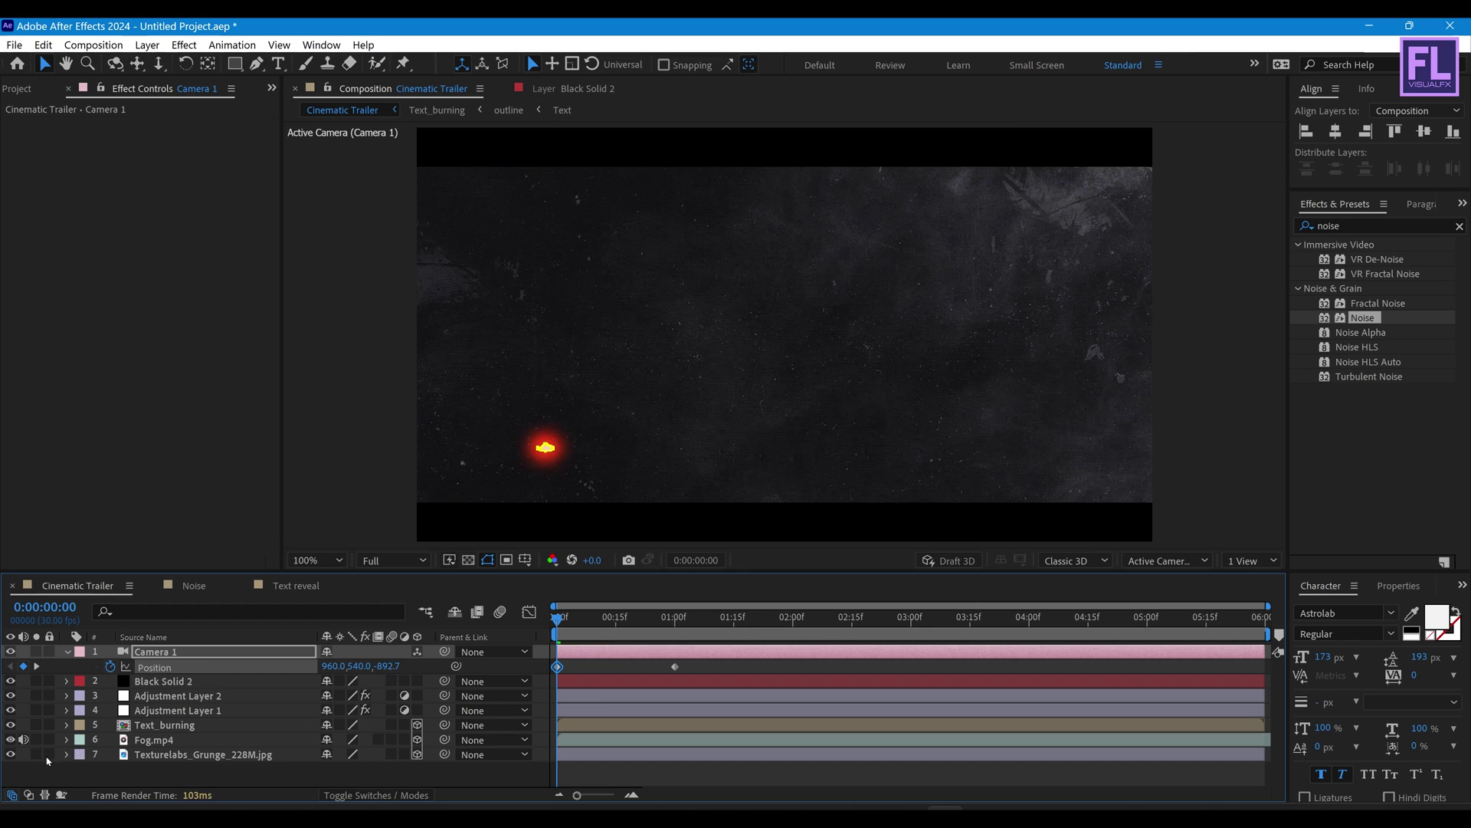
Step: Shift Text_burning earlier in time and fine-tune the camera's starting distance
click(606, 727)
mouse_move(606, 732)
mouse_down()
mouse_move(558, 725)
mouse_move(573, 724)
mouse_up()
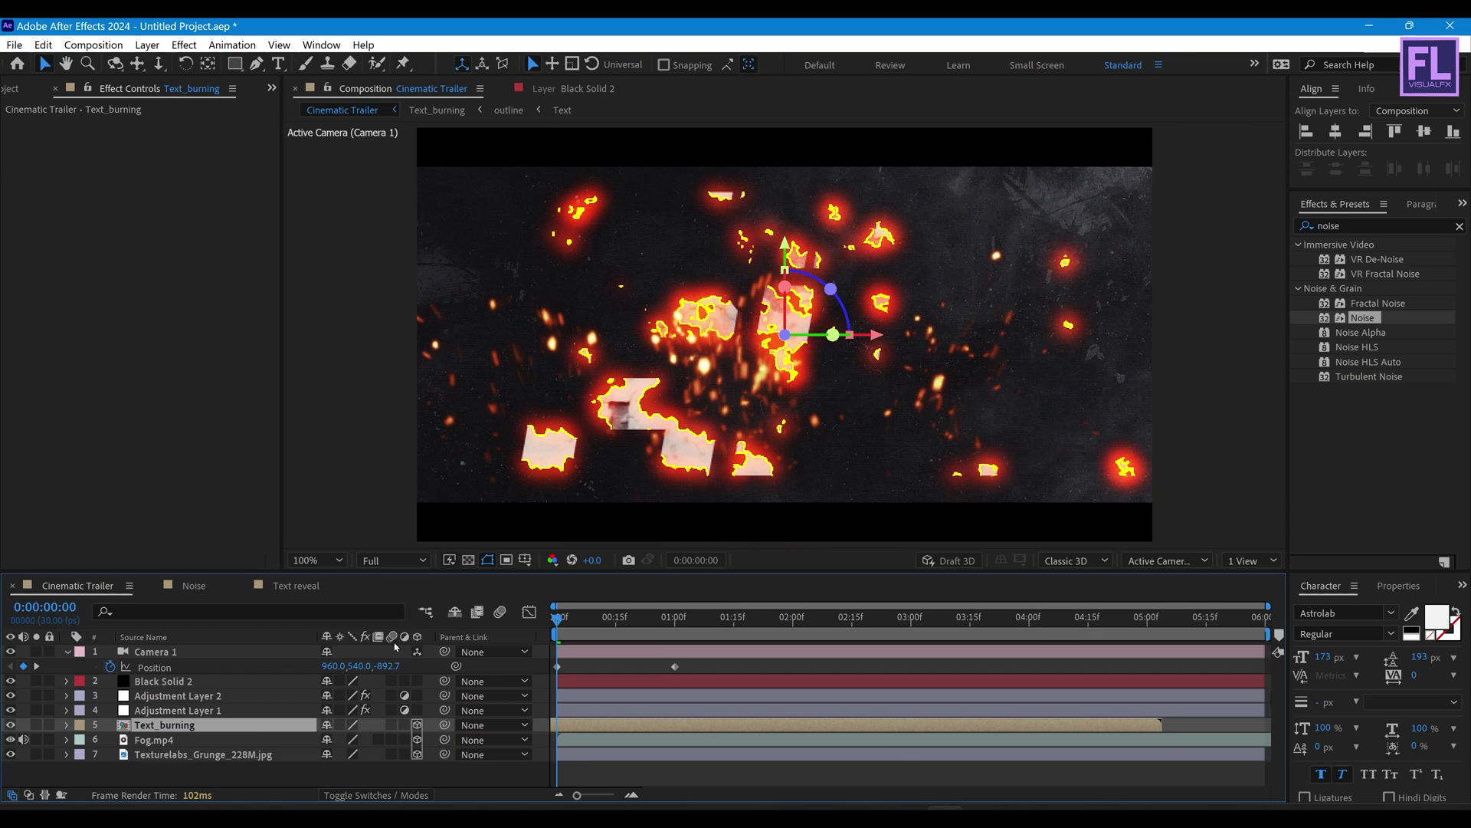
drag(387, 666, 525, 663)
drag(616, 653, 698, 646)
drag(590, 729, 601, 728)
Step: Ease both camera Position keyframes in the Graph Editor
click(676, 667)
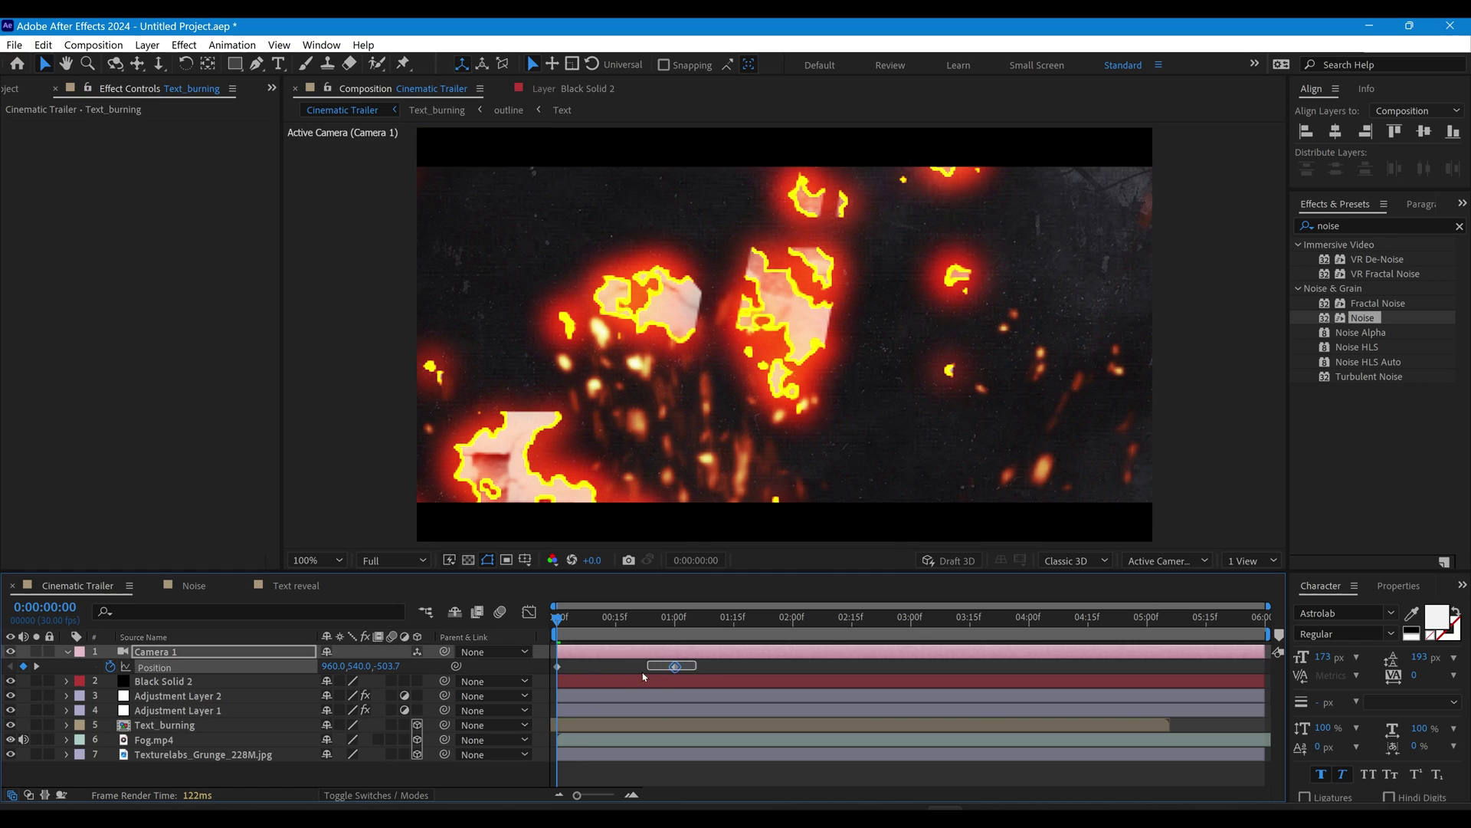
drag(547, 683, 545, 684)
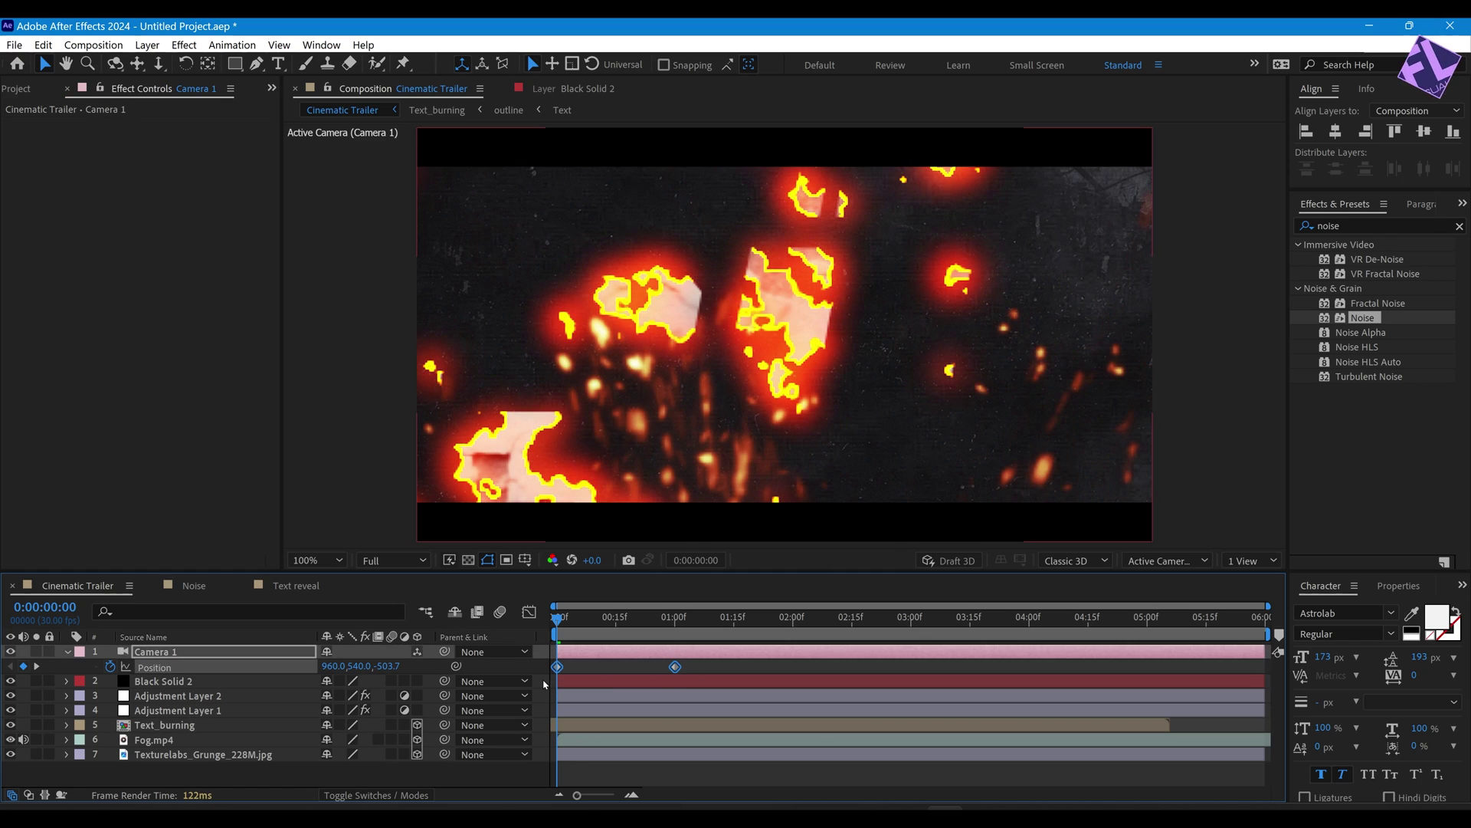
click(529, 612)
drag(769, 701, 612, 759)
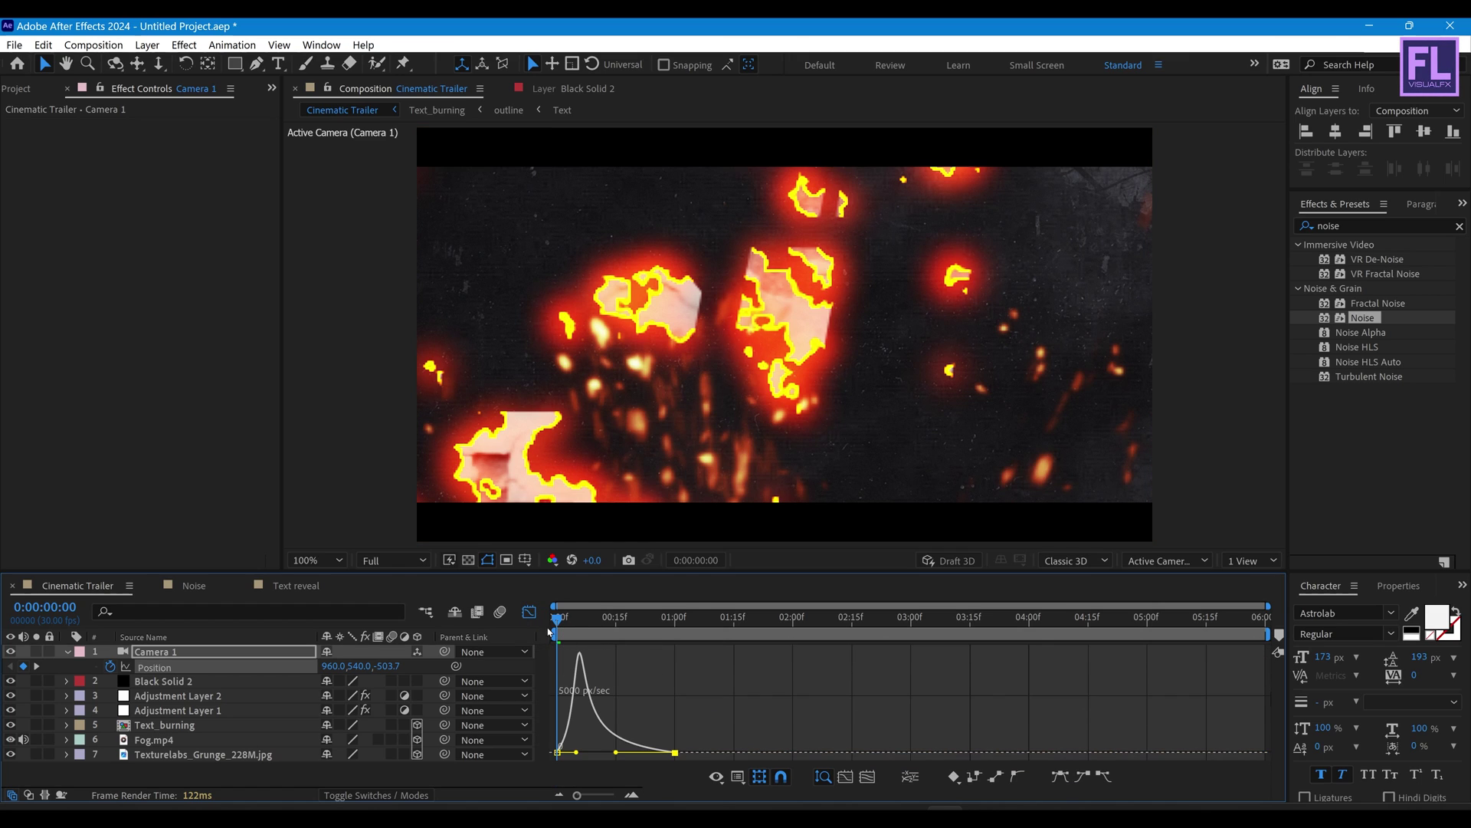
click(530, 612)
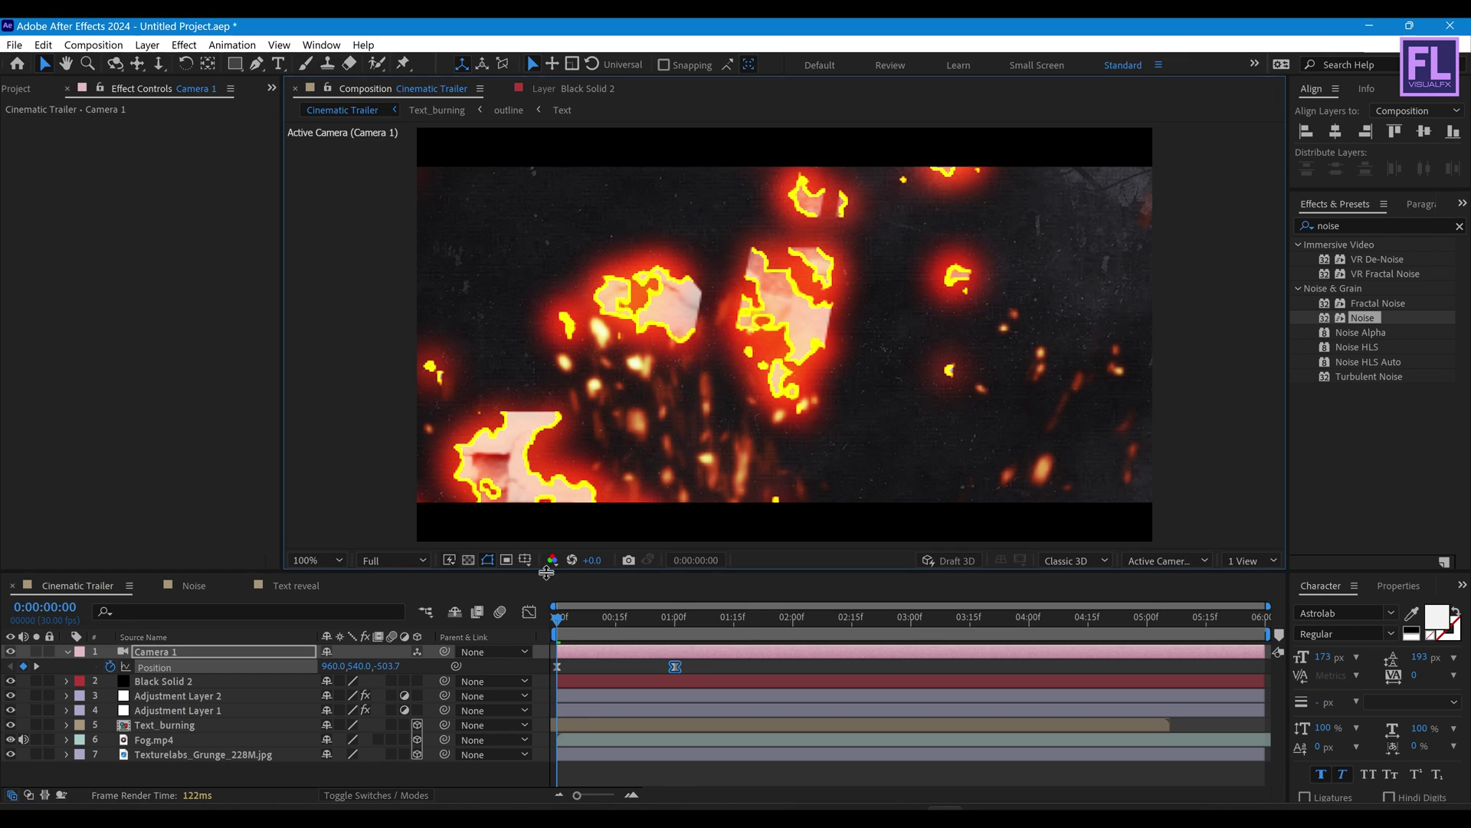
drag(548, 573, 547, 553)
drag(146, 766, 154, 714)
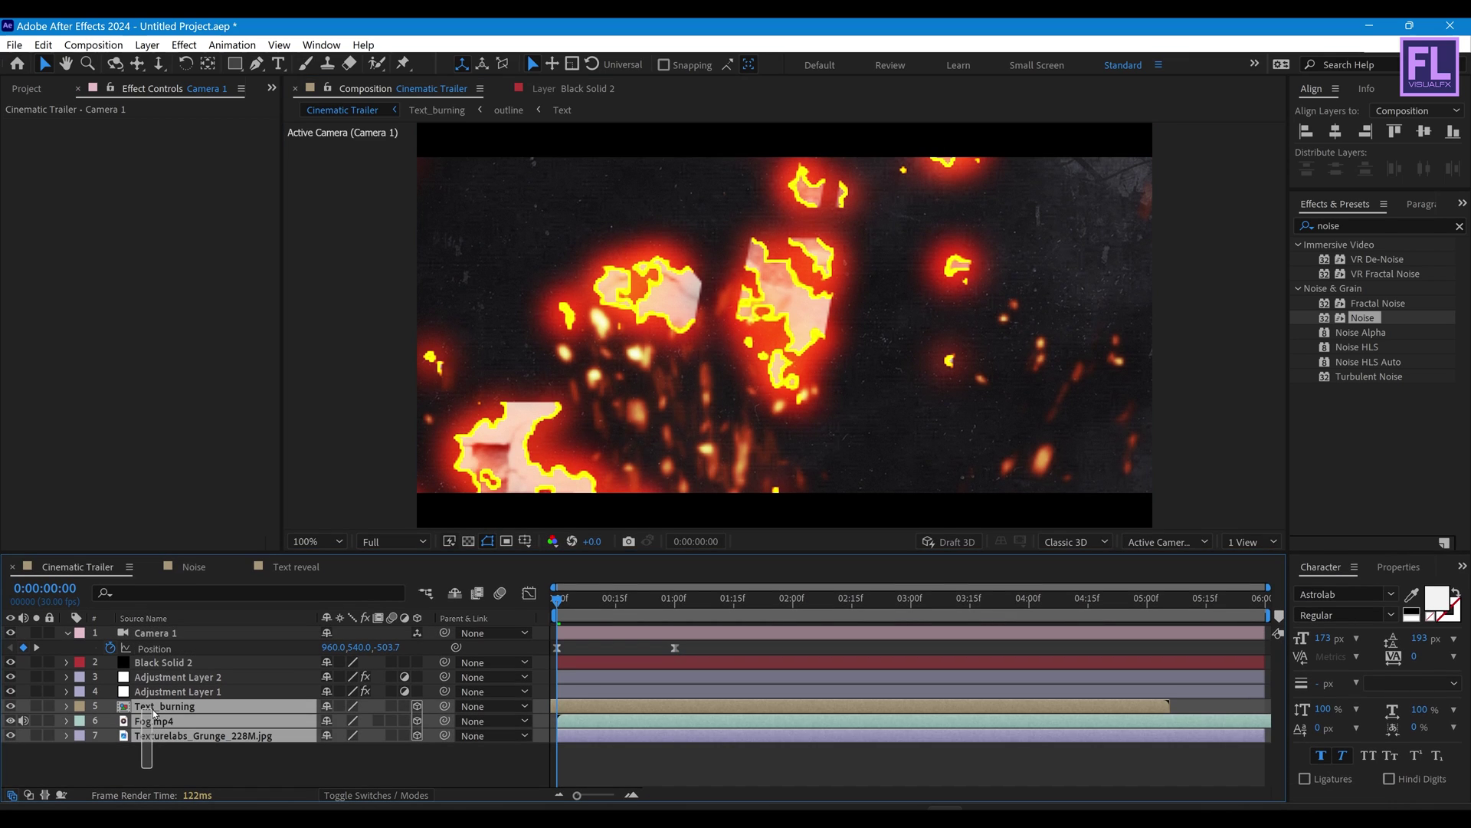
Step: Enable motion blur on the text, fog and grunge layers and preview it
click(392, 706)
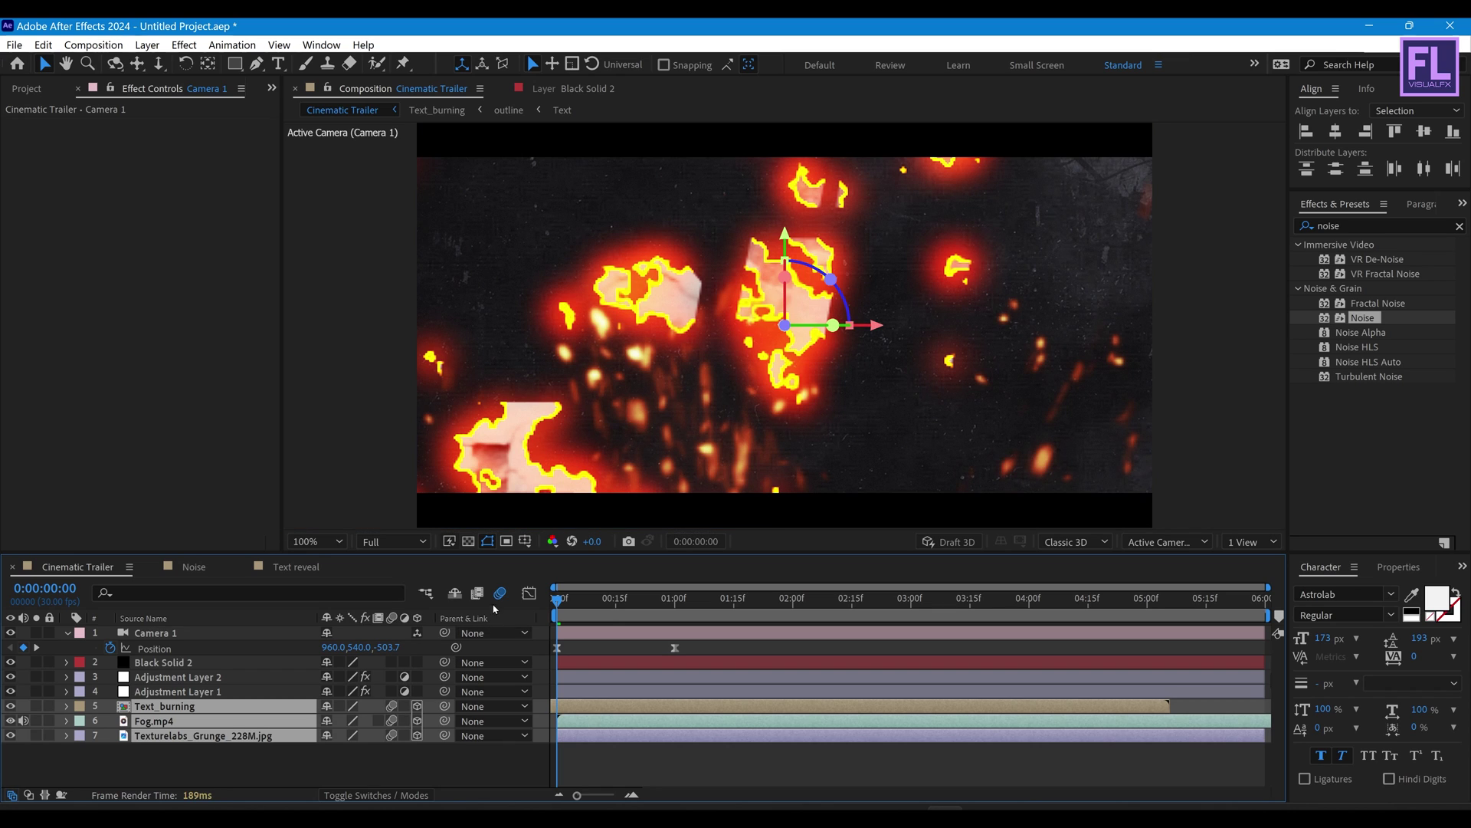
drag(567, 606, 746, 605)
key(space)
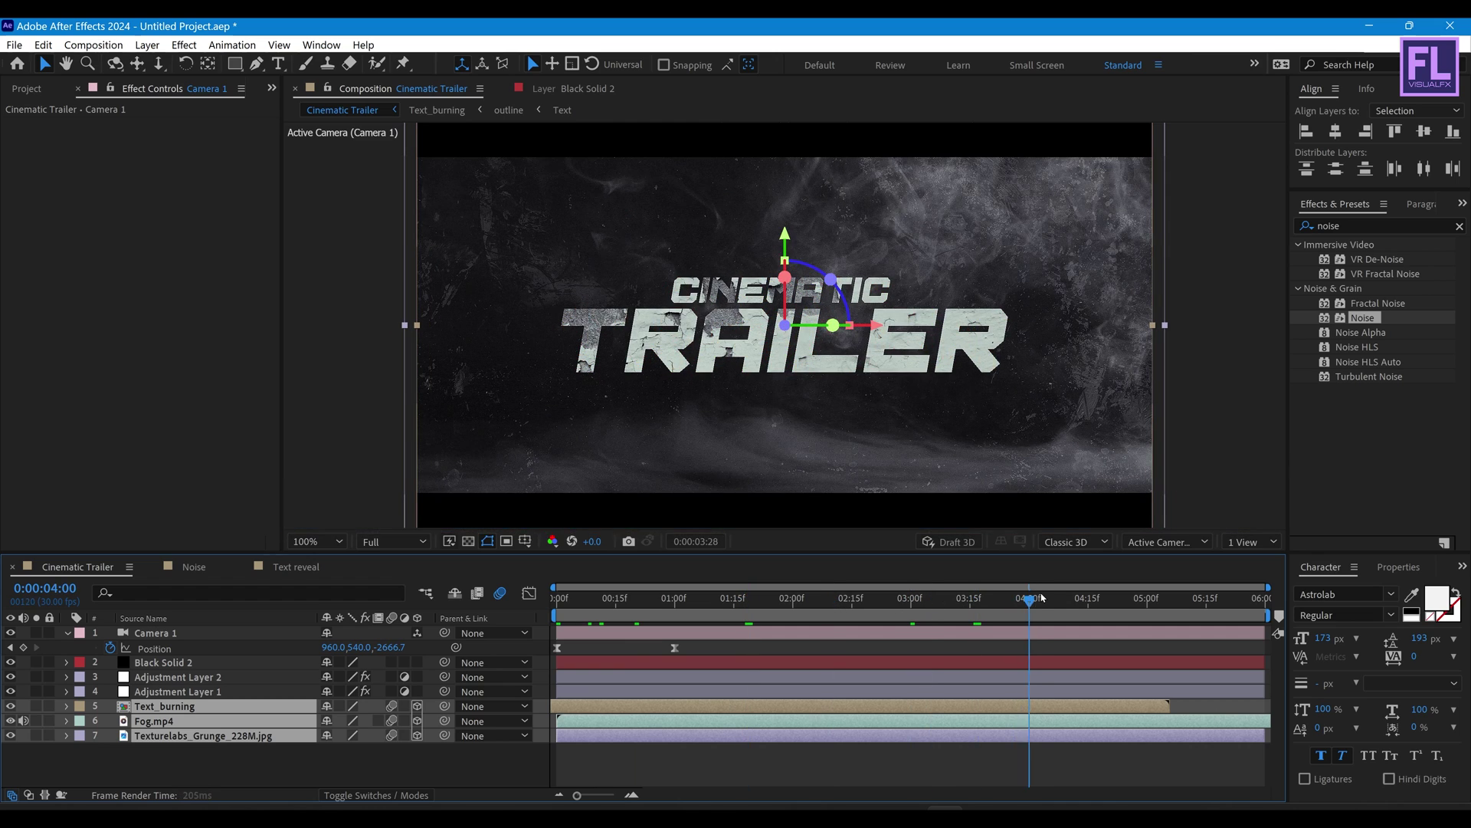
key(space)
key(F2)
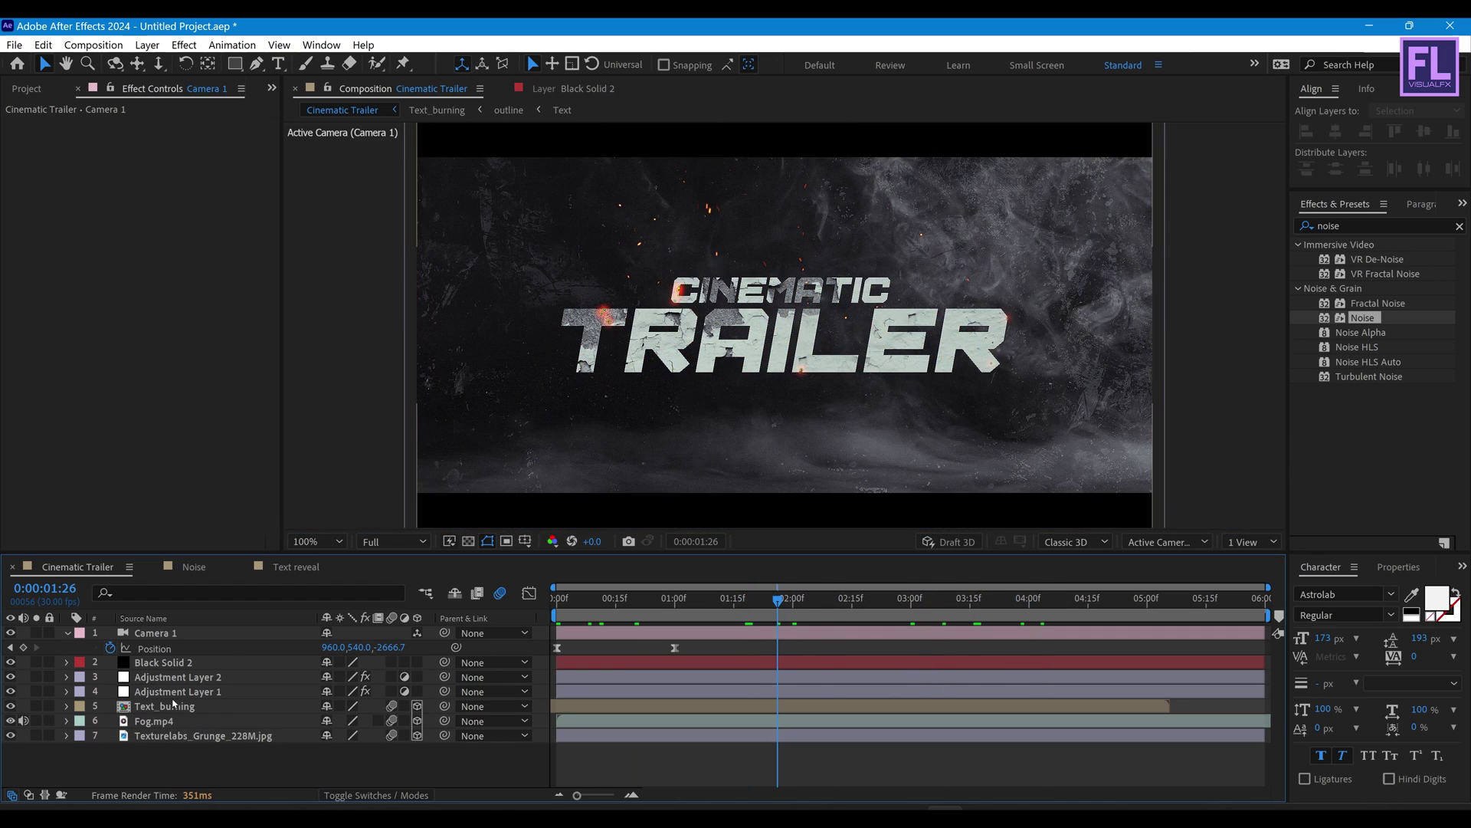
Step: Keyframe Text_burning's Scale from 100% at 0s to 90% at five seconds
click(173, 708)
key(s)
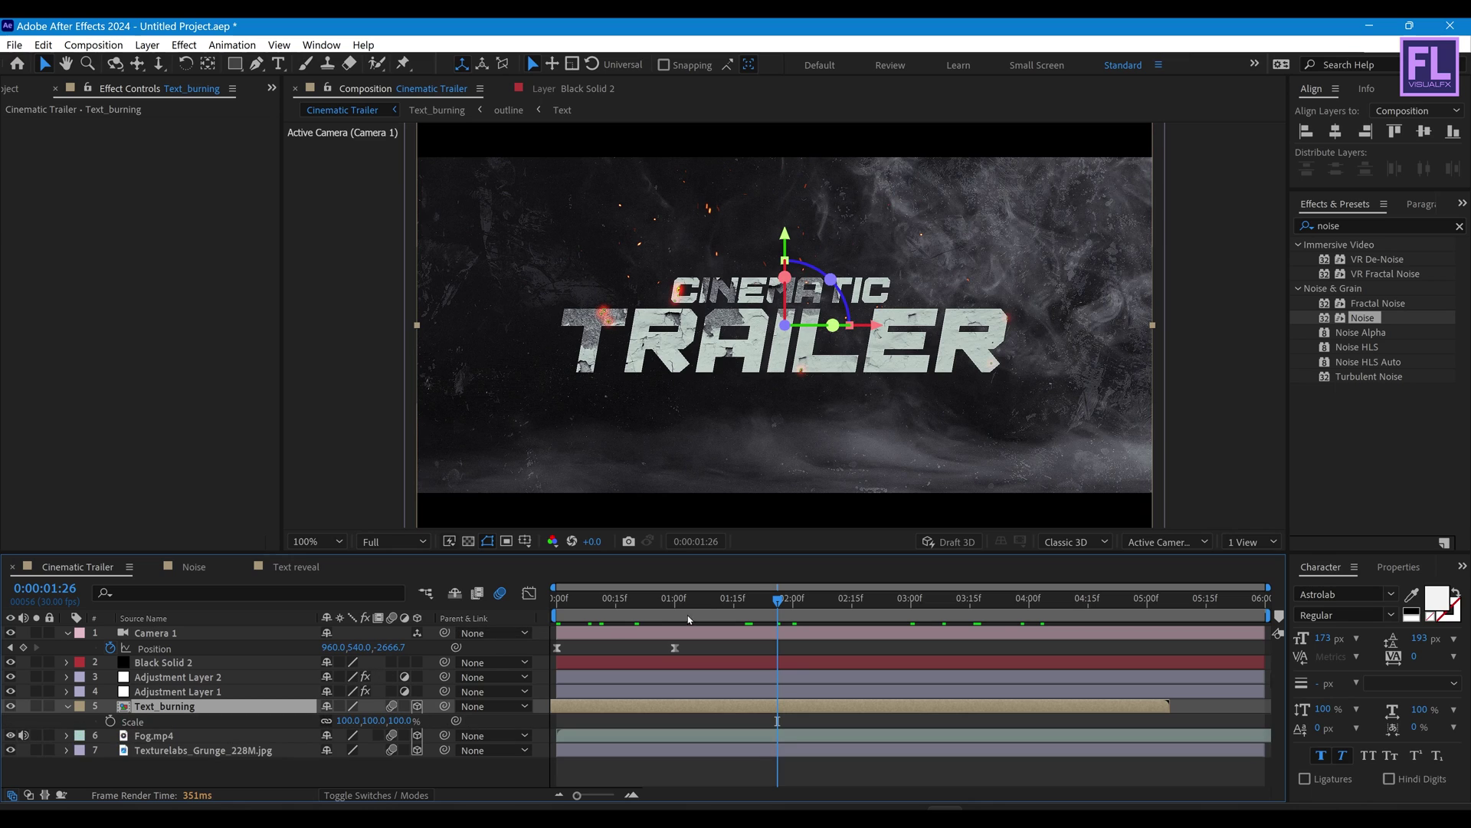
key(Home)
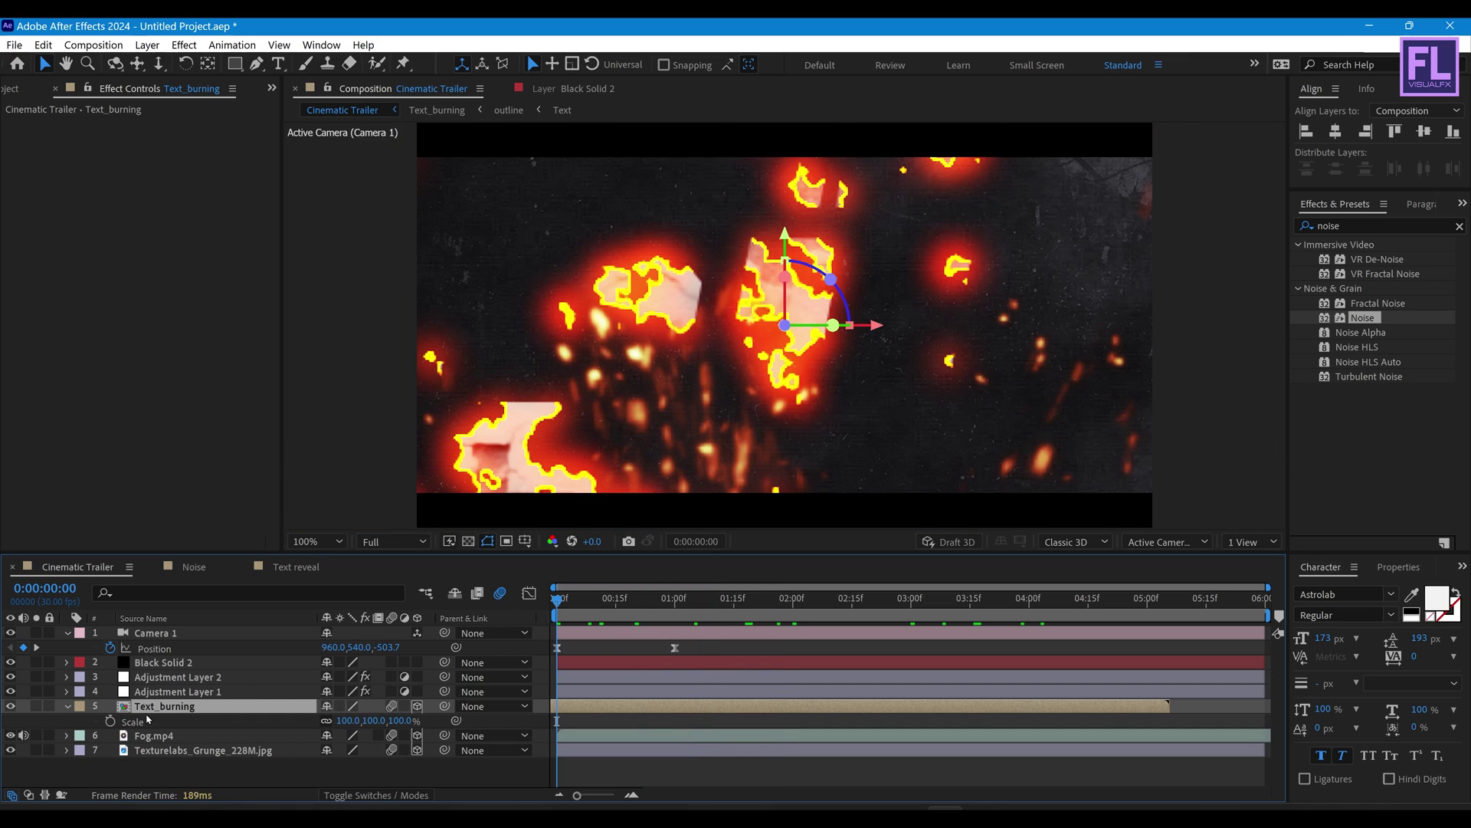
drag(574, 603, 1148, 603)
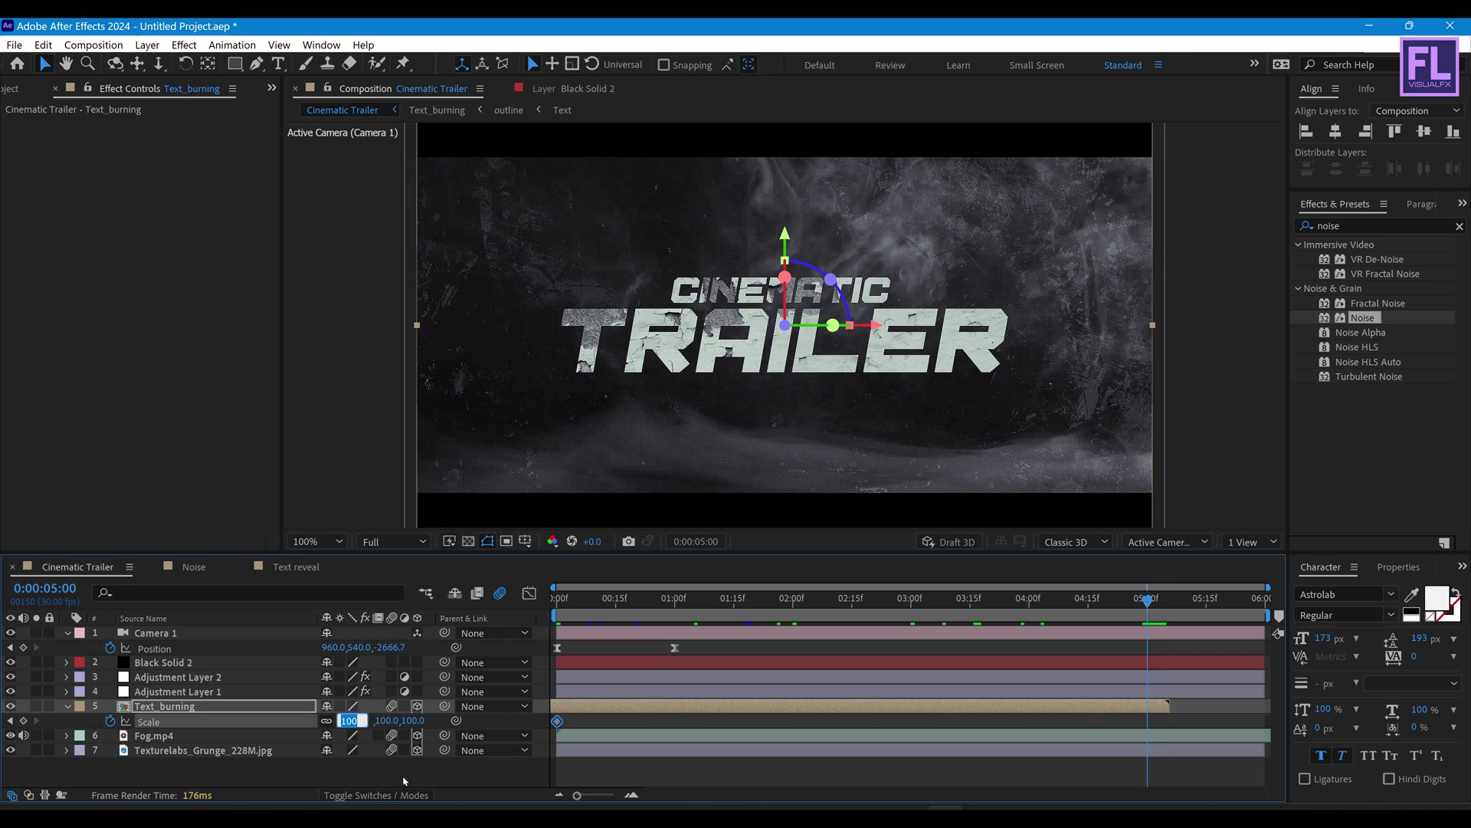
text(0)
key(Return)
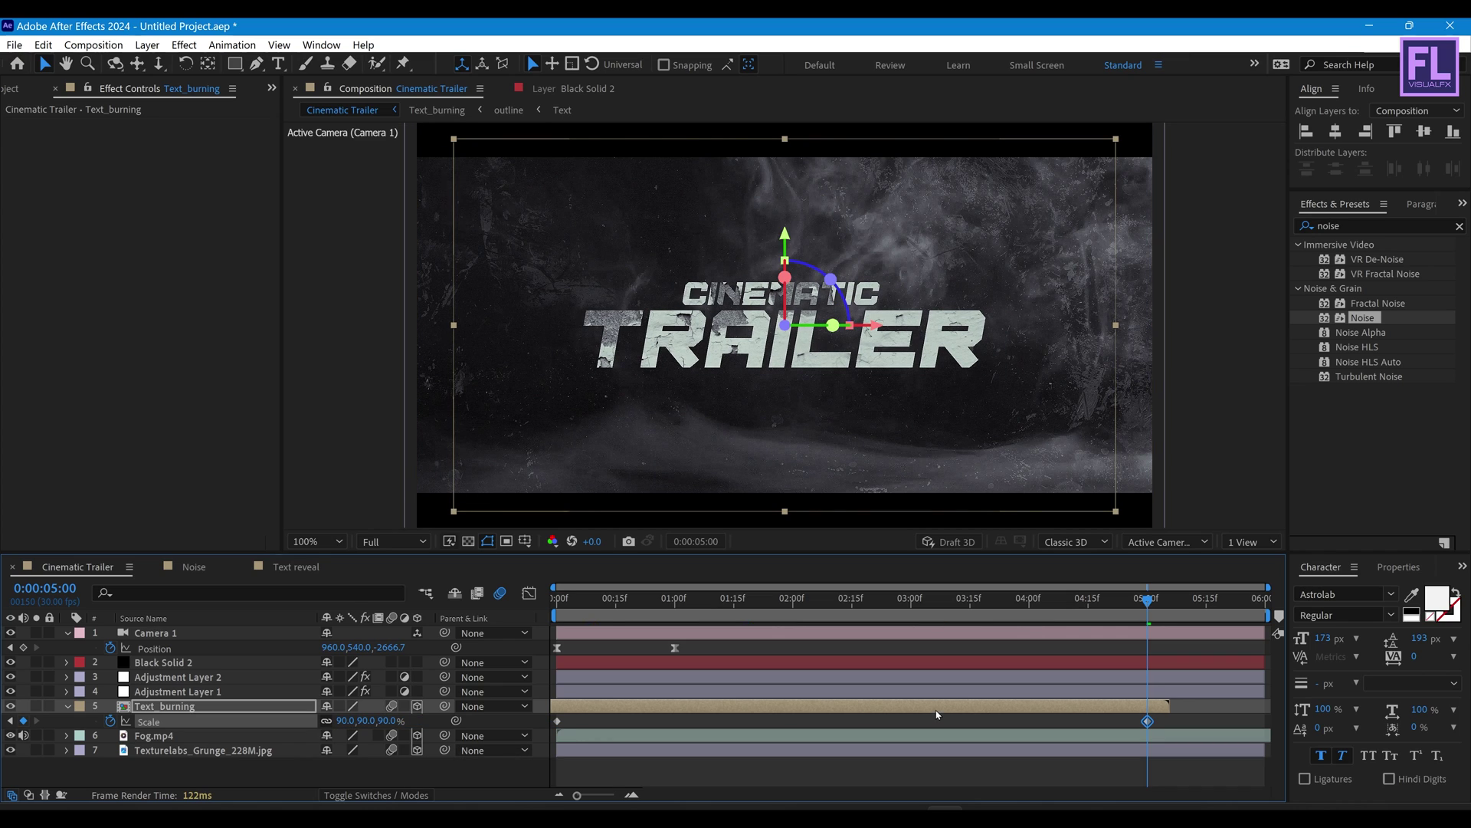
Step: End the work area at five seconds and preview from the start
key(n)
key(Home)
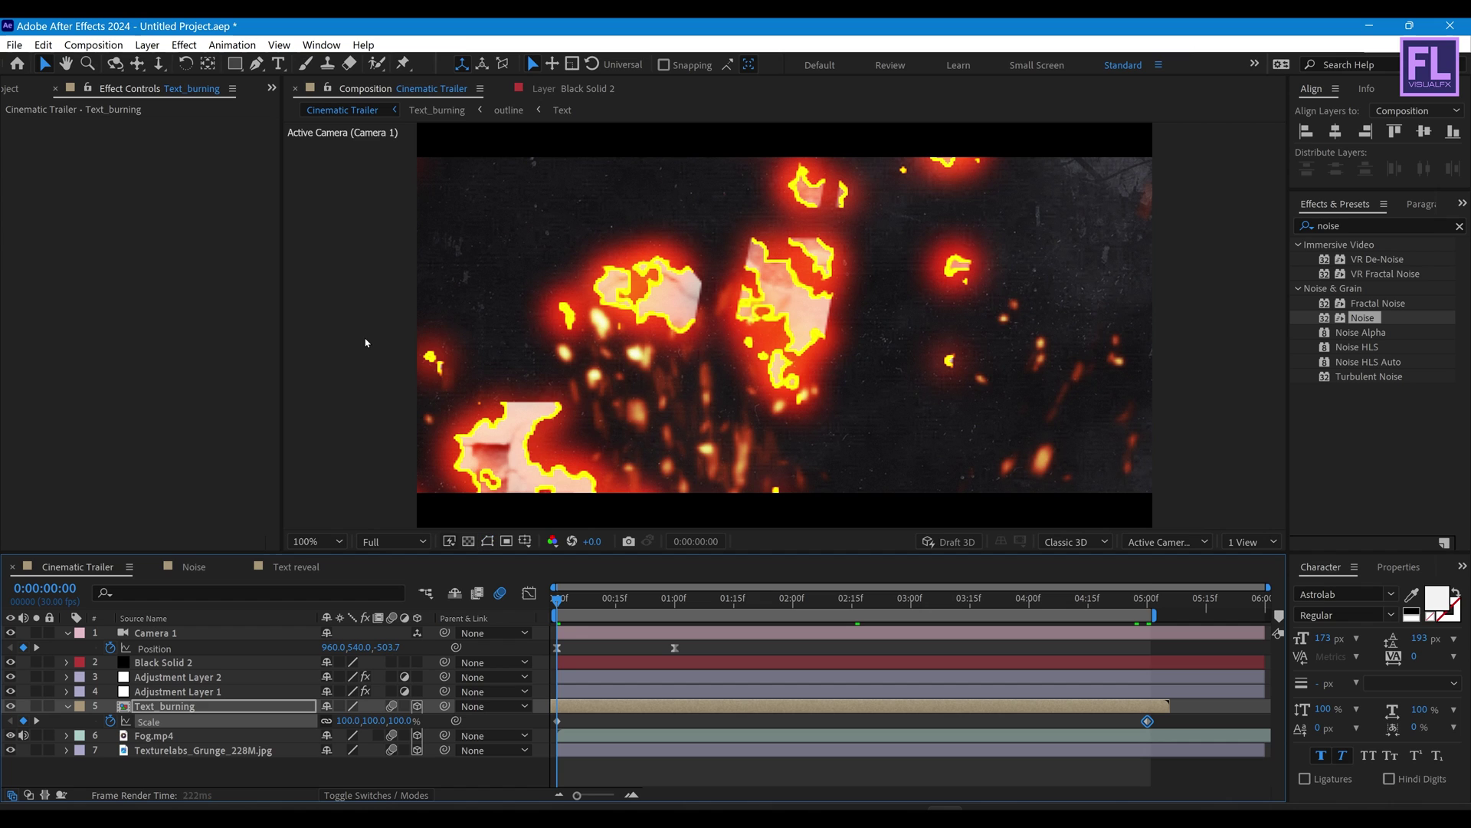
key(space)
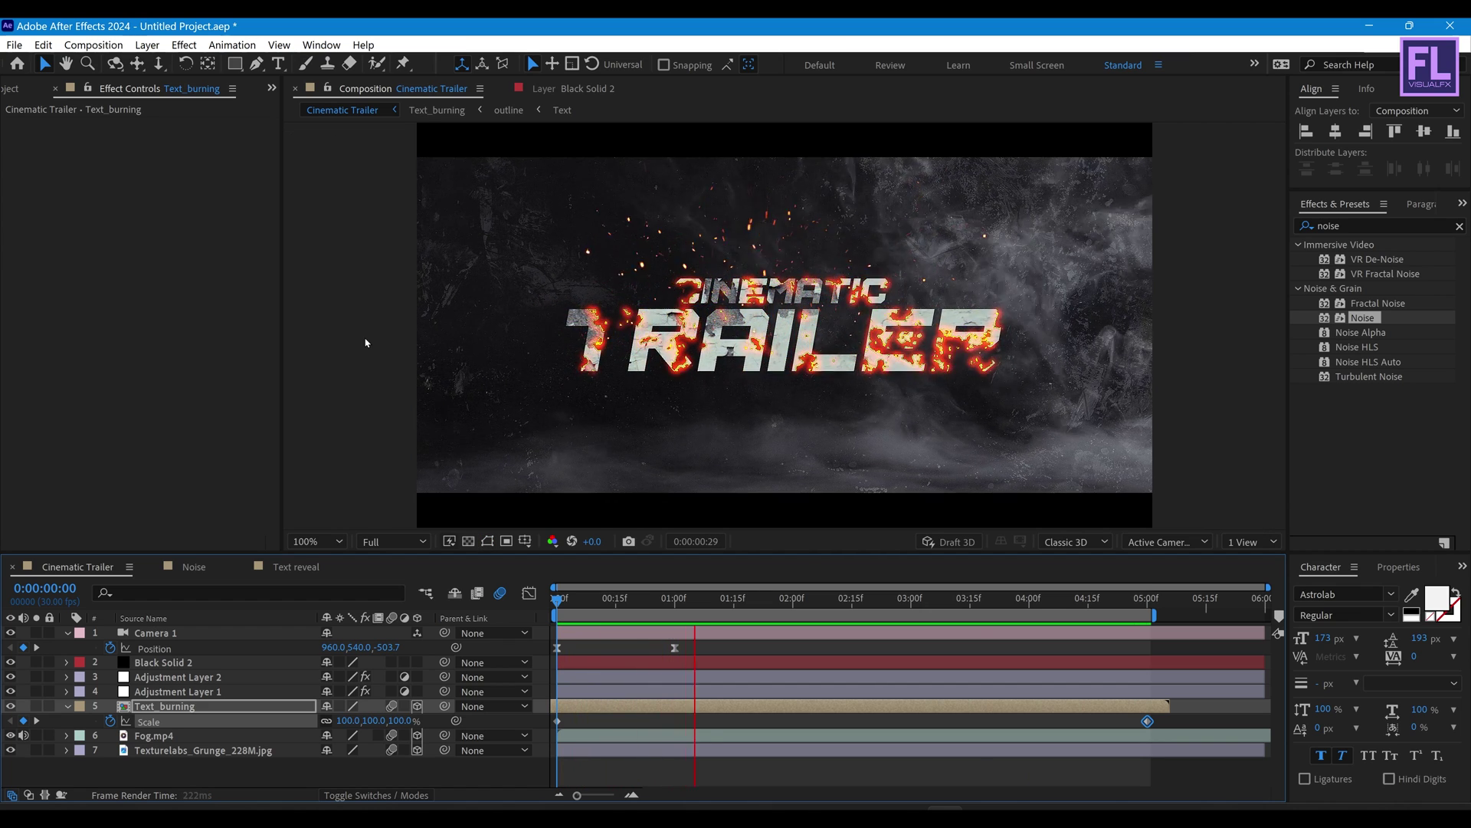